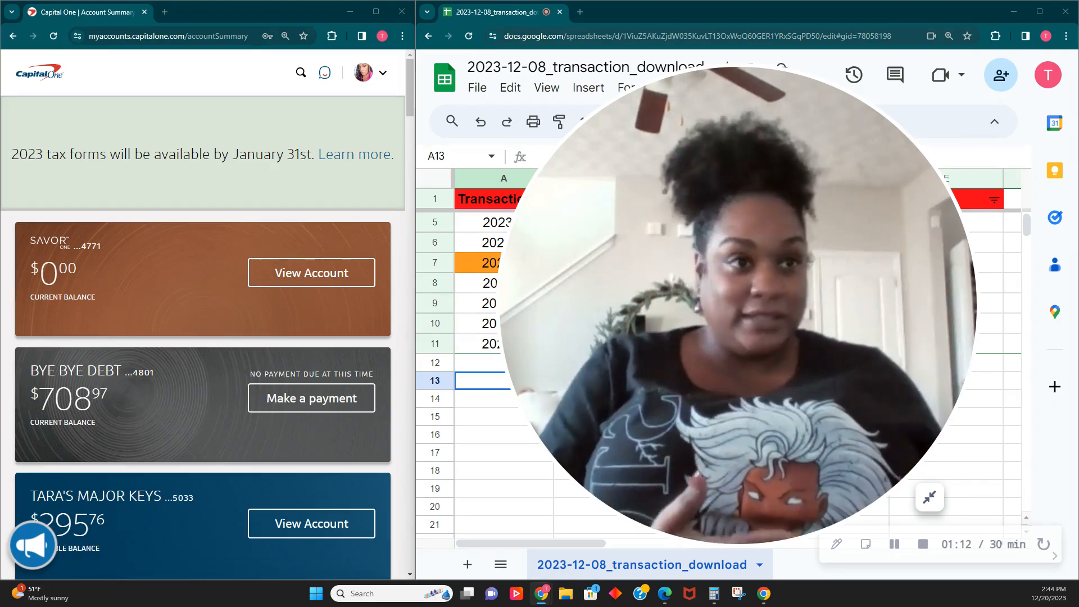
Open the Bye Bye Debt card account and review the sheet's tracked transactions and the total formula in D30.
{"action": "left_click", "coordinate": [145, 400]}
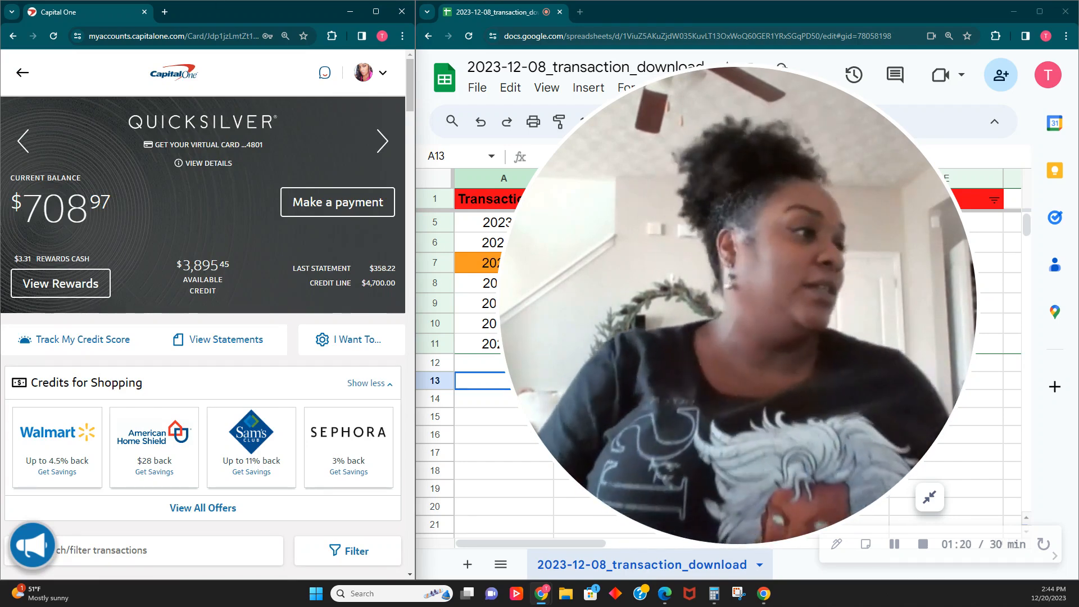
{"action": "left_click", "coordinate": [918, 500]}
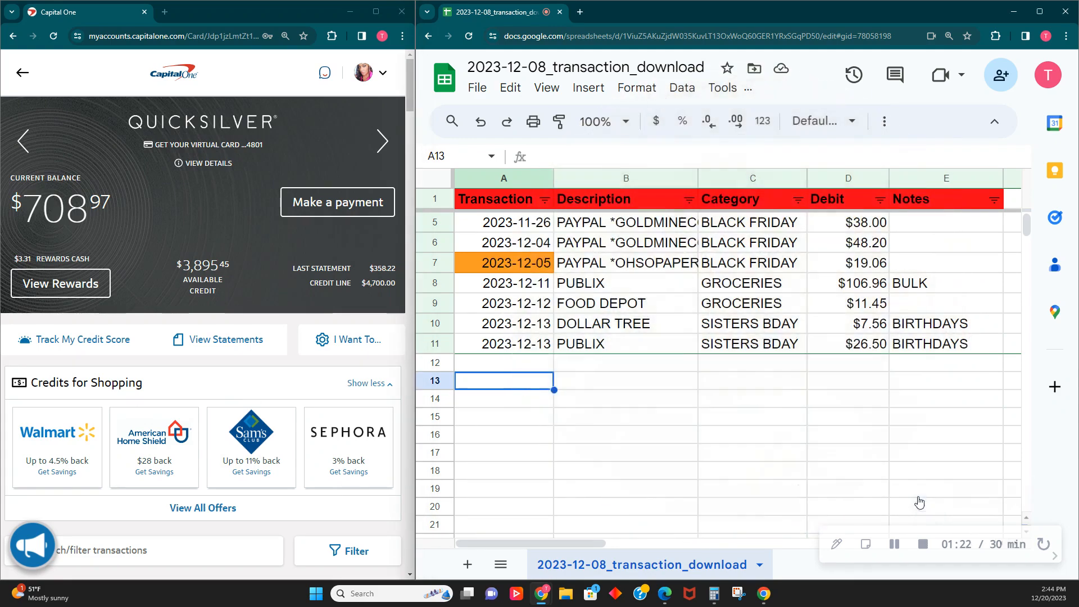
{"action": "left_click_drag", "start_coordinate": [540, 483], "coordinate": [986, 173]}
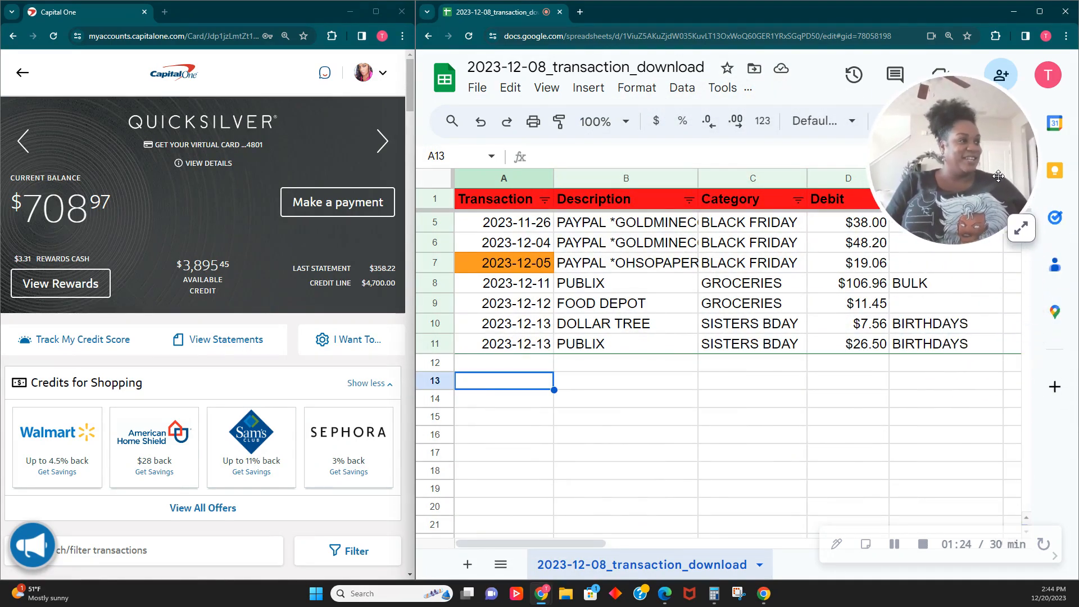
{"action": "scroll", "coordinate": [794, 437], "scroll_direction": "up", "scroll_amount": 1}
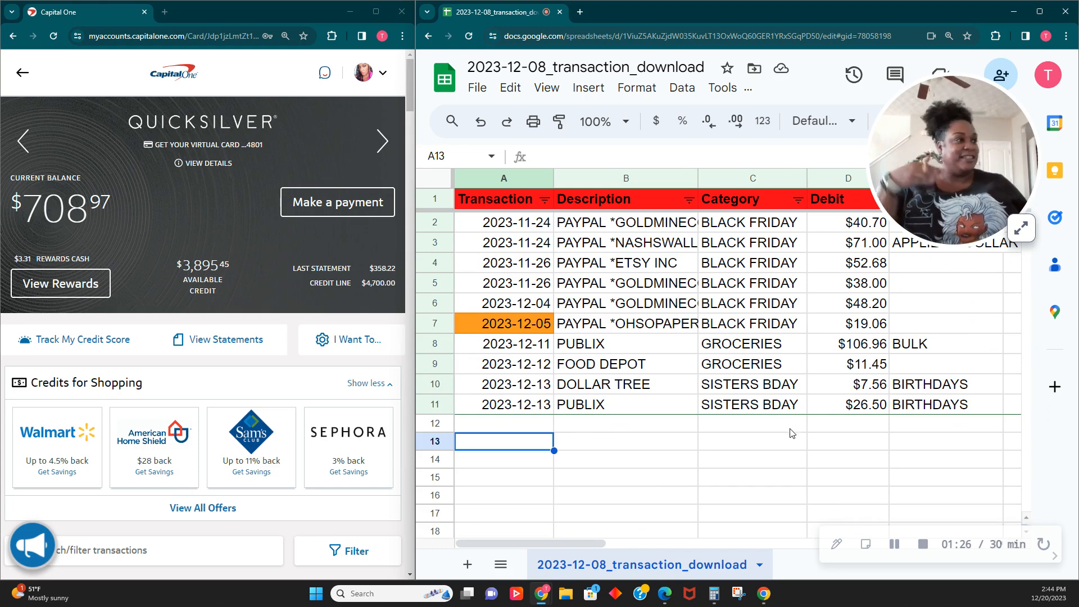
{"action": "scroll", "coordinate": [776, 437], "scroll_direction": "down", "scroll_amount": 4}
{"action": "scroll", "coordinate": [776, 437], "scroll_direction": "down", "scroll_amount": 3}
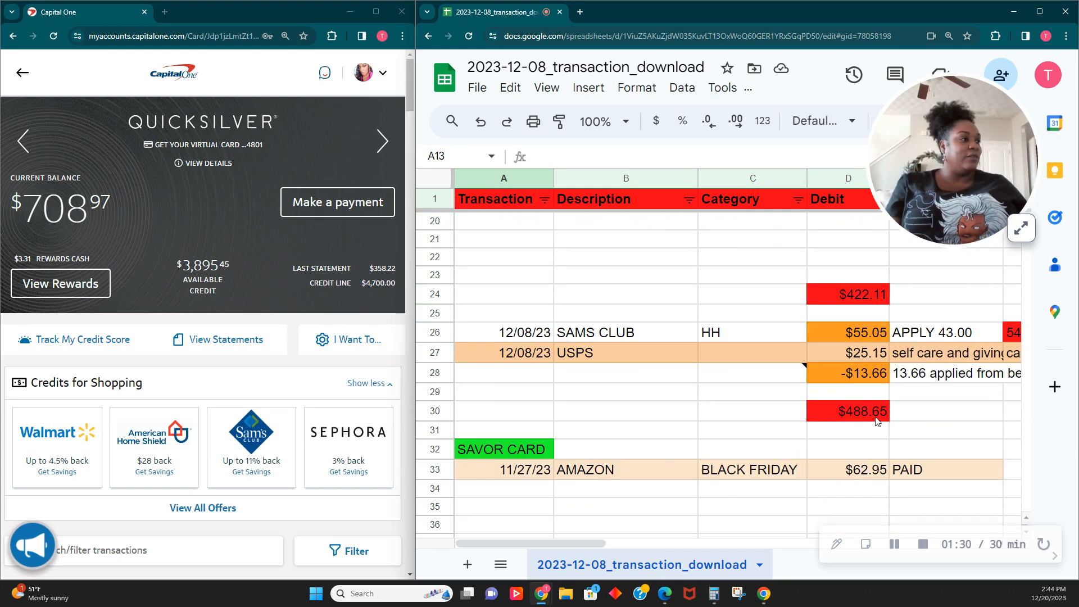
{"action": "left_click", "coordinate": [863, 413]}
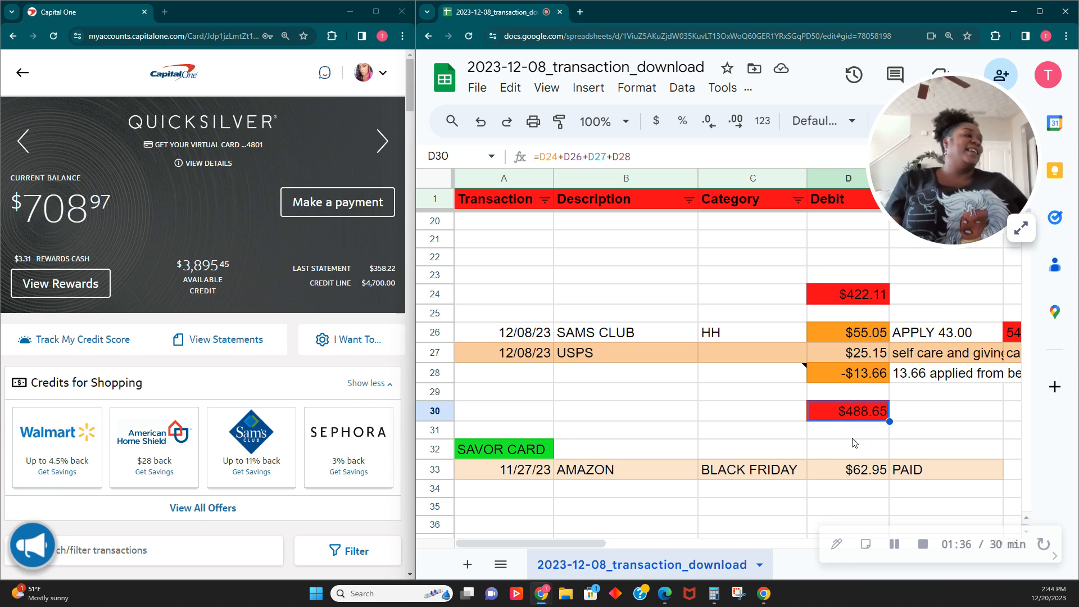
{"action": "scroll", "coordinate": [845, 447], "scroll_direction": "up", "scroll_amount": 1}
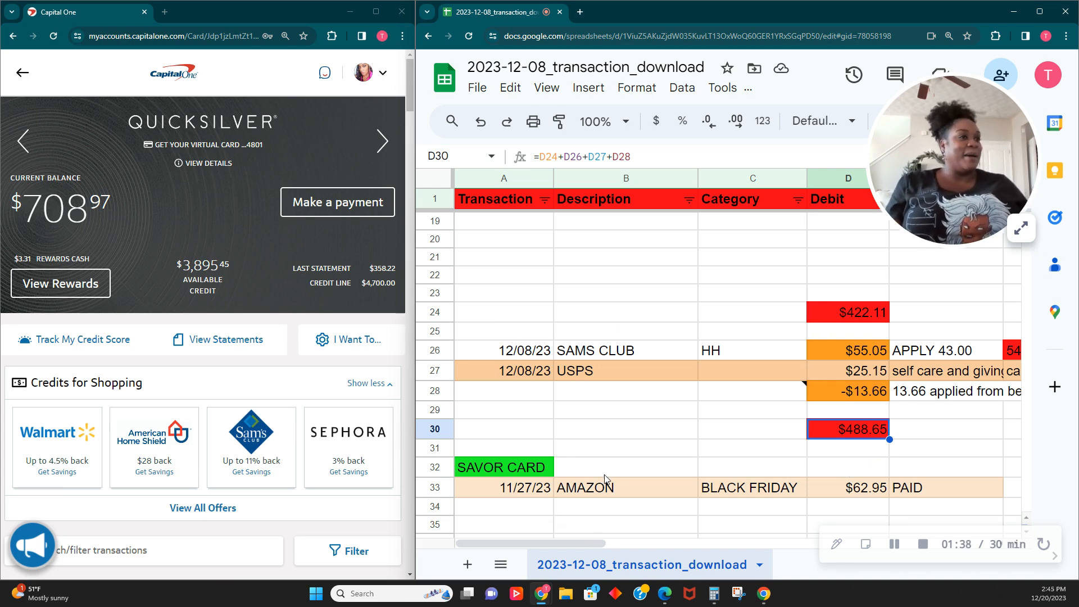
Check the Savor card account against the Amazon row under SAVOR CARD, and return to the Bye Bye Debt account.
{"action": "left_click", "coordinate": [163, 77]}
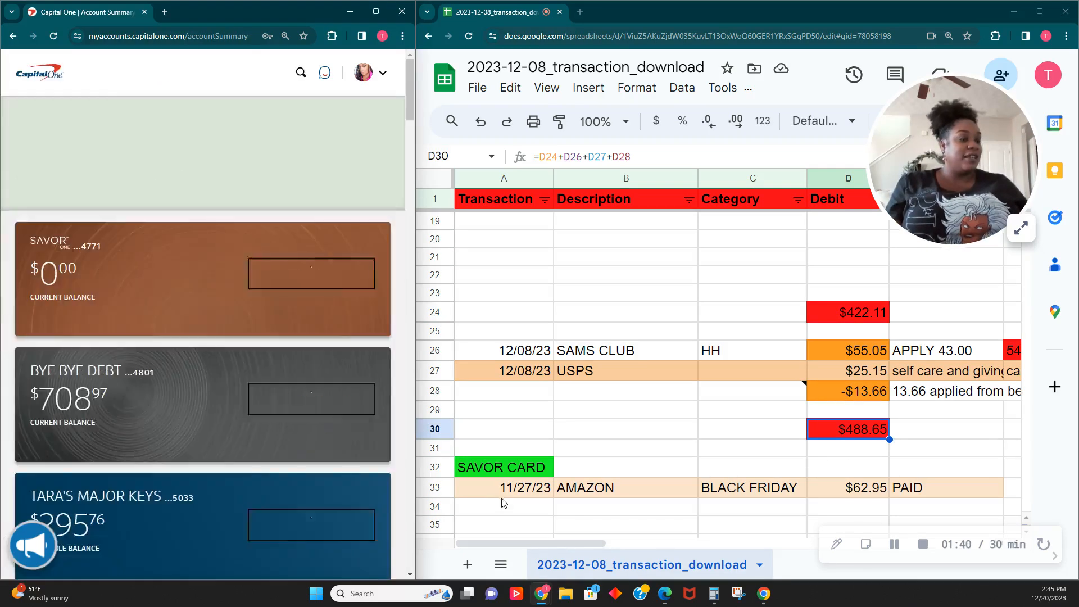
{"action": "left_click", "coordinate": [756, 494]}
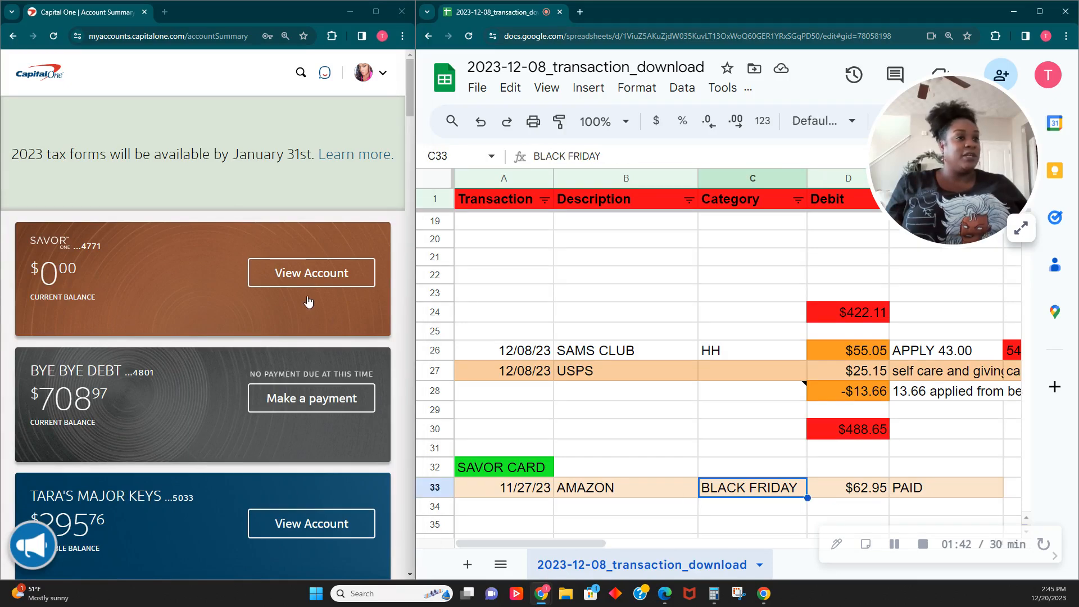
{"action": "left_click", "coordinate": [77, 282]}
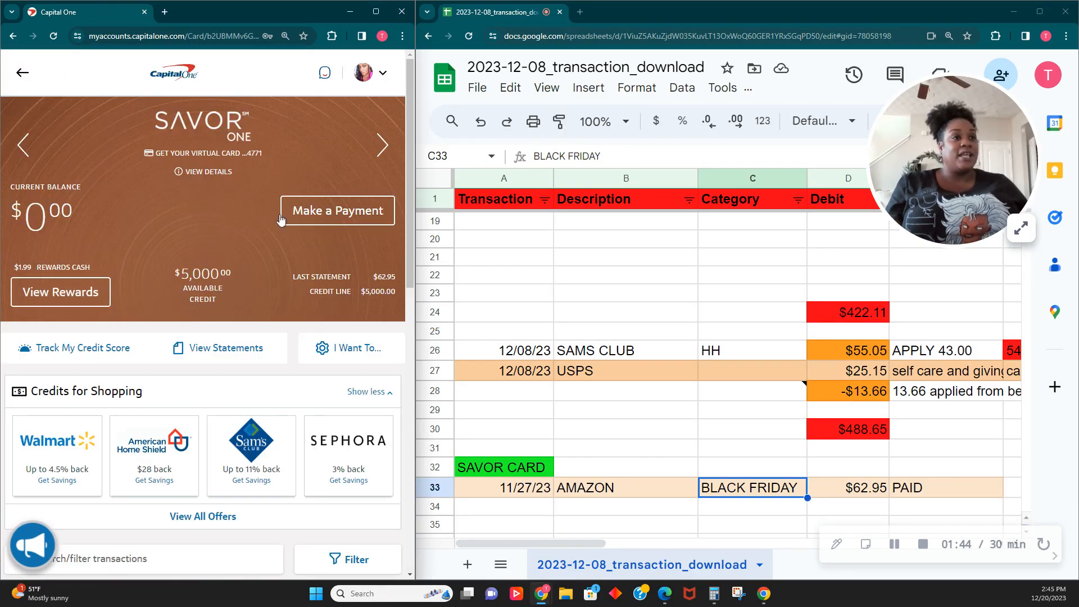
{"action": "left_click", "coordinate": [23, 73]}
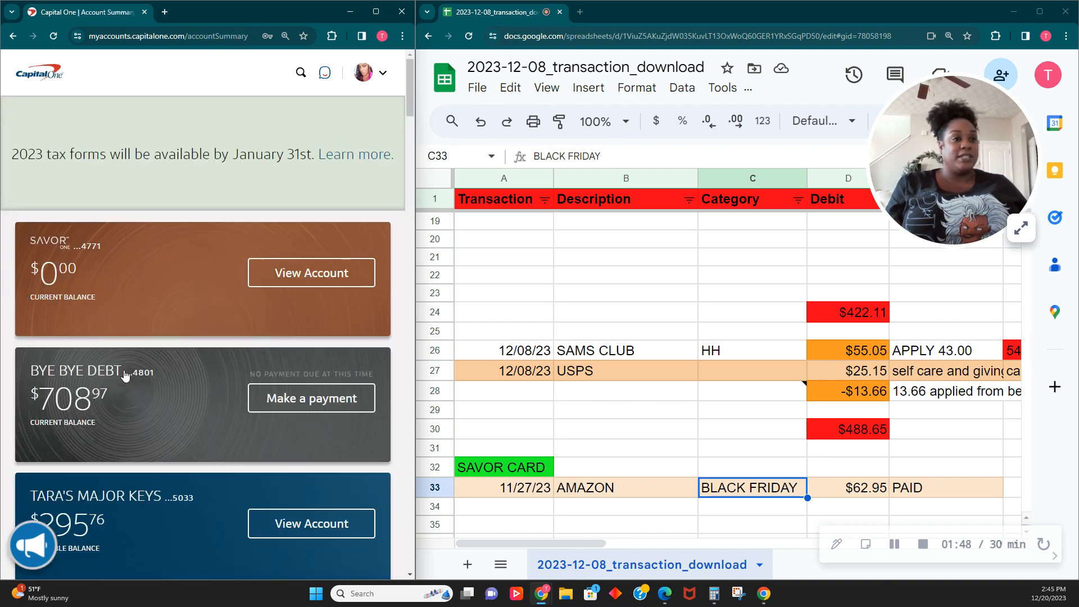
{"action": "left_click", "coordinate": [94, 393]}
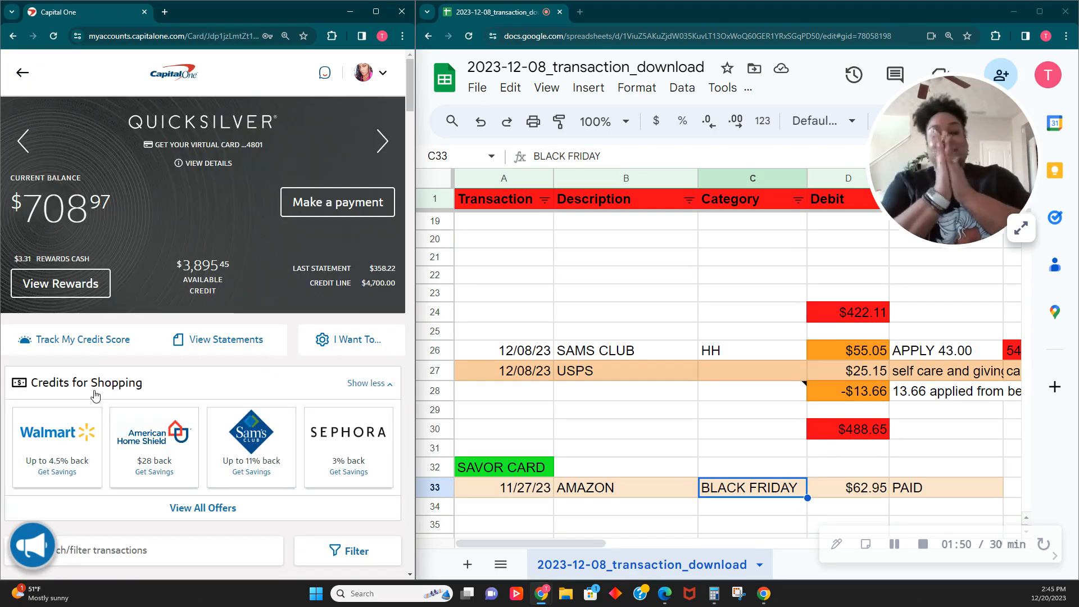
Fill the Amazon Black Friday row under SAVOR CARD (A33:E33) with bright green.
{"action": "left_click_drag", "start_coordinate": [474, 489], "coordinate": [932, 494]}
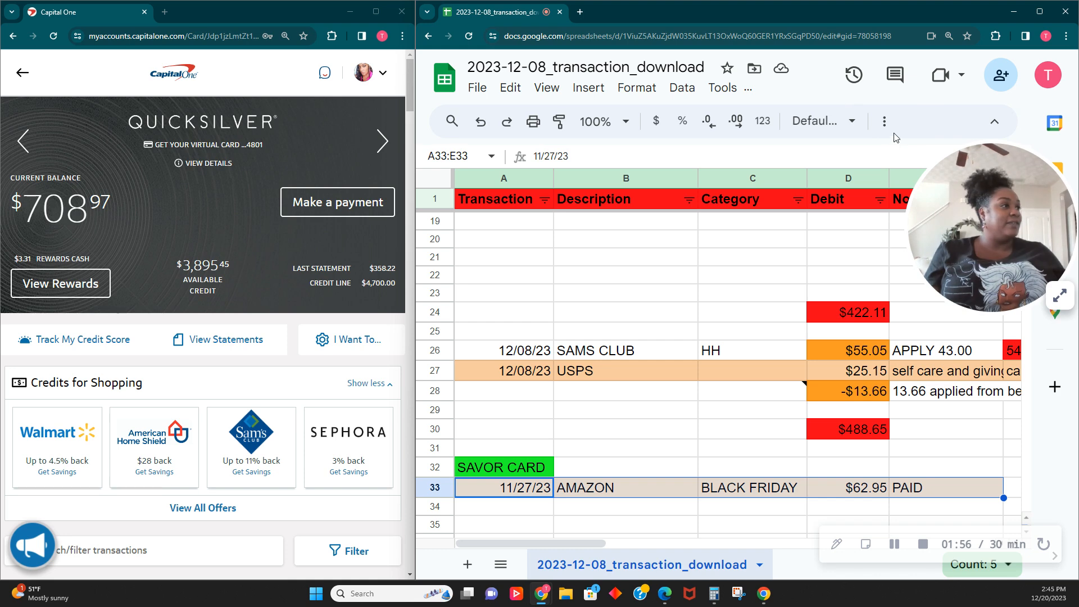
{"action": "left_click", "coordinate": [884, 122]}
{"action": "left_click", "coordinate": [627, 154]}
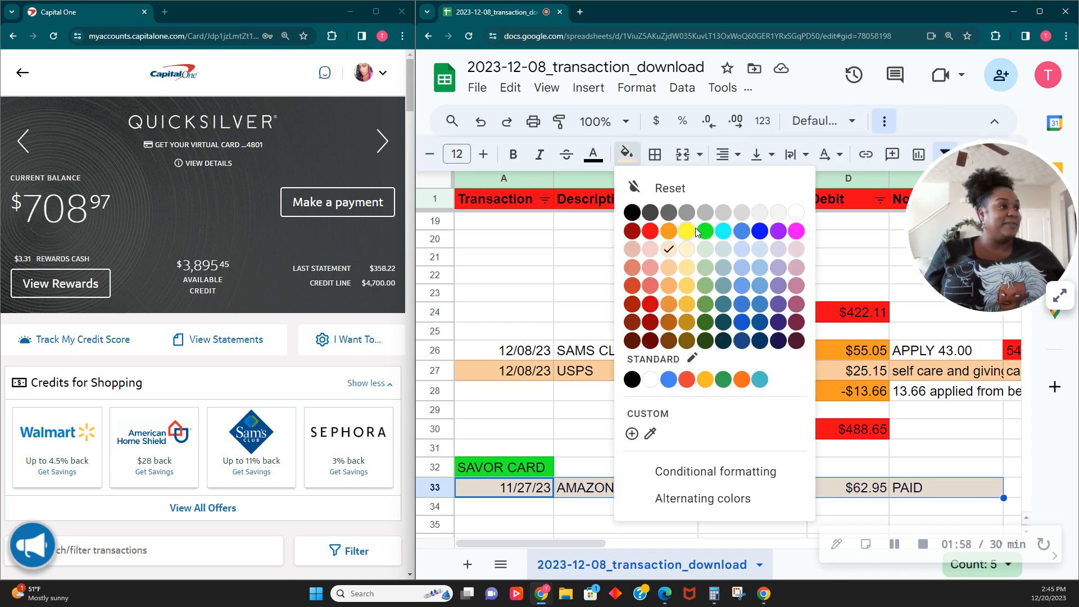
{"action": "left_click", "coordinate": [711, 236]}
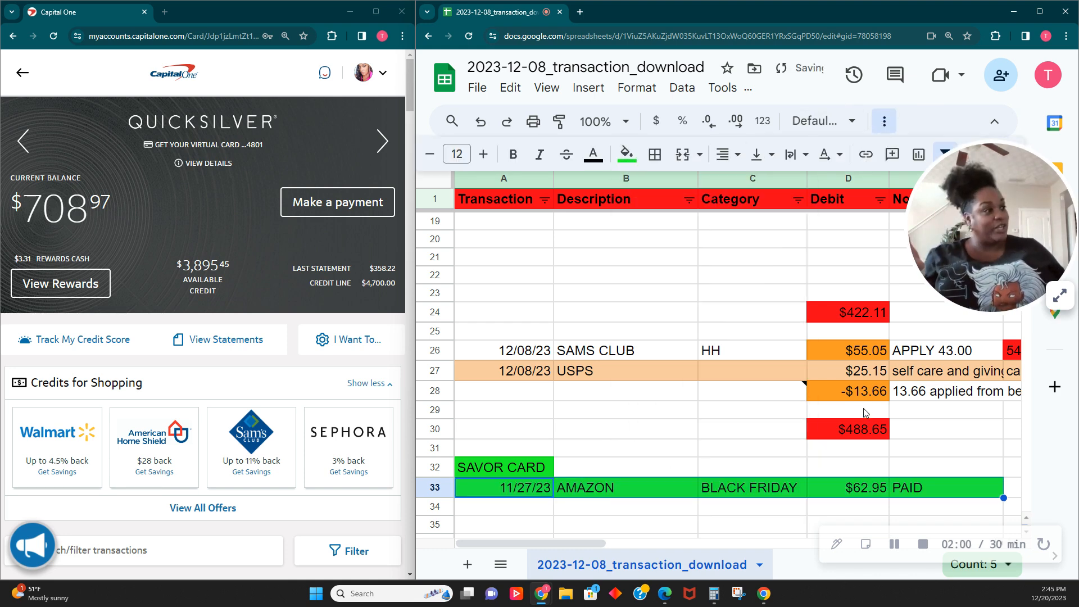
{"action": "left_click", "coordinate": [754, 431]}
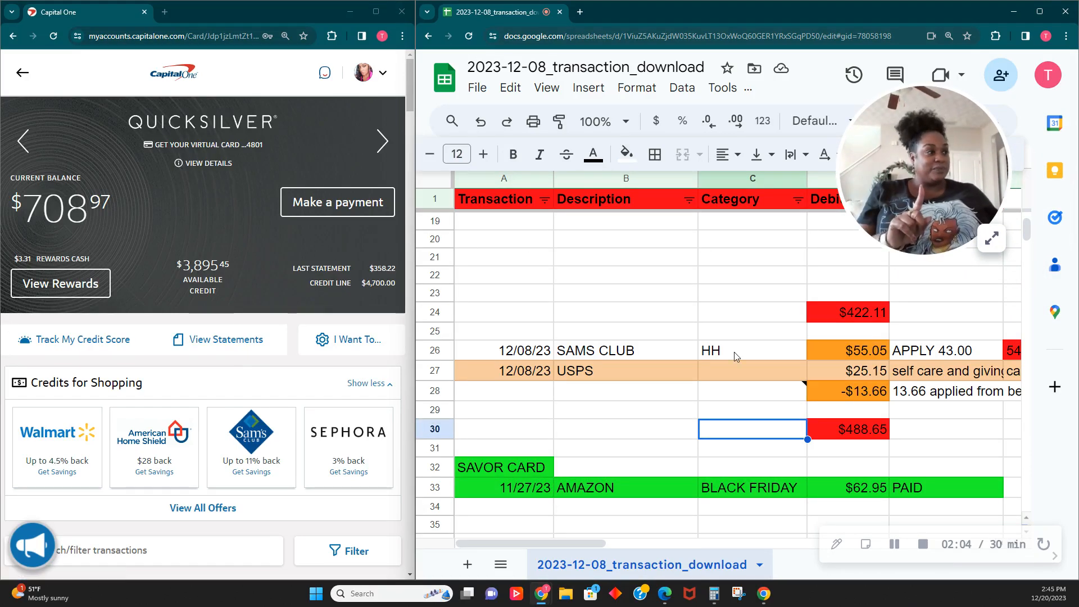
Review the card purchases and the USPS charge in the sheet, and sum the Black Friday debits in D2:D7.
{"action": "scroll", "coordinate": [690, 378], "scroll_direction": "up", "scroll_amount": 2}
{"action": "scroll", "coordinate": [691, 378], "scroll_direction": "up", "scroll_amount": 5}
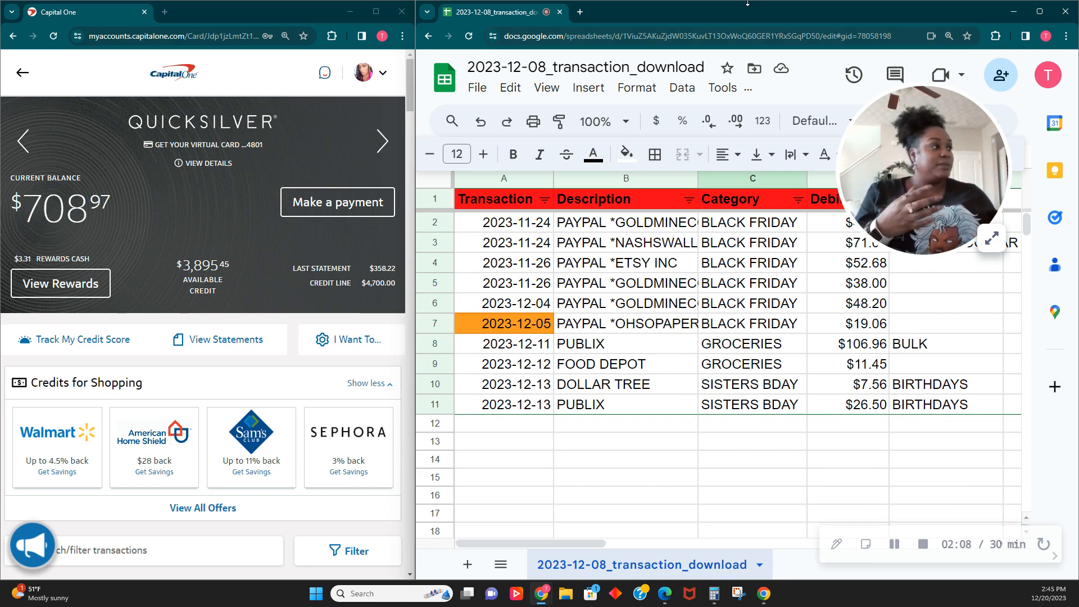
{"action": "left_click", "coordinate": [992, 239]}
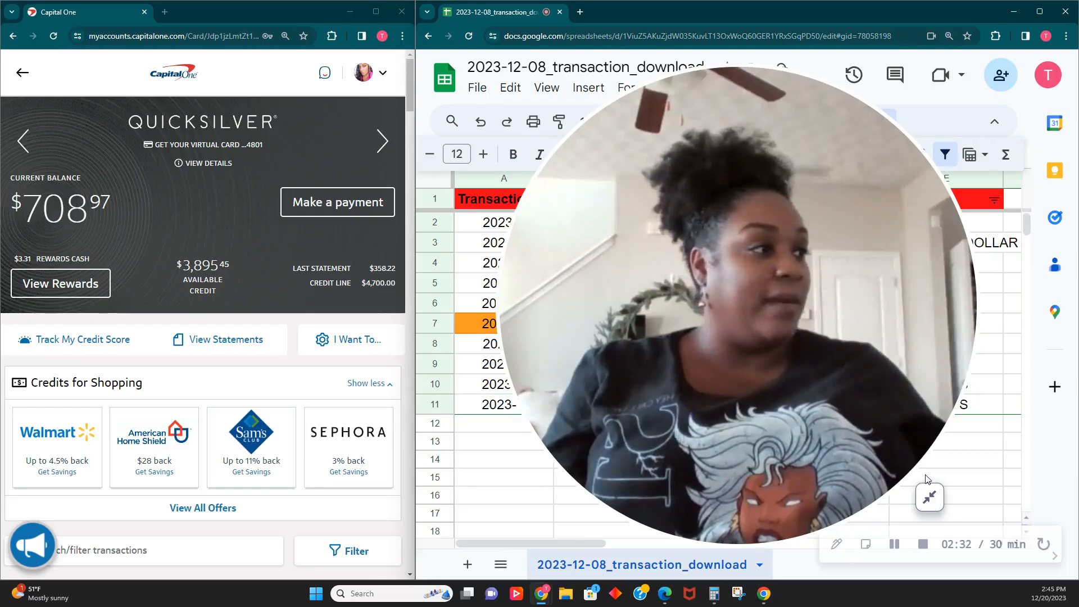
{"action": "left_click", "coordinate": [930, 495]}
{"action": "scroll", "coordinate": [804, 348], "scroll_direction": "down", "scroll_amount": 5}
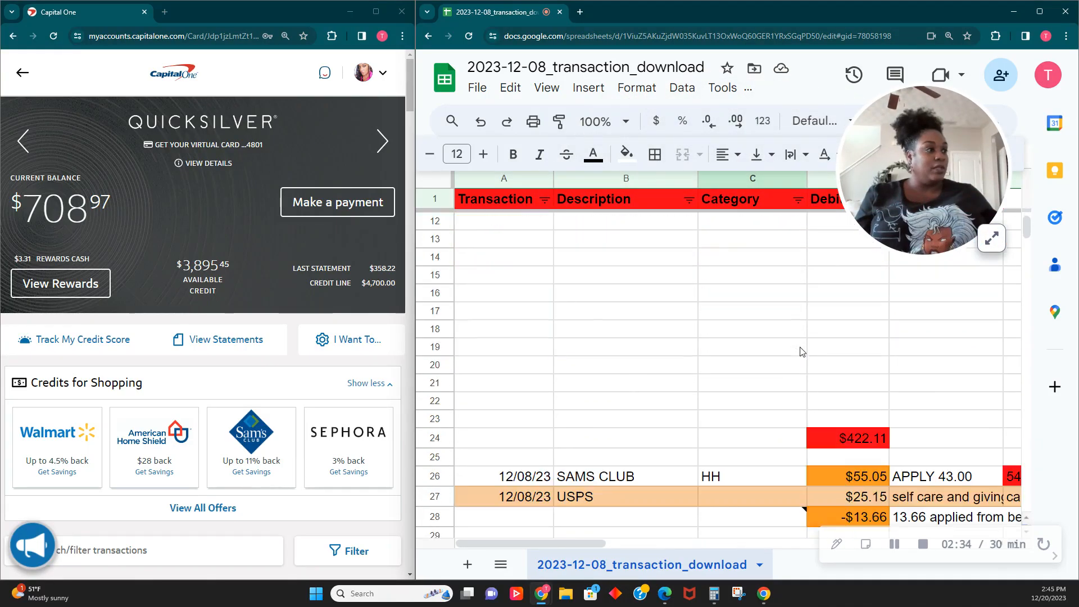
{"action": "left_click", "coordinate": [815, 410]}
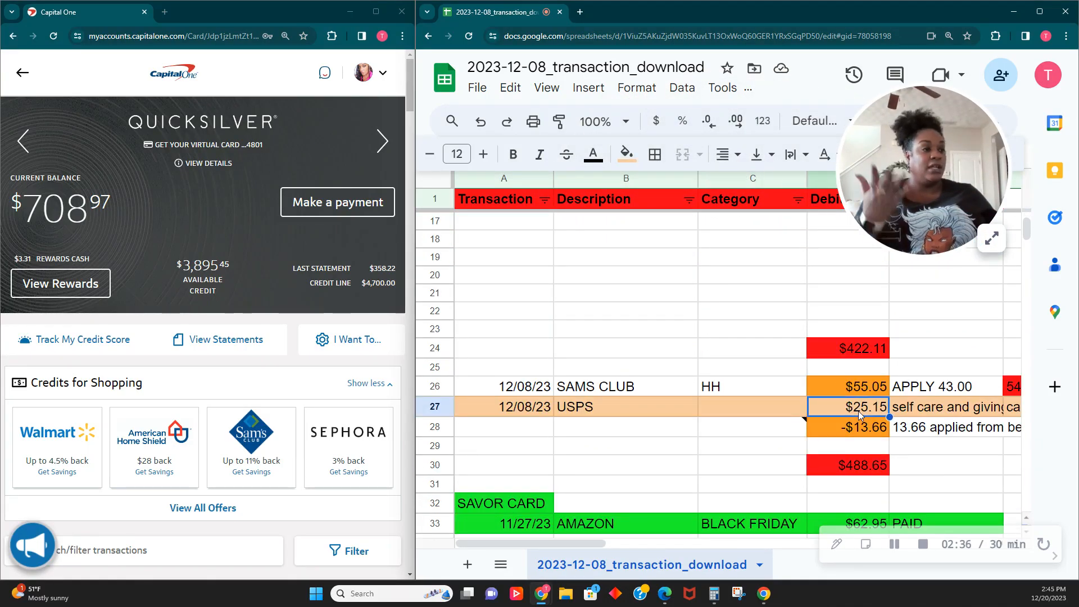
{"action": "scroll", "coordinate": [770, 416], "scroll_direction": "up", "scroll_amount": 5}
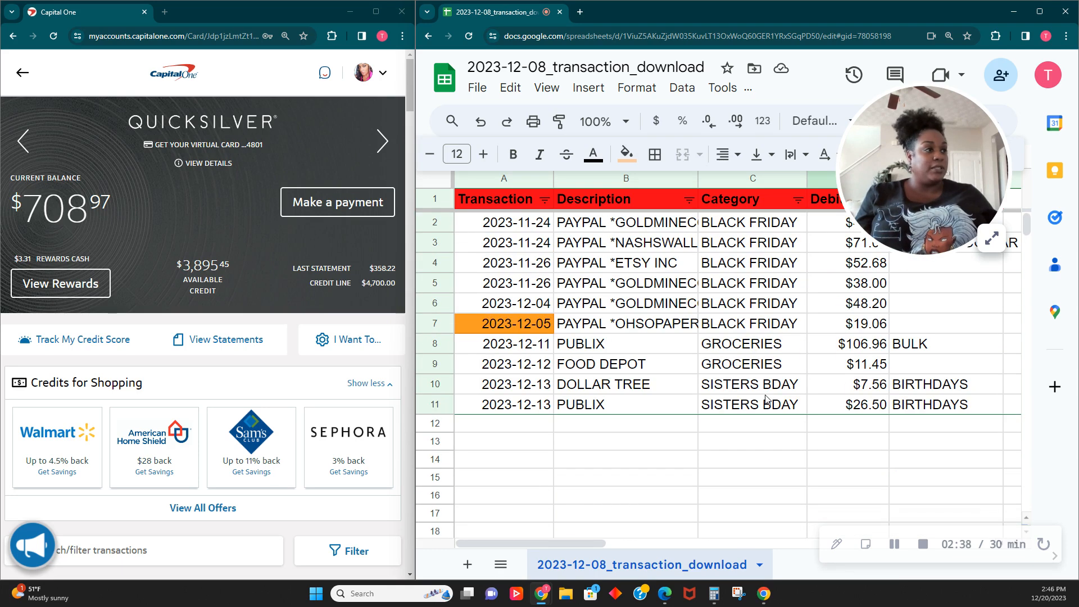
{"action": "left_click_drag", "start_coordinate": [831, 222], "coordinate": [834, 327]}
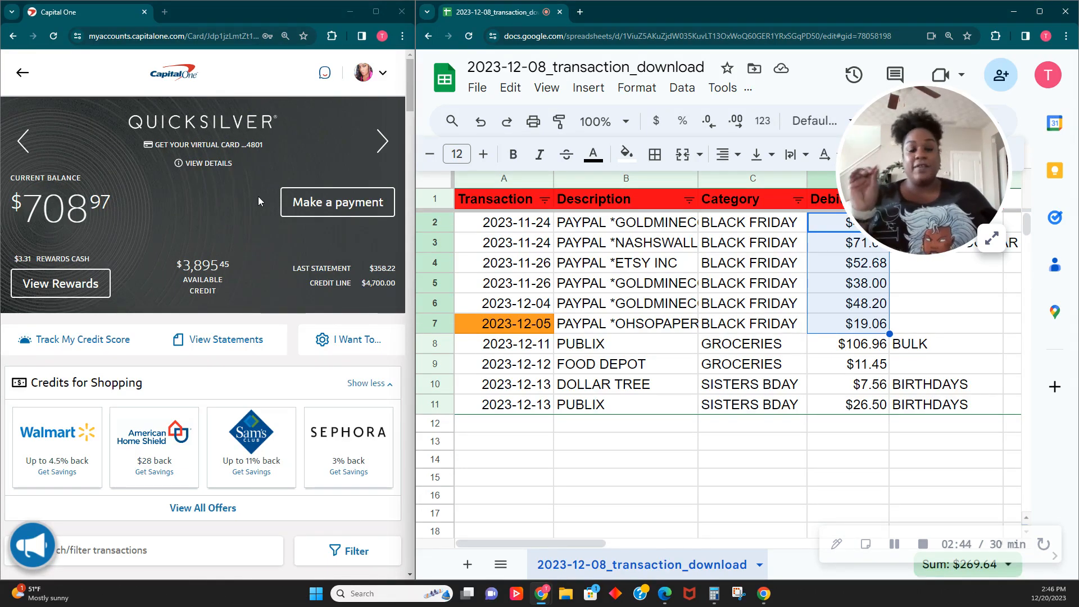
Look up the CVS Pharmacy cash deposit in the Major Keys account's past transactions and return to the Bye Bye Debt card account.
{"action": "left_click", "coordinate": [156, 77]}
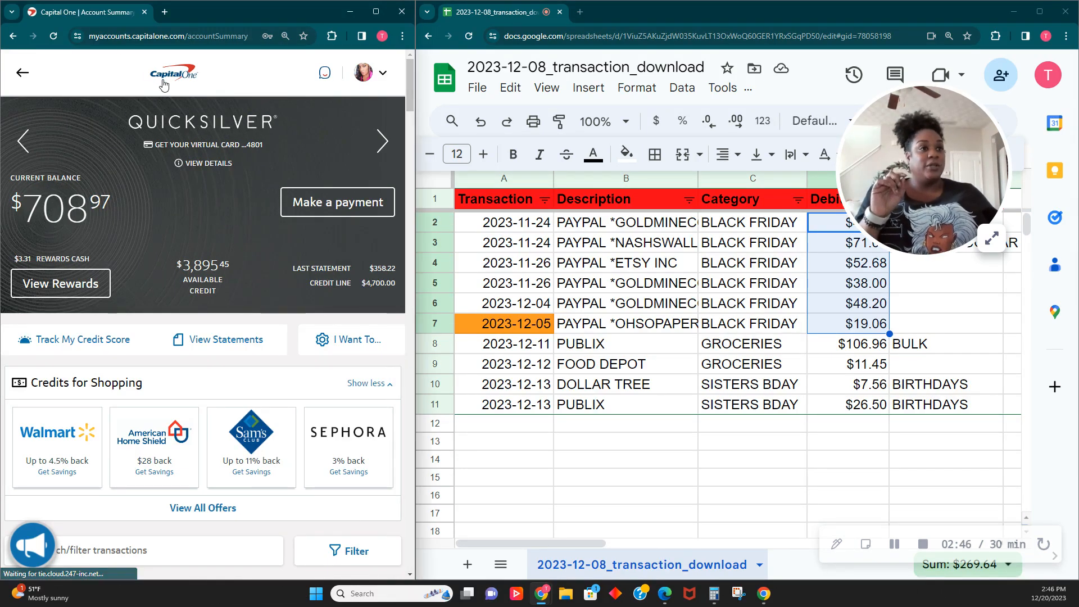
{"action": "scroll", "coordinate": [279, 274], "scroll_direction": "down", "scroll_amount": 5}
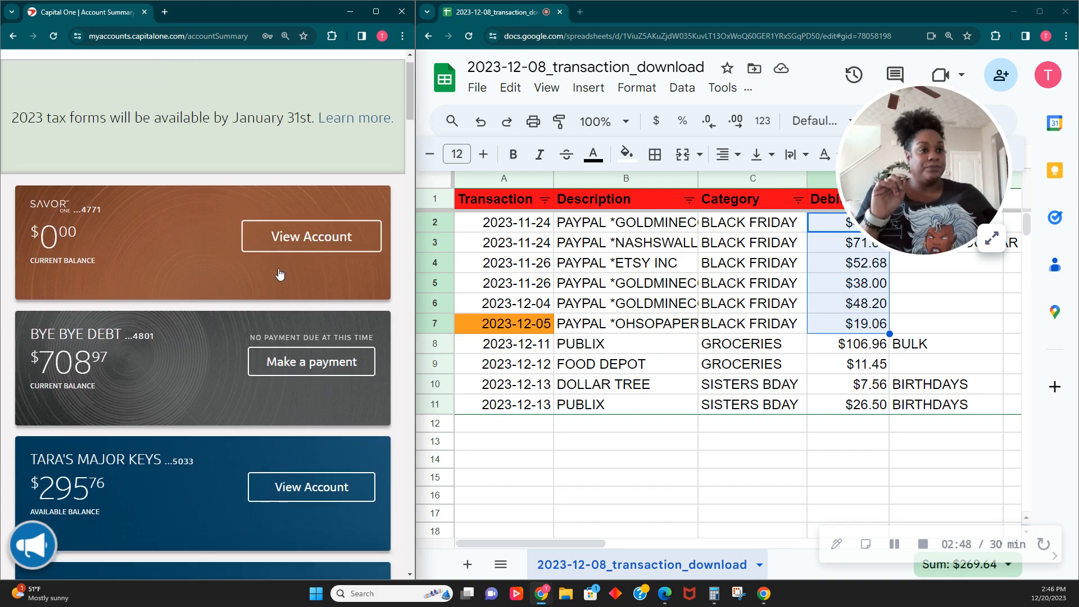
{"action": "left_click", "coordinate": [67, 252]}
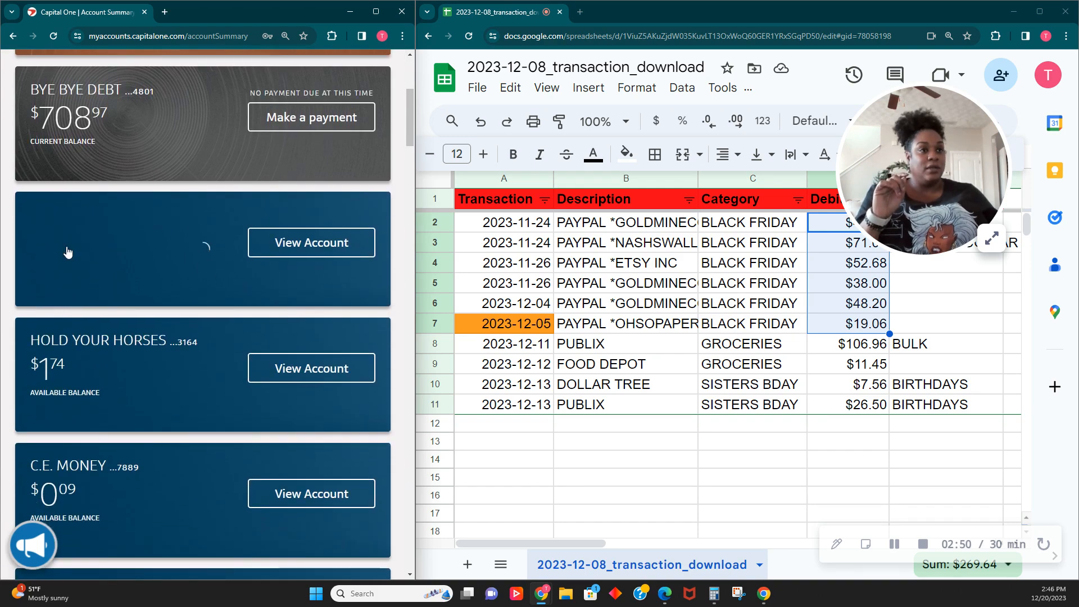
{"action": "scroll", "coordinate": [212, 358], "scroll_direction": "down", "scroll_amount": 8}
{"action": "scroll", "coordinate": [212, 359], "scroll_direction": "down", "scroll_amount": 2}
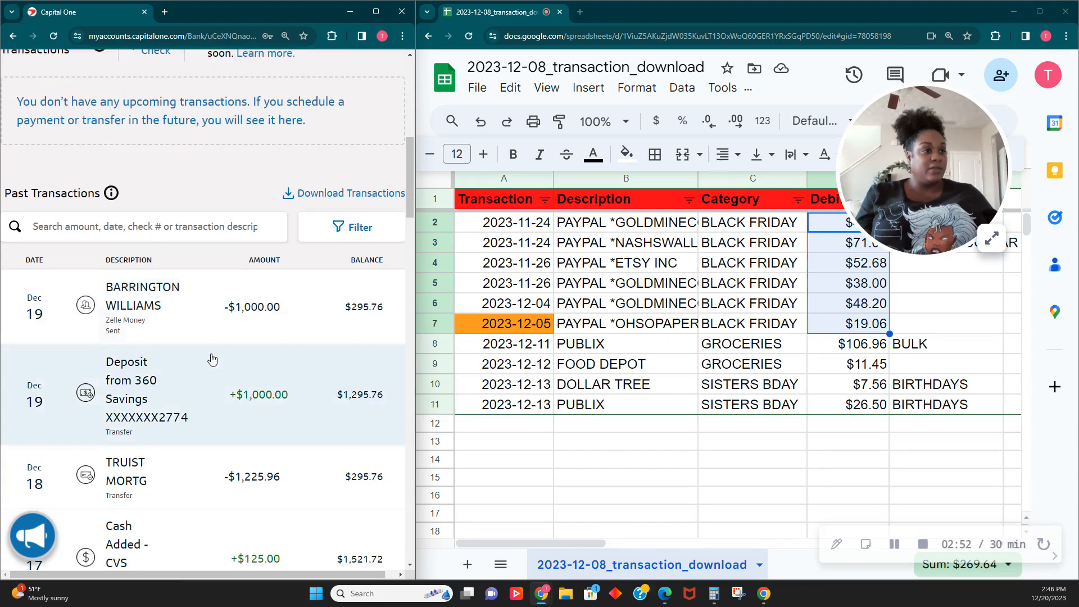
{"action": "scroll", "coordinate": [212, 358], "scroll_direction": "down", "scroll_amount": 6}
{"action": "scroll", "coordinate": [212, 358], "scroll_direction": "down", "scroll_amount": 1}
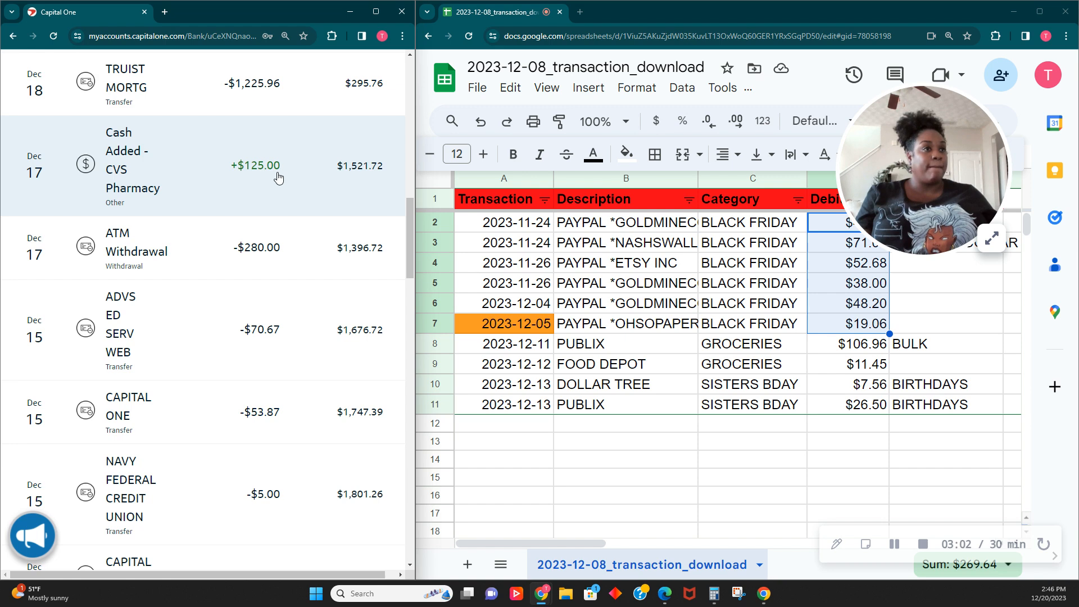
{"action": "left_click_drag", "start_coordinate": [268, 166], "coordinate": [235, 163]}
{"action": "left_click", "coordinate": [290, 171]}
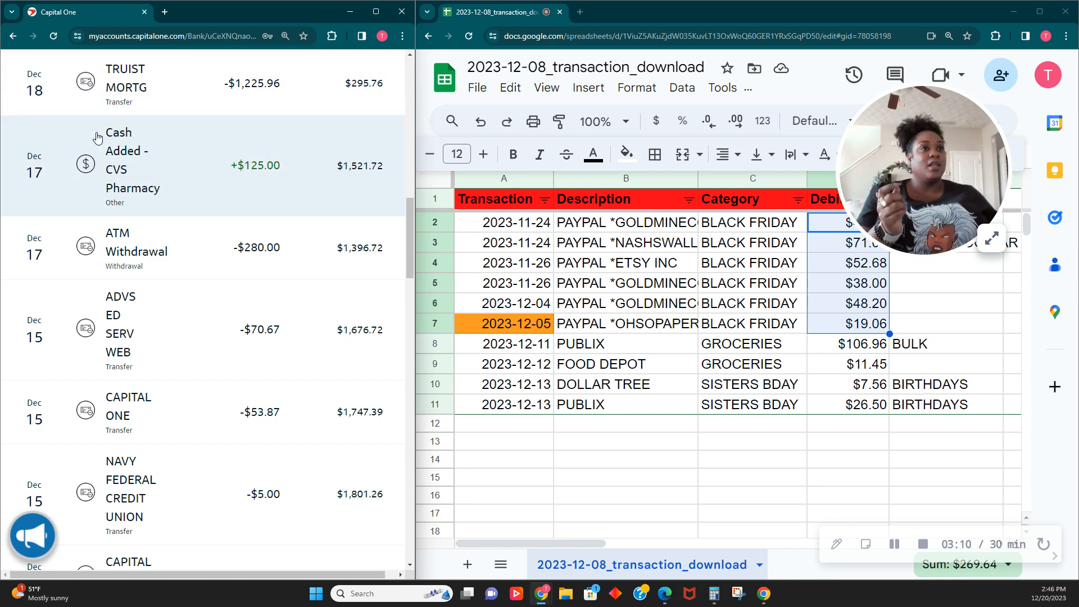
{"action": "left_click", "coordinate": [895, 544]}
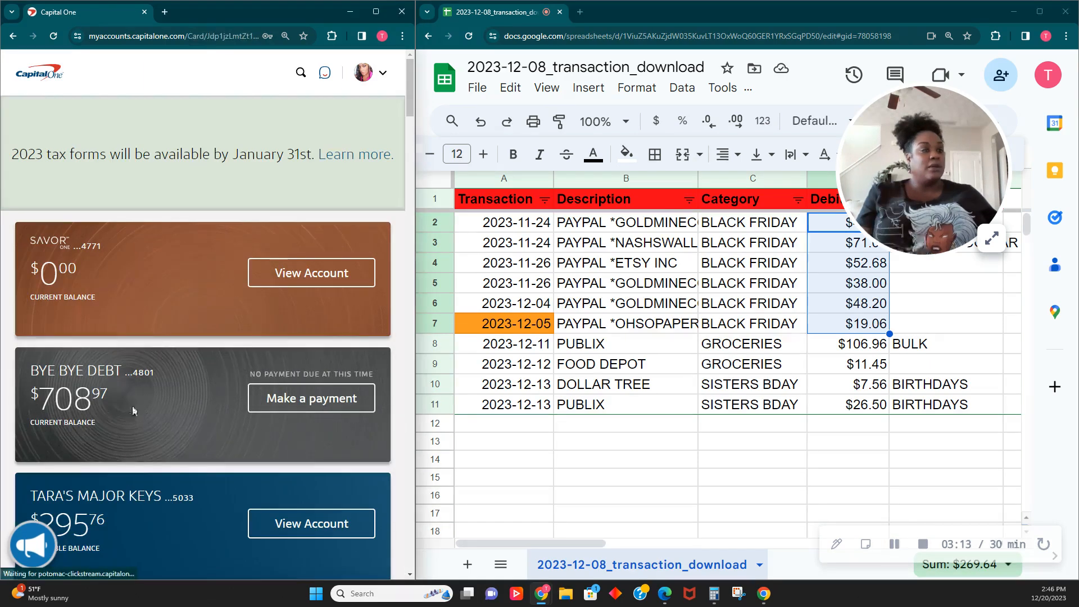
{"action": "left_click", "coordinate": [132, 406]}
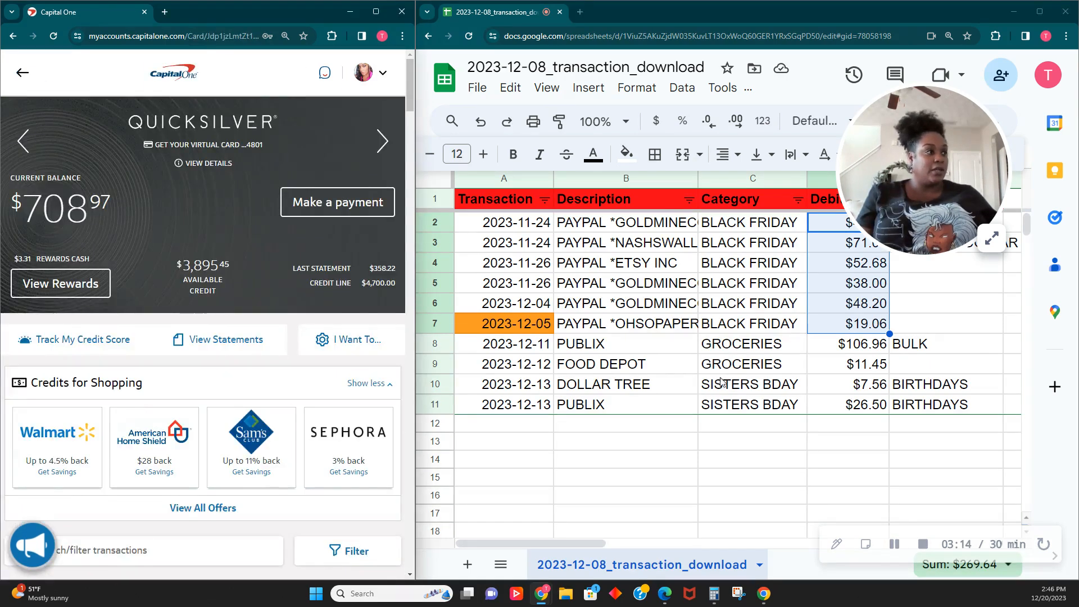
Switch to Calculator and subtract the 25.15 USPS charge in D27 from 125.
{"action": "left_click_drag", "start_coordinate": [944, 208], "coordinate": [983, 175]}
{"action": "scroll", "coordinate": [882, 412], "scroll_direction": "down", "scroll_amount": 5}
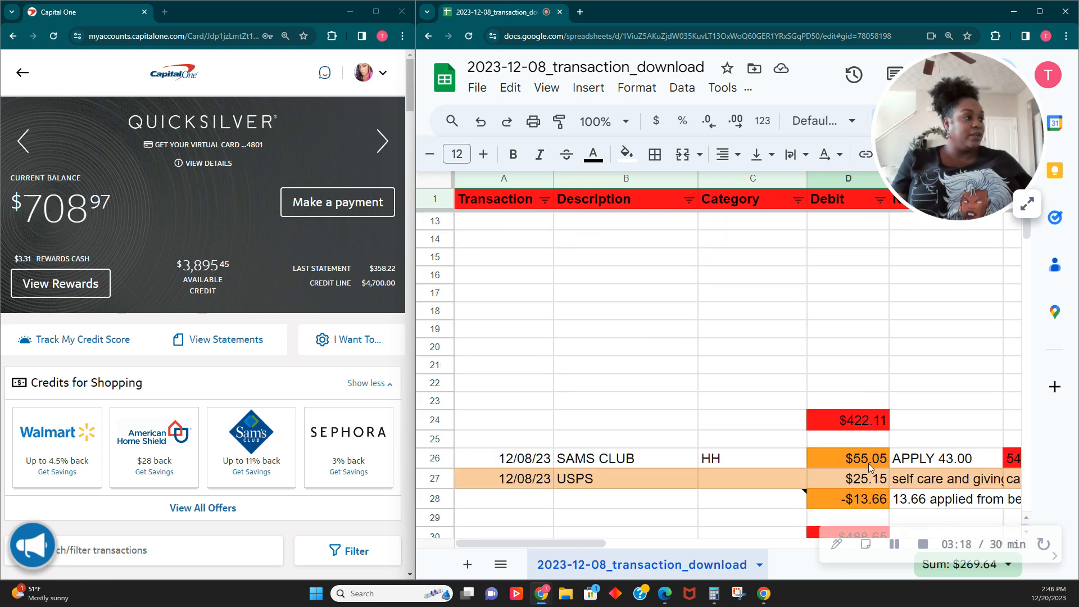
{"action": "left_click", "coordinate": [869, 483]}
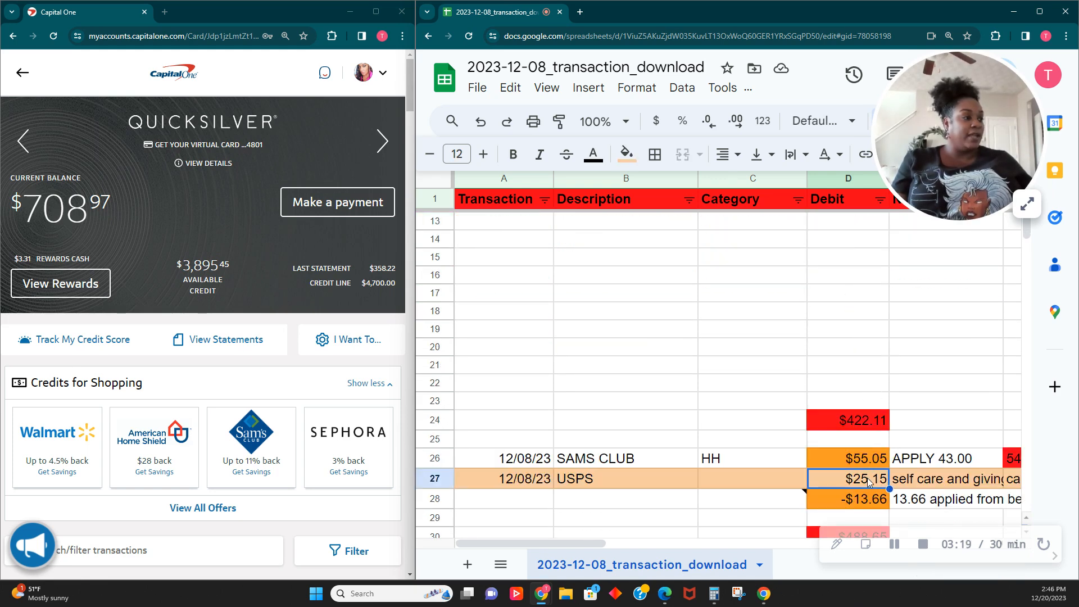
{"action": "left_click", "coordinate": [714, 594]}
{"action": "type", "text": "12"}
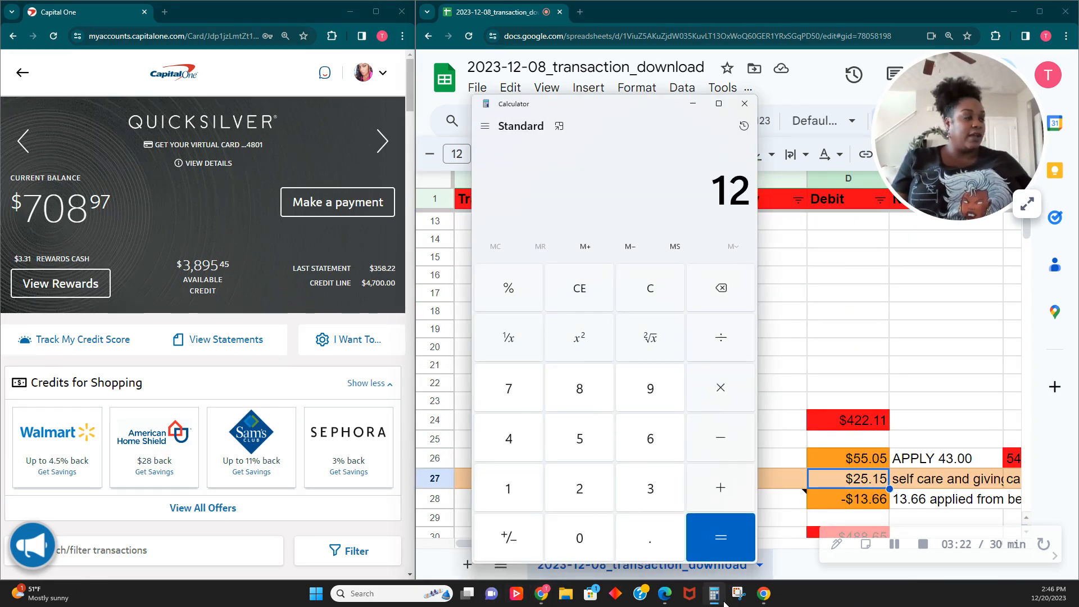
{"action": "type", "text": "5 - 25.15"}
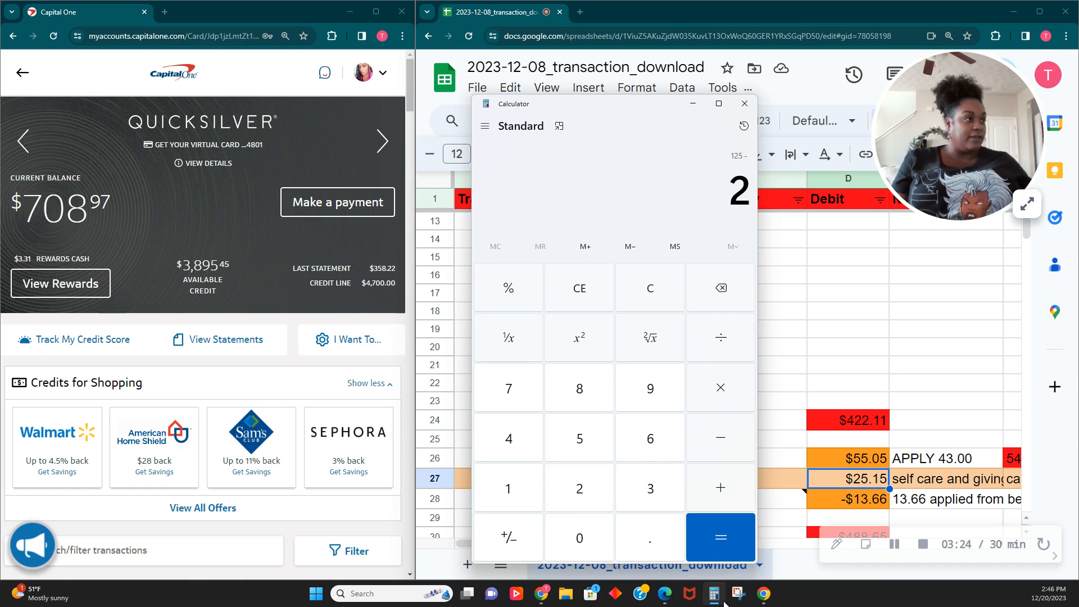
{"action": "key", "text": "Return"}
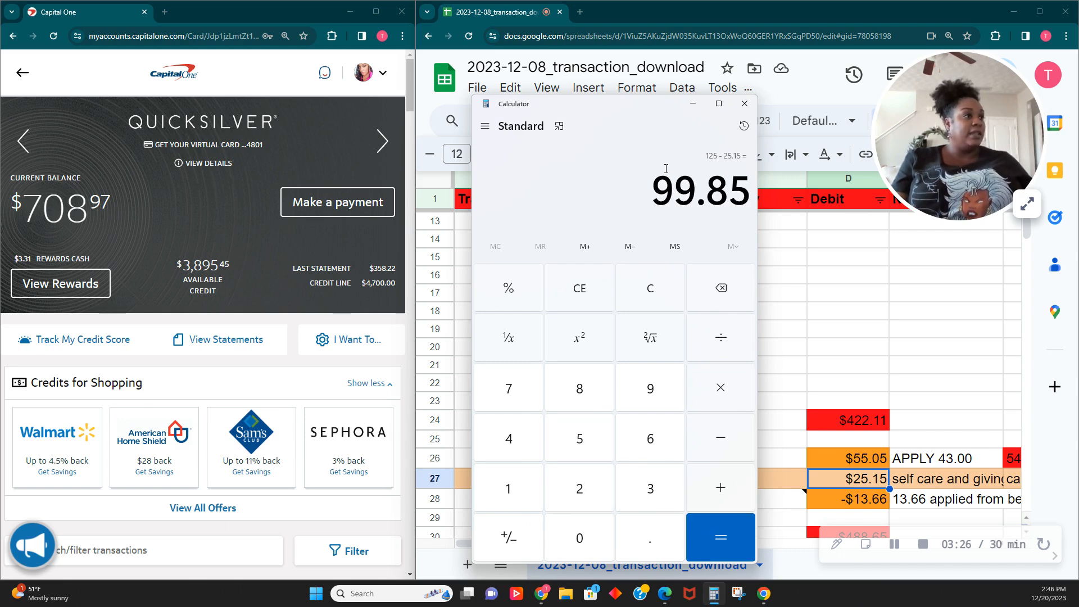
Fill the USPS charge's debit cell (D27) with bright green.
{"action": "left_click_drag", "start_coordinate": [607, 104], "coordinate": [287, 129]}
{"action": "scroll", "coordinate": [651, 281], "scroll_direction": "up", "scroll_amount": 3}
{"action": "scroll", "coordinate": [649, 294], "scroll_direction": "down", "scroll_amount": 5}
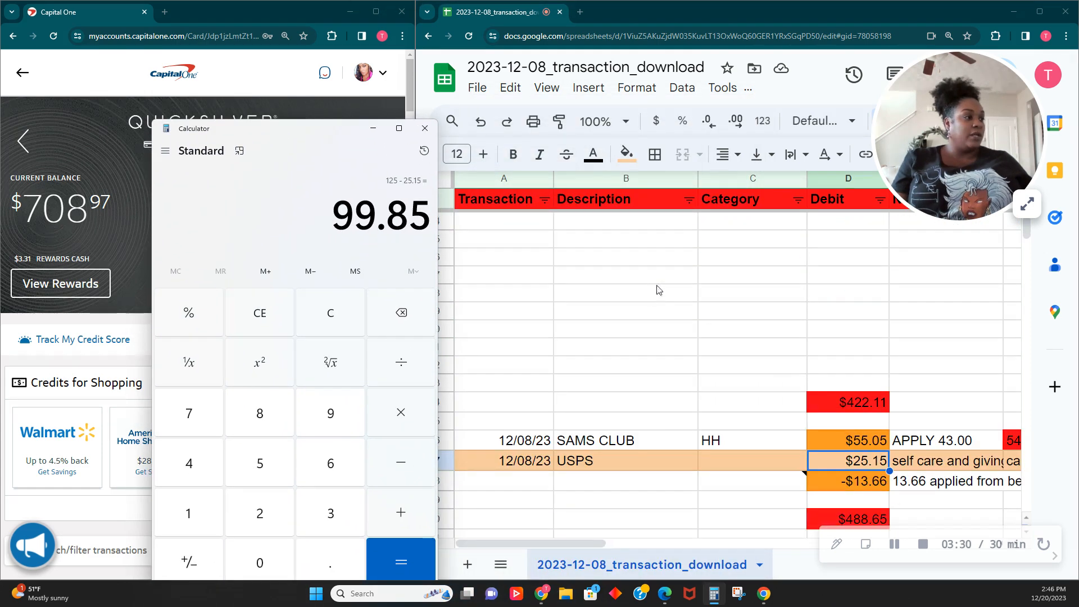
{"action": "left_click", "coordinate": [836, 468]}
{"action": "left_click", "coordinate": [627, 153]}
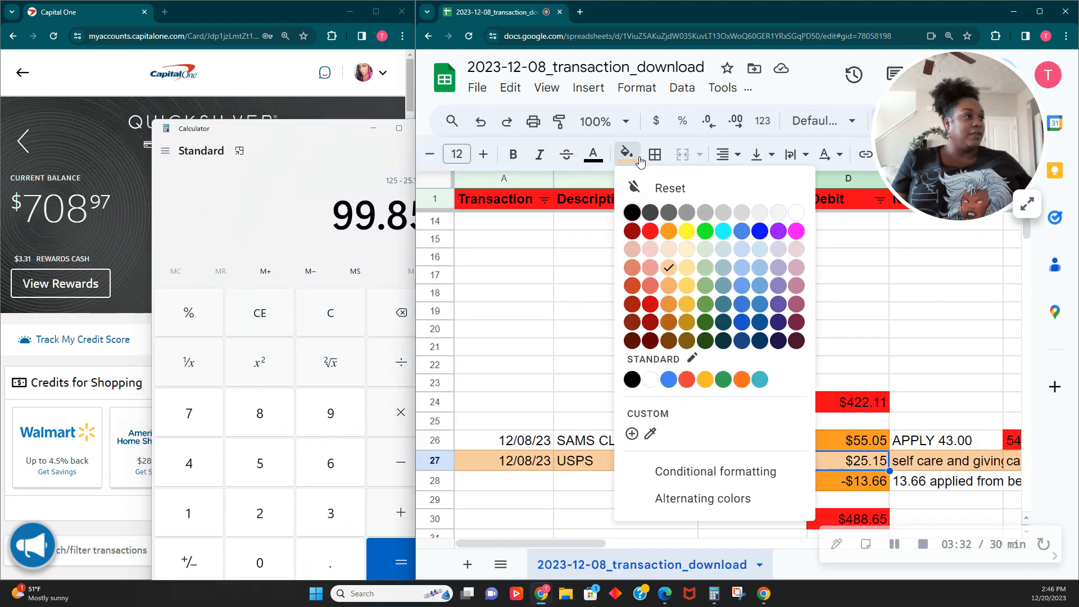
{"action": "left_click", "coordinate": [704, 234]}
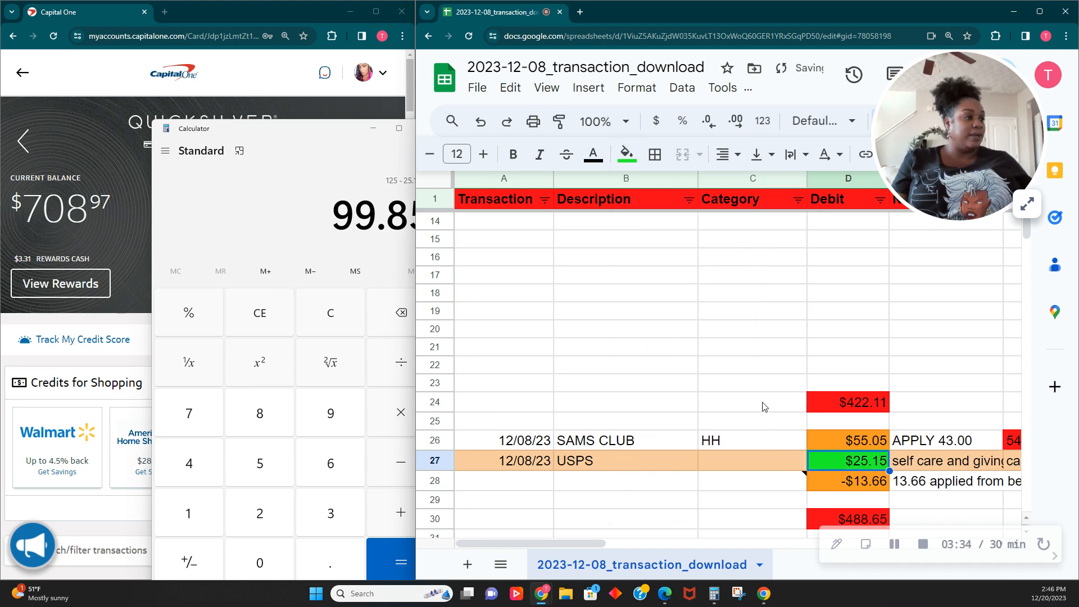
Select the first GOLDMINE and the ETSY INC Black Friday debits (D2 and D4) together to sum them.
{"action": "scroll", "coordinate": [753, 514], "scroll_direction": "up", "scroll_amount": 2}
{"action": "left_click", "coordinate": [748, 505]}
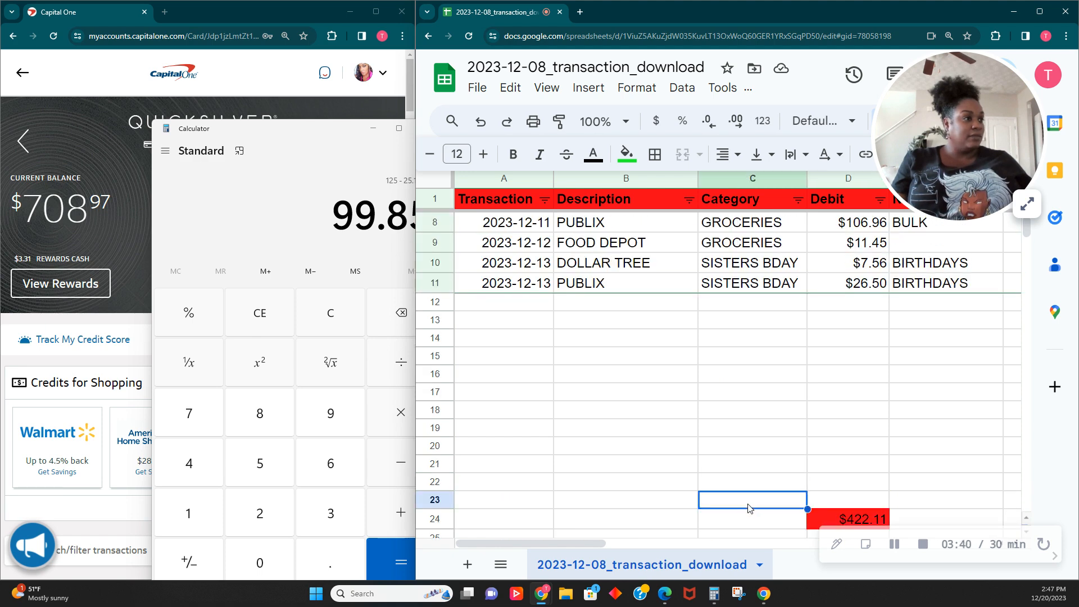
{"action": "scroll", "coordinate": [731, 500], "scroll_direction": "up", "scroll_amount": 1}
{"action": "scroll", "coordinate": [727, 497], "scroll_direction": "up", "scroll_amount": 1}
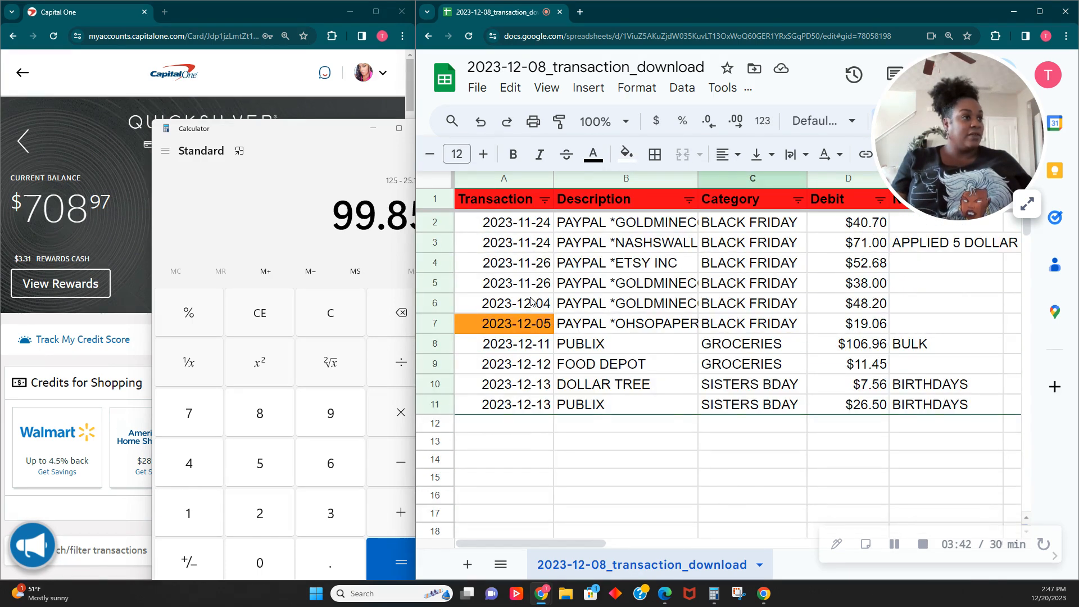
{"action": "left_click_drag", "start_coordinate": [328, 129], "coordinate": [256, 121]}
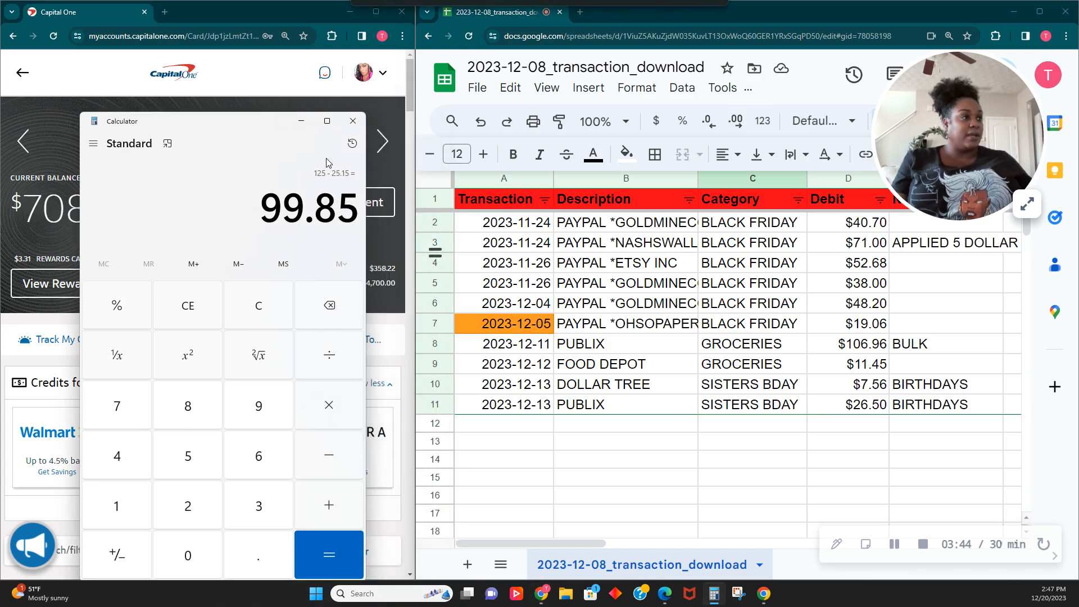
{"action": "left_click_drag", "start_coordinate": [859, 228], "coordinate": [858, 251]}
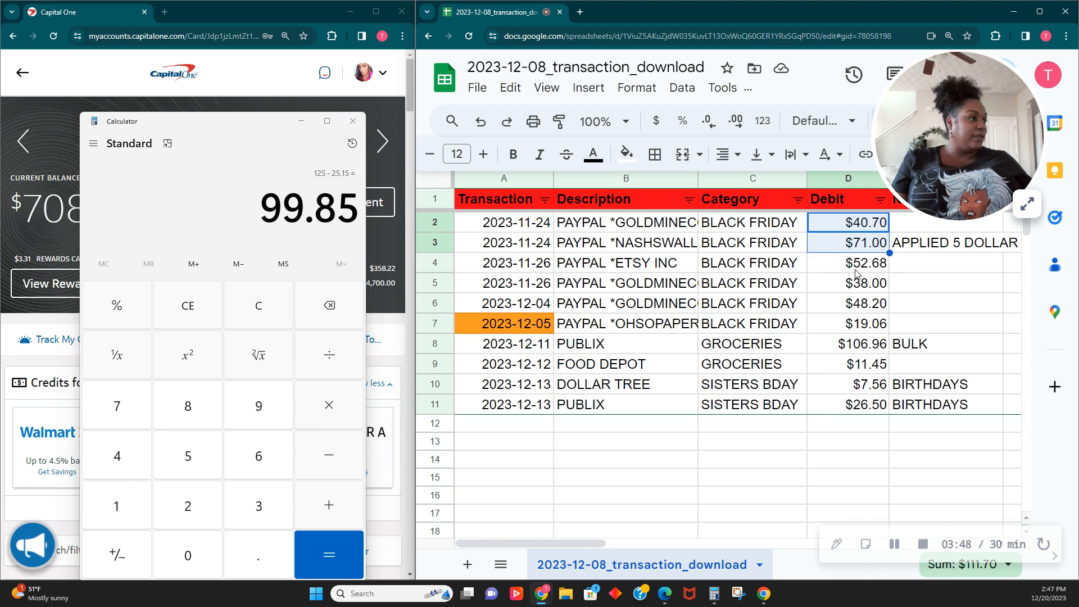
{"action": "left_click", "coordinate": [855, 231]}
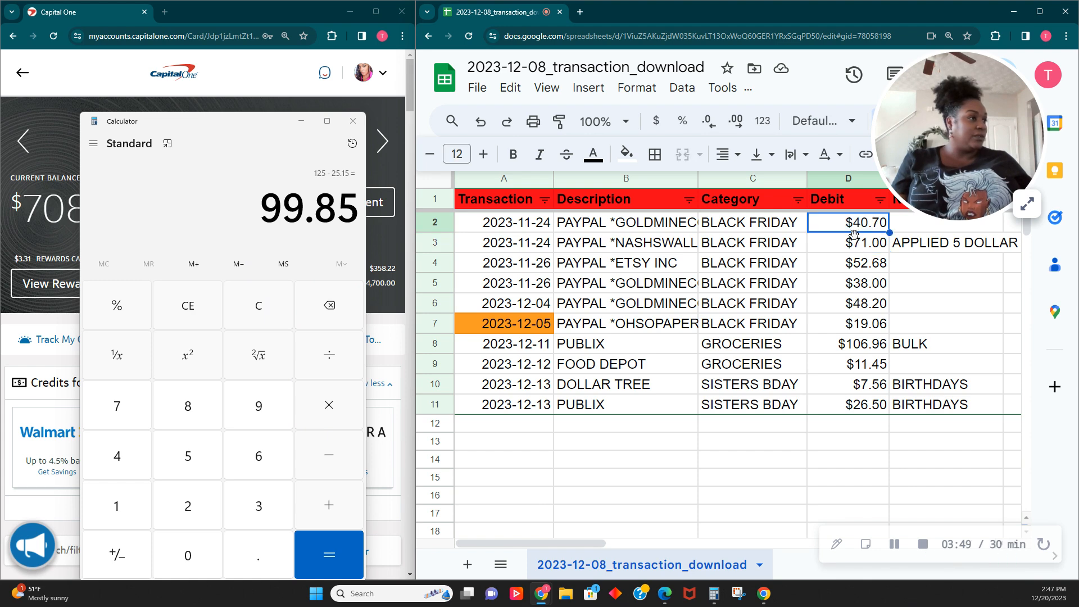
{"action": "left_click", "coordinate": [859, 270], "text": "ctrl"}
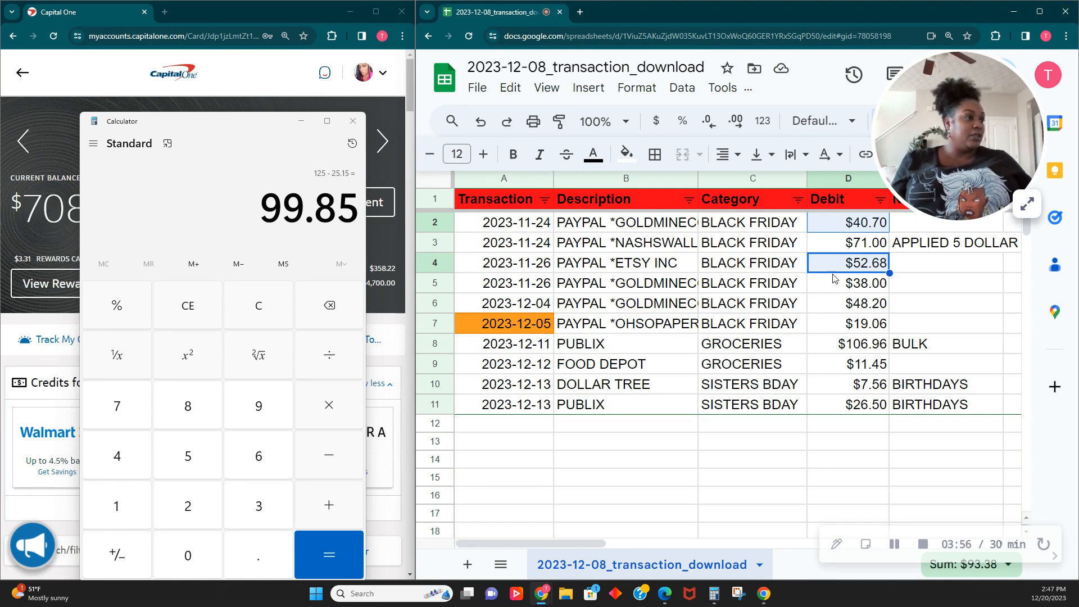
Switch to Calculator and subtract the two selected Black Friday debits, 40.70 and 52.68, from the remaining cash.
{"action": "left_click", "coordinate": [177, 201]}
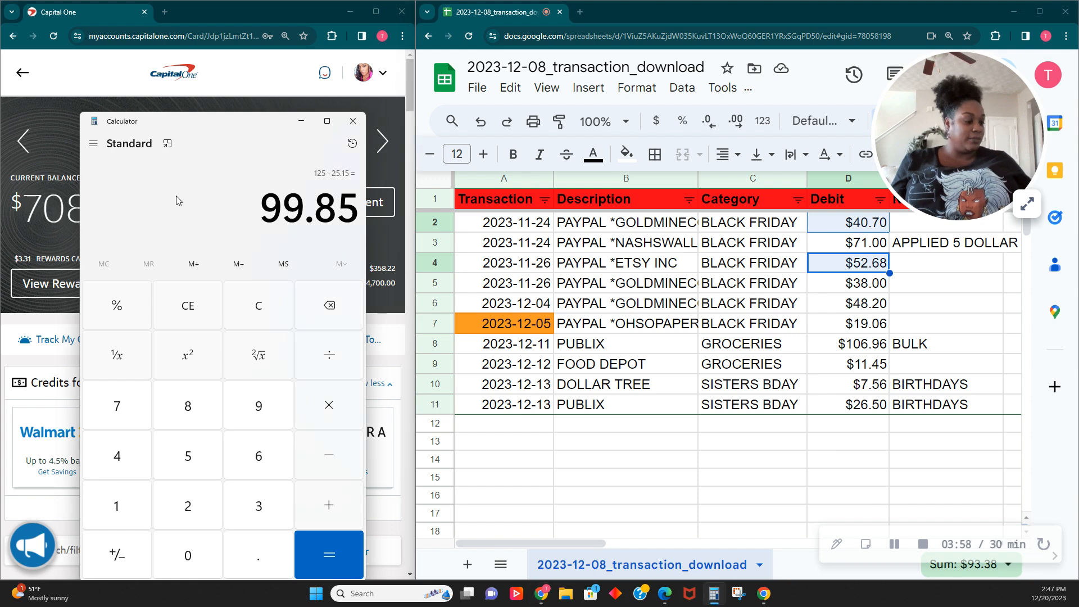
{"action": "key", "text": "minus"}
{"action": "type", "text": "40.70"}
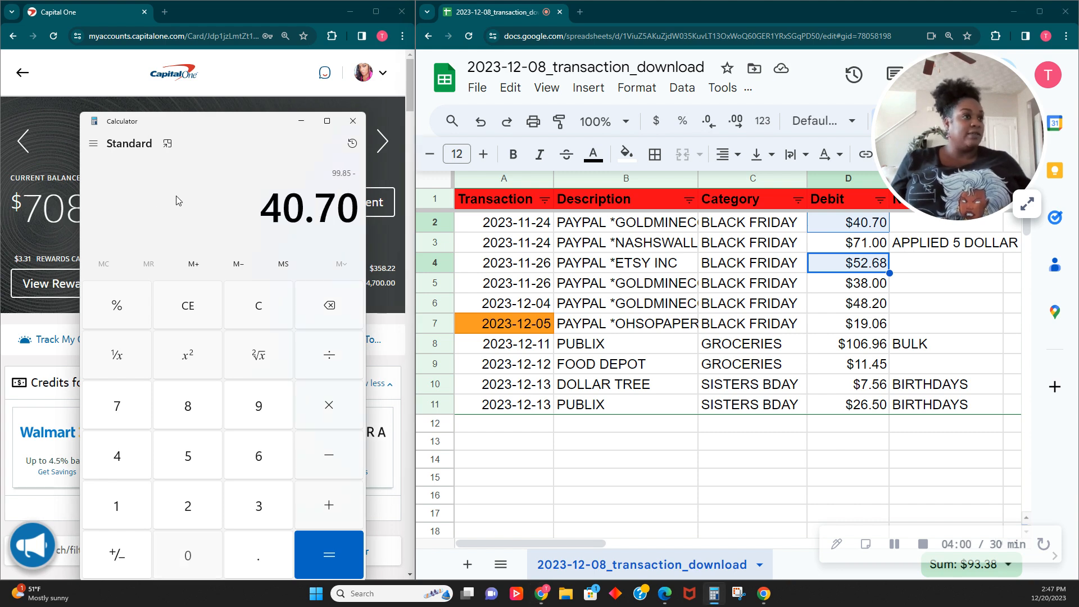
{"action": "key", "text": "minus"}
{"action": "type", "text": "52.68"}
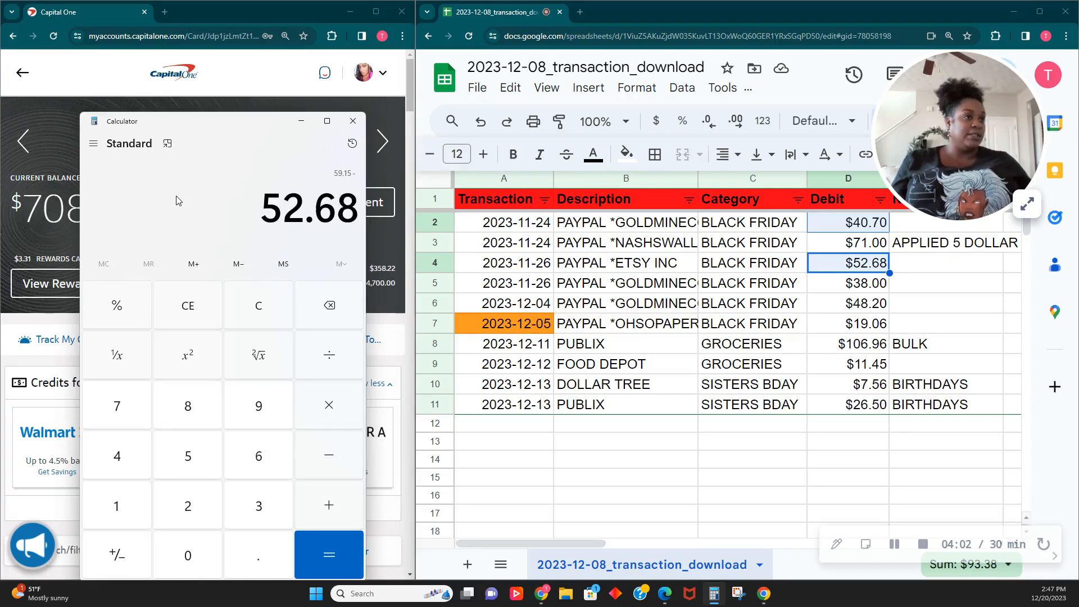
{"action": "key", "text": "Return"}
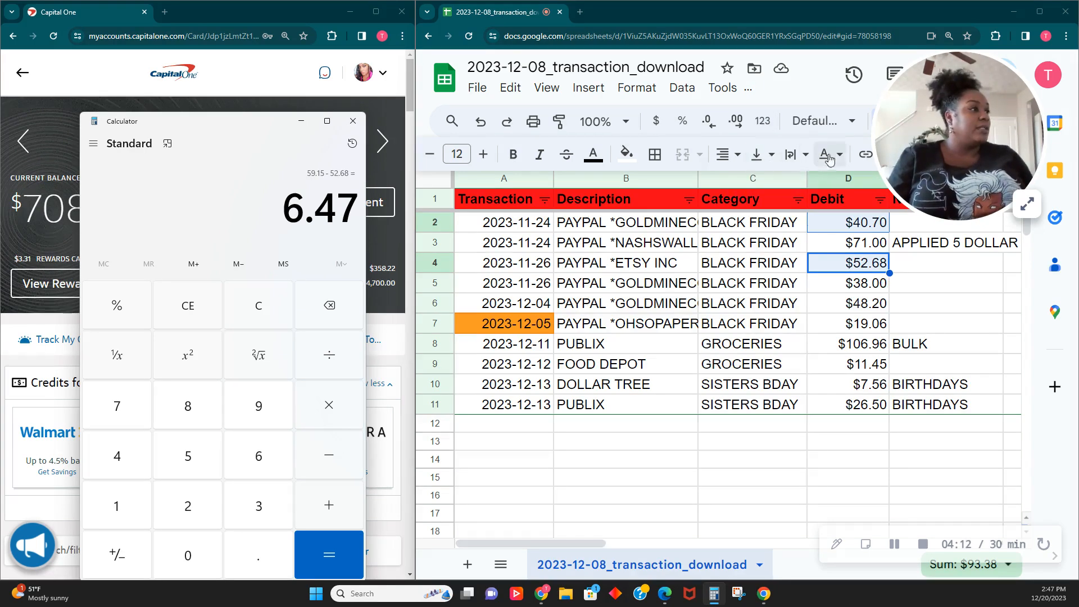
Back in the transaction sheet, fill the selected Black Friday debits D2 and D4 with bright green.
{"action": "left_click_drag", "start_coordinate": [917, 148], "coordinate": [936, 144]}
{"action": "left_click", "coordinate": [884, 121]}
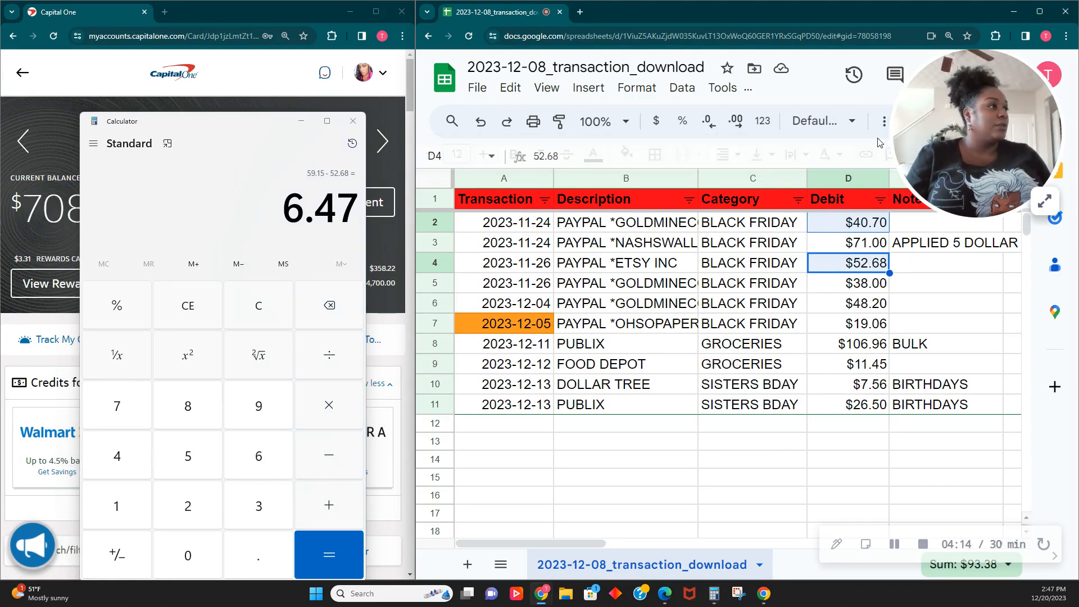
{"action": "left_click", "coordinate": [885, 121]}
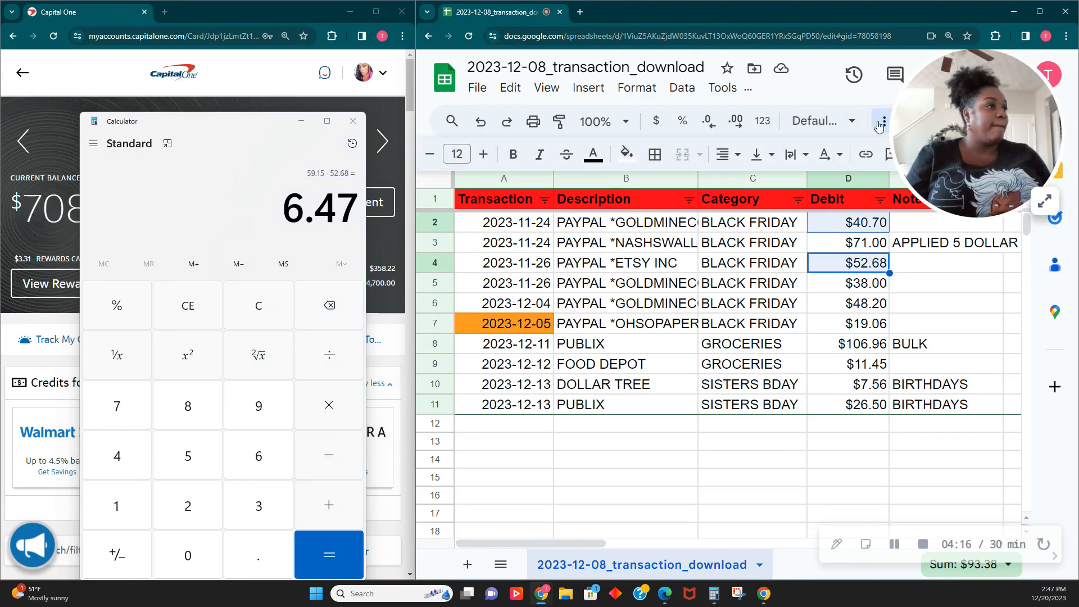
{"action": "left_click", "coordinate": [627, 154]}
{"action": "left_click", "coordinate": [703, 232]}
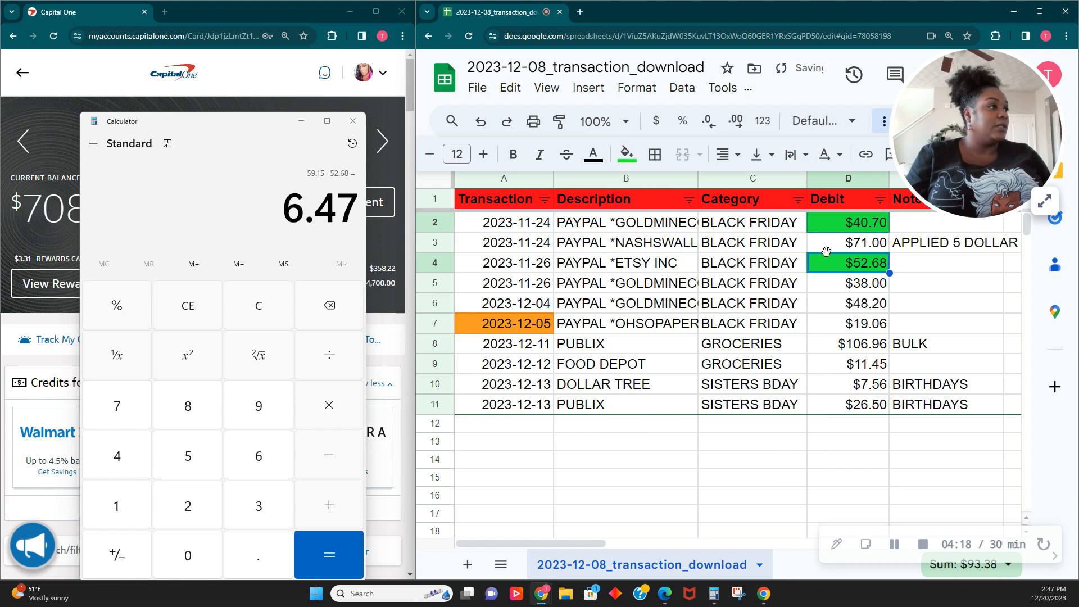
Select the DOLLAR TREE debit in D10 and subtract its 7.56 from the remaining cash in Calculator.
{"action": "left_click", "coordinate": [850, 320]}
{"action": "left_click", "coordinate": [849, 364]}
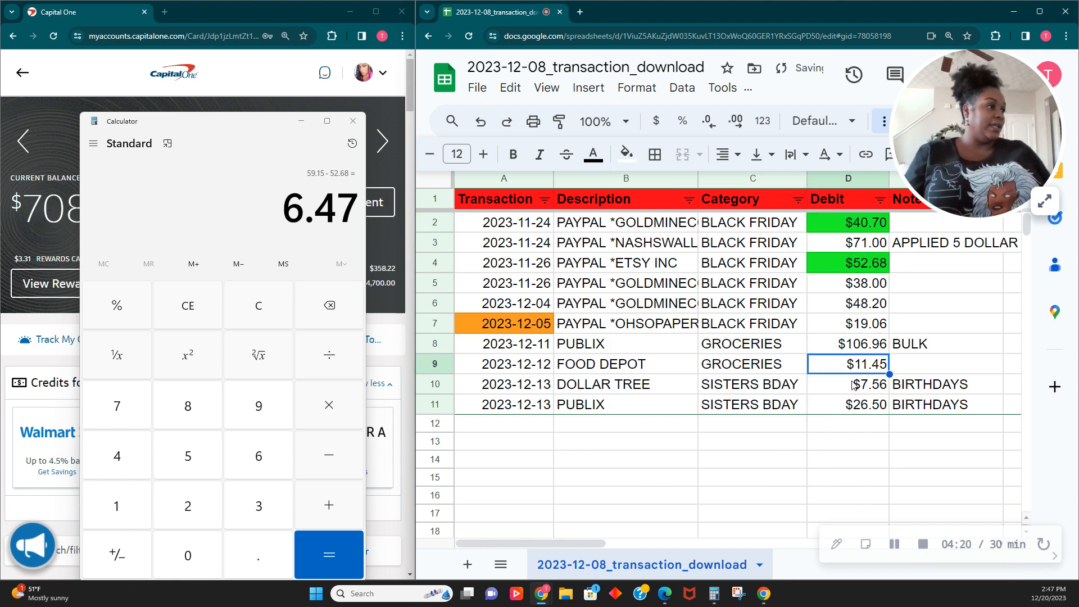
{"action": "left_click", "coordinate": [853, 385]}
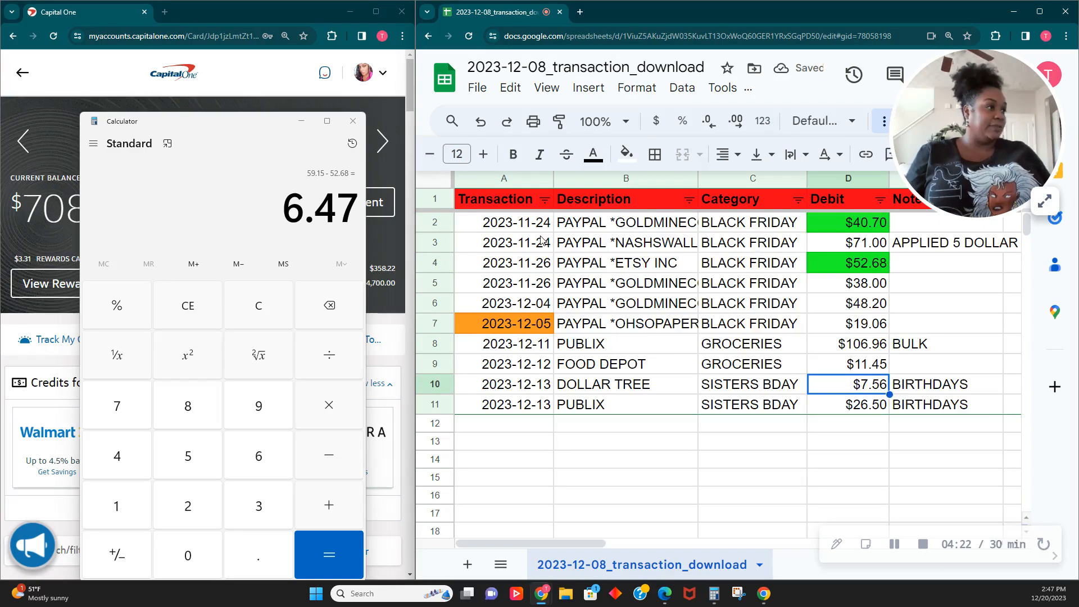
{"action": "left_click", "coordinate": [193, 181]}
{"action": "key", "text": "minus"}
{"action": "type", "text": "7.56"}
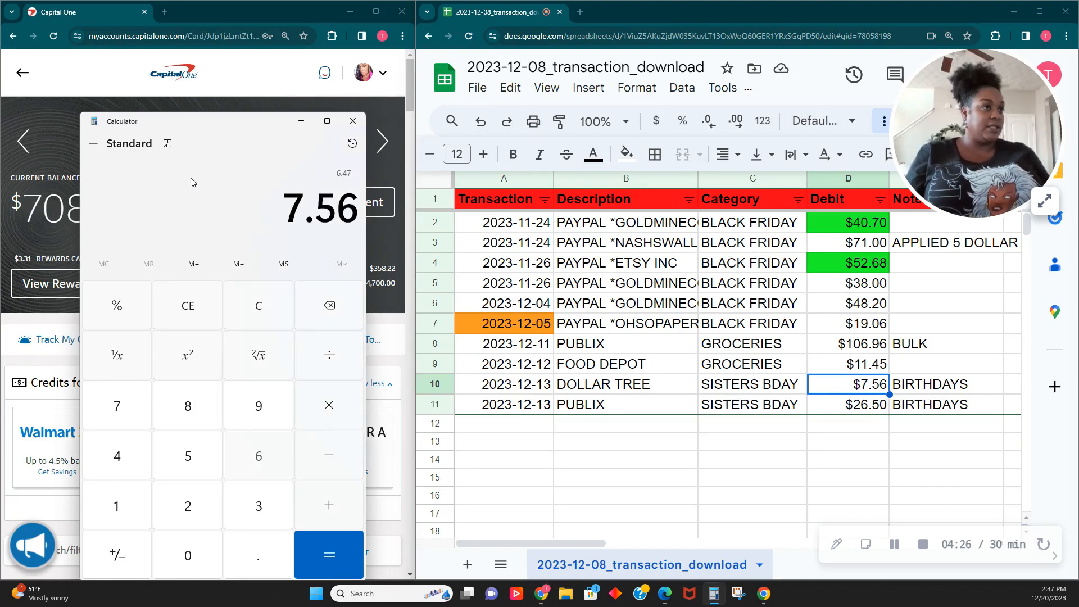
{"action": "key", "text": "Return"}
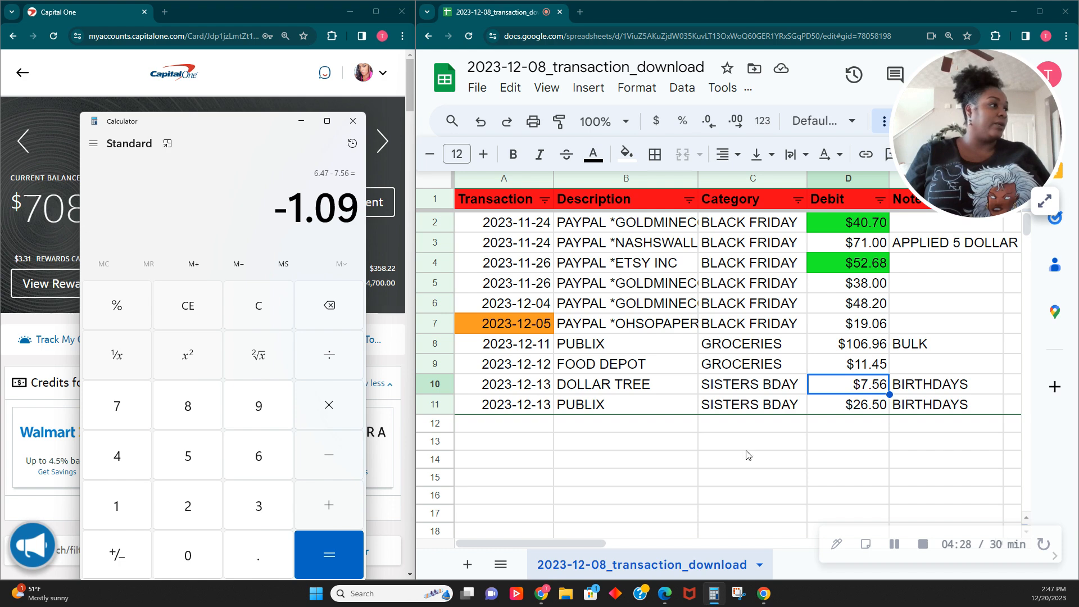
Fill the DOLLAR TREE debit cell D10 with light orange and set its amount to 1.09.
{"action": "left_click", "coordinate": [626, 153]}
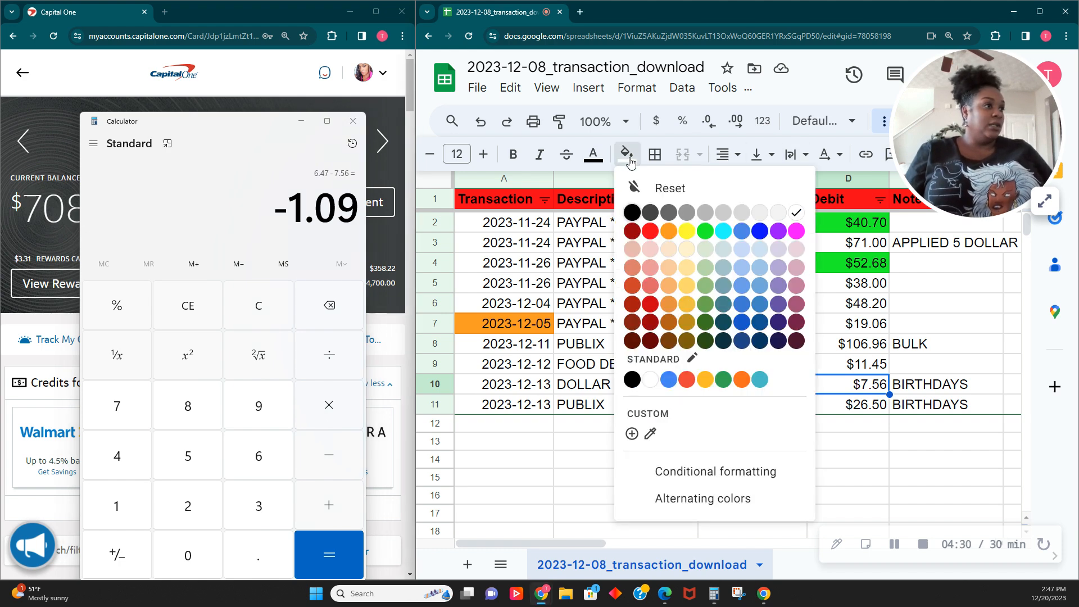
{"action": "left_click", "coordinate": [667, 252]}
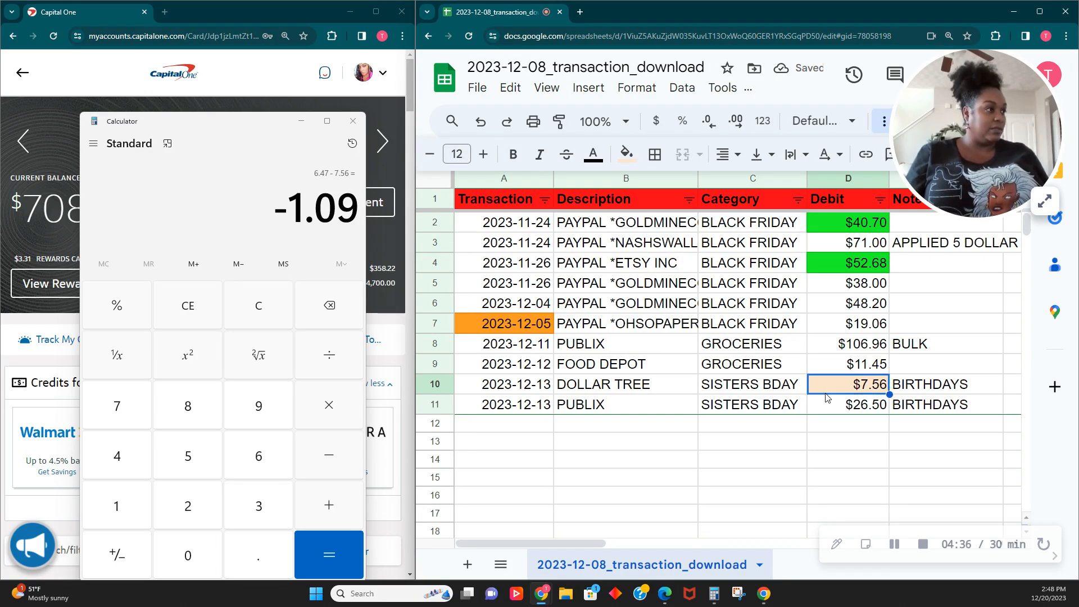
{"action": "double_click", "coordinate": [835, 383]}
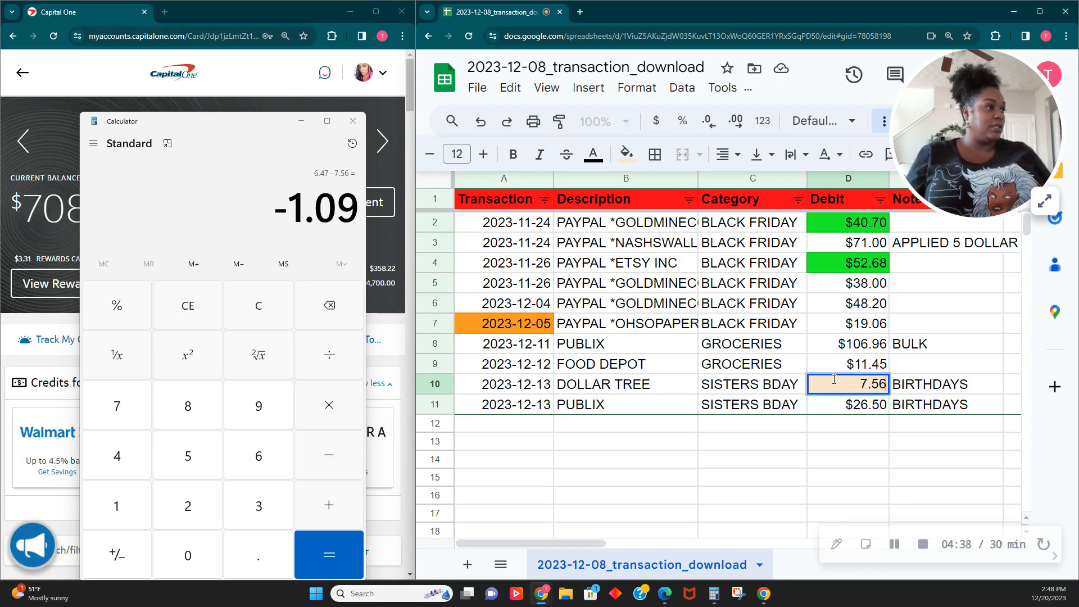
{"action": "type", "text": "1"}
{"action": "key", "text": "BackSpace"}
{"action": "key", "text": "BackSpace"}
{"action": "key", "text": "BackSpace"}
{"action": "key", "text": "BackSpace"}
{"action": "key", "text": "BackSpace"}
{"action": "type", "text": "1.08"}
{"action": "key", "text": "BackSpace"}
{"action": "type", "text": "9"}
{"action": "key", "text": "Tab"}
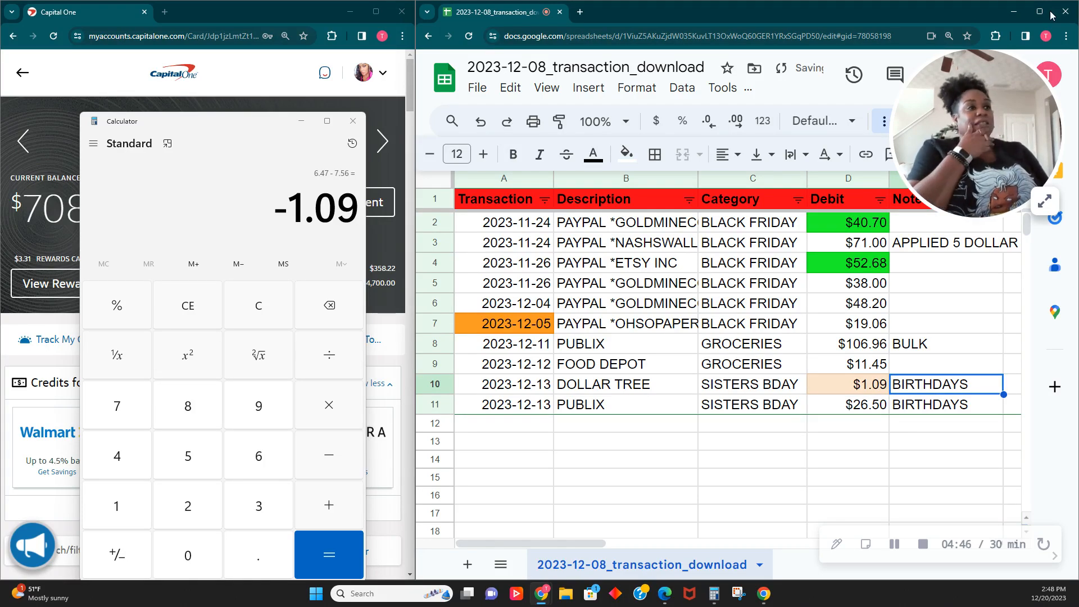
Enter the note "APPLIED 6.47" in F10 of the DOLLAR TREE row and fill that cell with light orange.
{"action": "left_click", "coordinate": [1014, 389]}
{"action": "type", "text": "a"}
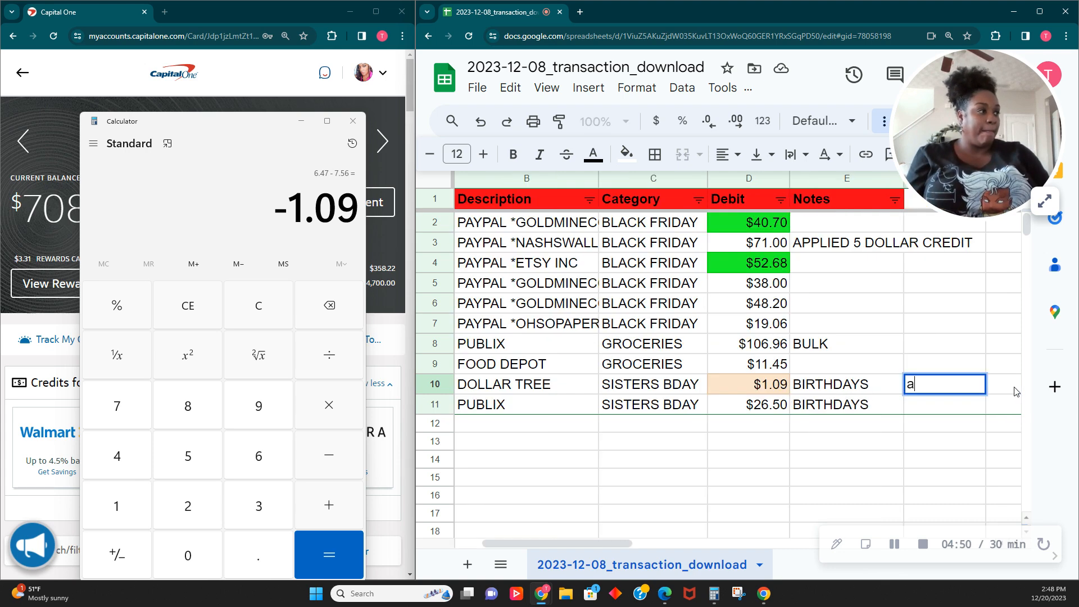
{"action": "type", "text": "APPLIE"}
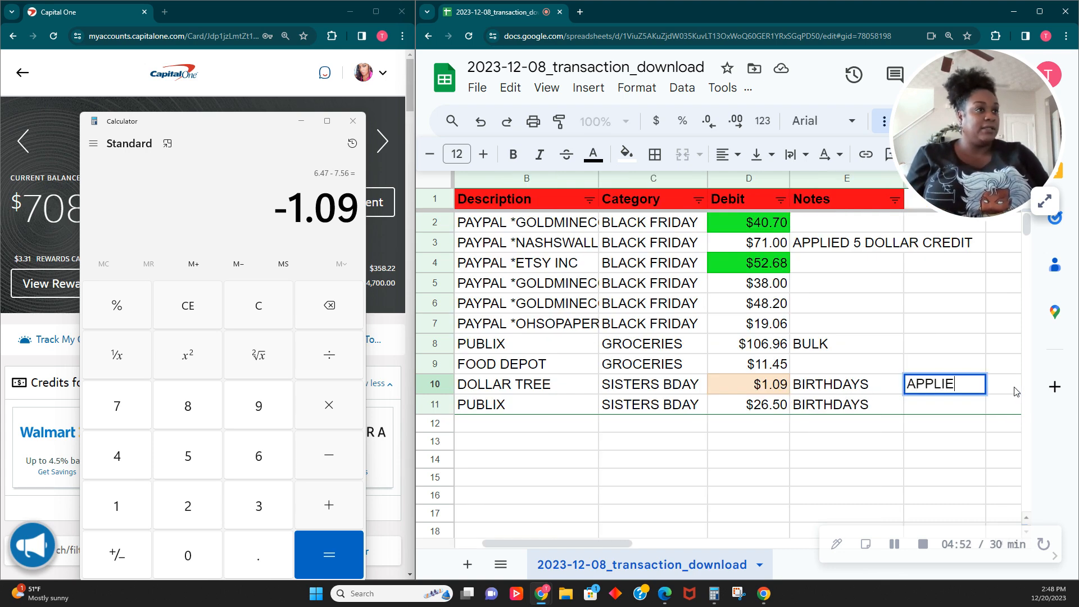
{"action": "type", "text": "D 6.47"}
{"action": "key", "text": "Tab"}
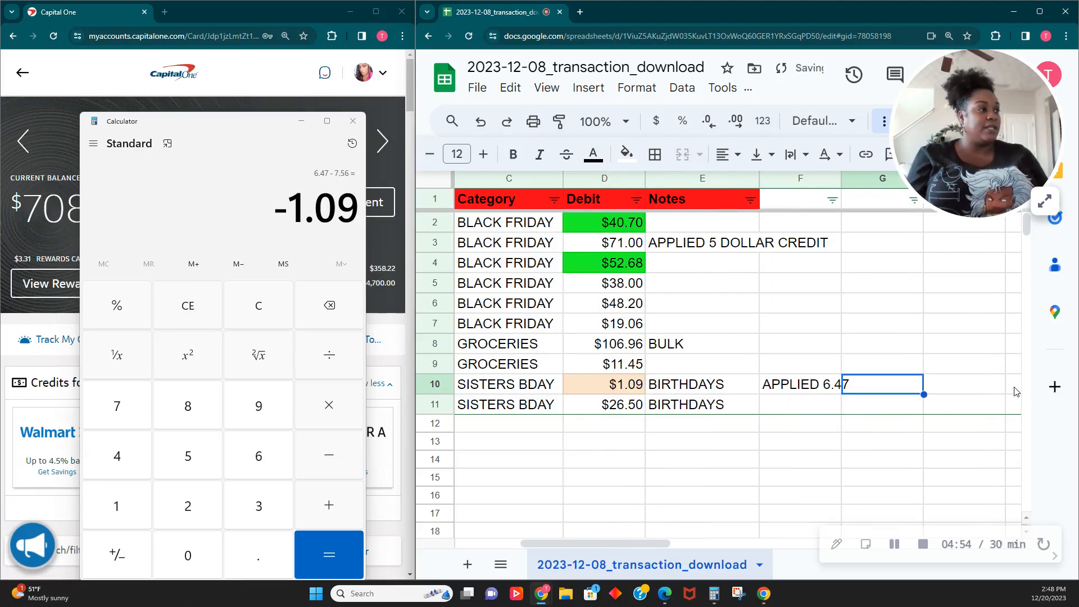
{"action": "left_click", "coordinate": [821, 388]}
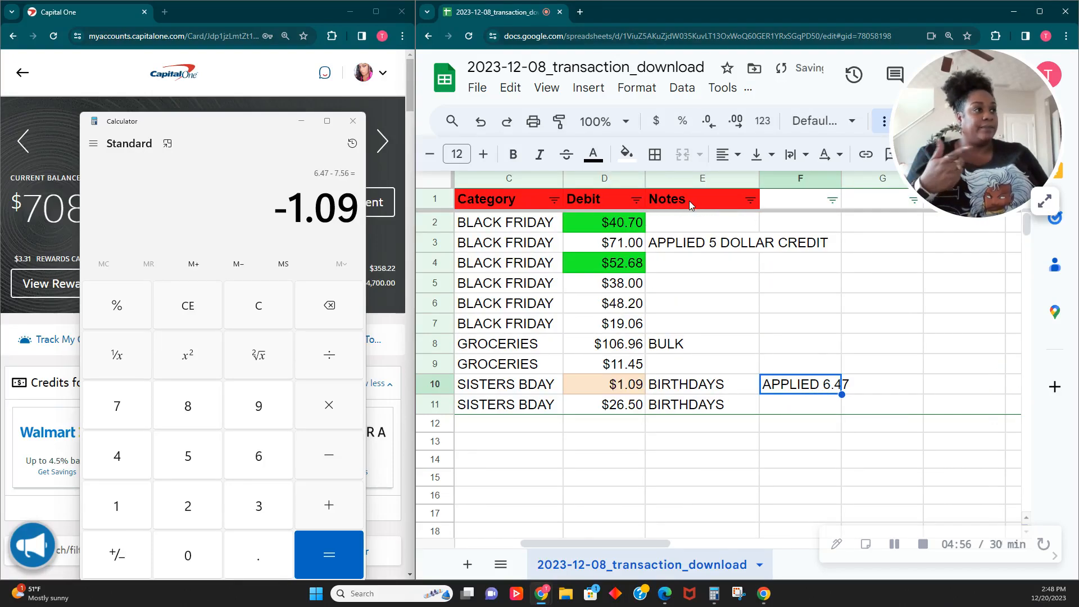
{"action": "left_click", "coordinate": [632, 162]}
{"action": "left_click", "coordinate": [672, 251]}
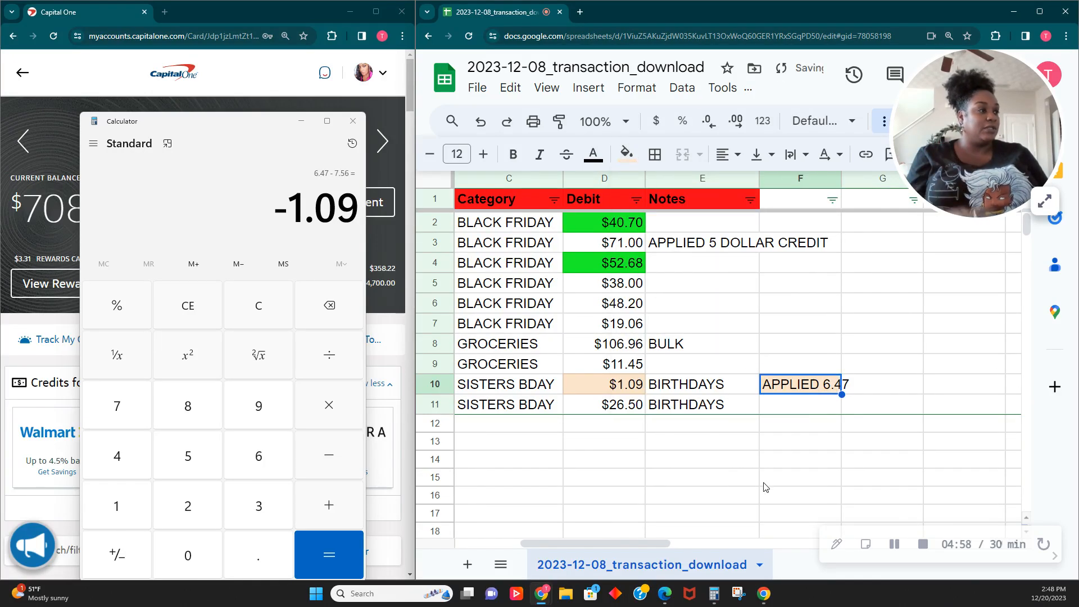
Widen column F slightly so the note in F10 fits inside its cell.
{"action": "right_click", "coordinate": [832, 199]}
{"action": "left_click", "coordinate": [812, 270]}
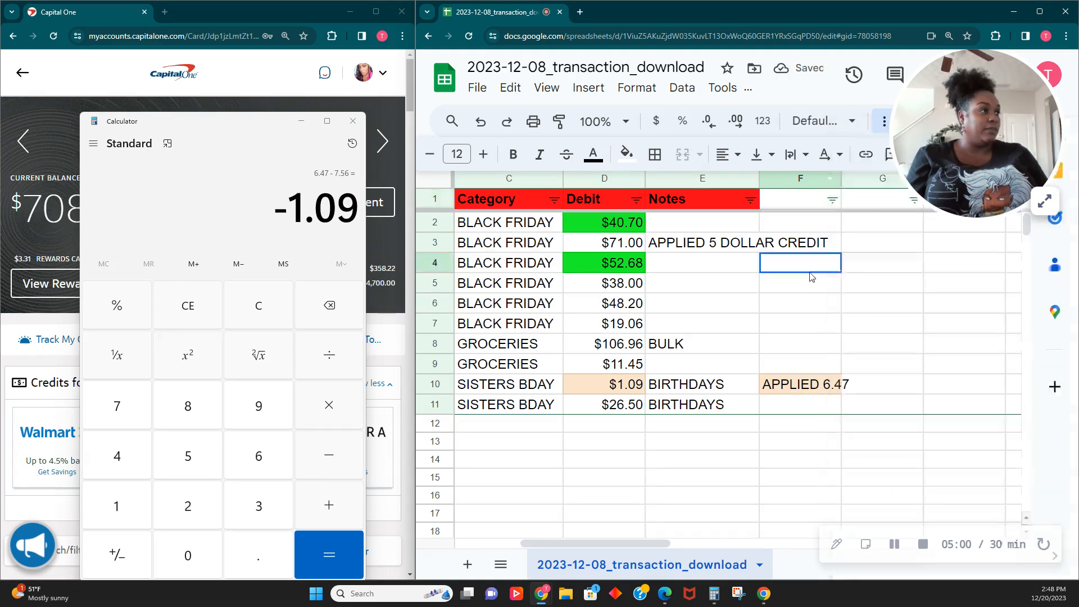
{"action": "left_click_drag", "start_coordinate": [840, 178], "coordinate": [857, 178]}
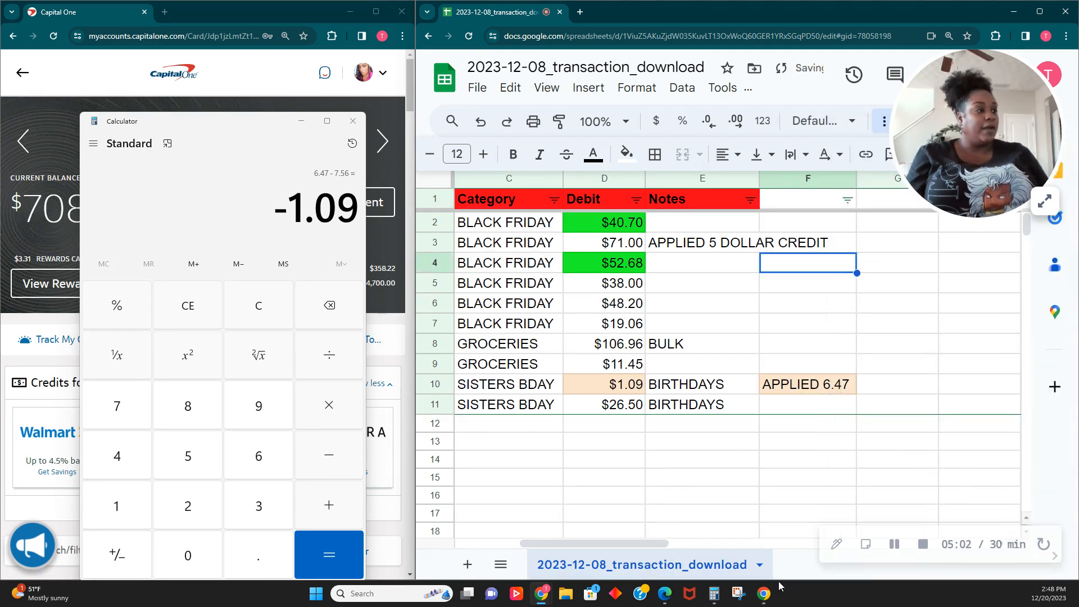
{"action": "left_click_drag", "start_coordinate": [595, 544], "coordinate": [531, 544]}
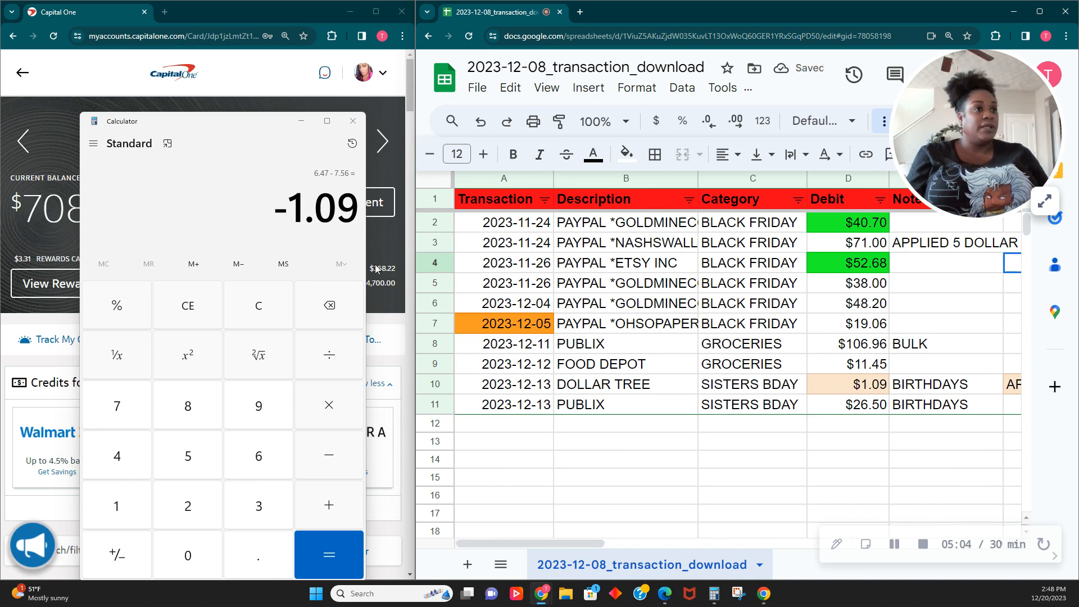
Clear the calculation in Calculator and minimize its window.
{"action": "left_click", "coordinate": [258, 306]}
{"action": "left_click", "coordinate": [301, 122]}
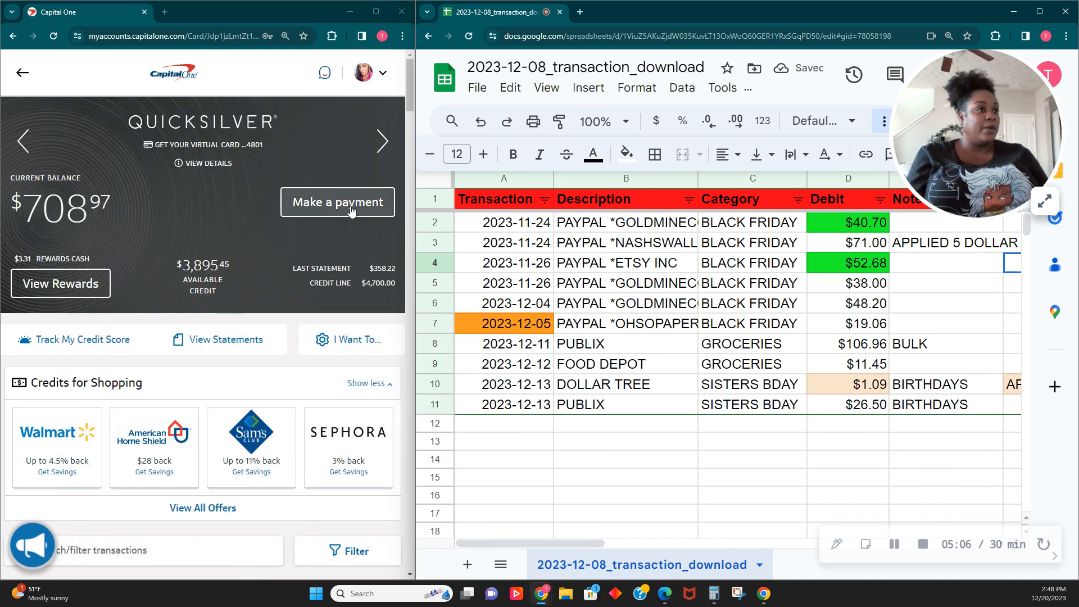
{"action": "left_click", "coordinate": [327, 208]}
{"action": "left_click", "coordinate": [159, 291]}
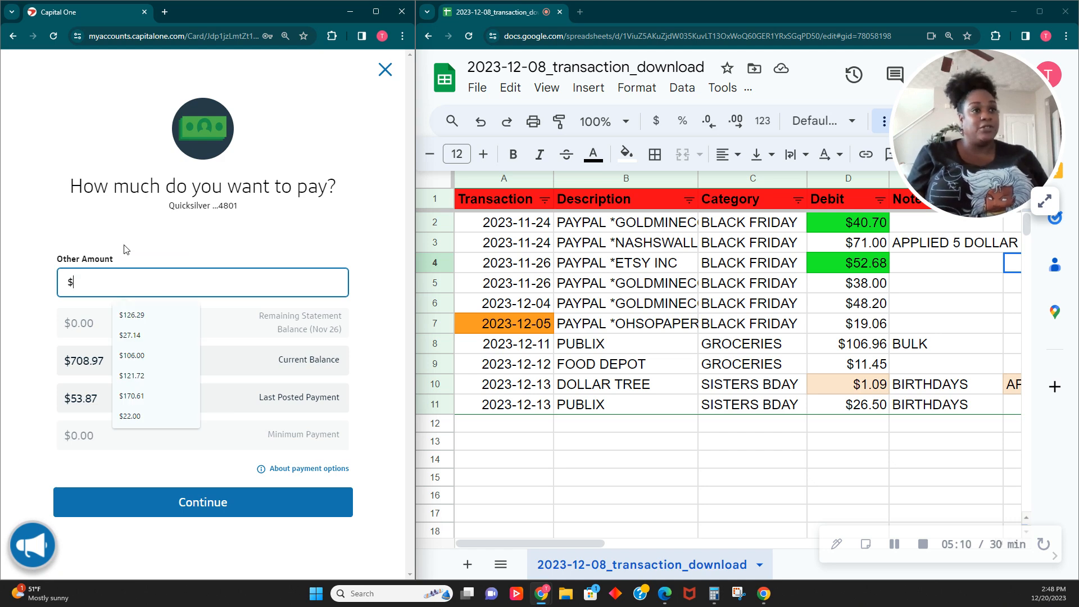
{"action": "left_click", "coordinate": [129, 251]}
{"action": "left_click", "coordinate": [385, 69]}
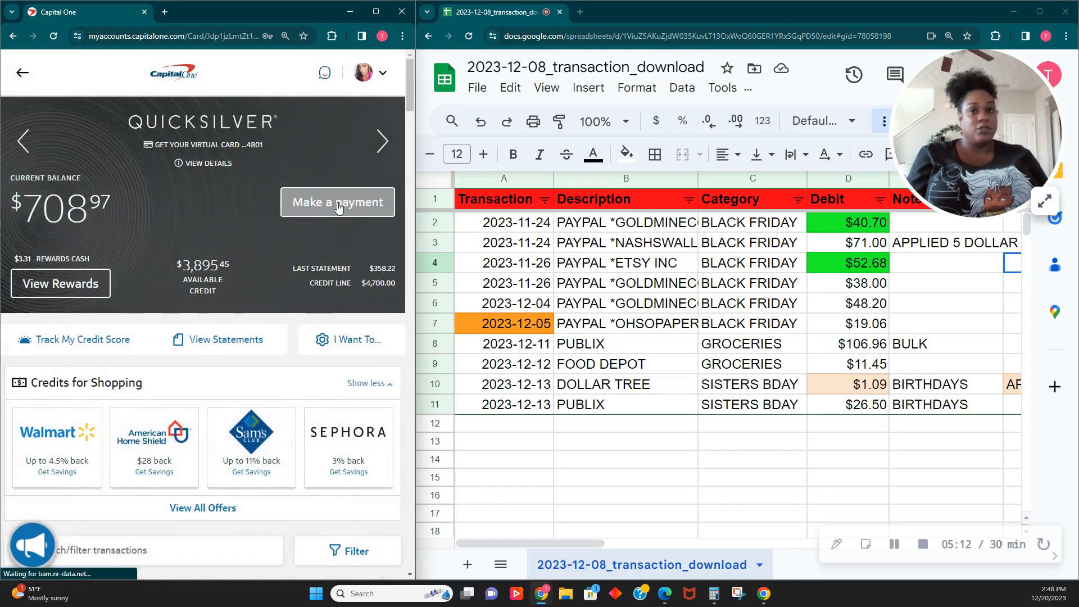
Submit a 125.00 payment on the Quicksilver card from the preselected checking account for December 20, 2023, and close the confirmation.
{"action": "left_click", "coordinate": [337, 202]}
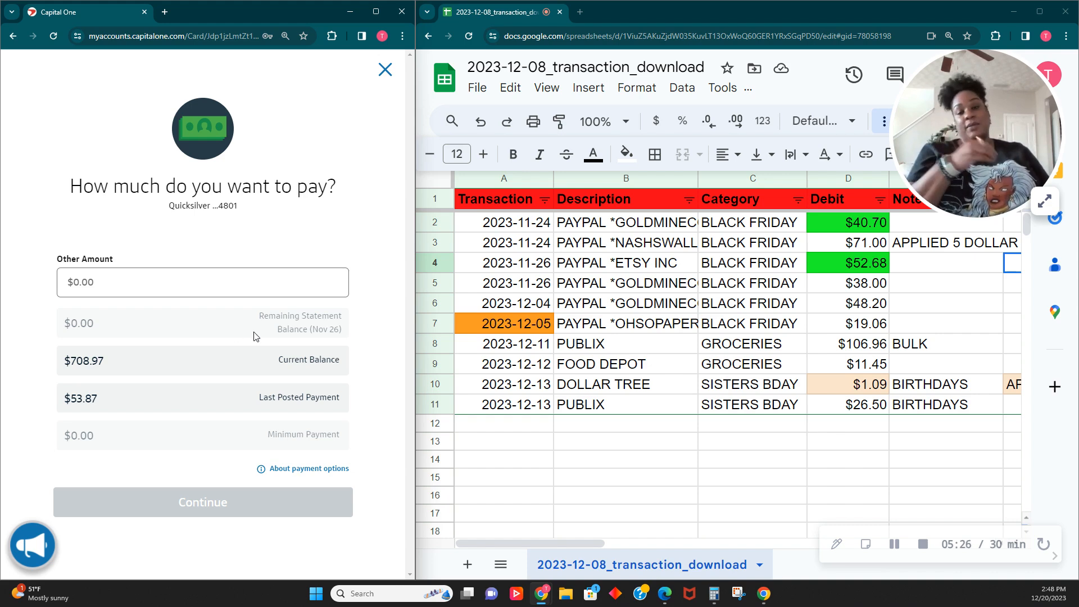
{"action": "left_click", "coordinate": [182, 282]}
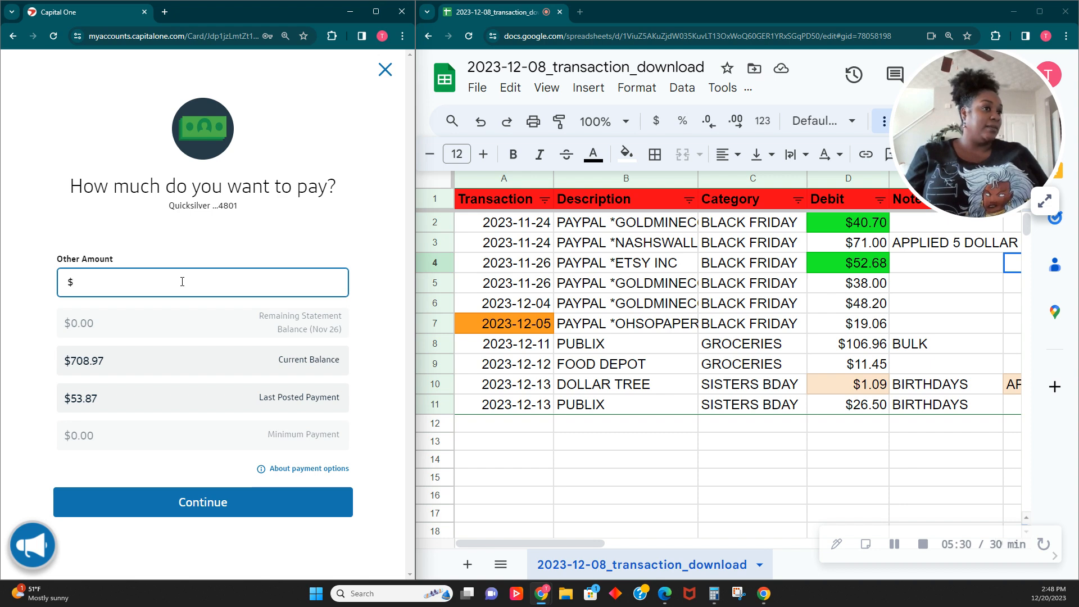
{"action": "type", "text": "125."}
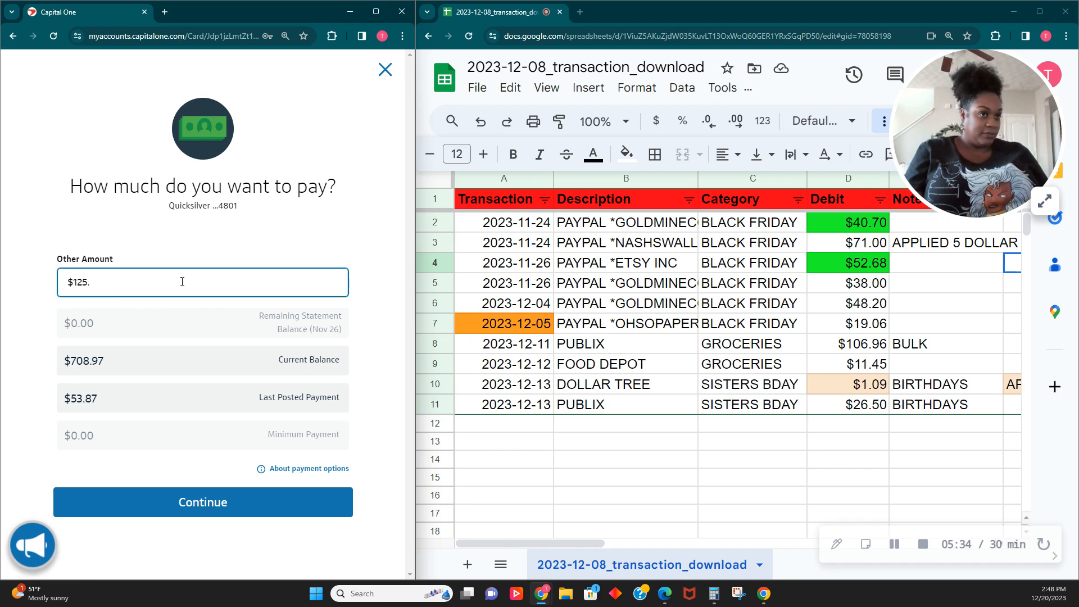
{"action": "type", "text": "00"}
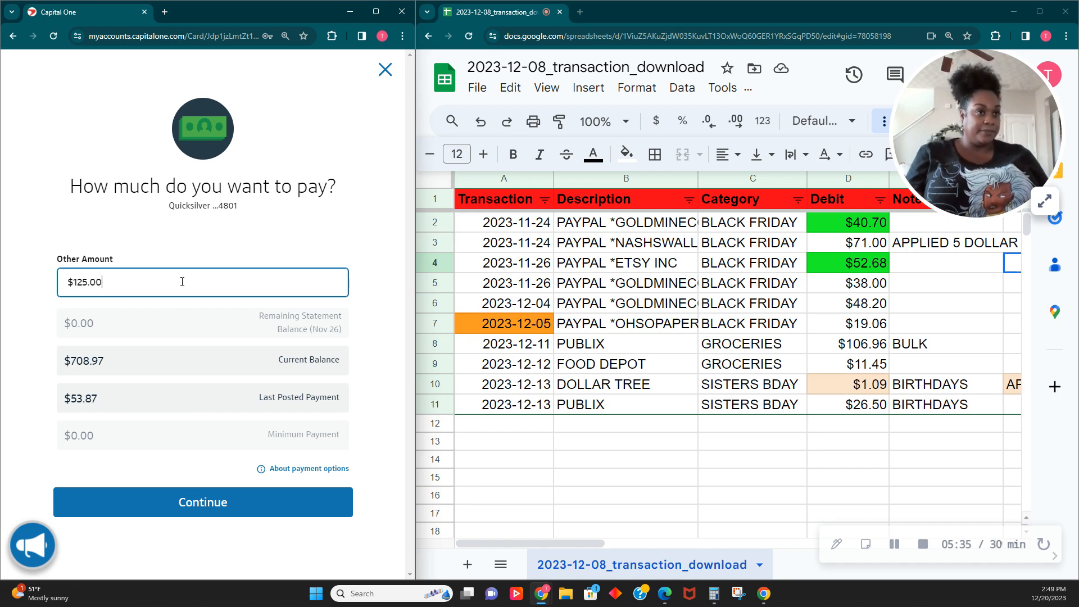
{"action": "left_click", "coordinate": [151, 501]}
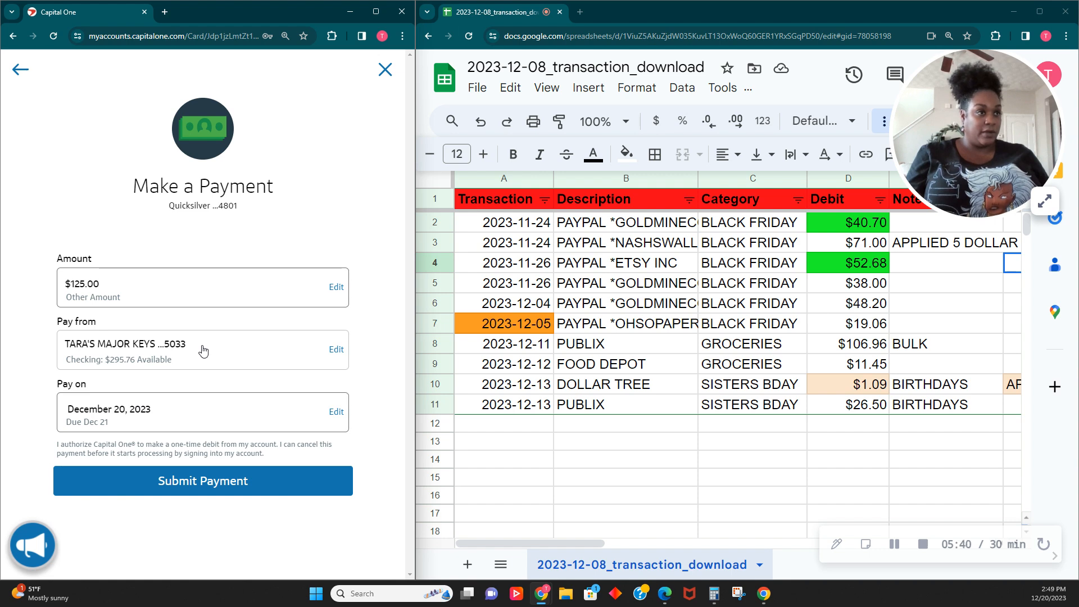
{"action": "left_click", "coordinate": [190, 486]}
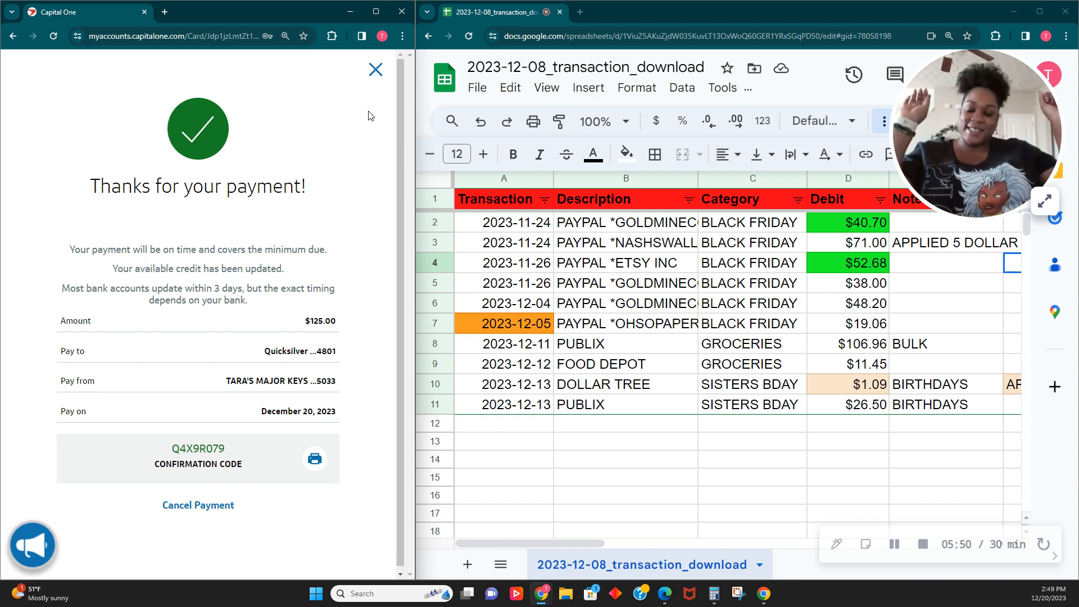
{"action": "left_click", "coordinate": [376, 71]}
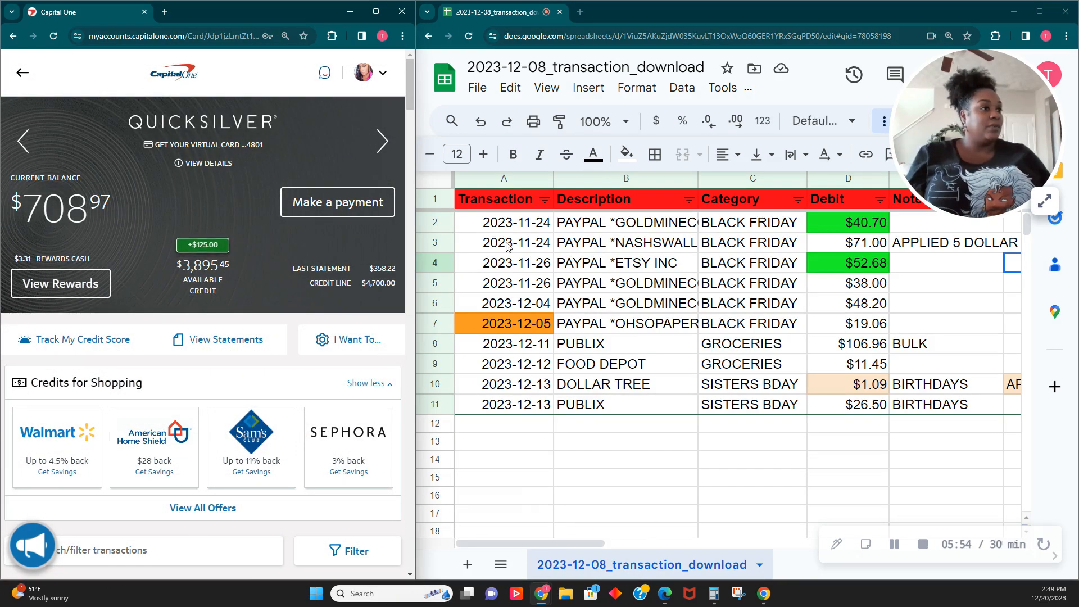
Delete the two green-marked paid rows from the sheet: the $40.70 PAYPAL *GOLDMINEC charge and the PAYPAL *ETSY INC charge.
{"action": "left_click", "coordinate": [438, 221]}
{"action": "right_click", "coordinate": [438, 222]}
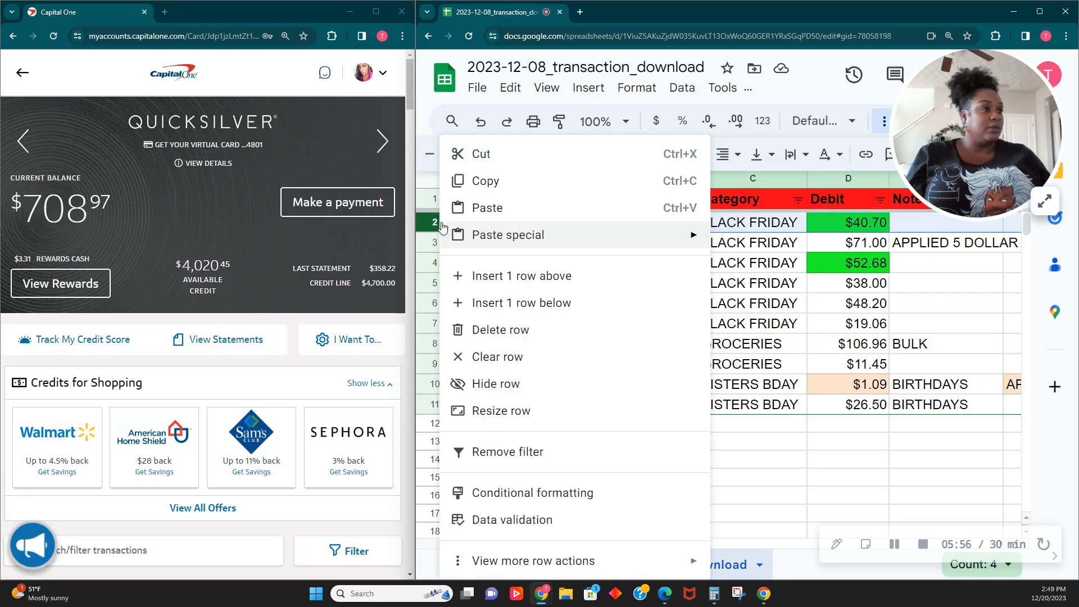
{"action": "left_click", "coordinate": [487, 329]}
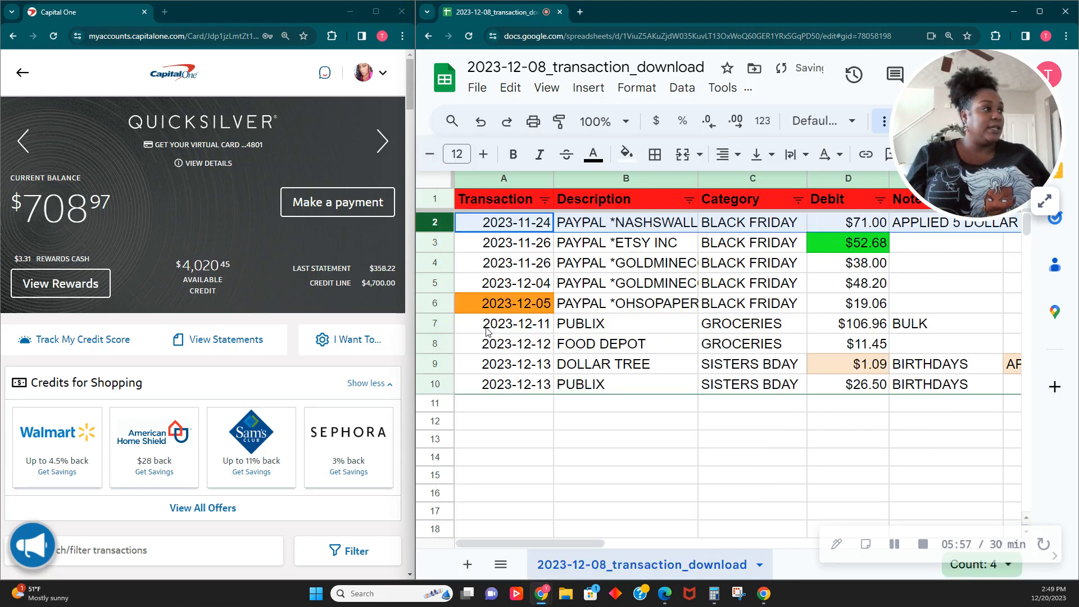
{"action": "right_click", "coordinate": [438, 243]}
{"action": "left_click", "coordinate": [483, 329]}
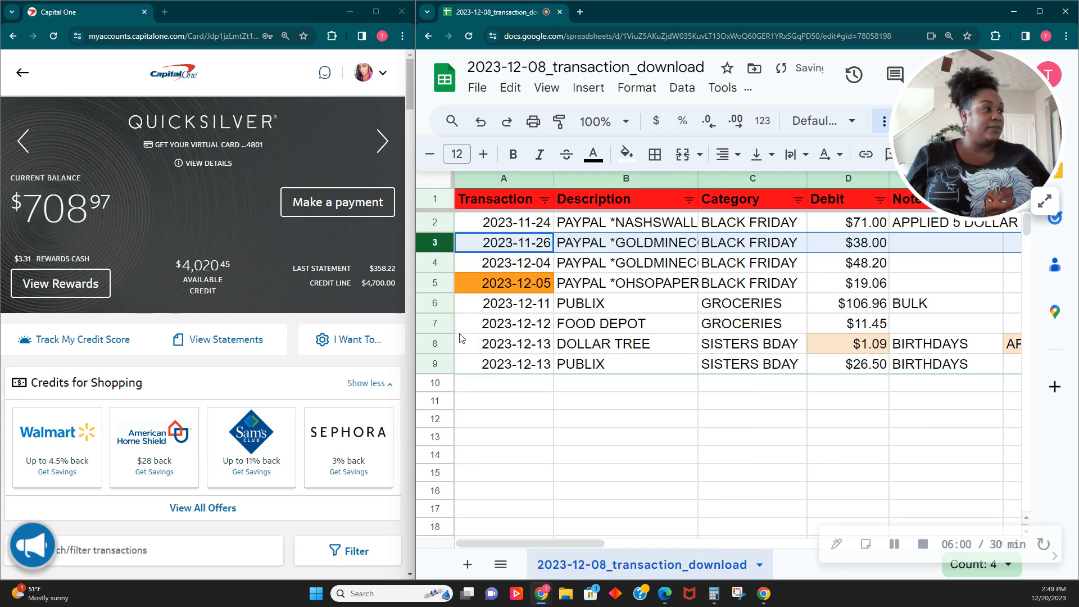
Compare the Quicksilver card's pending and posted transactions with the charges listed in the sheet.
{"action": "left_click", "coordinate": [826, 333]}
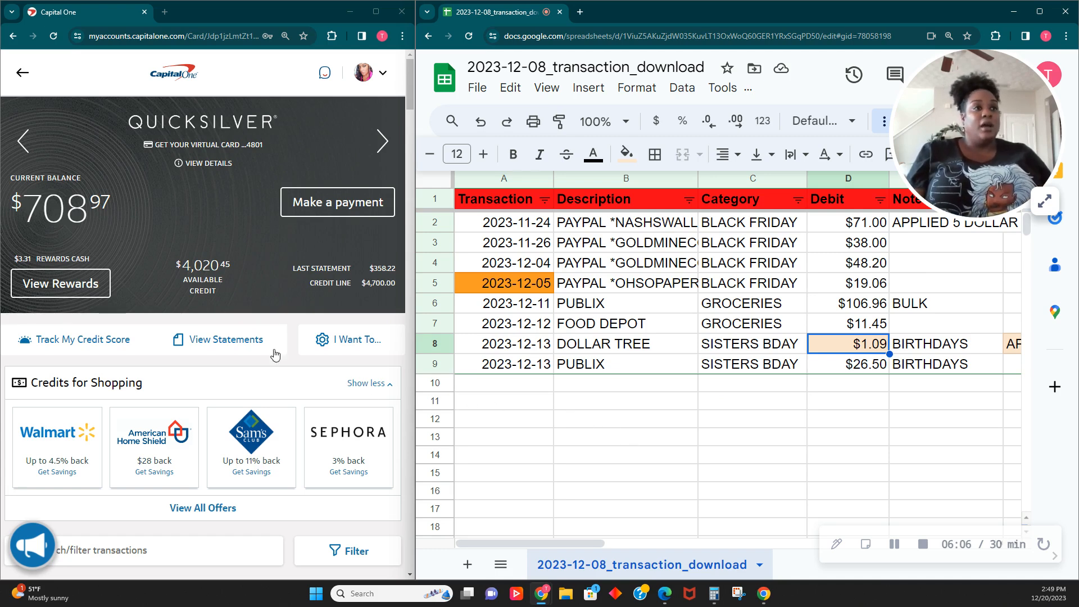
{"action": "scroll", "coordinate": [232, 337], "scroll_direction": "down", "scroll_amount": 3}
{"action": "scroll", "coordinate": [62, 188], "scroll_direction": "up", "scroll_amount": 3}
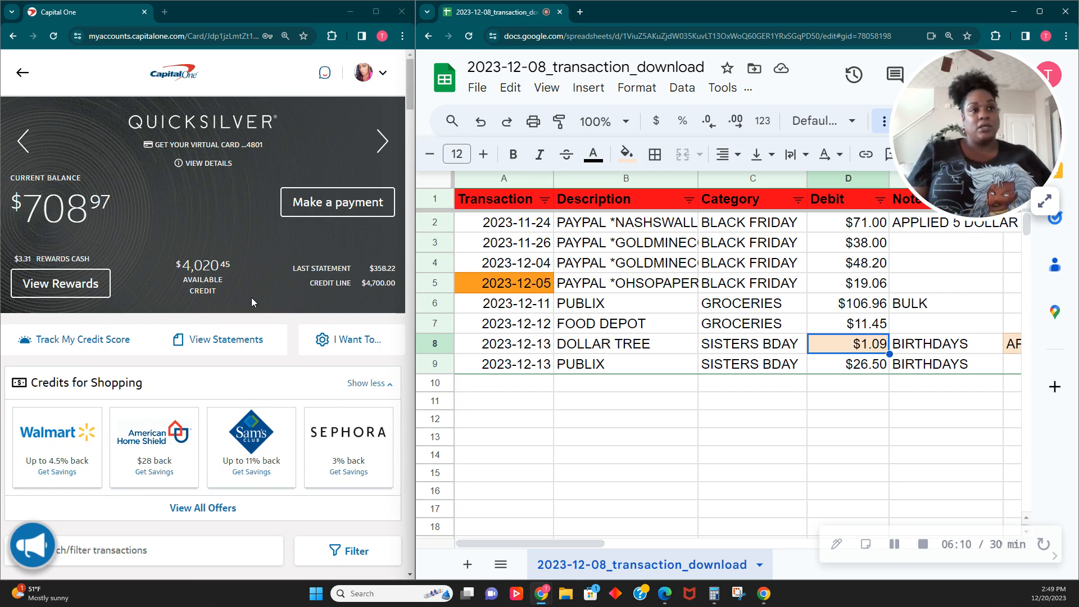
{"action": "scroll", "coordinate": [708, 419], "scroll_direction": "down", "scroll_amount": 3}
{"action": "scroll", "coordinate": [707, 423], "scroll_direction": "down", "scroll_amount": 3}
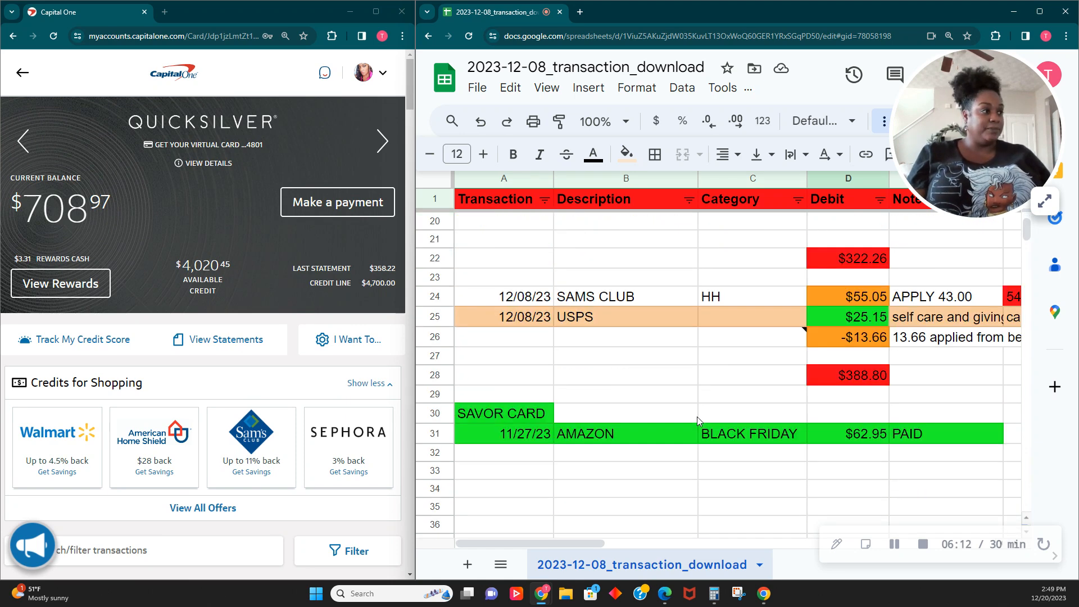
{"action": "scroll", "coordinate": [836, 411], "scroll_direction": "up", "scroll_amount": 5}
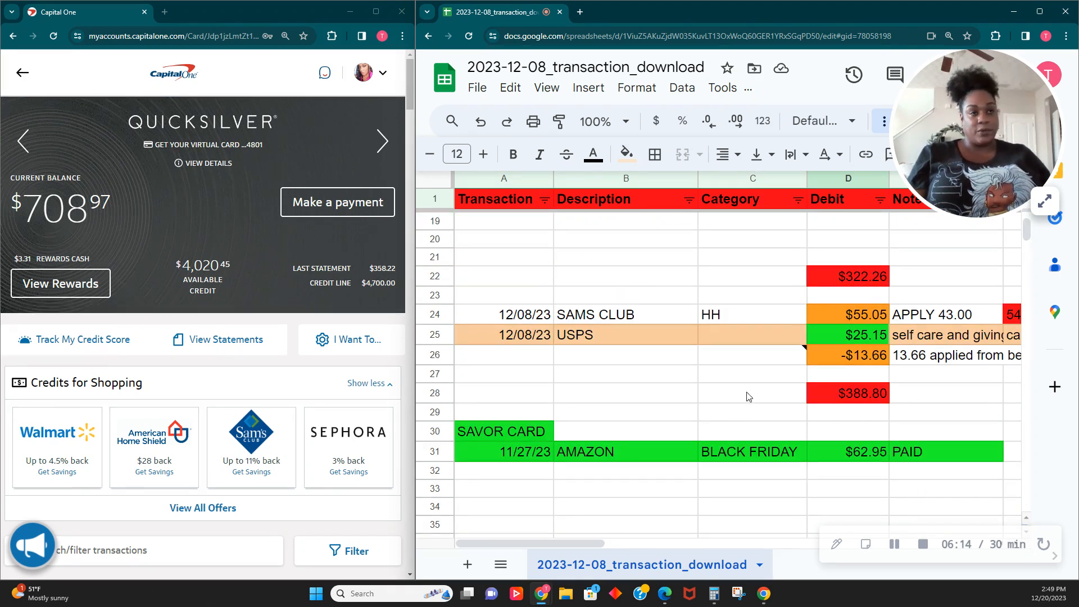
{"action": "scroll", "coordinate": [130, 349], "scroll_direction": "down", "scroll_amount": 4}
{"action": "scroll", "coordinate": [131, 349], "scroll_direction": "down", "scroll_amount": 15}
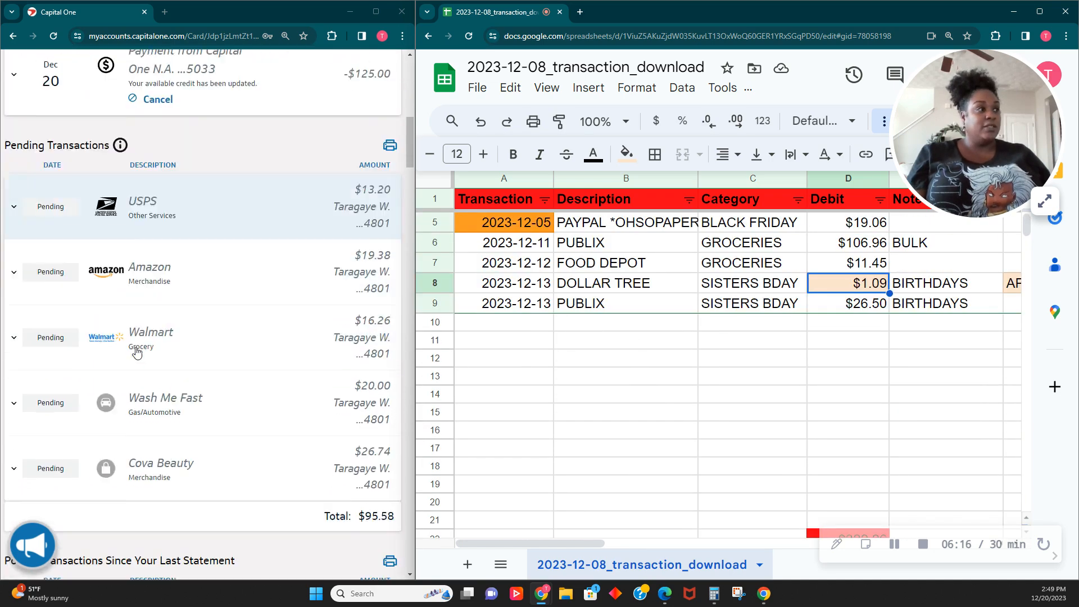
{"action": "scroll", "coordinate": [137, 349], "scroll_direction": "up", "scroll_amount": 6}
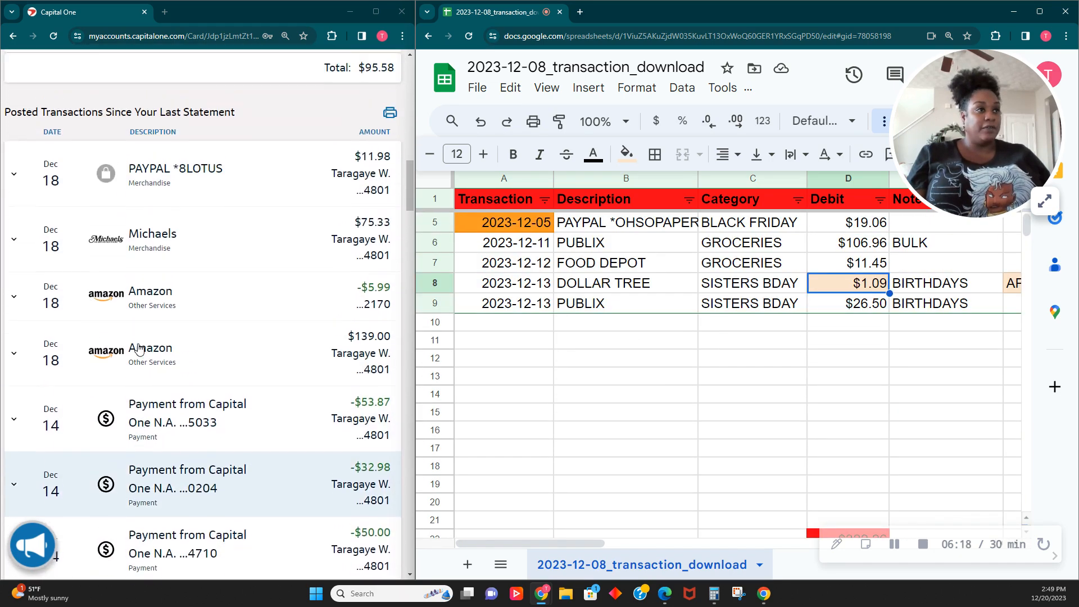
{"action": "scroll", "coordinate": [168, 387], "scroll_direction": "down", "scroll_amount": 6}
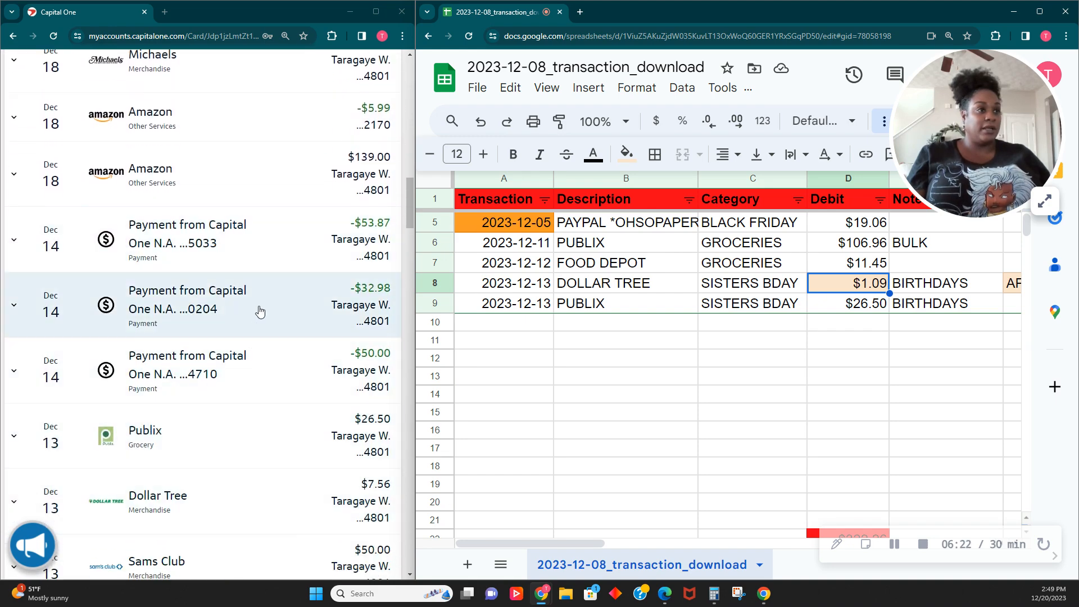
{"action": "scroll", "coordinate": [265, 275], "scroll_direction": "up", "scroll_amount": 1}
{"action": "scroll", "coordinate": [260, 338], "scroll_direction": "down", "scroll_amount": 2}
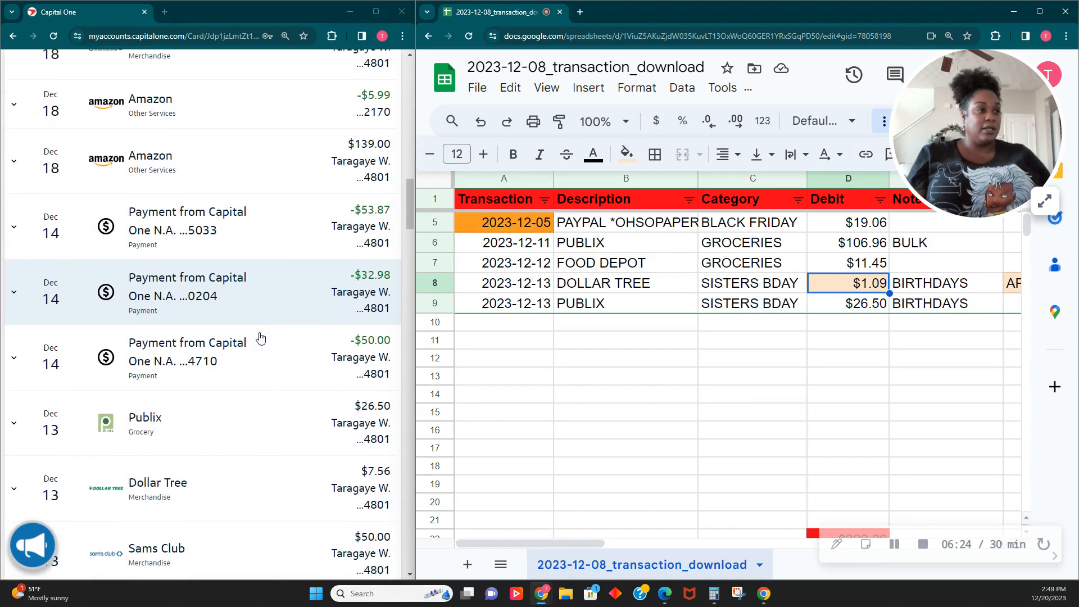
{"action": "left_click", "coordinate": [847, 308]}
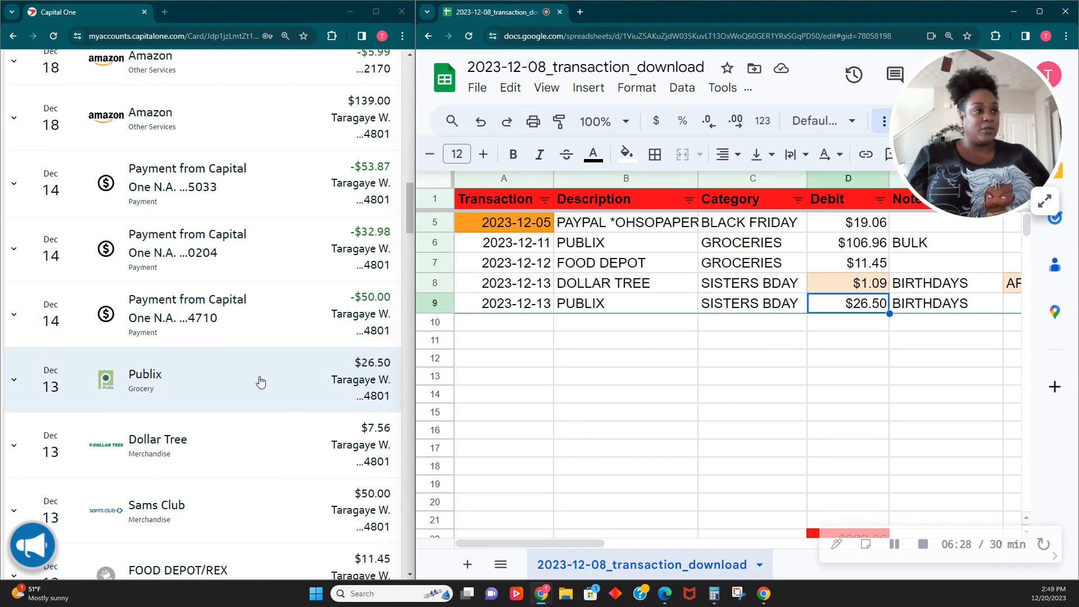
{"action": "scroll", "coordinate": [293, 344], "scroll_direction": "up", "scroll_amount": 2}
{"action": "scroll", "coordinate": [291, 344], "scroll_direction": "up", "scroll_amount": 2}
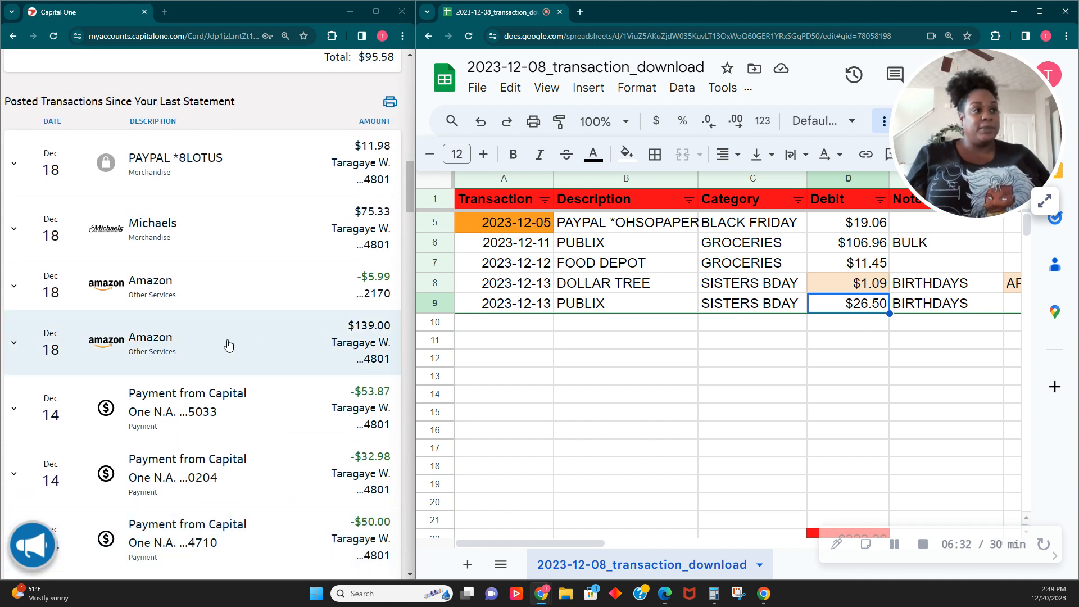
Enter 12.18.23 as the transaction date in A10 below the last PUBLIX row.
{"action": "left_click", "coordinate": [487, 325]}
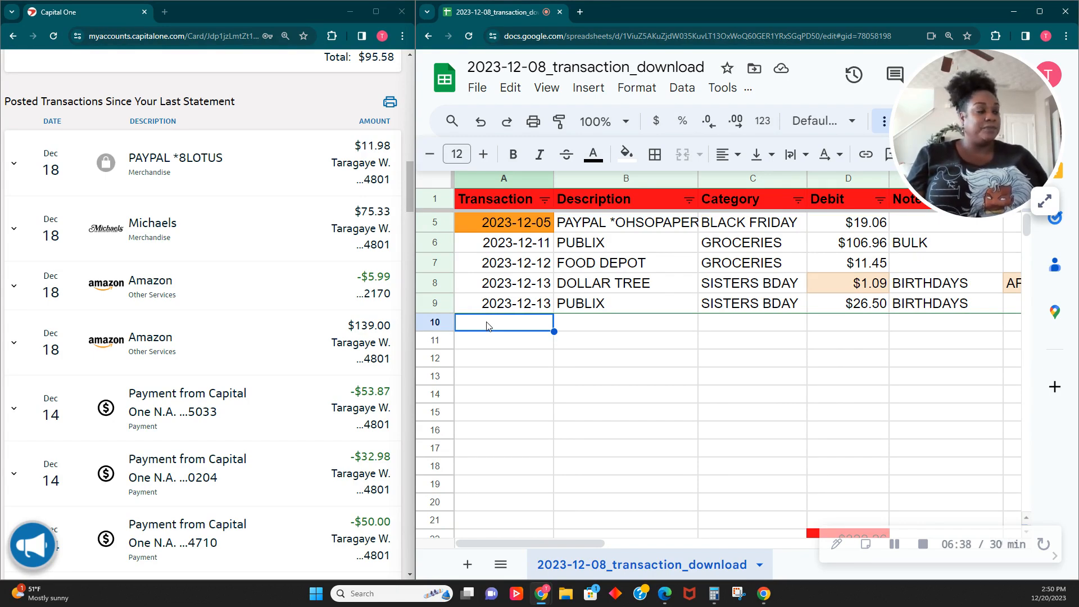
{"action": "type", "text": "12.18"}
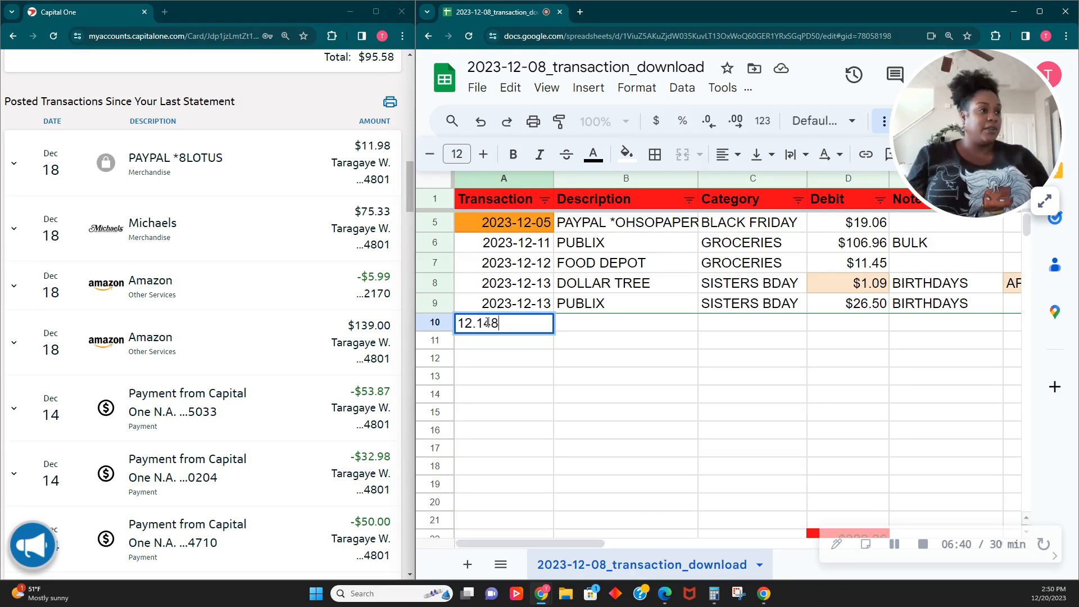
{"action": "type", "text": ".23"}
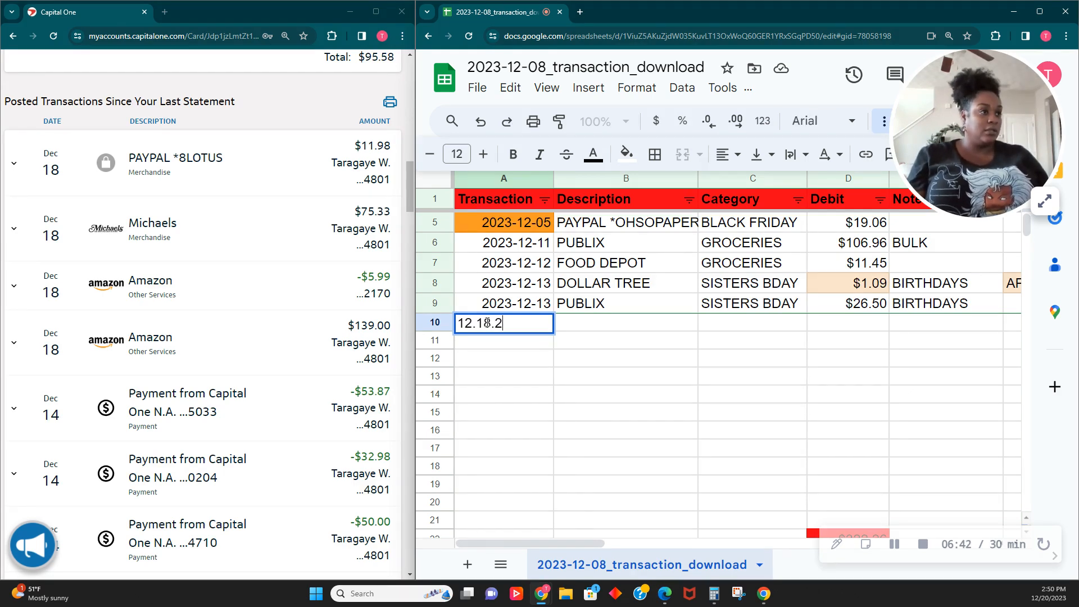
{"action": "key", "text": "Tab"}
Replace the transaction date in A10 with 2023-12-18 to match the format of the rows above.
{"action": "left_click", "coordinate": [488, 325]}
{"action": "type", "text": "20"}
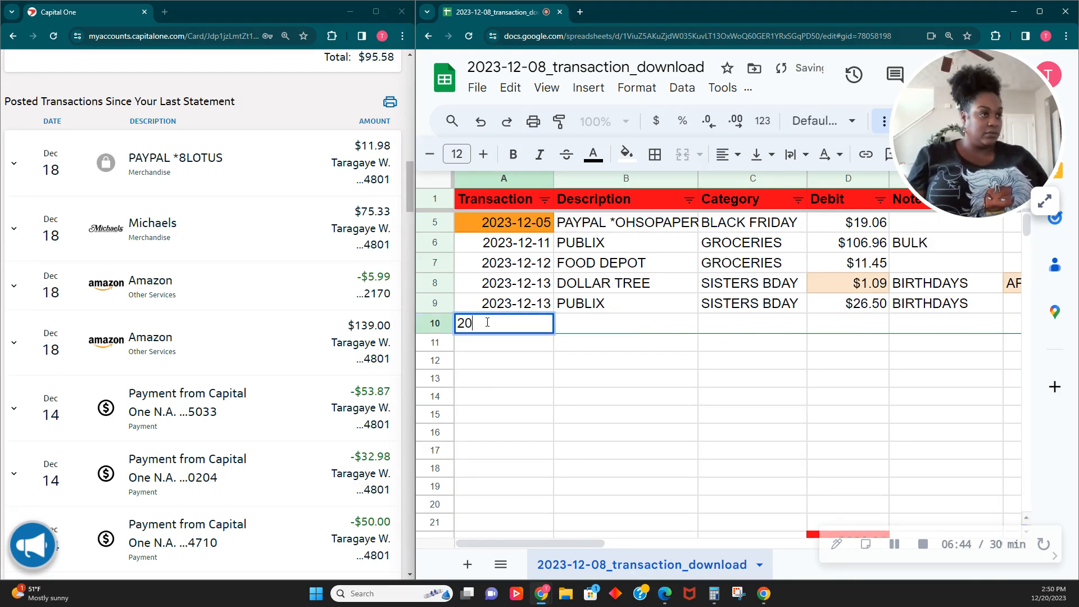
{"action": "type", "text": "23-12-18"}
{"action": "key", "text": "Tab"}
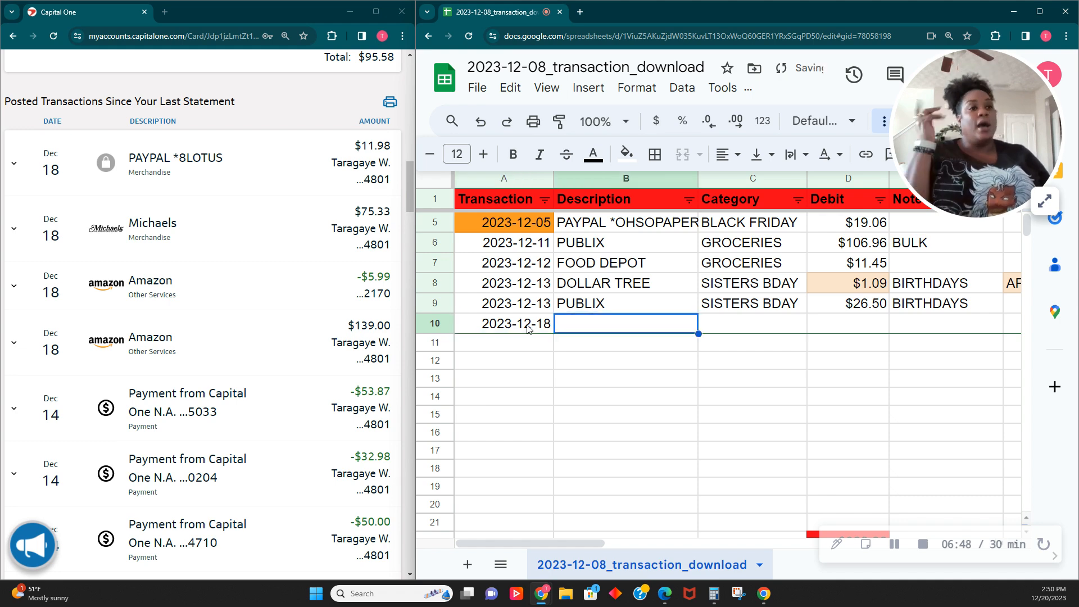
Enter the description AMAZON MEMBERSHIP in B10.
{"action": "type", "text": "MAZON MEMBERSHIP"}
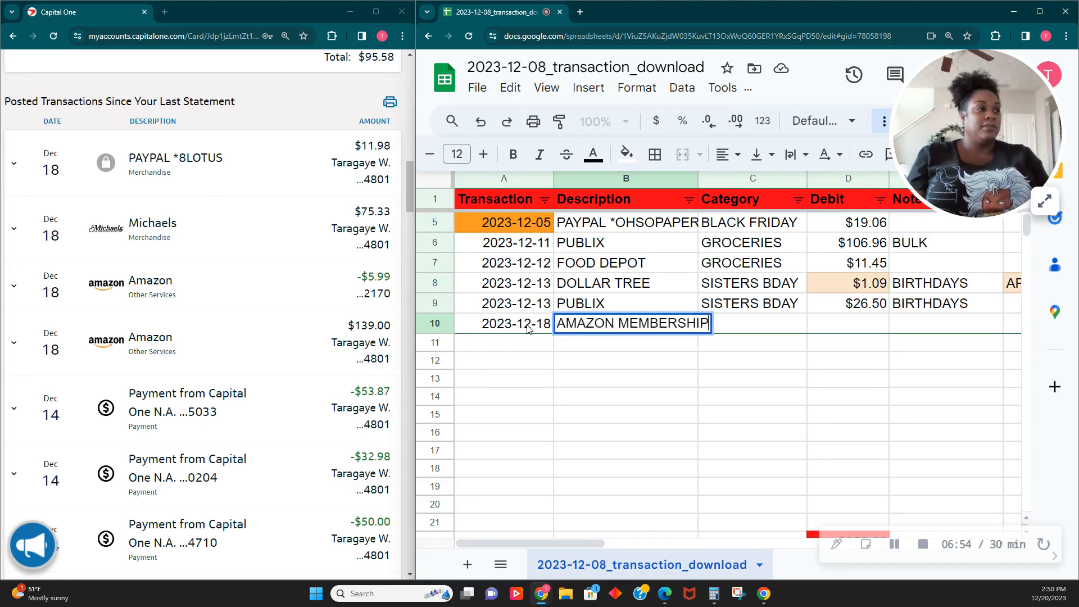
{"action": "key", "text": "Tab"}
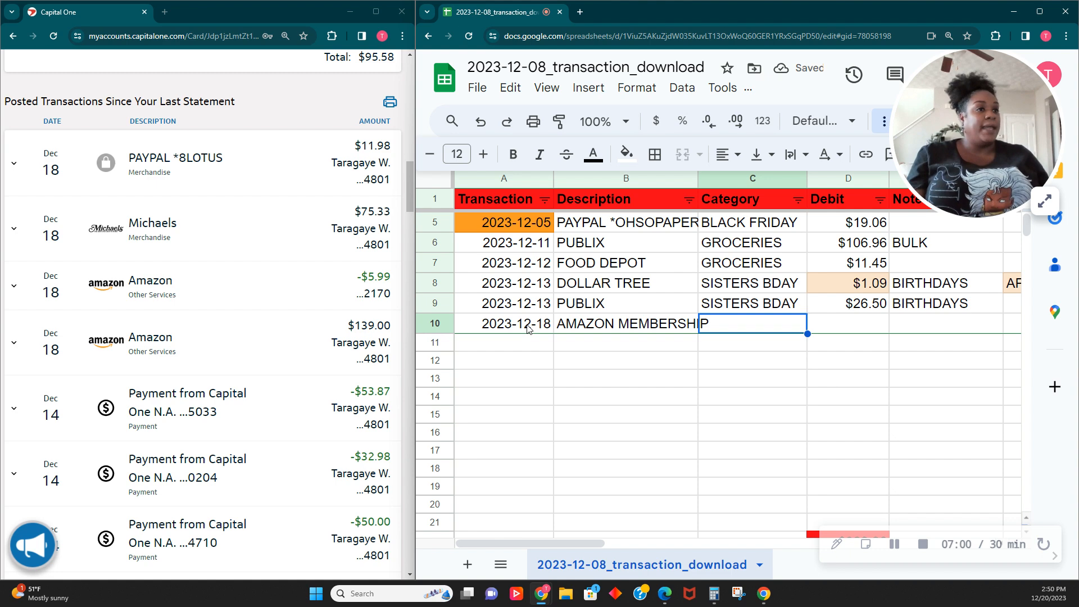
{"action": "key", "text": "Return"}
{"action": "key", "text": "Escape"}
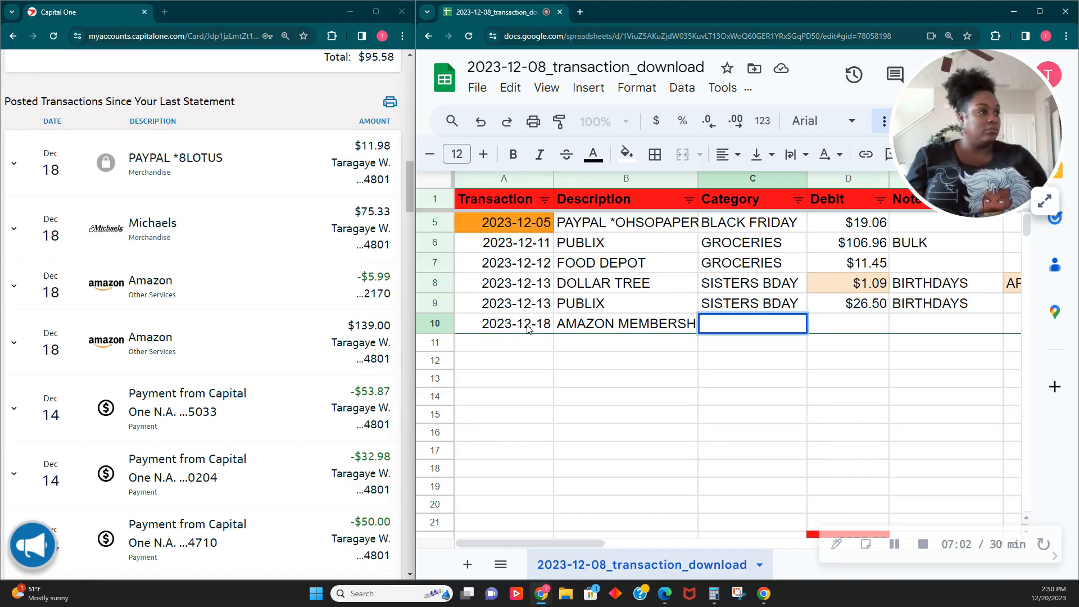
Fill row 10 with the description AMAZON, the category MEMBERSHP and a debit of 139.00.
{"action": "key", "text": "Left"}
{"action": "type", "text": "ama"}
{"action": "key", "text": "BackSpace"}
{"action": "key", "text": "BackSpace"}
{"action": "type", "text": "AMAZON"}
{"action": "key", "text": "Tab"}
{"action": "type", "text": "MEMBERSHP"}
{"action": "key", "text": "Tab"}
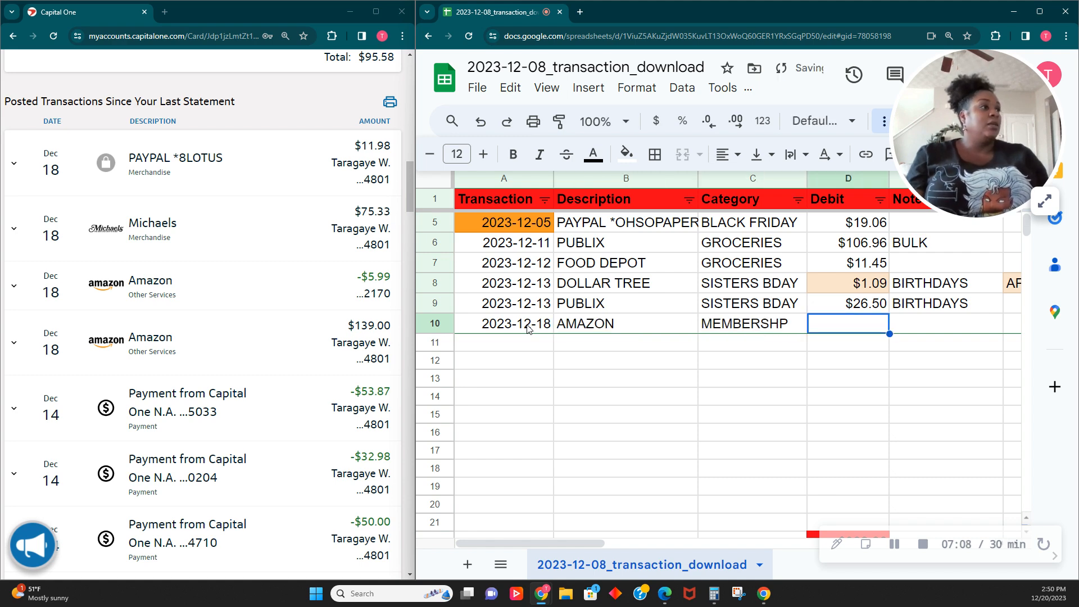
{"action": "type", "text": "139.00"}
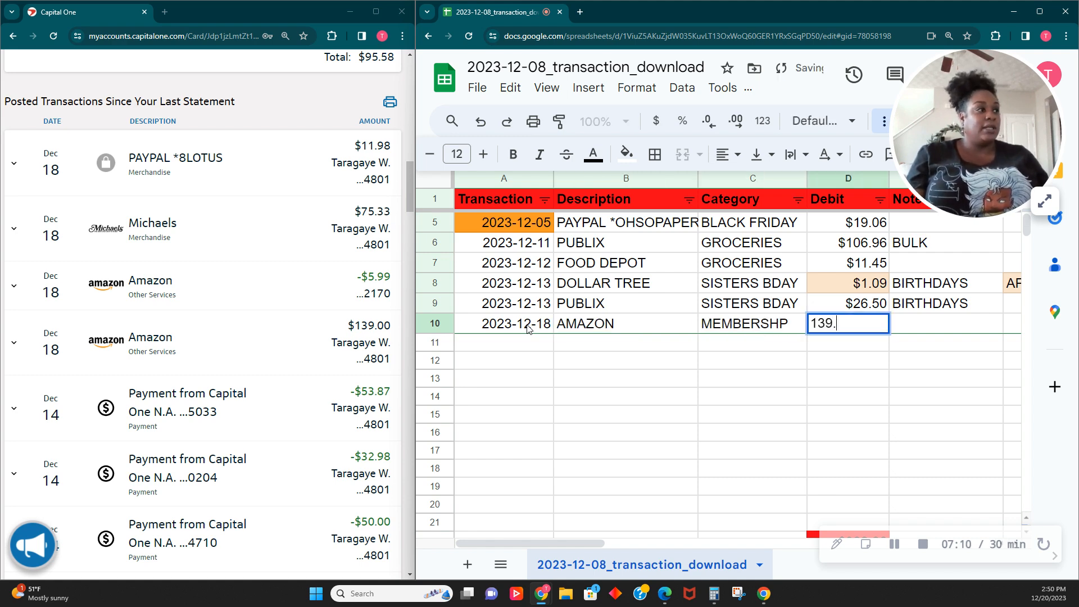
{"action": "key", "text": "Tab"}
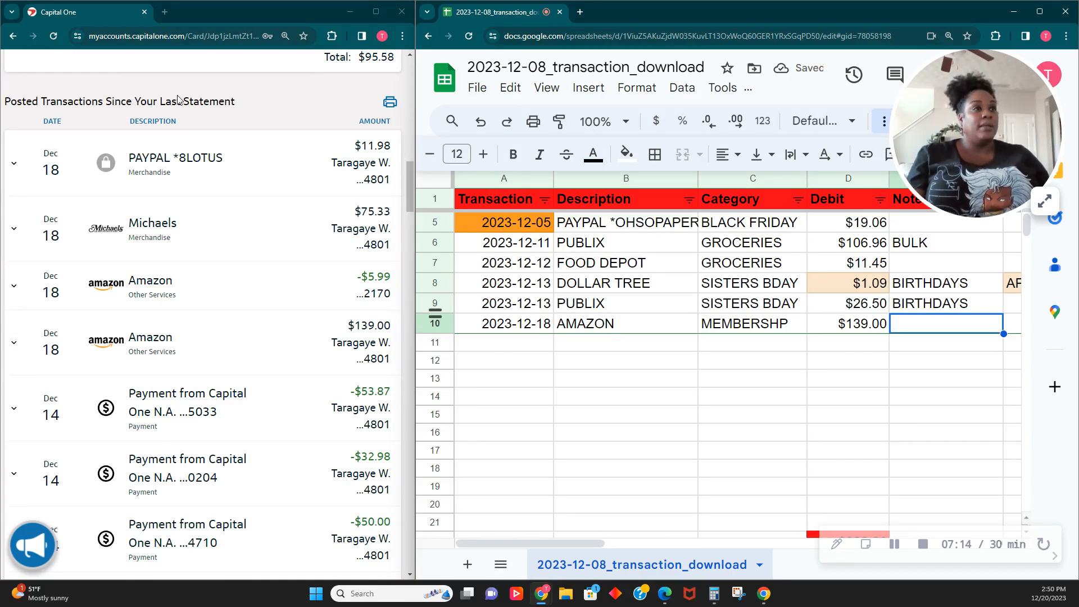
Return to the bank's account summary and look through the savings accounts for the MEMBERS ONLY balance.
{"action": "scroll", "coordinate": [163, 75], "scroll_direction": "up", "scroll_amount": 15}
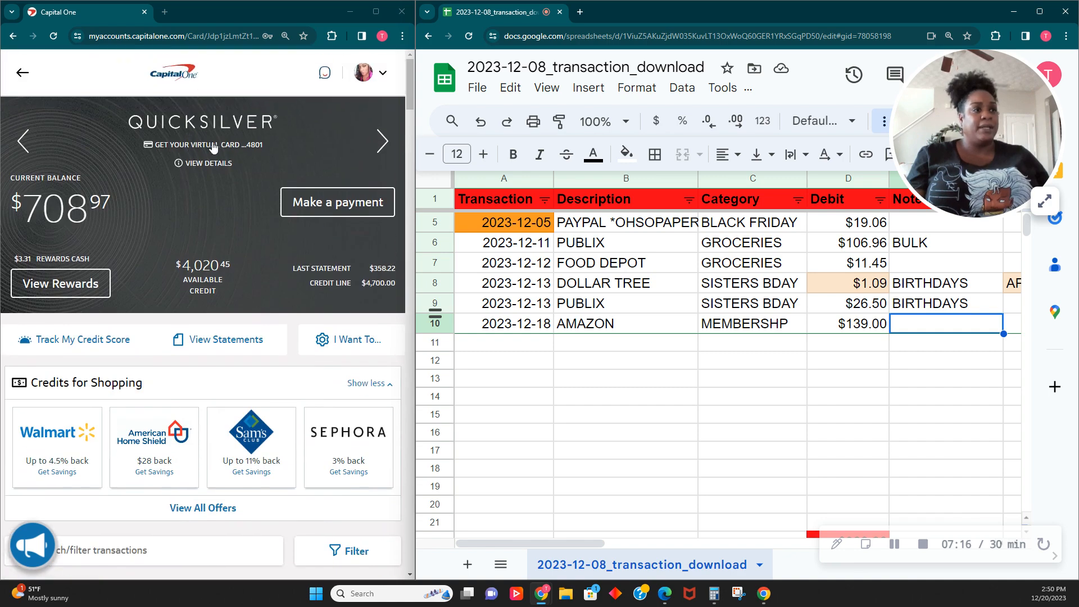
{"action": "left_click", "coordinate": [176, 73]}
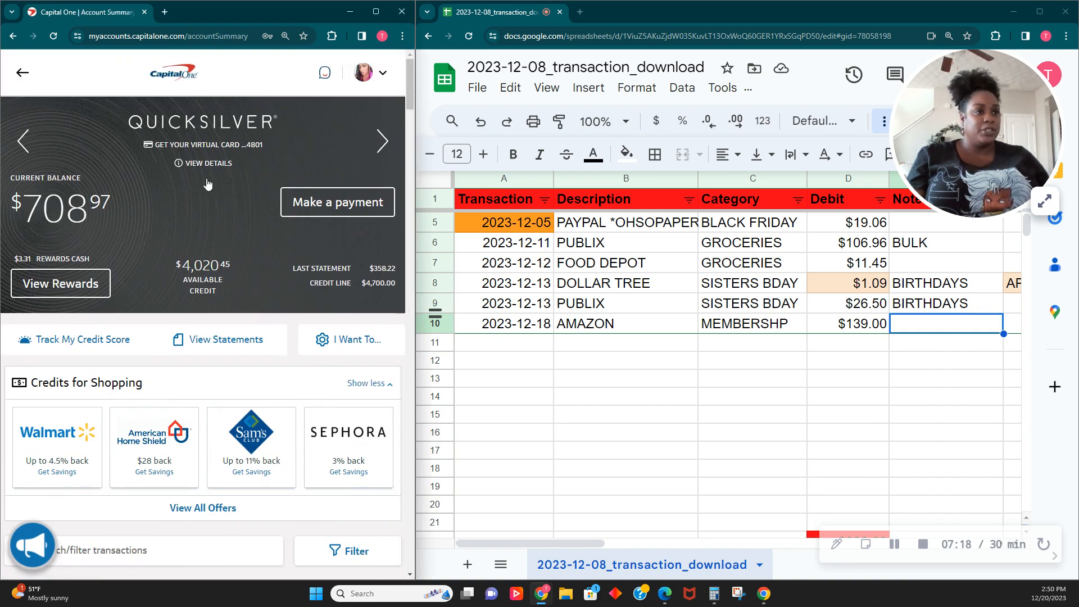
{"action": "scroll", "coordinate": [207, 179], "scroll_direction": "down", "scroll_amount": 6}
{"action": "scroll", "coordinate": [207, 177], "scroll_direction": "down", "scroll_amount": 15}
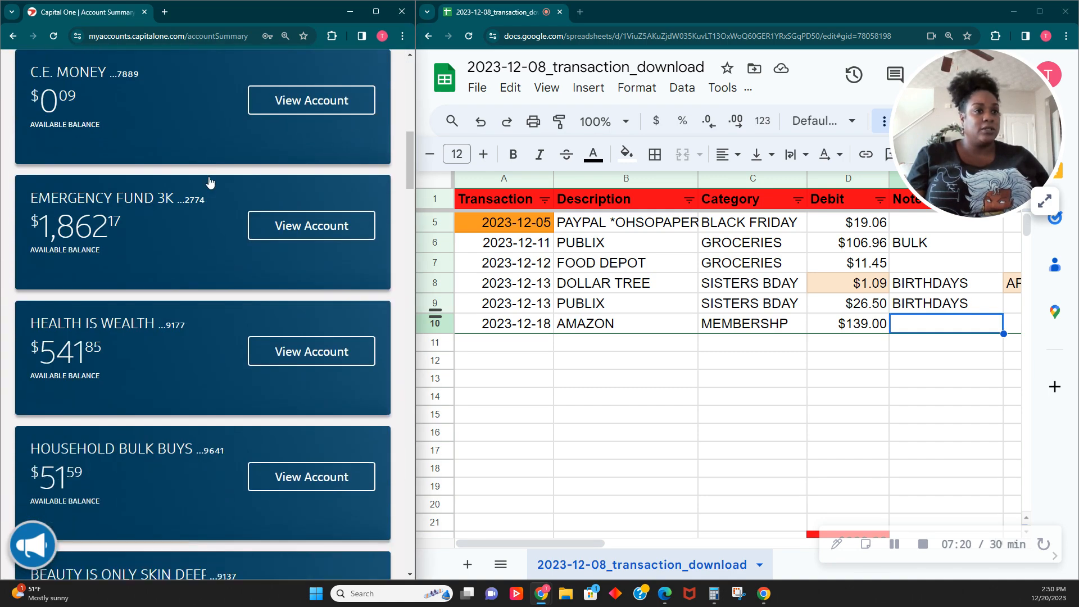
{"action": "scroll", "coordinate": [210, 181], "scroll_direction": "down", "scroll_amount": 7}
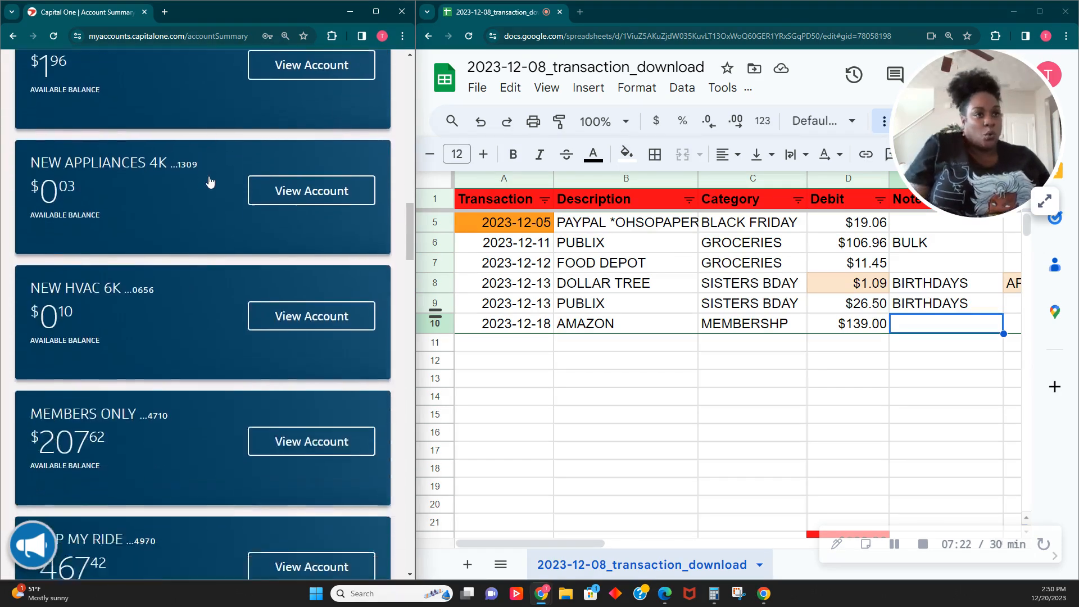
Open the MEMBERS ONLY savings account and review its past deposits and interest payments.
{"action": "left_click", "coordinate": [131, 161]}
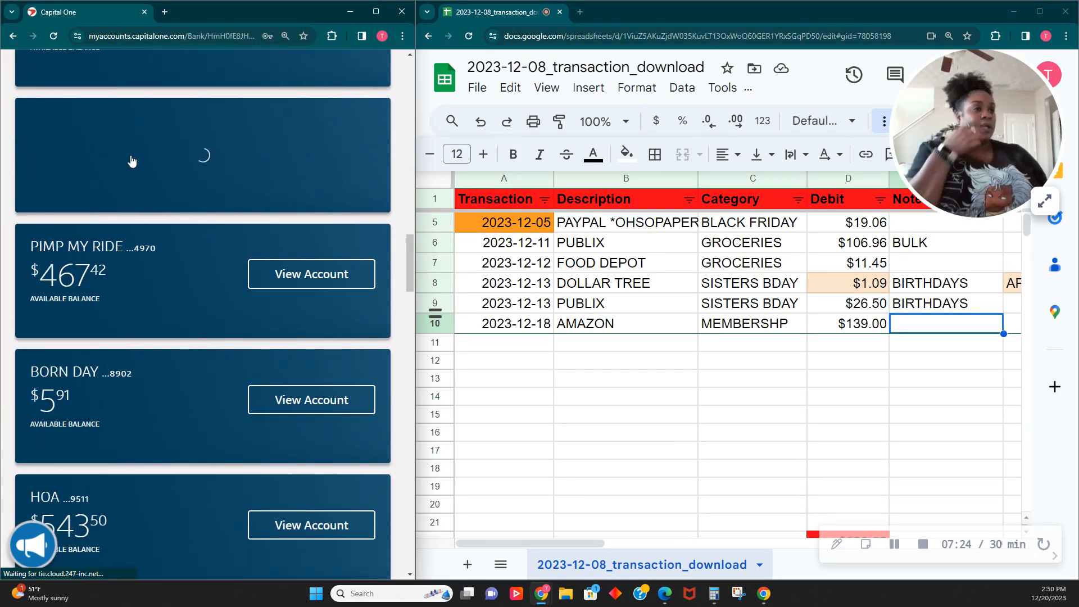
{"action": "scroll", "coordinate": [160, 215], "scroll_direction": "down", "scroll_amount": 10}
{"action": "scroll", "coordinate": [160, 216], "scroll_direction": "up", "scroll_amount": 10}
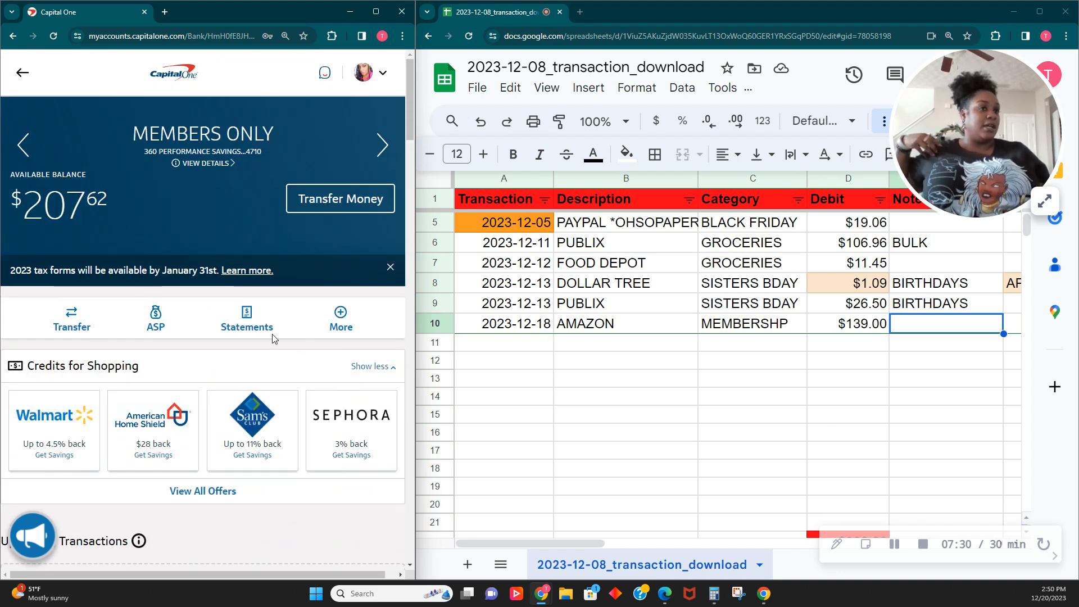
{"action": "scroll", "coordinate": [230, 308], "scroll_direction": "down", "scroll_amount": 15}
{"action": "scroll", "coordinate": [231, 308], "scroll_direction": "down", "scroll_amount": 6}
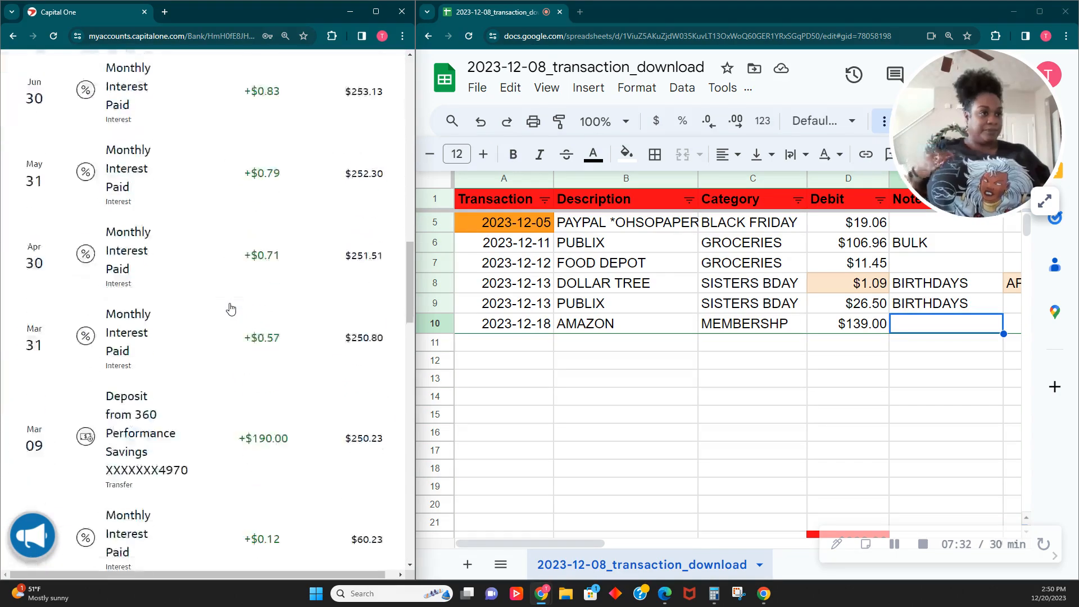
{"action": "scroll", "coordinate": [251, 232], "scroll_direction": "up", "scroll_amount": 12}
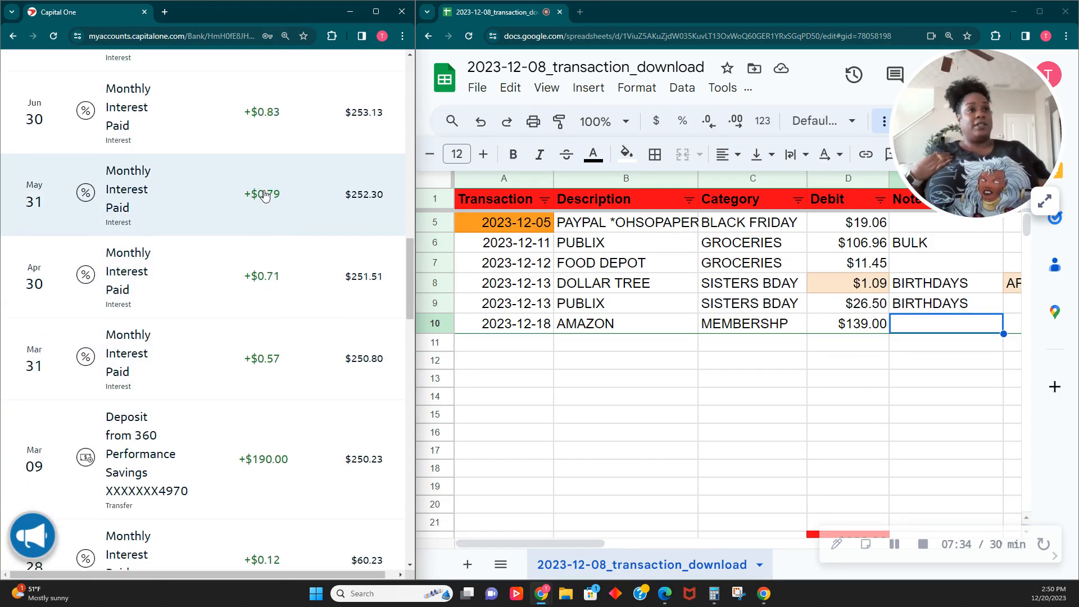
{"action": "scroll", "coordinate": [248, 196], "scroll_direction": "up", "scroll_amount": 8}
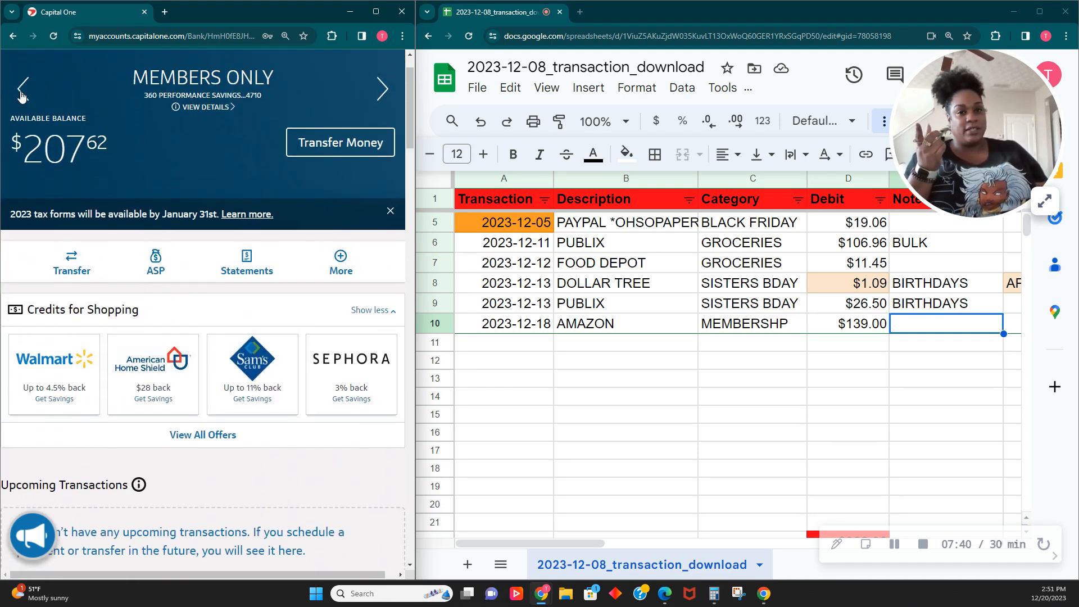
View the neighbouring NEW HVAC 6K savings account and return to the account summary.
{"action": "left_click", "coordinate": [23, 90]}
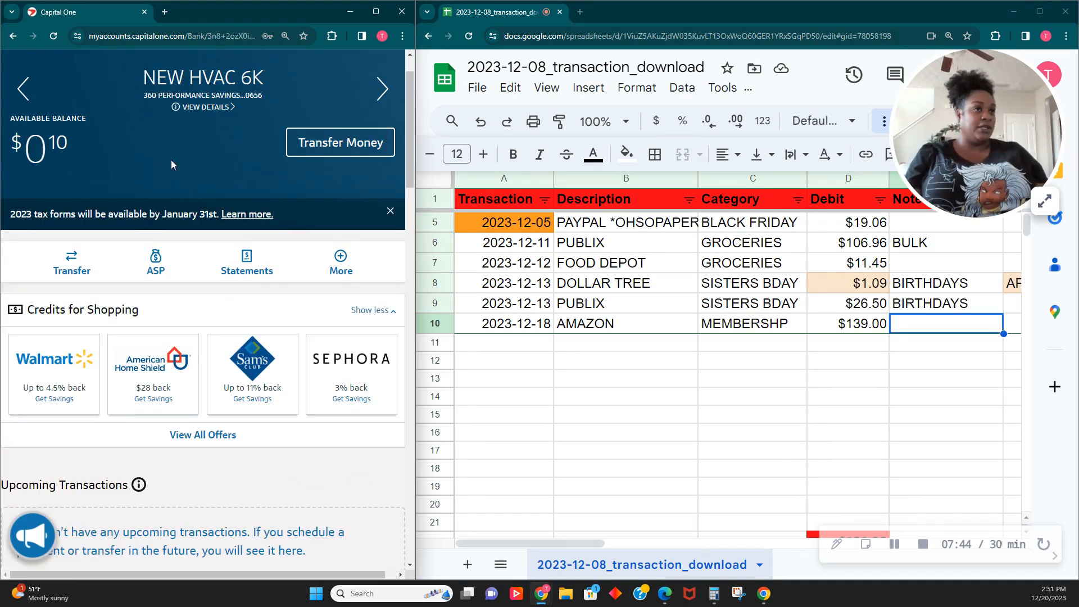
{"action": "scroll", "coordinate": [154, 102], "scroll_direction": "up", "scroll_amount": 1}
{"action": "left_click", "coordinate": [181, 78]}
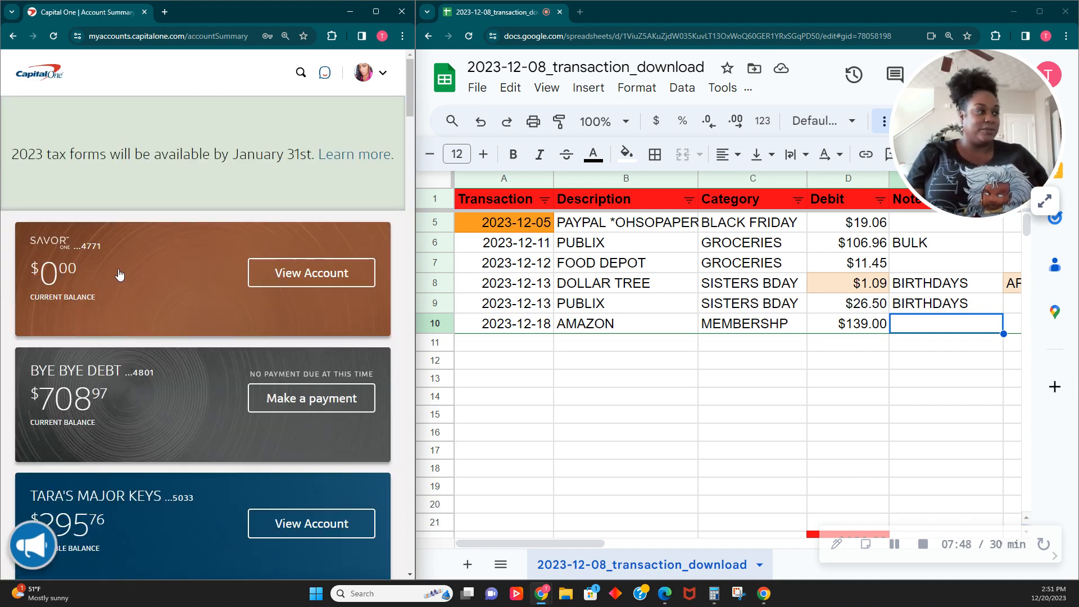
Fill the AMAZON membership debit in D10 with bright green.
{"action": "left_click", "coordinate": [880, 329]}
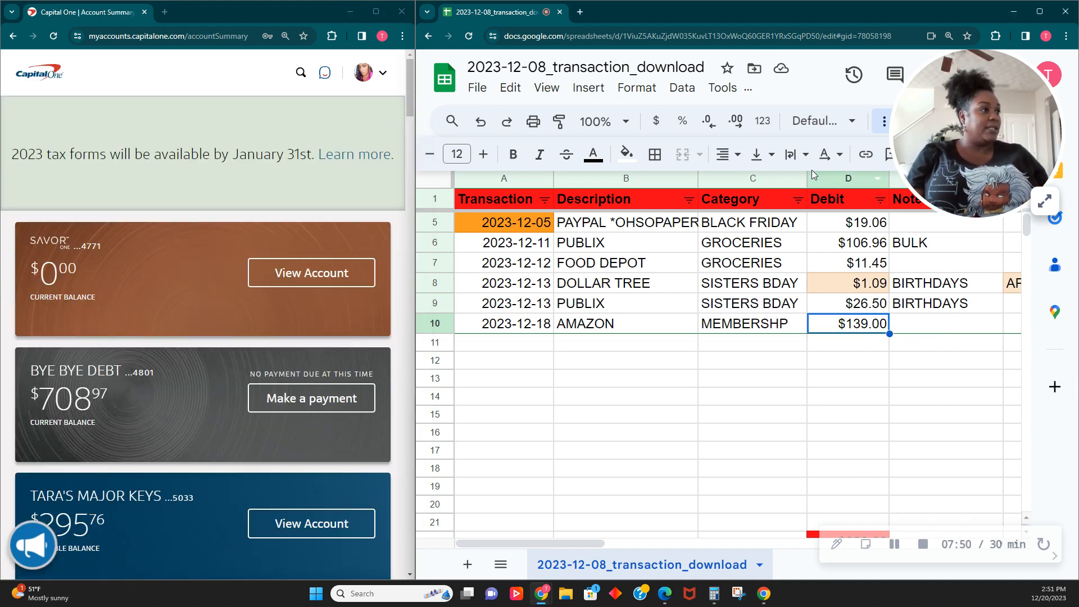
{"action": "left_click", "coordinate": [883, 122]}
{"action": "left_click", "coordinate": [883, 123]}
{"action": "left_click", "coordinate": [627, 153]}
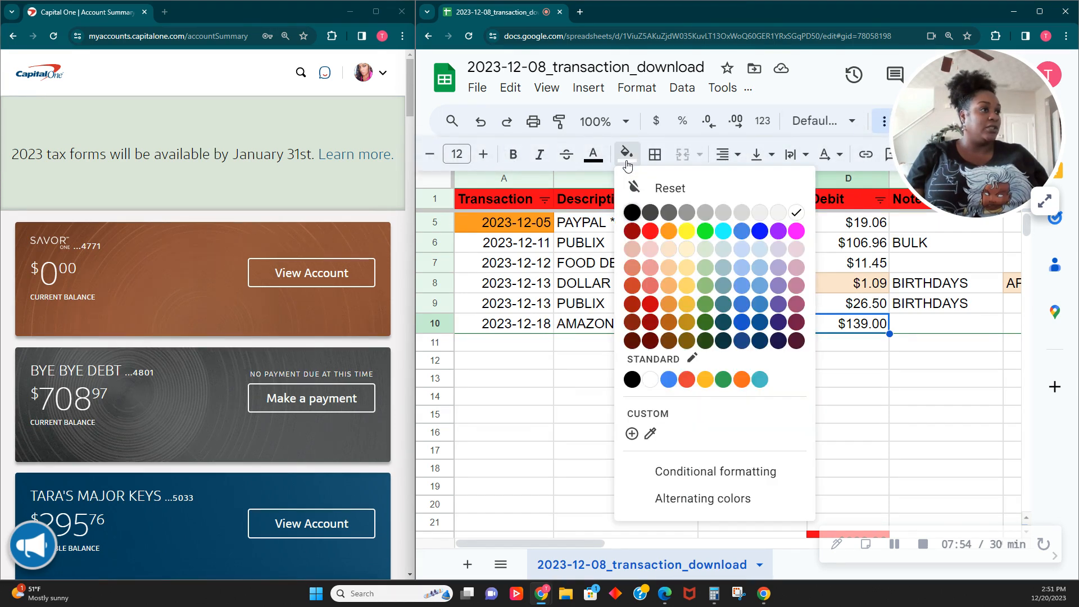
{"action": "left_click", "coordinate": [705, 231]}
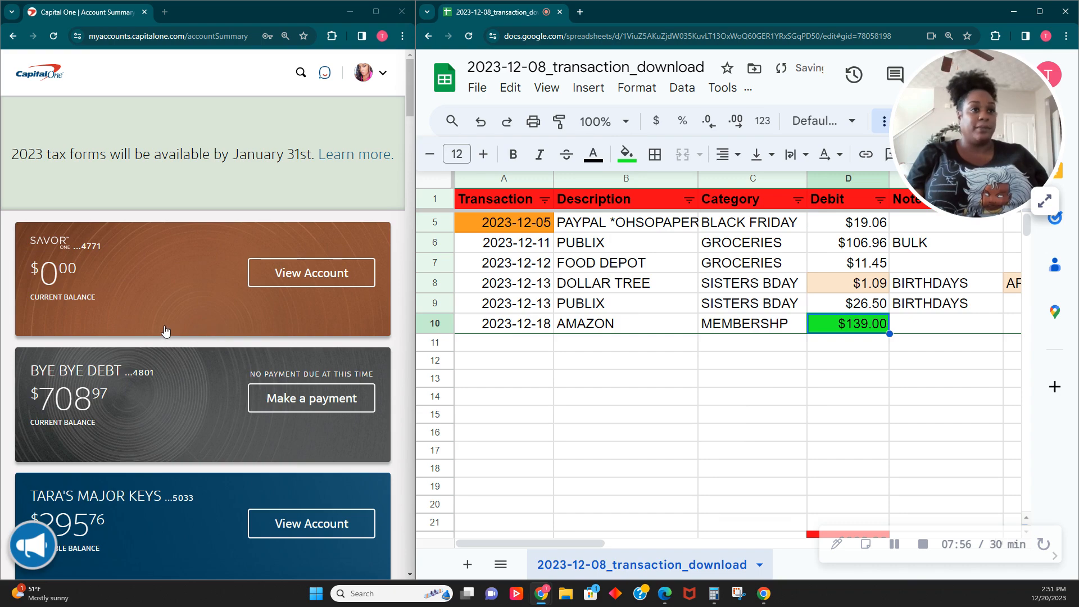
Open the BYE BYE DEBT card and review its posted transactions since the last statement.
{"action": "left_click", "coordinate": [119, 400]}
{"action": "scroll", "coordinate": [135, 393], "scroll_direction": "down", "scroll_amount": 10}
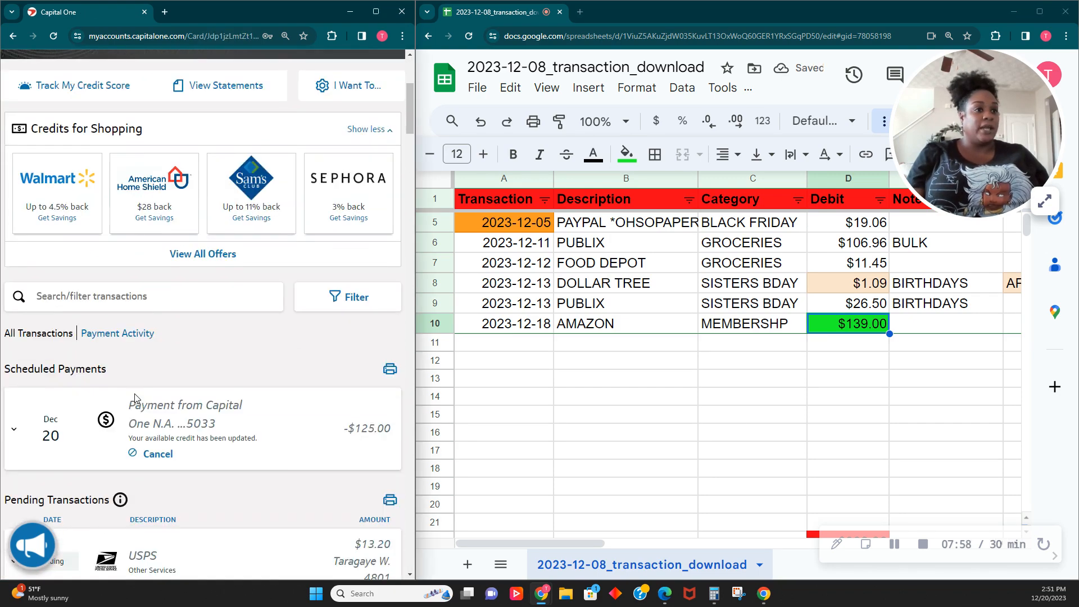
{"action": "scroll", "coordinate": [142, 398], "scroll_direction": "down", "scroll_amount": 8}
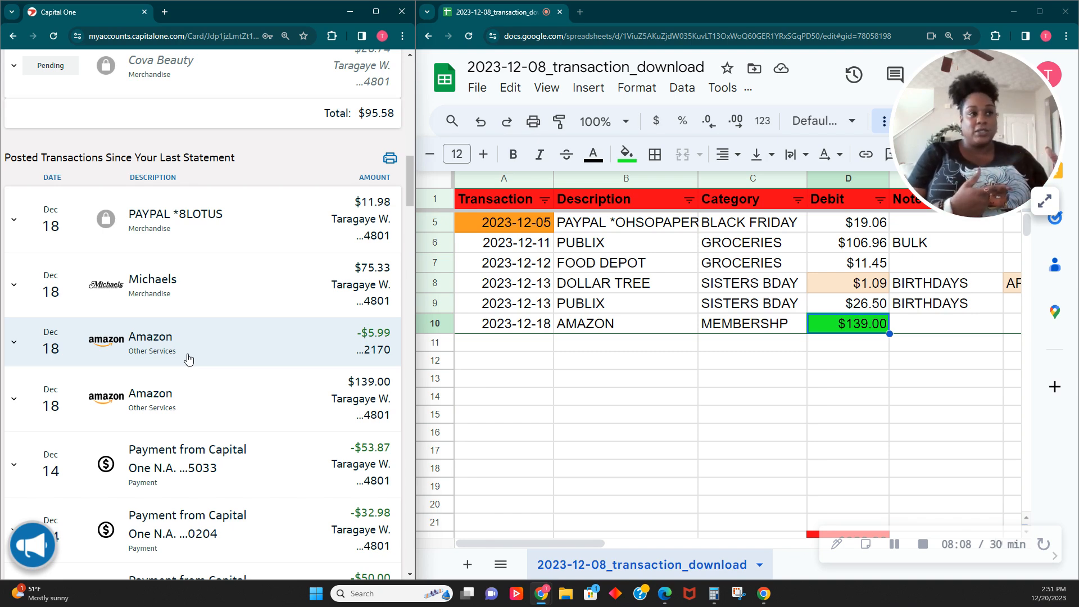
{"action": "scroll", "coordinate": [694, 362], "scroll_direction": "up", "scroll_amount": 1}
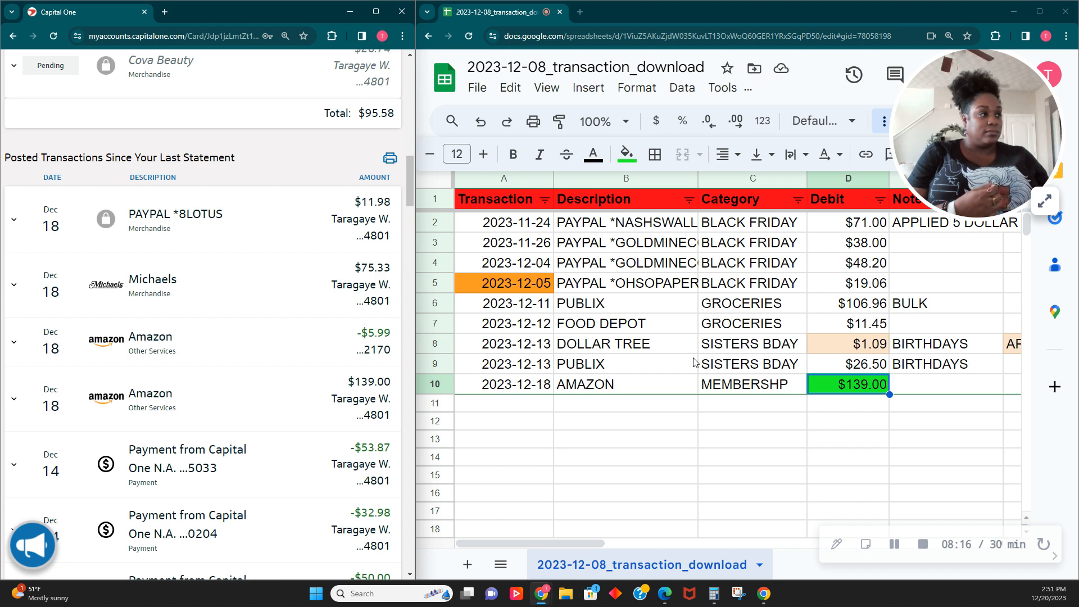
Switch to Calculator and subtract the 1.09 Dollar Tree charge from the 5.99 Amazon credit.
{"action": "left_click", "coordinate": [713, 593]}
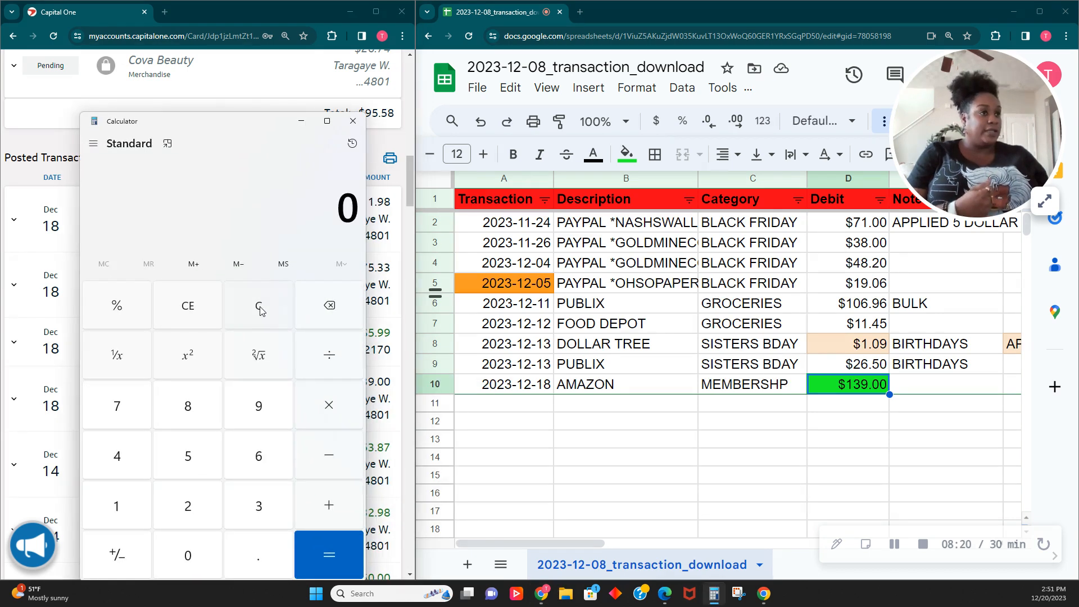
{"action": "type", "text": "5"}
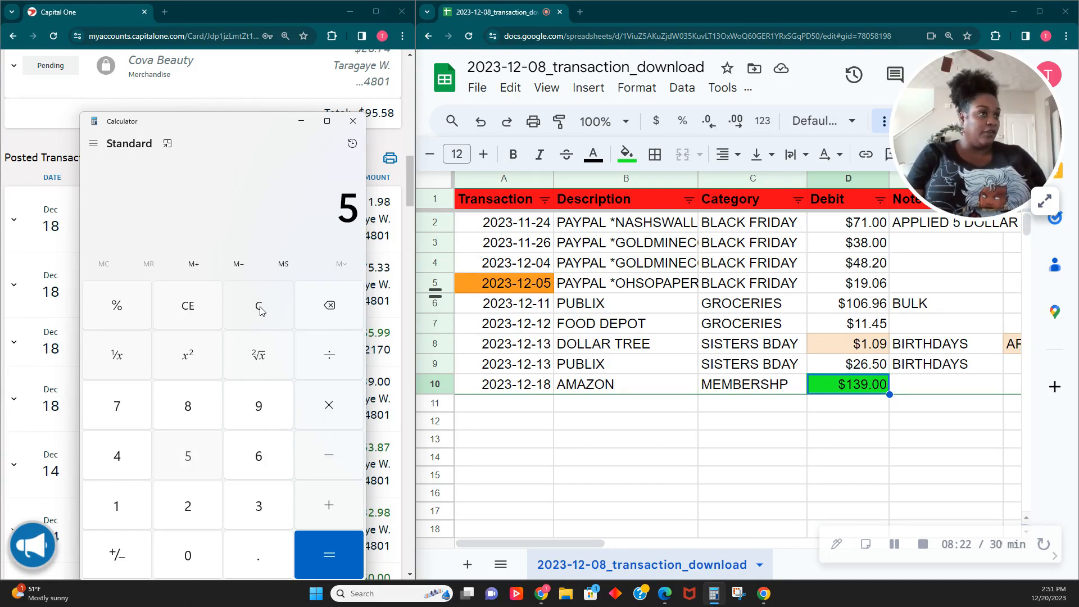
{"action": "type", "text": ".99"}
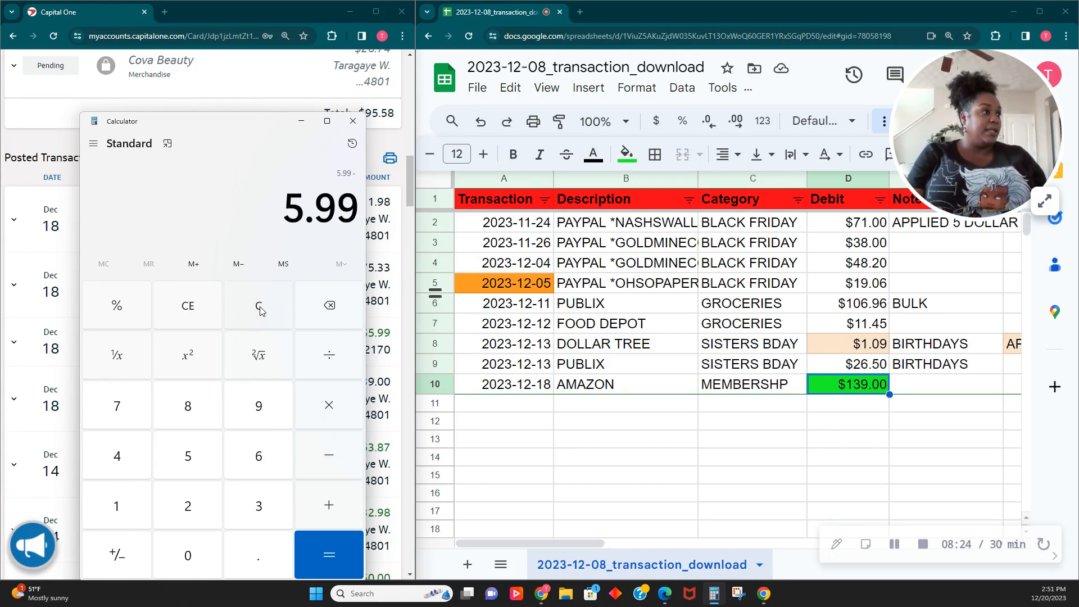
{"action": "type", "text": " - 1.09"}
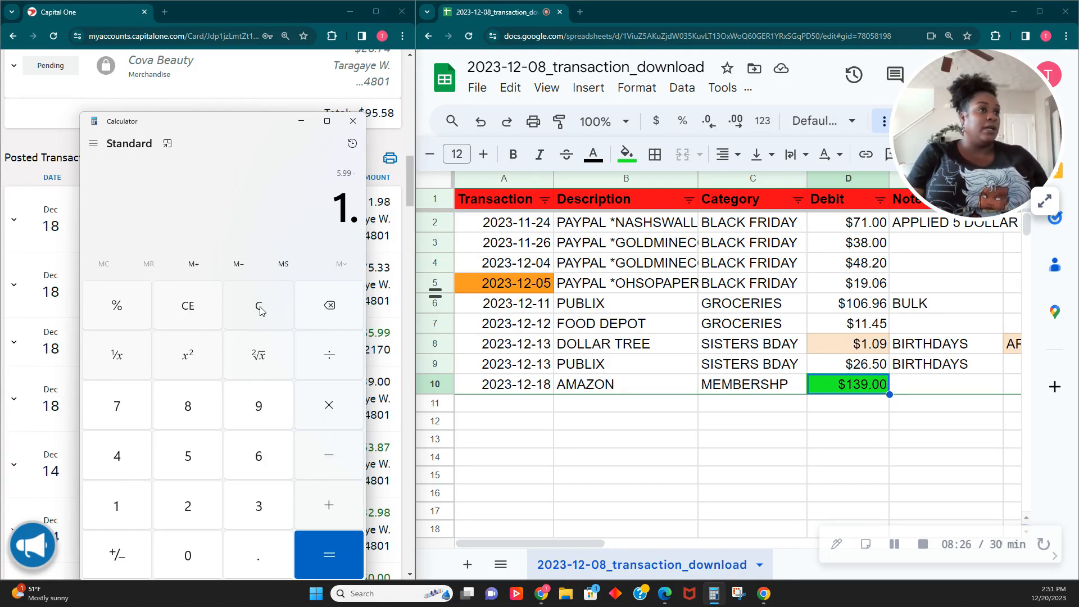
{"action": "key", "text": "Return"}
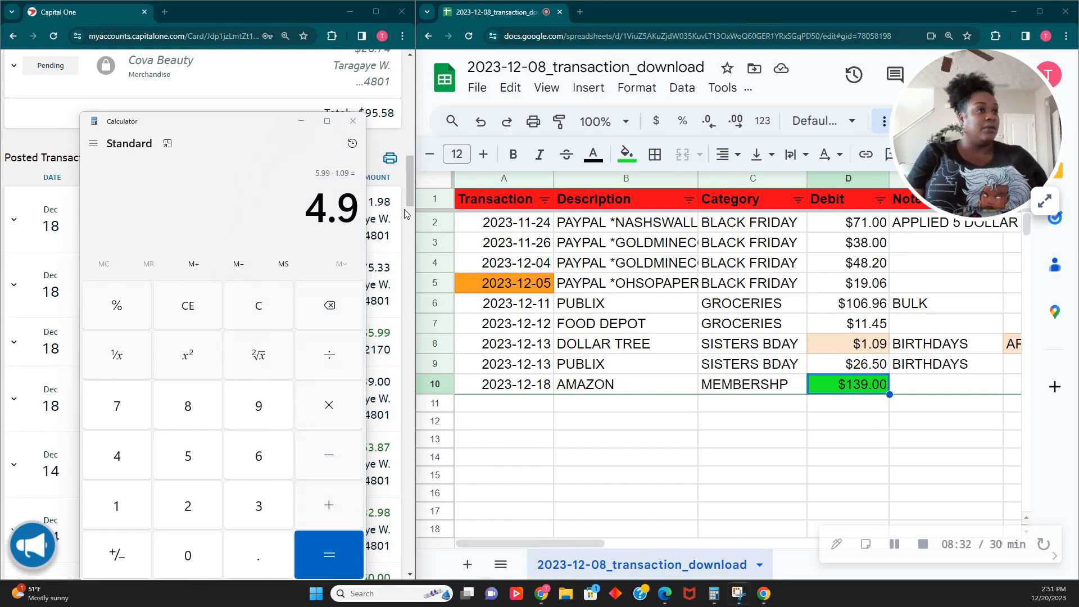
Capture a screen snip of the area around the calculation result and minimize Calculator.
{"action": "key", "text": "super+shift+s"}
{"action": "left_click_drag", "start_coordinate": [67, 94], "coordinate": [415, 401]}
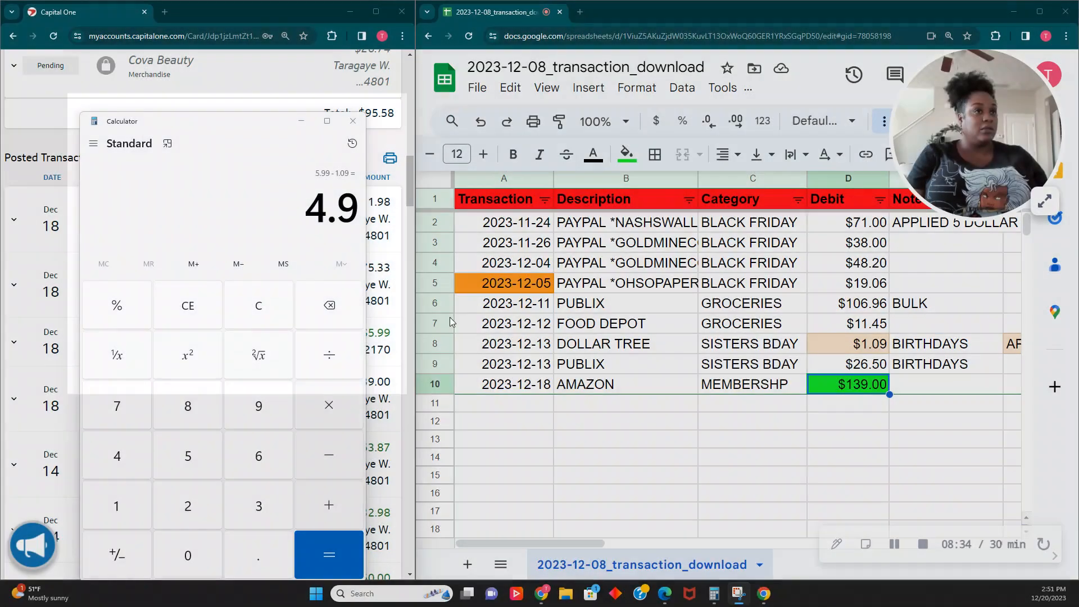
{"action": "left_click", "coordinate": [302, 121]}
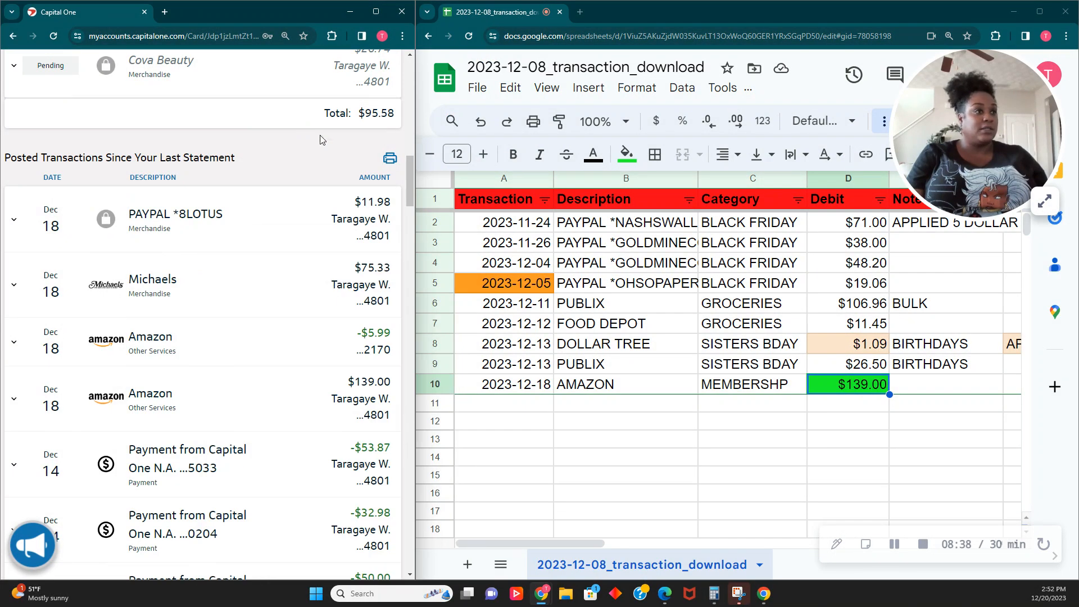
Fill the DOLLAR TREE debit in D8 with bright green and delete its entire row.
{"action": "left_click", "coordinate": [865, 344]}
{"action": "left_click", "coordinate": [634, 156]}
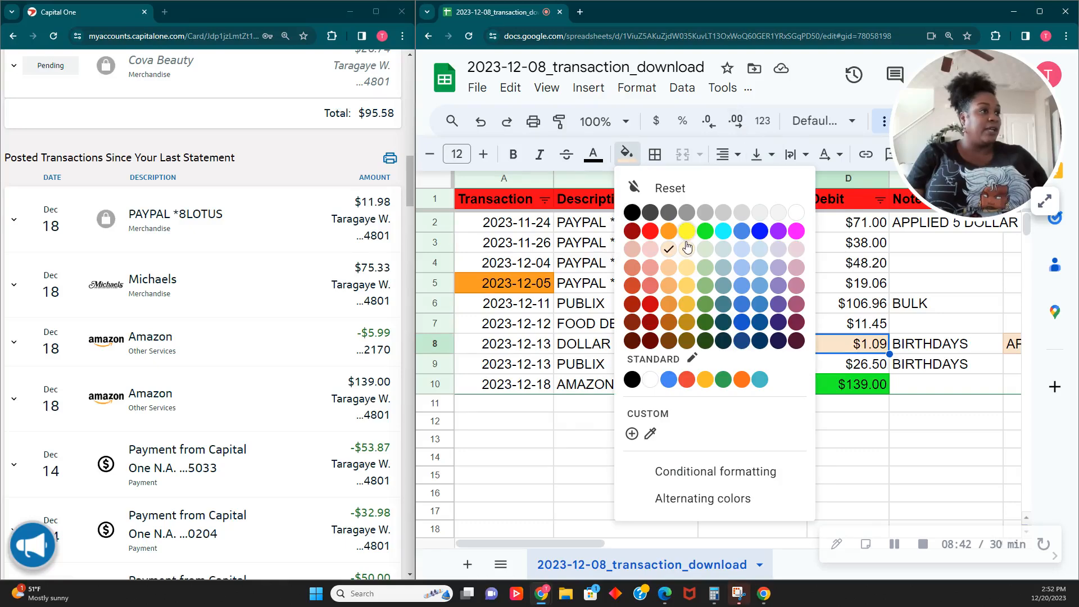
{"action": "left_click", "coordinate": [705, 231]}
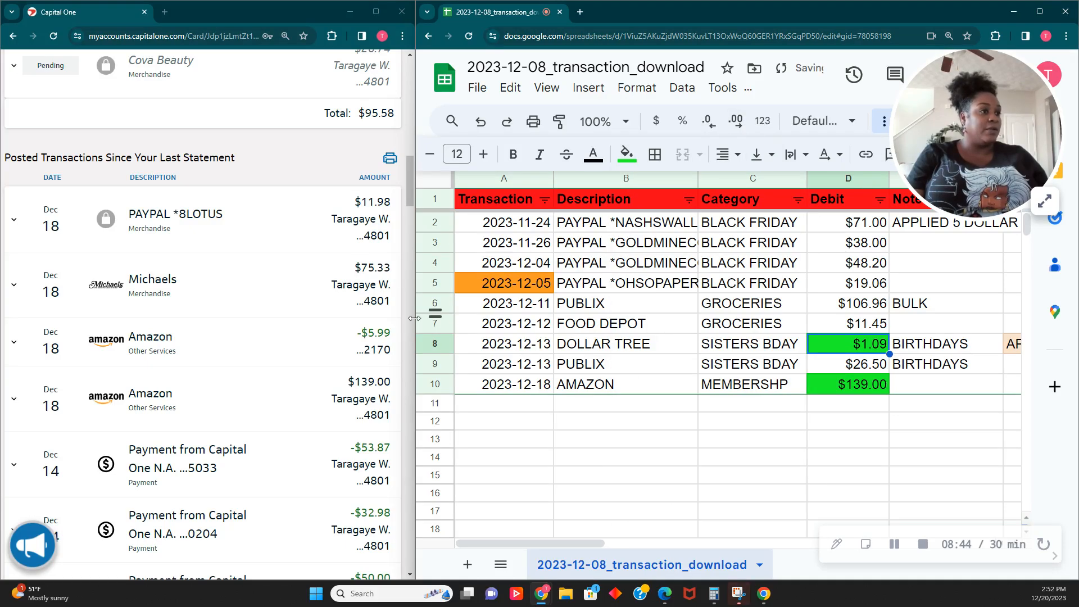
{"action": "left_click", "coordinate": [432, 349]}
{"action": "right_click", "coordinate": [433, 350]}
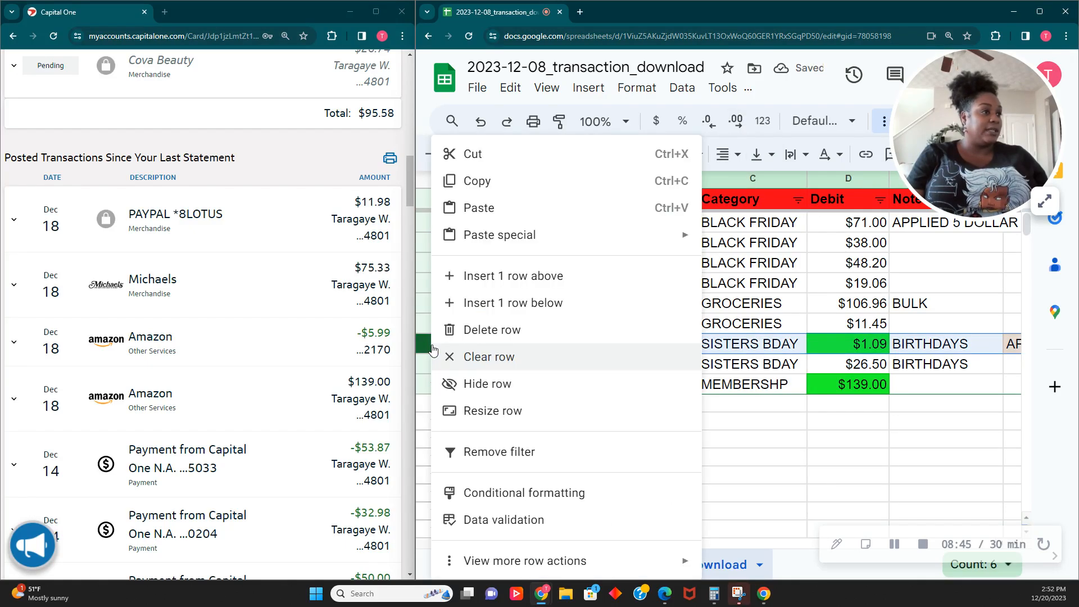
{"action": "left_click", "coordinate": [475, 330]}
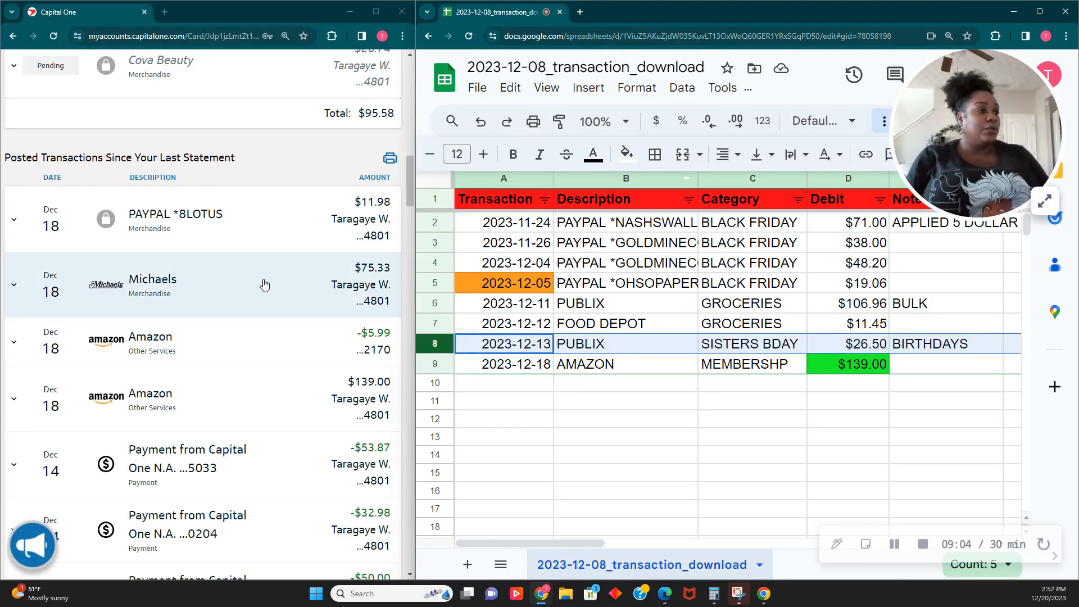
Enter the transaction date 2023-12-18 in A10 and the description MICHAELS in B10.
{"action": "left_click", "coordinate": [505, 387]}
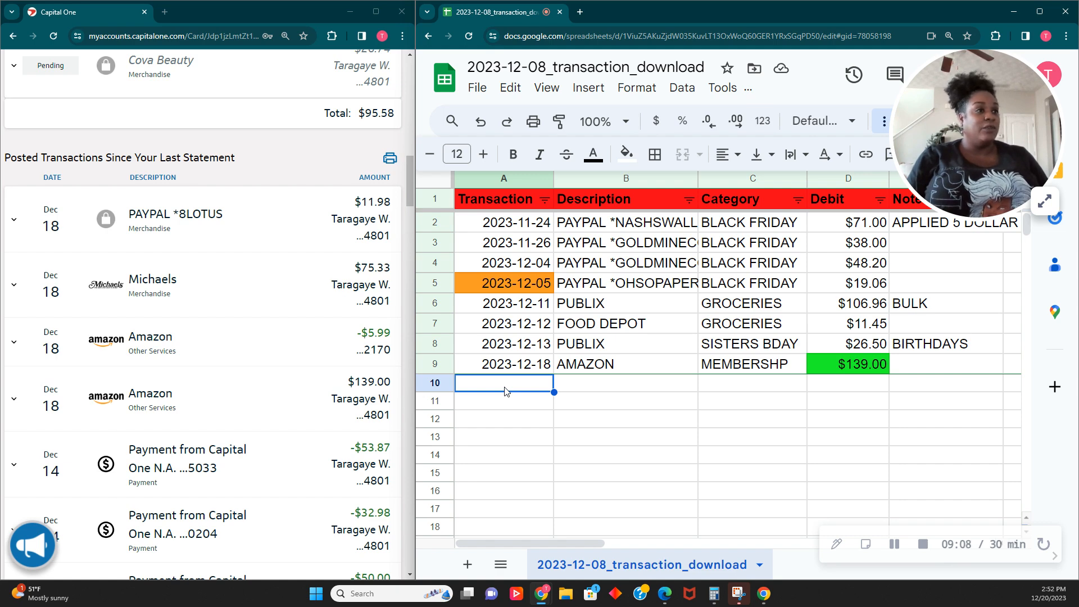
{"action": "type", "text": "2023-+"}
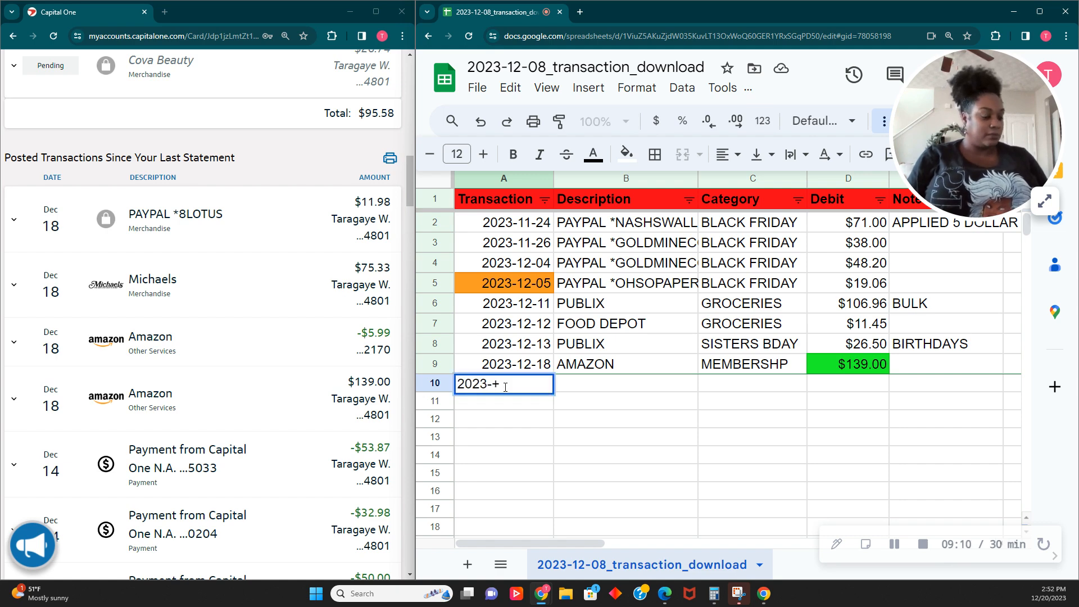
{"action": "type", "text": "12-18"}
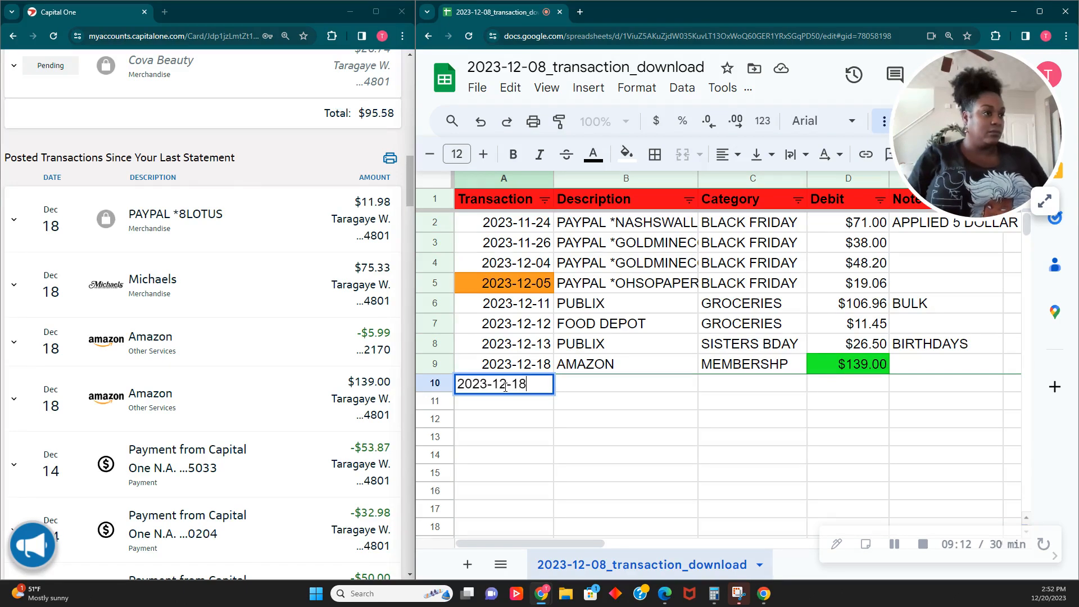
{"action": "key", "text": "Tab"}
{"action": "type", "text": ","}
{"action": "key", "text": "BackSpace"}
{"action": "type", "text": "m"}
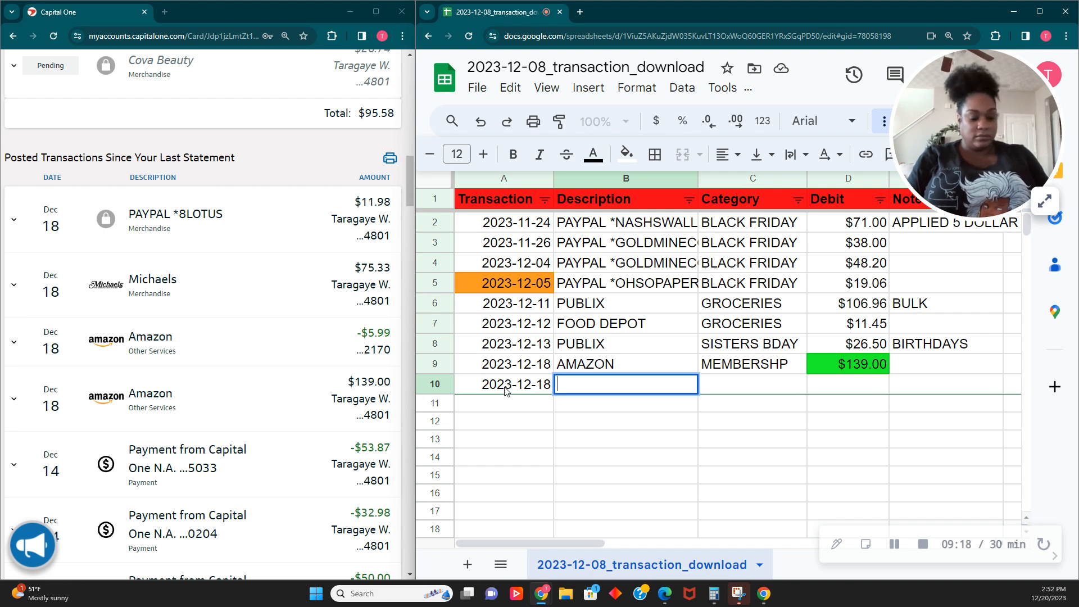
{"action": "type", "text": "MICHAELS"}
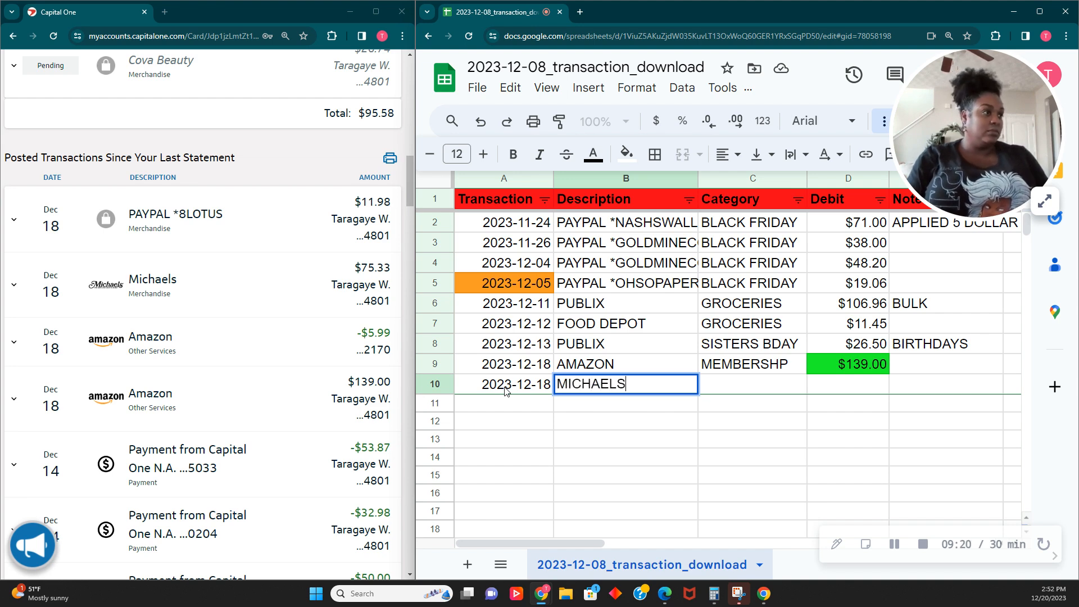
Complete the MICHAELS row with the category STORAGE, a debit of 75.33 and a question mark as the note.
{"action": "key", "text": "Tab"}
{"action": "type", "text": "STORAGE"}
{"action": "key", "text": "Tab"}
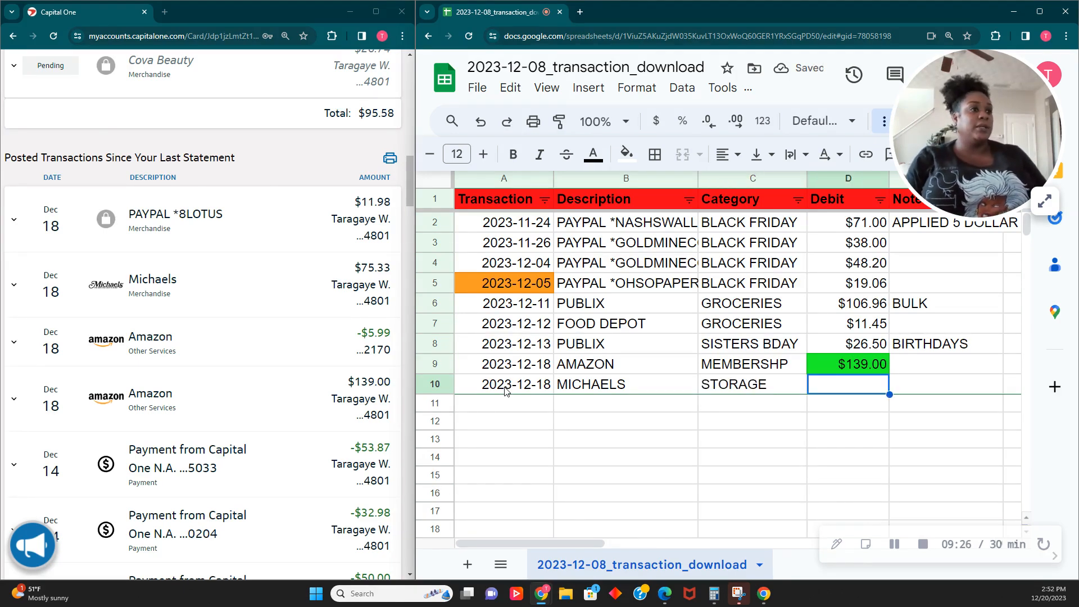
{"action": "type", "text": "75.33"}
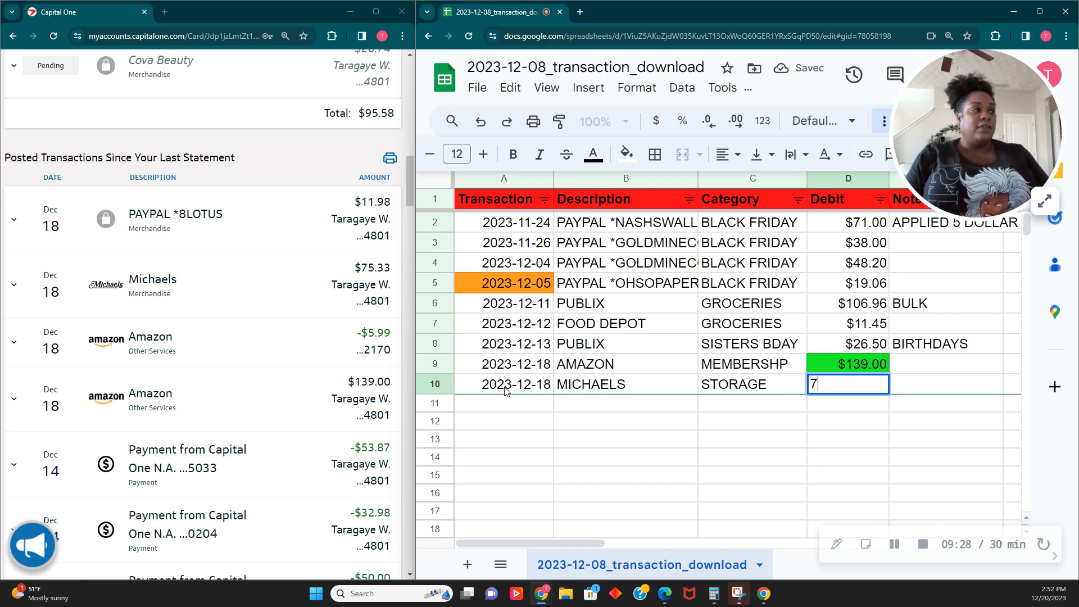
{"action": "key", "text": "Tab"}
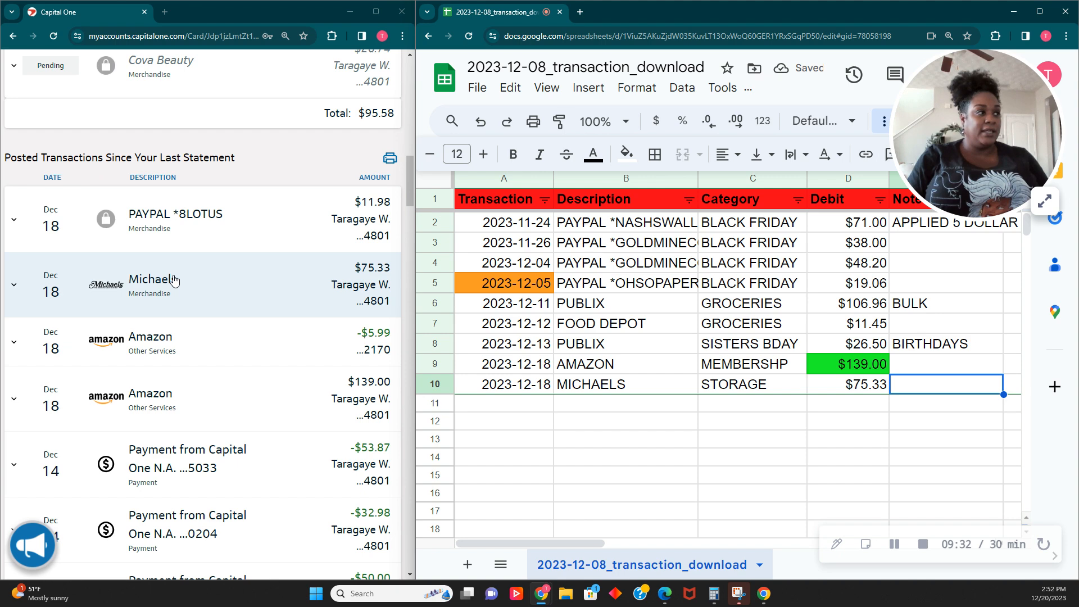
{"action": "type", "text": "?"}
{"action": "key", "text": "Return"}
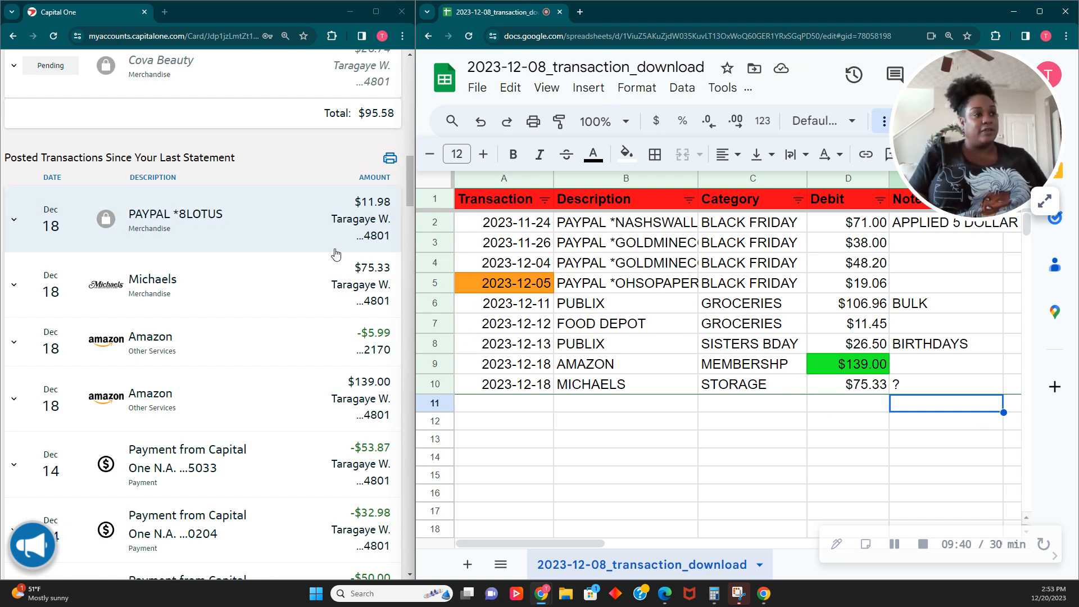
Enter the transaction date 2023-12-18 in A11 and the description 8LOCUS in B11.
{"action": "left_click", "coordinate": [499, 407]}
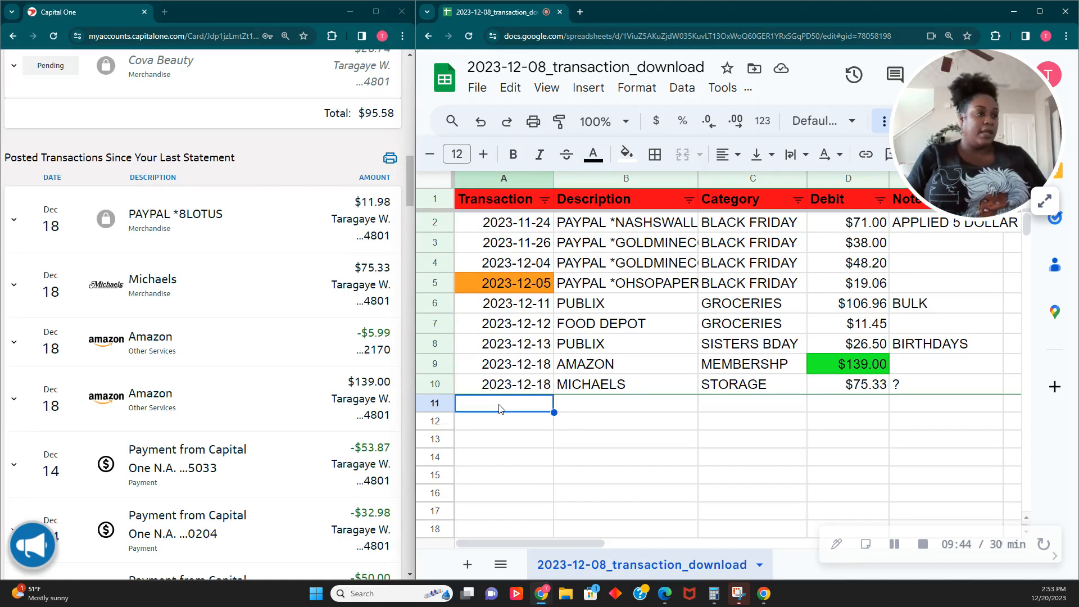
{"action": "type", "text": "2023-18-"}
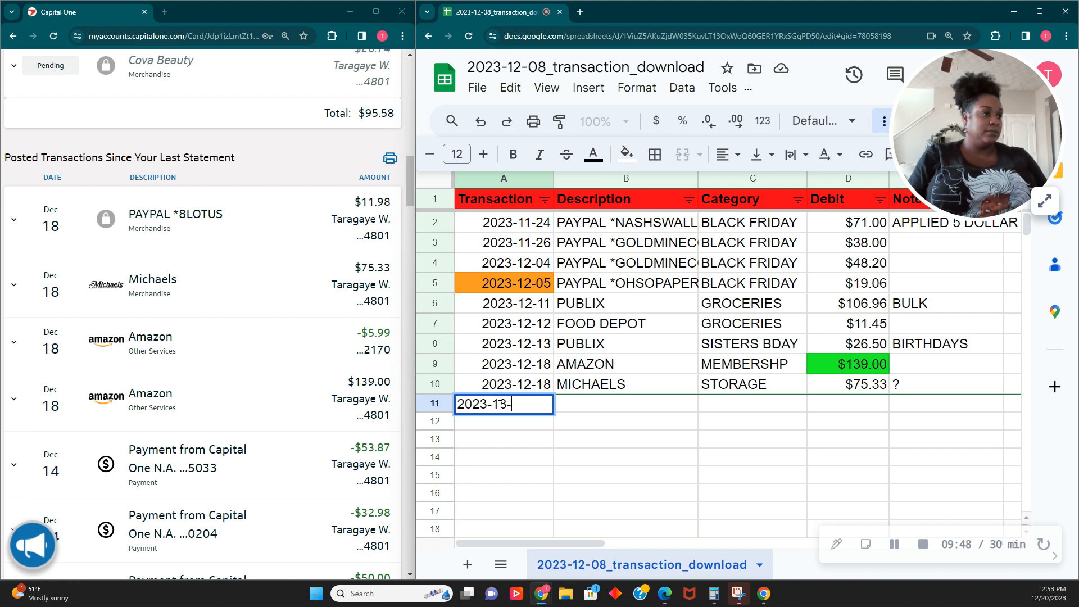
{"action": "key", "text": "BackSpace"}
{"action": "type", "text": "2"}
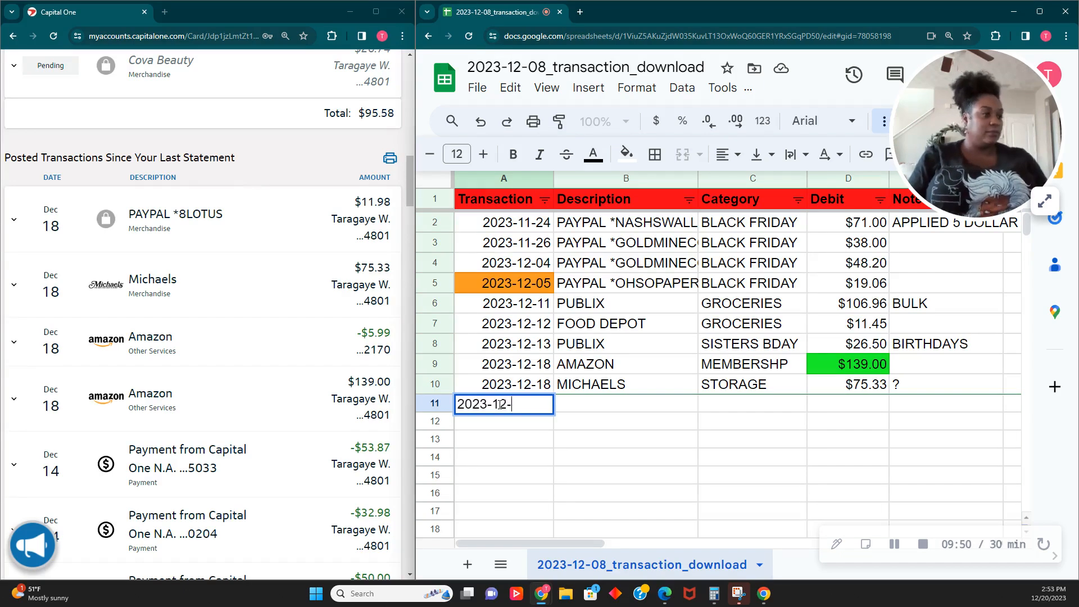
{"action": "type", "text": "-18"}
{"action": "key", "text": "Tab"}
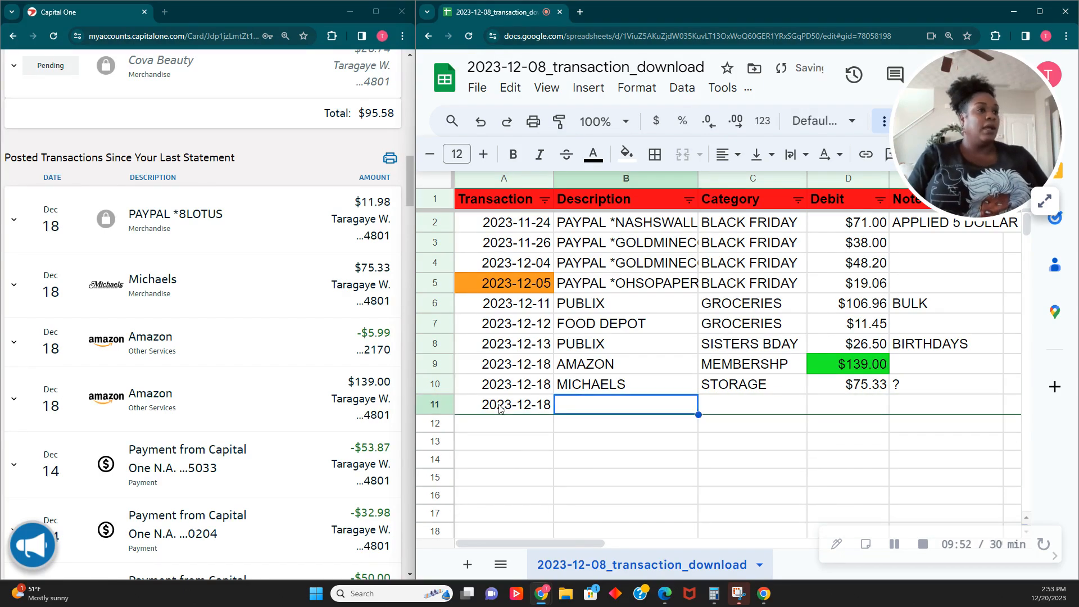
{"action": "type", "text": "8LOCUS"}
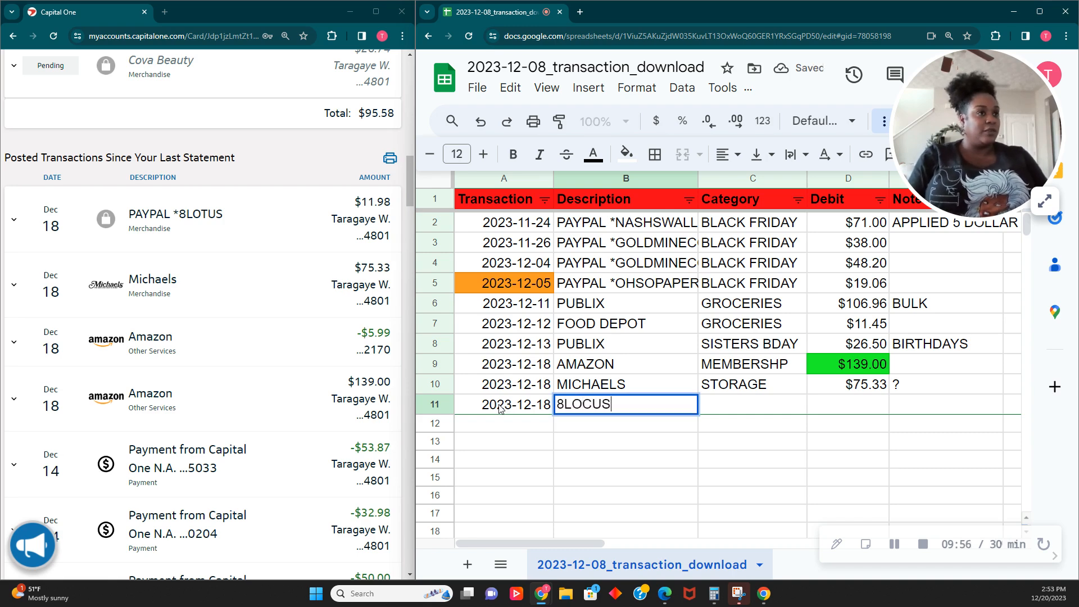
{"action": "key", "text": "Tab"}
Give the 8LOCUS row the category PAPER PRODUCTS, widen the Category column slightly, and enter a debit of 11.98.
{"action": "type", "text": "P"}
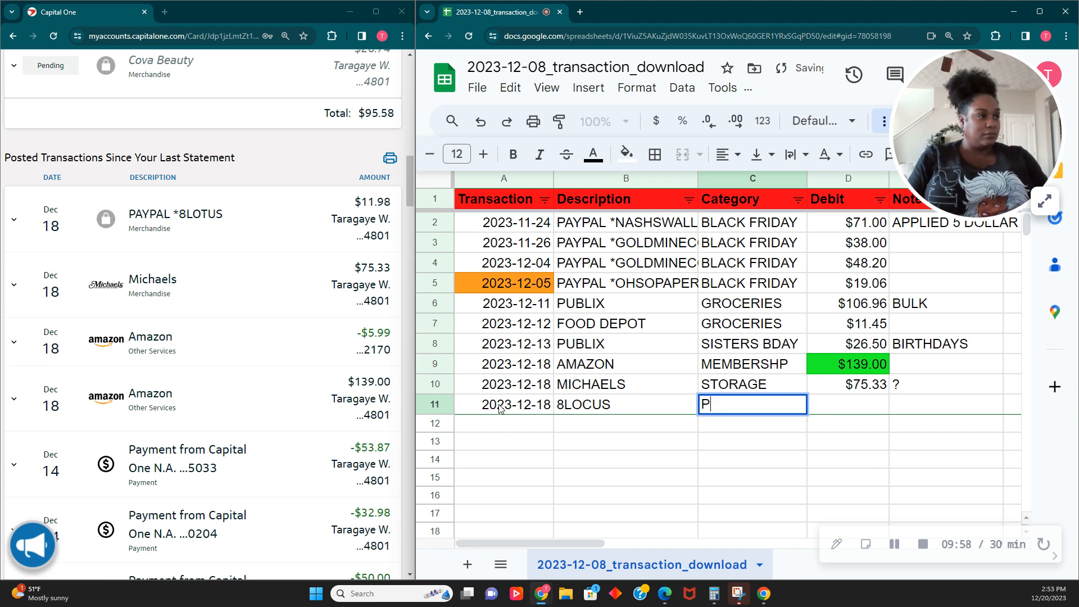
{"action": "type", "text": "APER PRODUCTS"}
{"action": "key", "text": "Tab"}
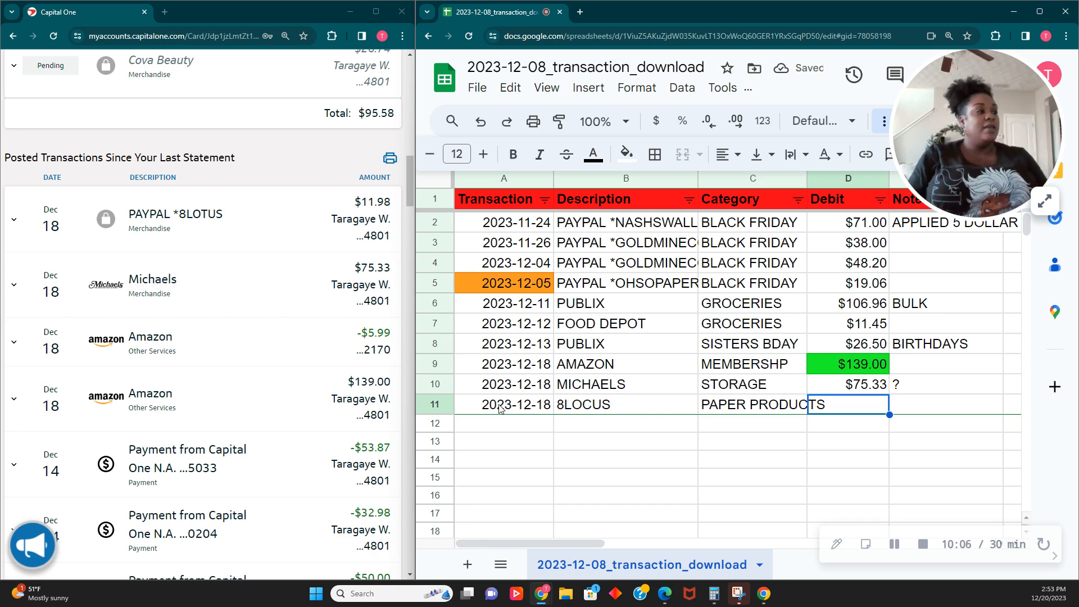
{"action": "left_click_drag", "start_coordinate": [808, 178], "coordinate": [816, 176]}
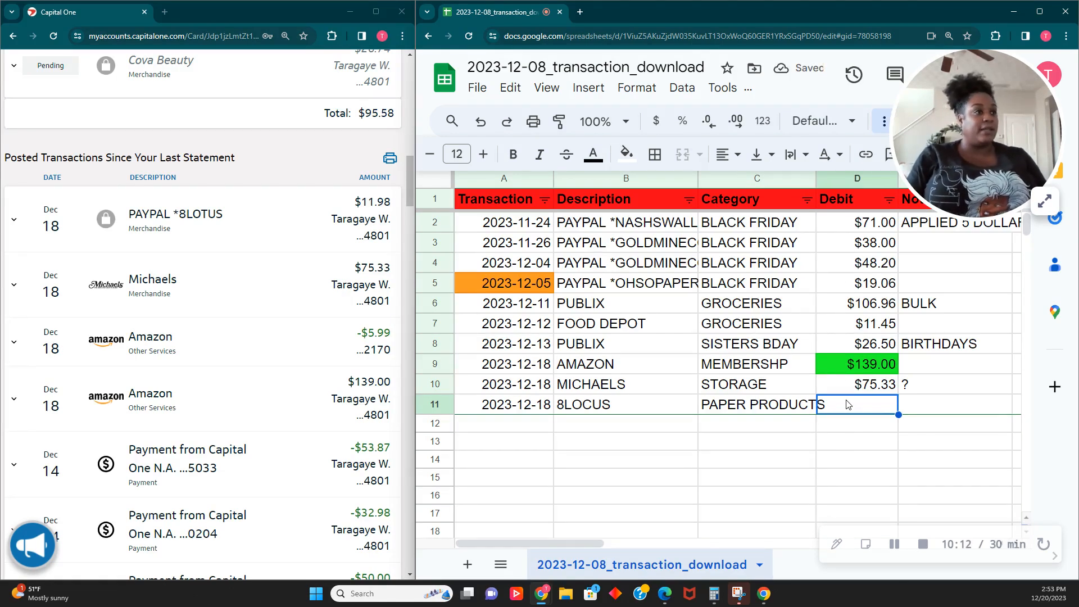
{"action": "type", "text": "11.98"}
{"action": "key", "text": "Tab"}
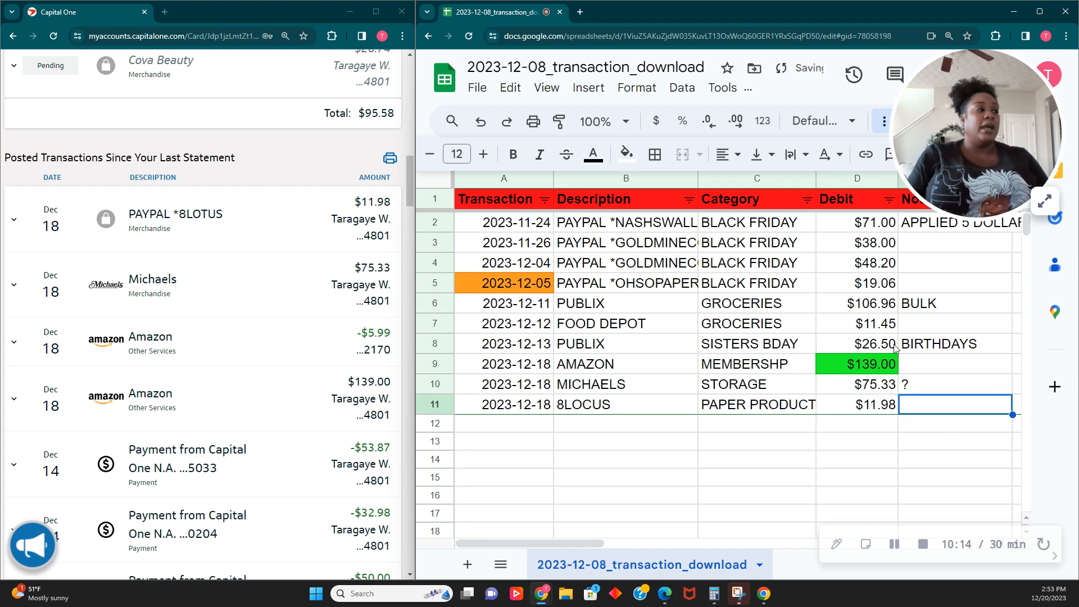
Enter PLANNER STUFF as the note for both the 8LOCUS and MICHAELS rows.
{"action": "type", "text": "PL"}
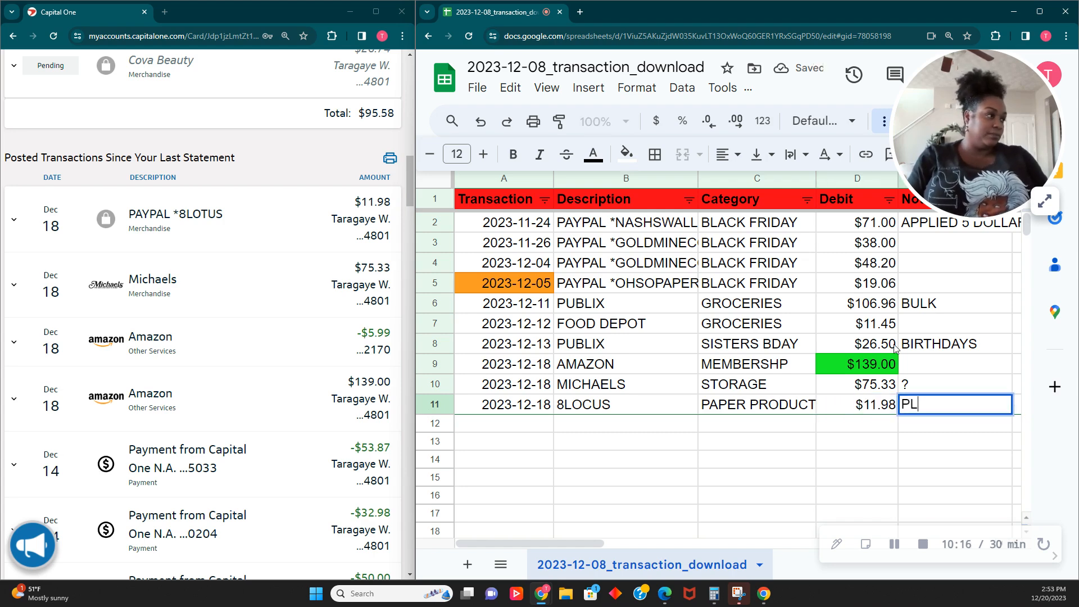
{"action": "type", "text": "ANNER STUFF"}
{"action": "key", "text": "Up"}
{"action": "type", "text": "PLAN"}
{"action": "key", "text": "Tab"}
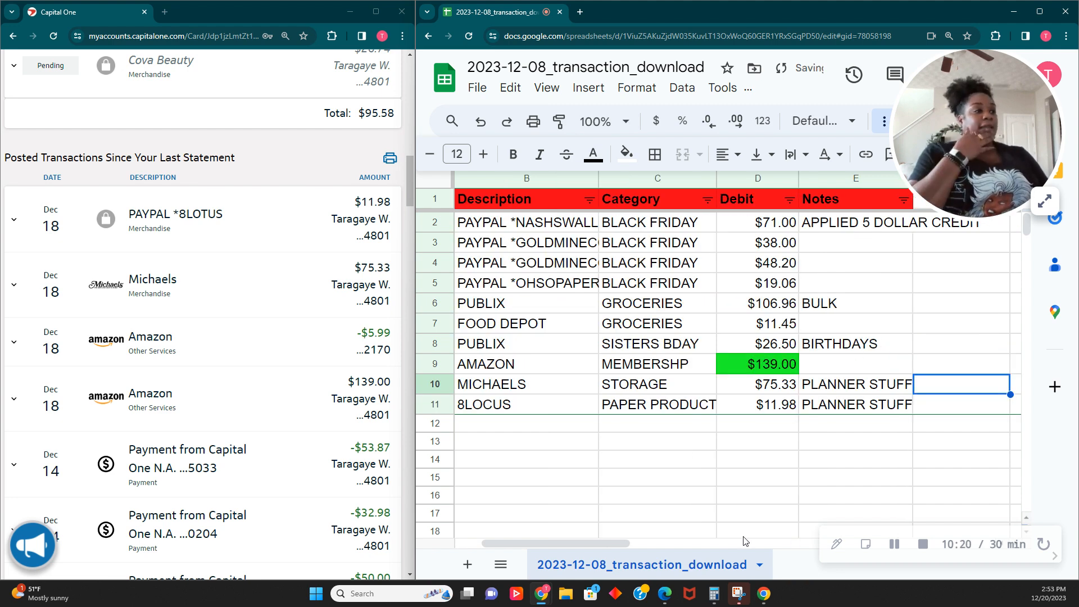
Compare the card's pending and posted transactions and current balance with the sheet's rows and totals.
{"action": "left_click_drag", "start_coordinate": [557, 544], "coordinate": [462, 525]}
{"action": "scroll", "coordinate": [104, 366], "scroll_direction": "up", "scroll_amount": 6}
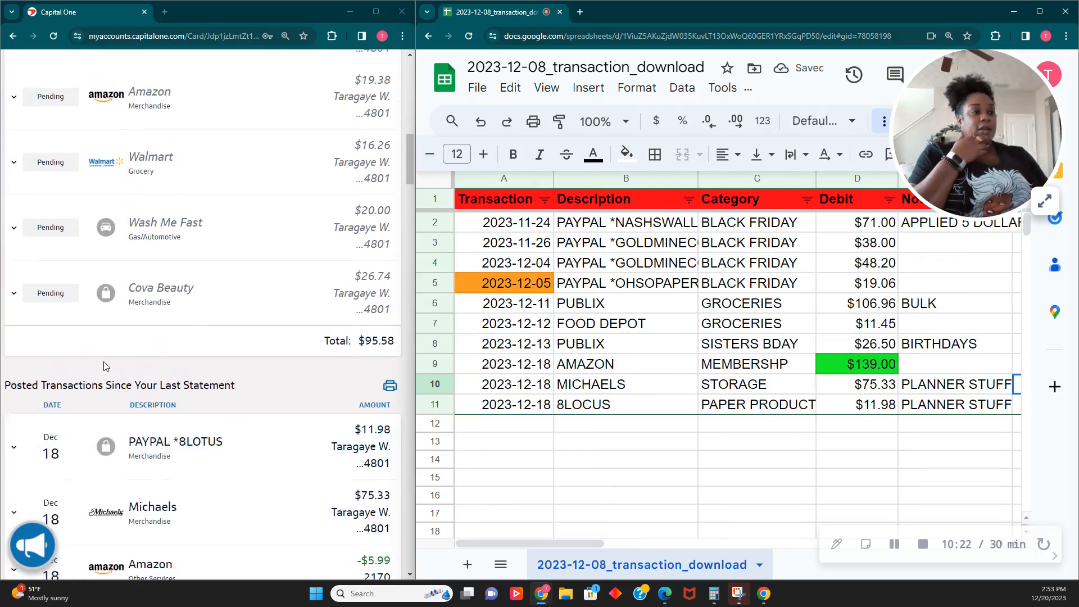
{"action": "scroll", "coordinate": [104, 366], "scroll_direction": "down", "scroll_amount": 6}
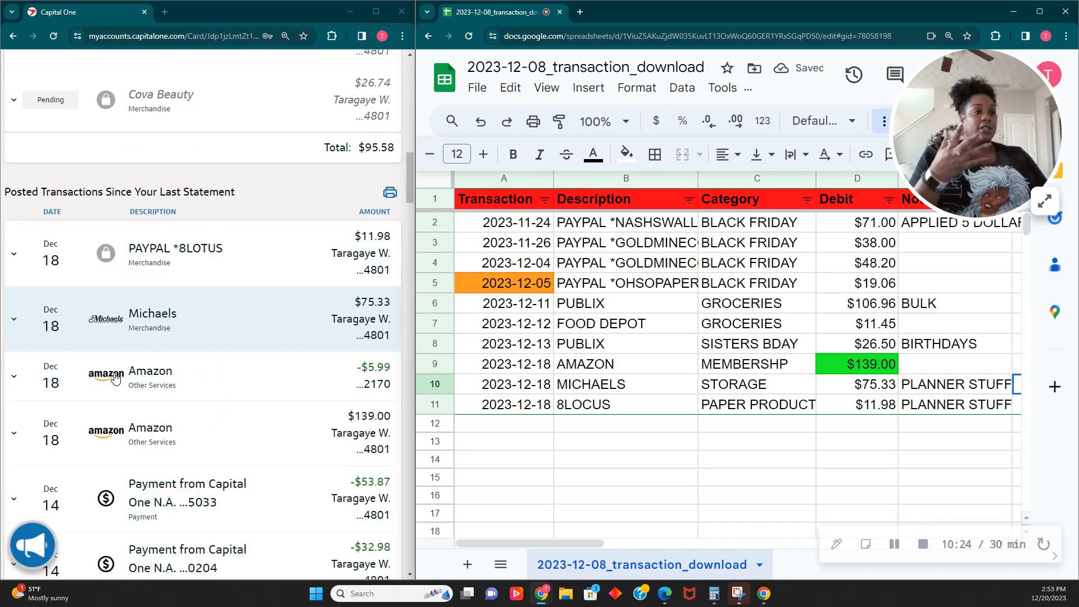
{"action": "scroll", "coordinate": [185, 450], "scroll_direction": "up", "scroll_amount": 8}
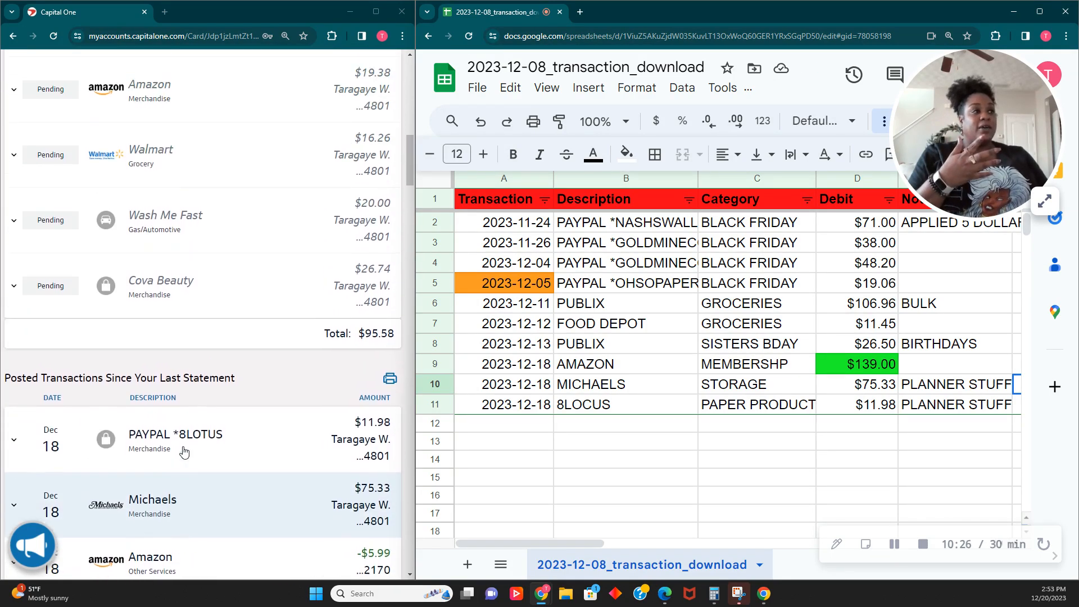
{"action": "scroll", "coordinate": [245, 405], "scroll_direction": "up", "scroll_amount": 5}
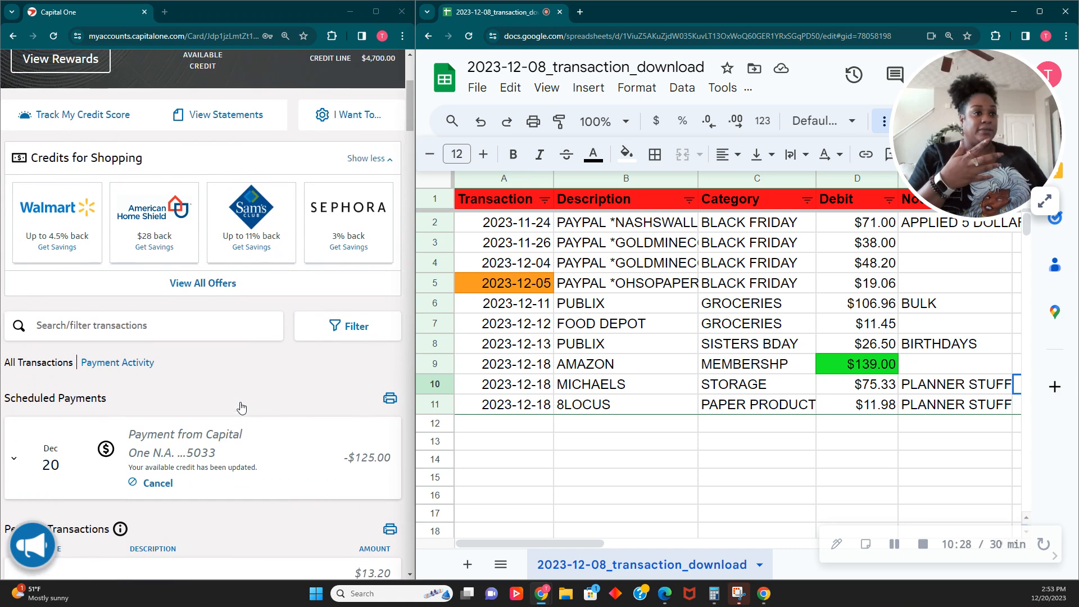
{"action": "scroll", "coordinate": [242, 407], "scroll_direction": "up", "scroll_amount": 4}
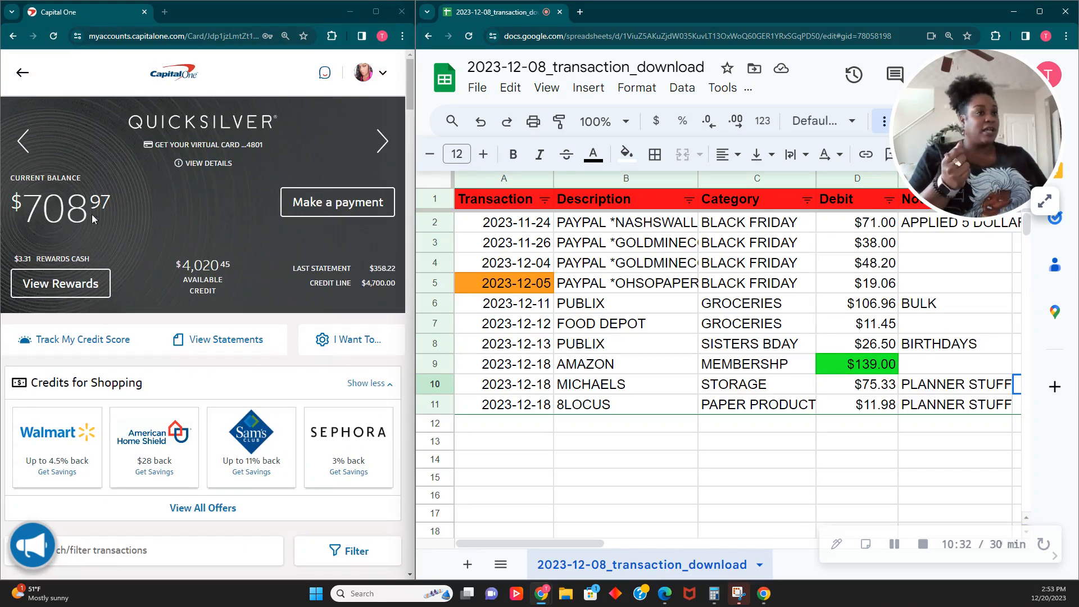
{"action": "scroll", "coordinate": [827, 411], "scroll_direction": "down", "scroll_amount": 5}
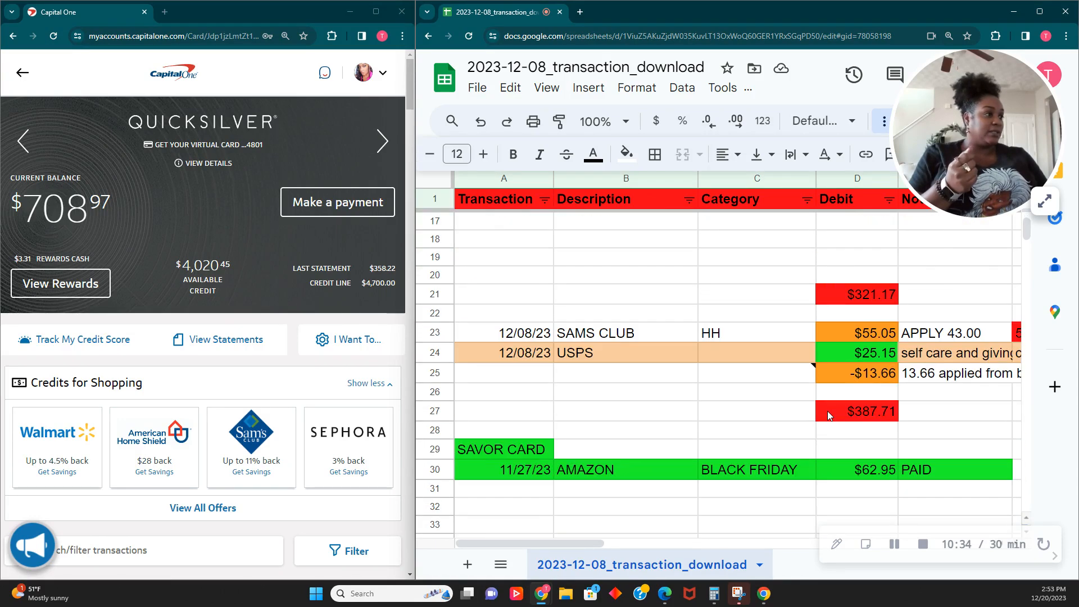
{"action": "scroll", "coordinate": [827, 411], "scroll_direction": "up", "scroll_amount": 2}
{"action": "scroll", "coordinate": [827, 416], "scroll_direction": "up", "scroll_amount": 3}
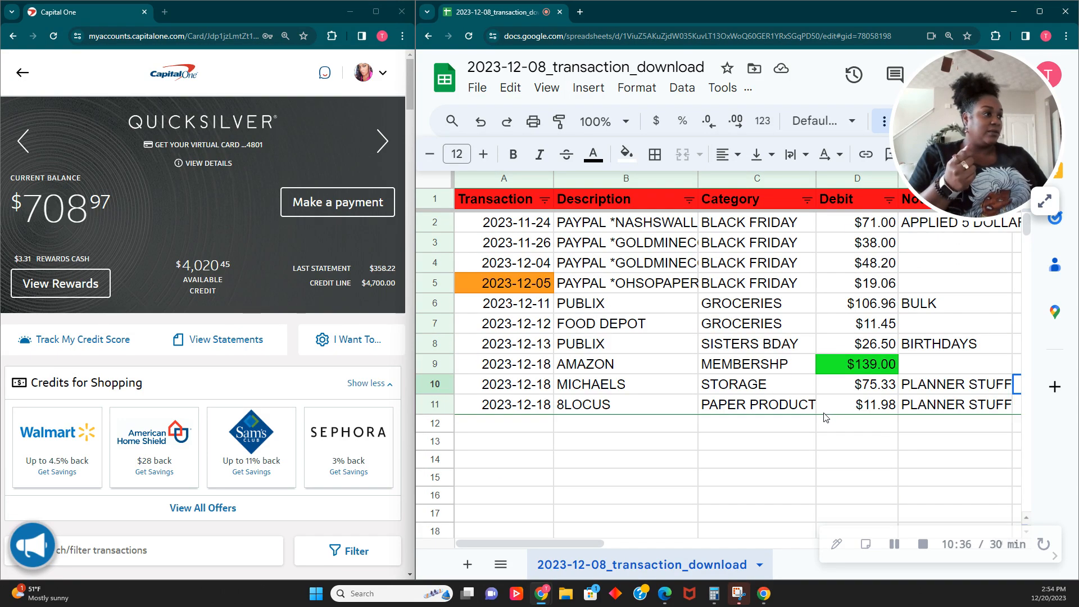
Check the sum of the debits in D2:D11 and the total formula in D21.
{"action": "left_click_drag", "start_coordinate": [876, 223], "coordinate": [863, 406]}
{"action": "scroll", "coordinate": [863, 406], "scroll_direction": "down", "scroll_amount": 3}
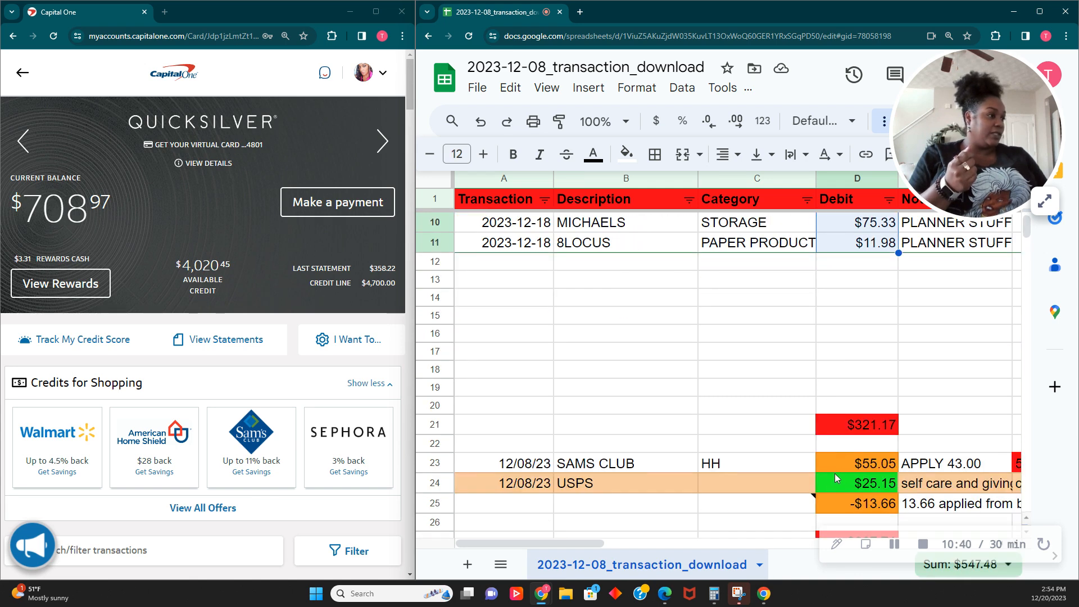
{"action": "left_click", "coordinate": [875, 432]}
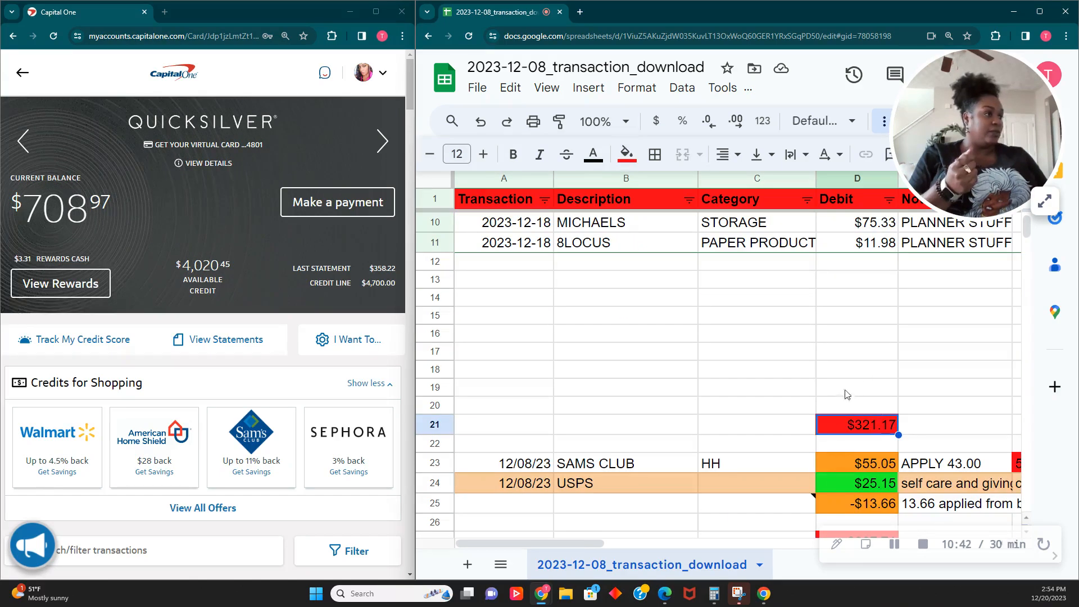
{"action": "left_click", "coordinate": [882, 129]}
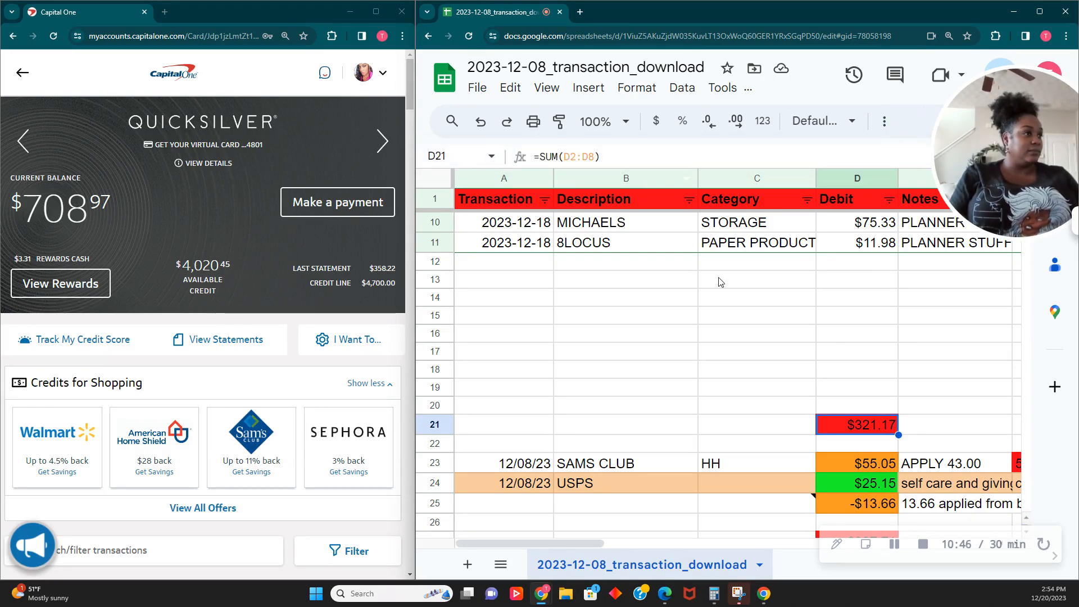
{"action": "left_click", "coordinate": [886, 122]}
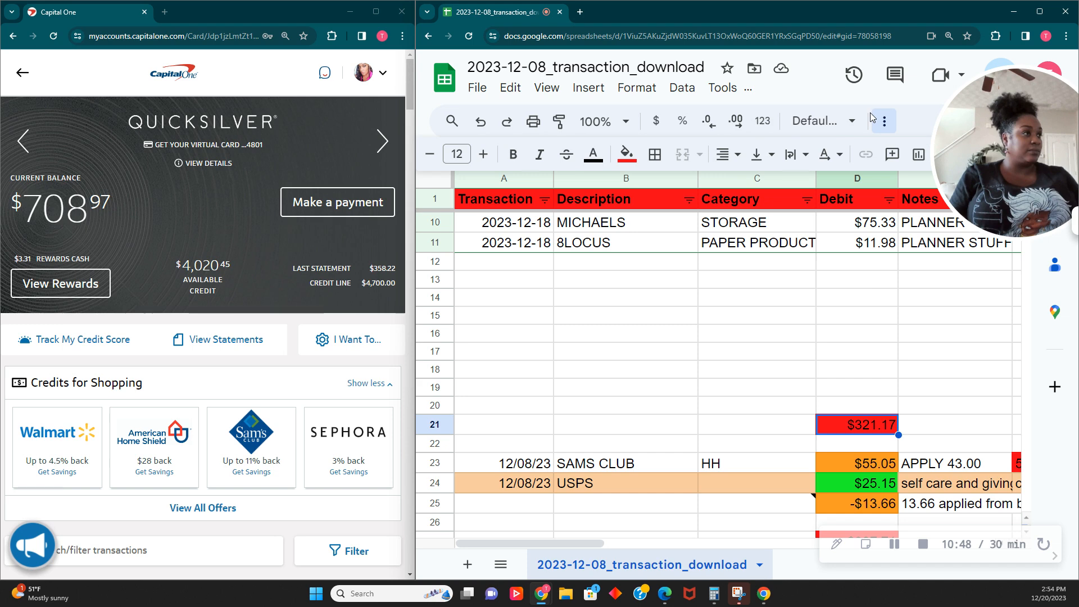
{"action": "left_click", "coordinate": [888, 122]}
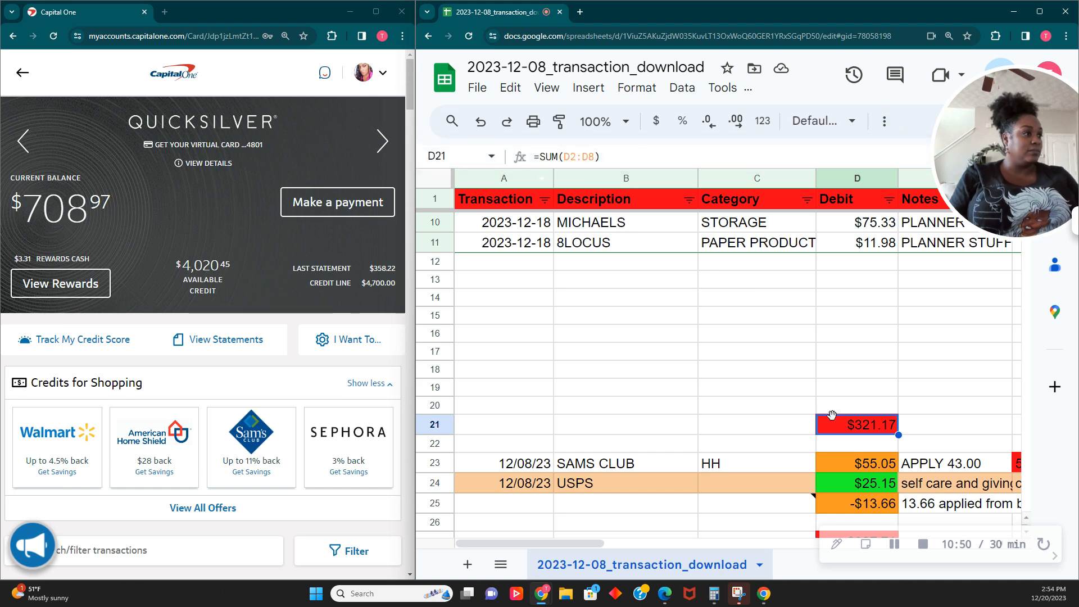
{"action": "scroll", "coordinate": [887, 346], "scroll_direction": "up", "scroll_amount": 1}
{"action": "scroll", "coordinate": [886, 346], "scroll_direction": "up", "scroll_amount": 3}
{"action": "left_click_drag", "start_coordinate": [860, 230], "coordinate": [839, 404]}
{"action": "key", "text": "Return"}
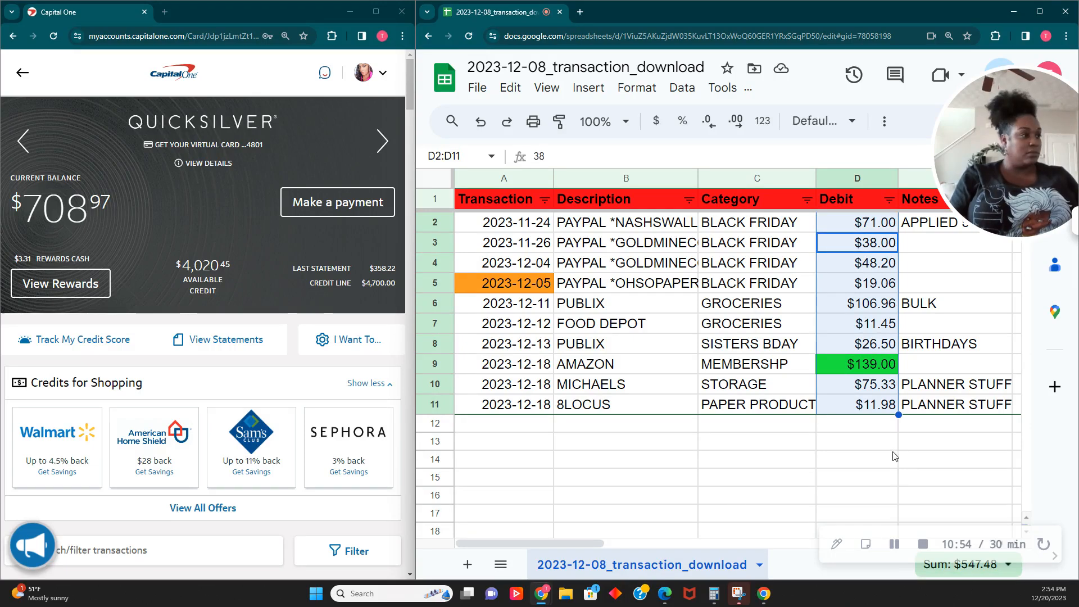
Replace the red total in D21 with a SUM of the debits in D2:D11.
{"action": "scroll", "coordinate": [897, 490], "scroll_direction": "down", "scroll_amount": 2}
{"action": "left_click", "coordinate": [896, 485]}
{"action": "scroll", "coordinate": [896, 485], "scroll_direction": "down", "scroll_amount": 1}
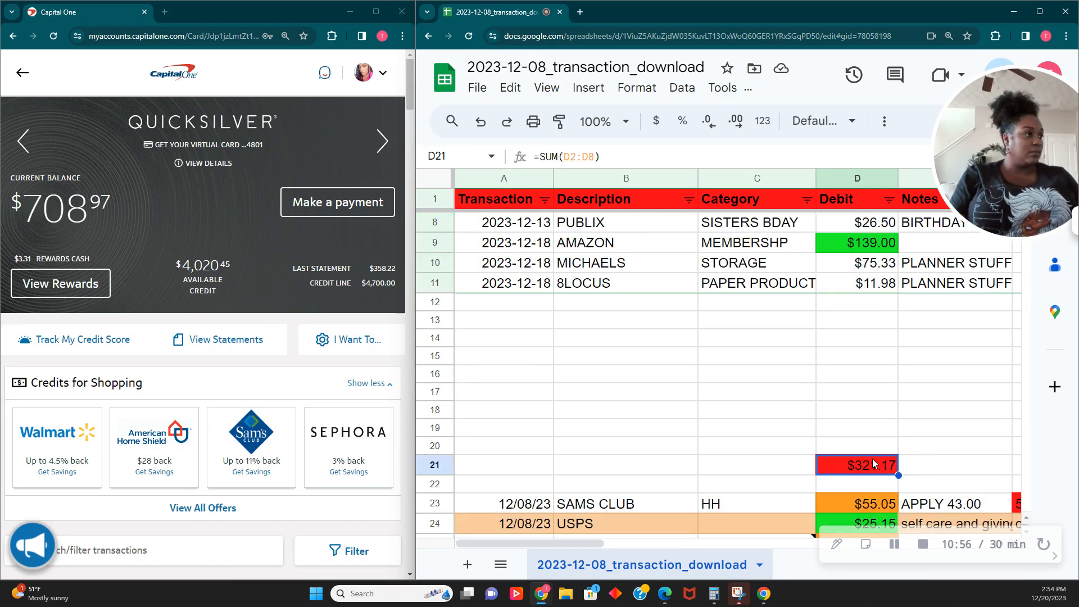
{"action": "left_click", "coordinate": [879, 128]}
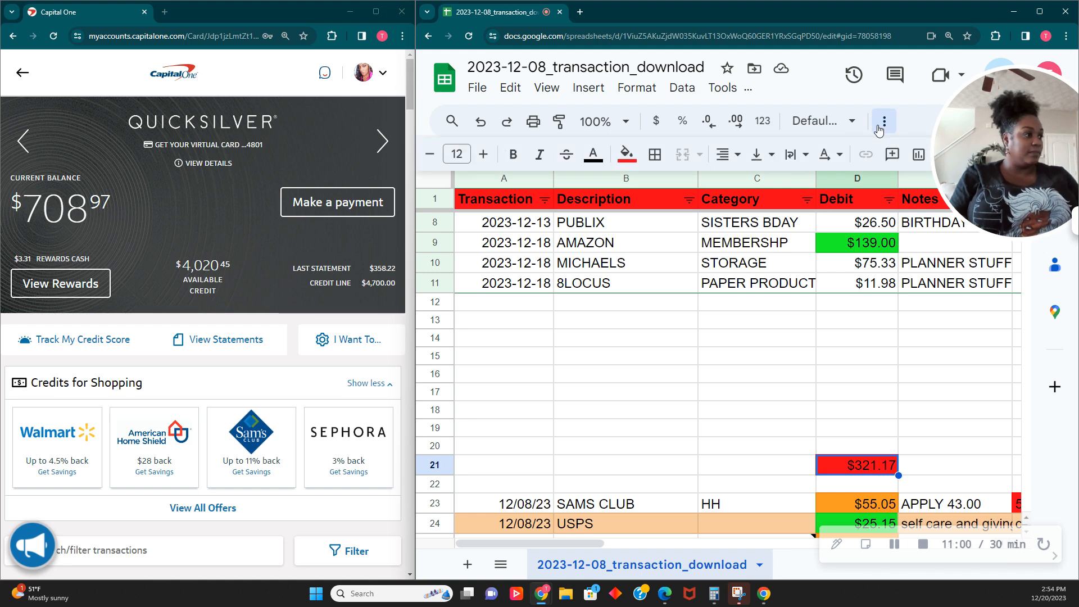
{"action": "left_click", "coordinate": [883, 127]}
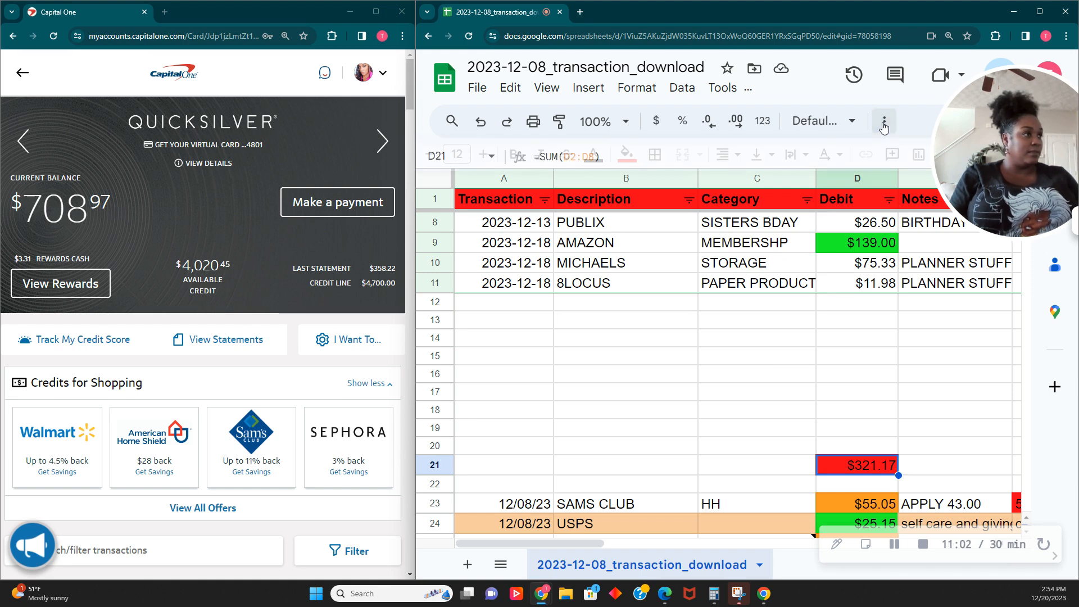
{"action": "left_click", "coordinate": [884, 128]}
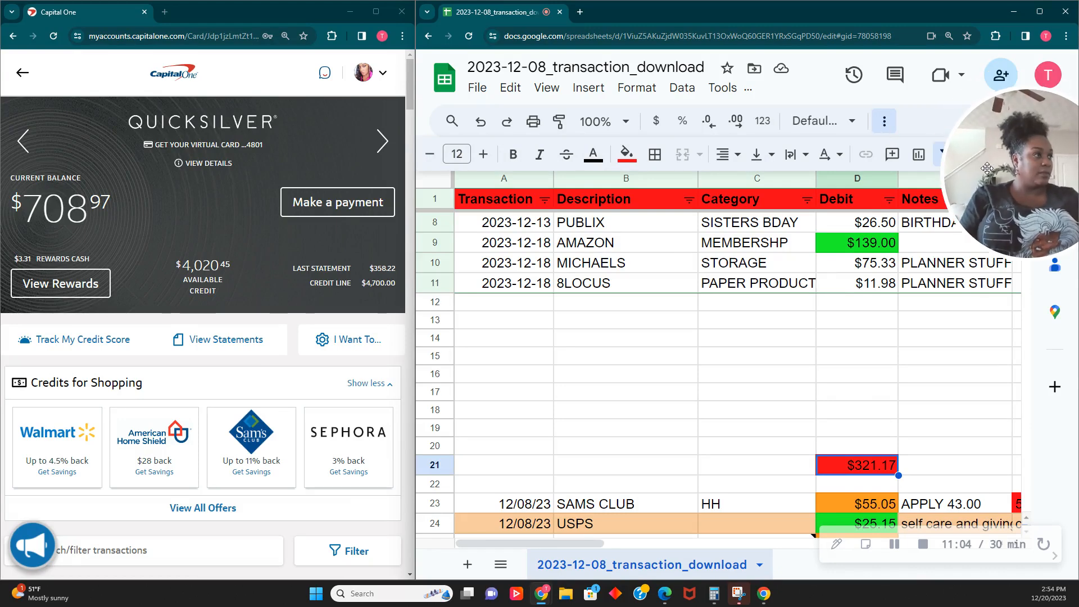
{"action": "left_click", "coordinate": [1010, 162]}
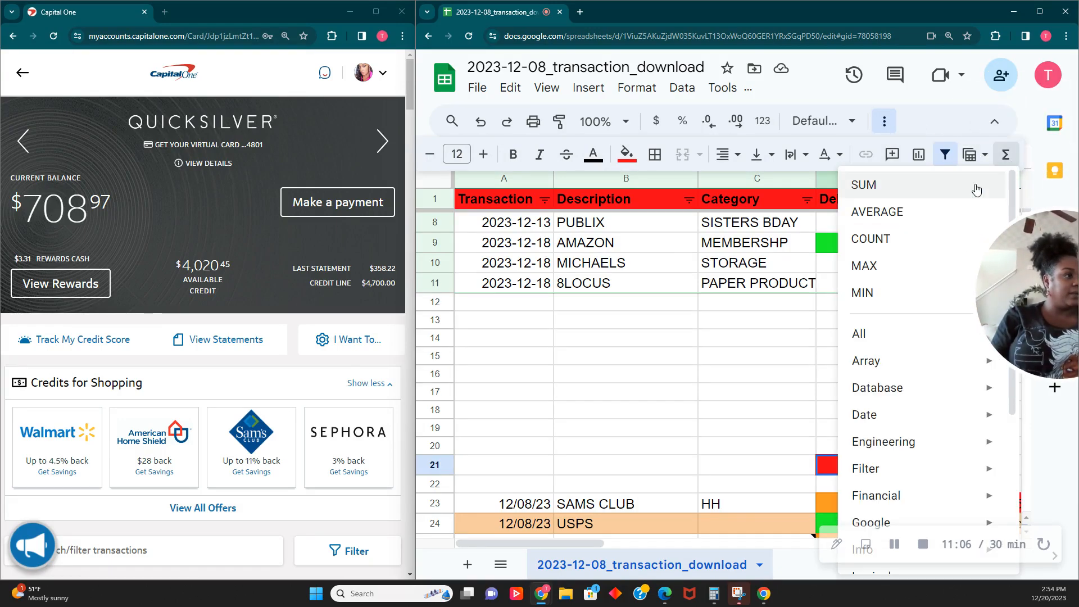
{"action": "left_click", "coordinate": [899, 193]}
{"action": "scroll", "coordinate": [849, 298], "scroll_direction": "up", "scroll_amount": 1}
{"action": "scroll", "coordinate": [849, 298], "scroll_direction": "up", "scroll_amount": 2}
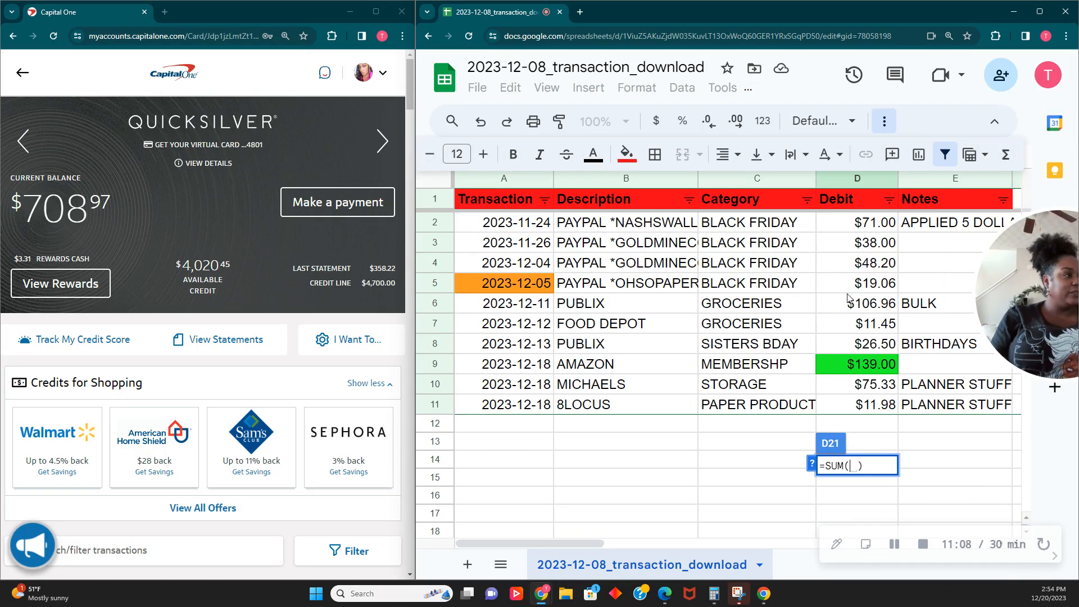
{"action": "left_click_drag", "start_coordinate": [874, 226], "coordinate": [856, 405]}
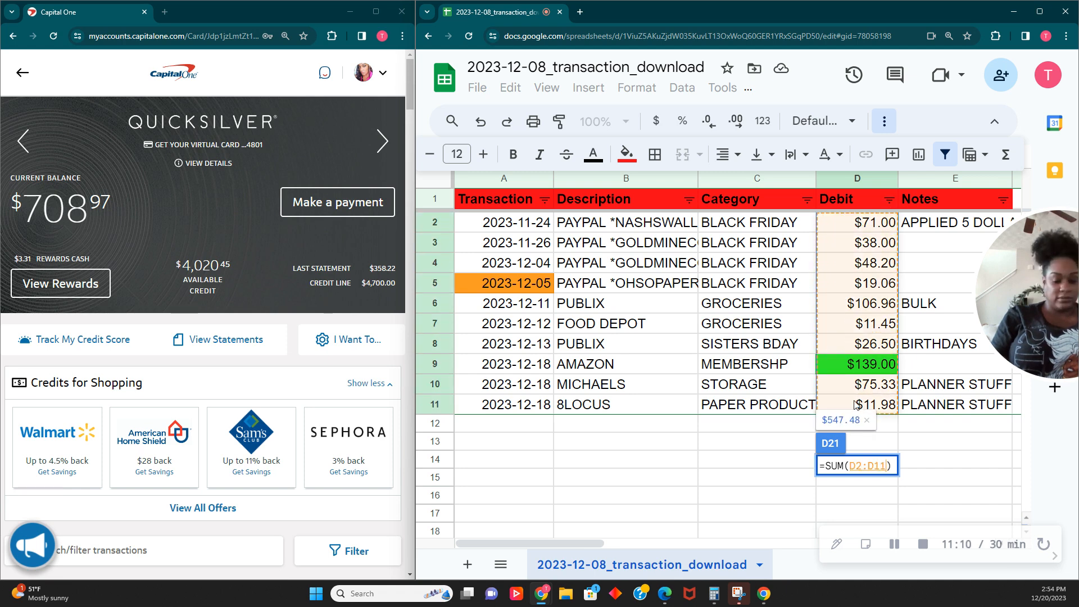
{"action": "key", "text": "Tab"}
Delete the entire USPS row, row 24, below the debit total.
{"action": "scroll", "coordinate": [804, 431], "scroll_direction": "down", "scroll_amount": 1}
{"action": "scroll", "coordinate": [804, 430], "scroll_direction": "down", "scroll_amount": 3}
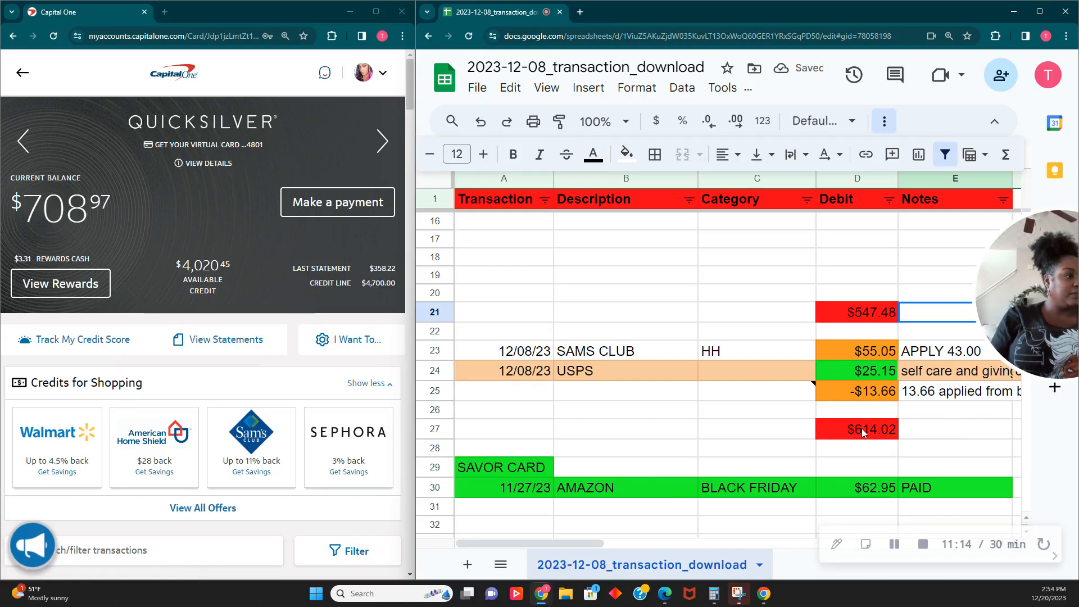
{"action": "left_click", "coordinate": [885, 381]}
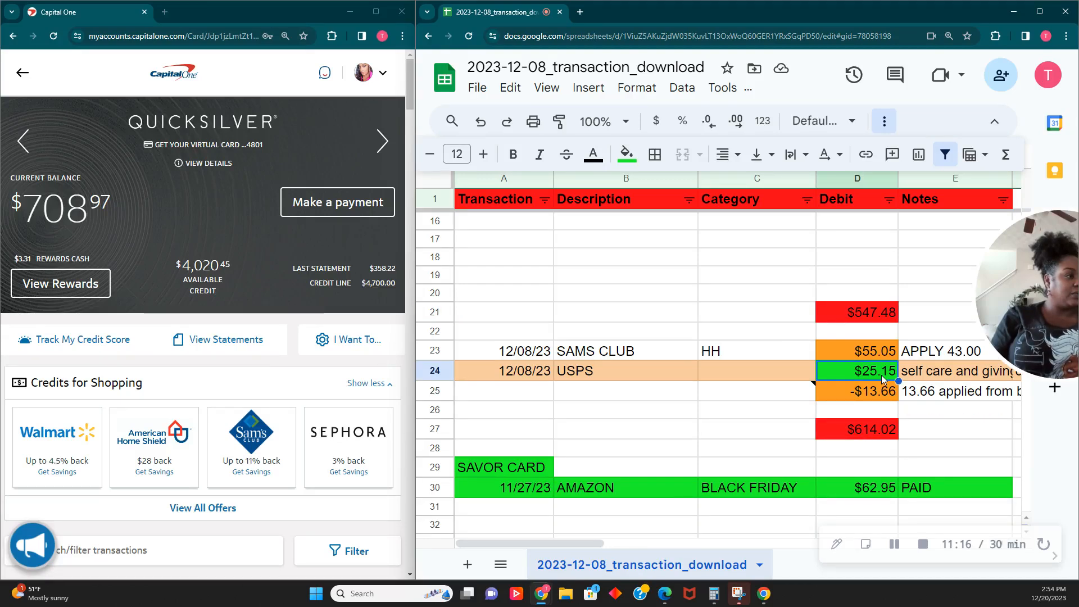
{"action": "right_click", "coordinate": [428, 376]}
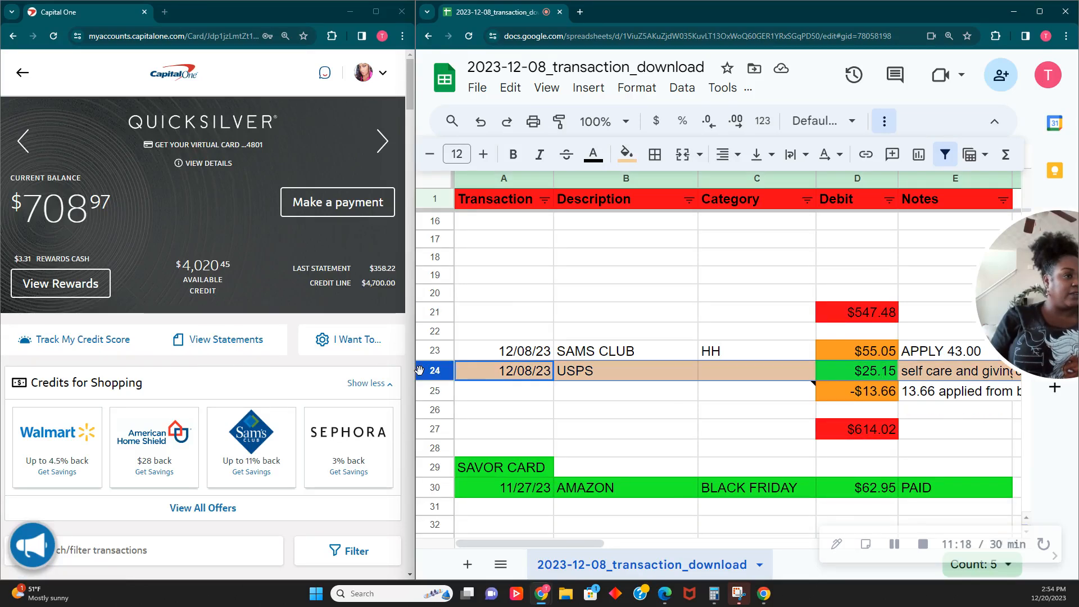
{"action": "left_click", "coordinate": [450, 330]}
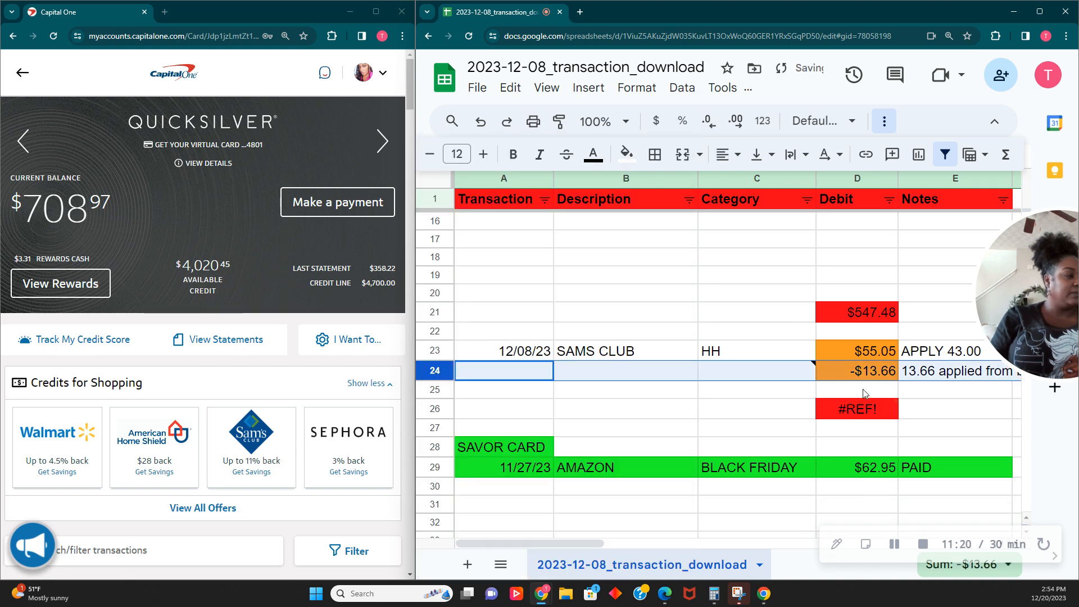
Undo the deletion of the USPS row below the debit total.
{"action": "left_click", "coordinate": [868, 410]}
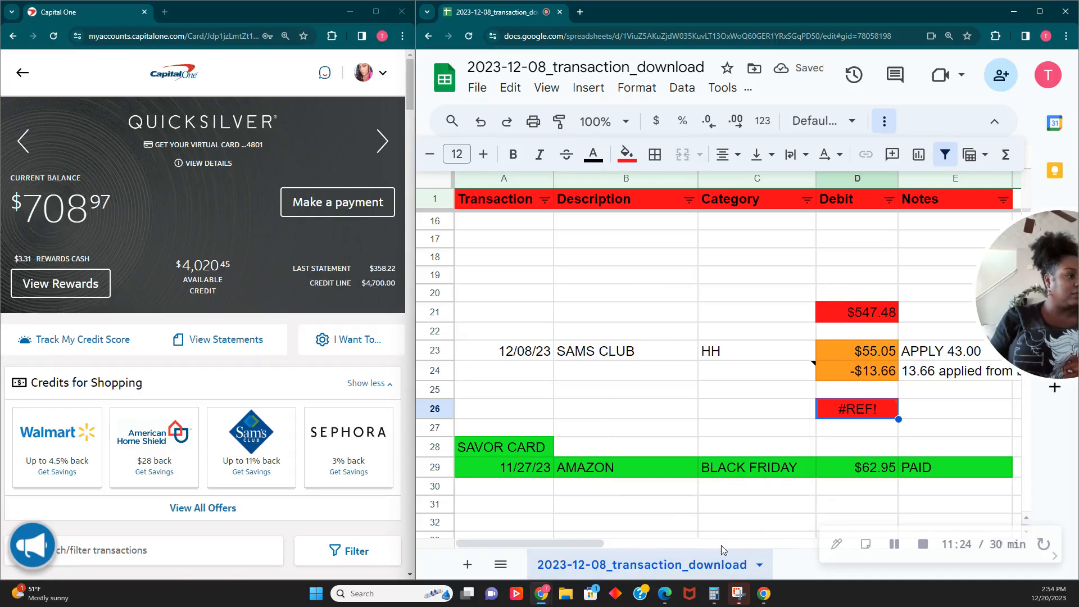
{"action": "mouse_move", "coordinate": [577, 544]}
{"action": "left_mouse_down"}
{"action": "mouse_move", "coordinate": [754, 544]}
{"action": "mouse_move", "coordinate": [556, 539]}
{"action": "left_mouse_up"}
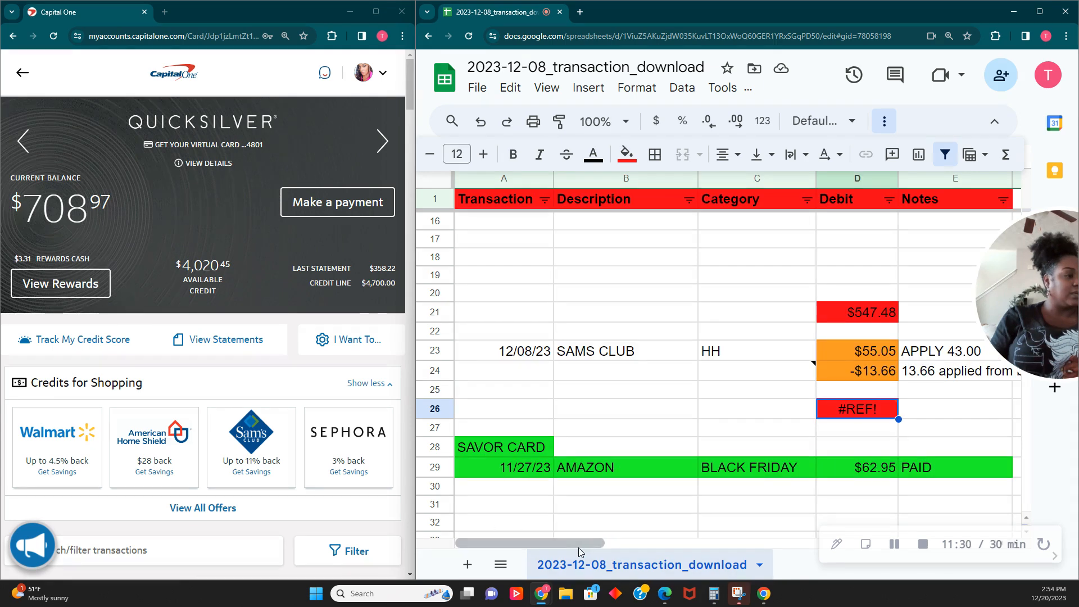
{"action": "left_click", "coordinate": [481, 121]}
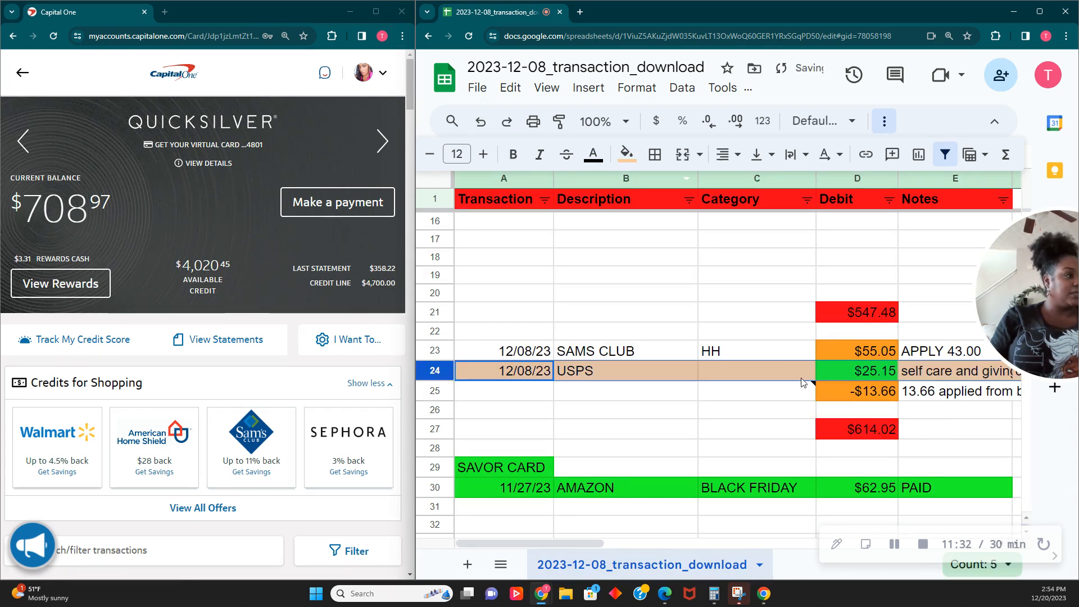
Show the formula bar and examine the formula of the lower red total in D27 alongside the credit in D25.
{"action": "left_click", "coordinate": [880, 396]}
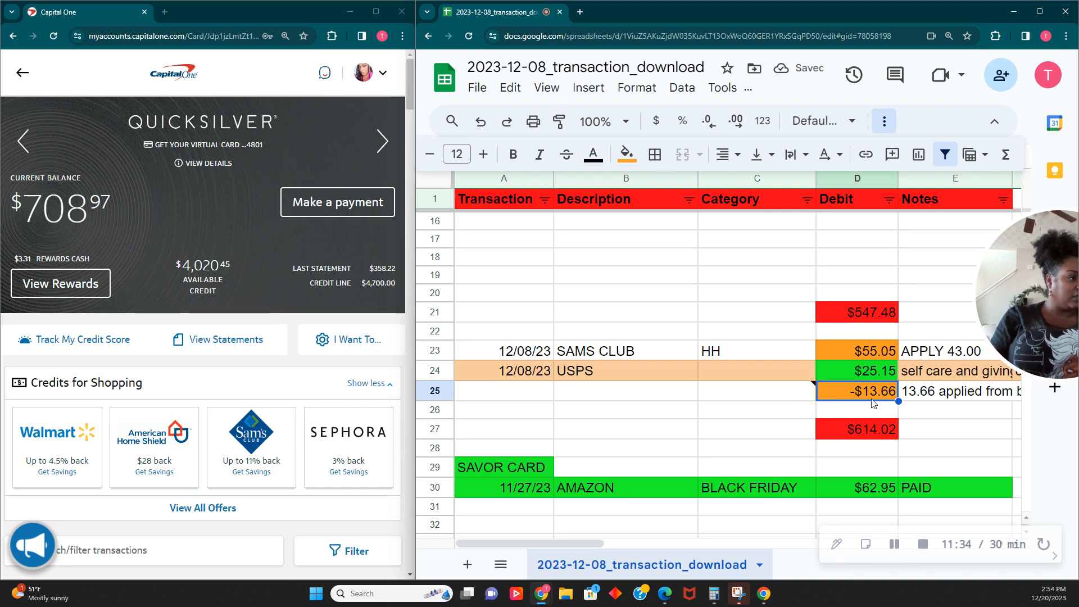
{"action": "left_click", "coordinate": [884, 433]}
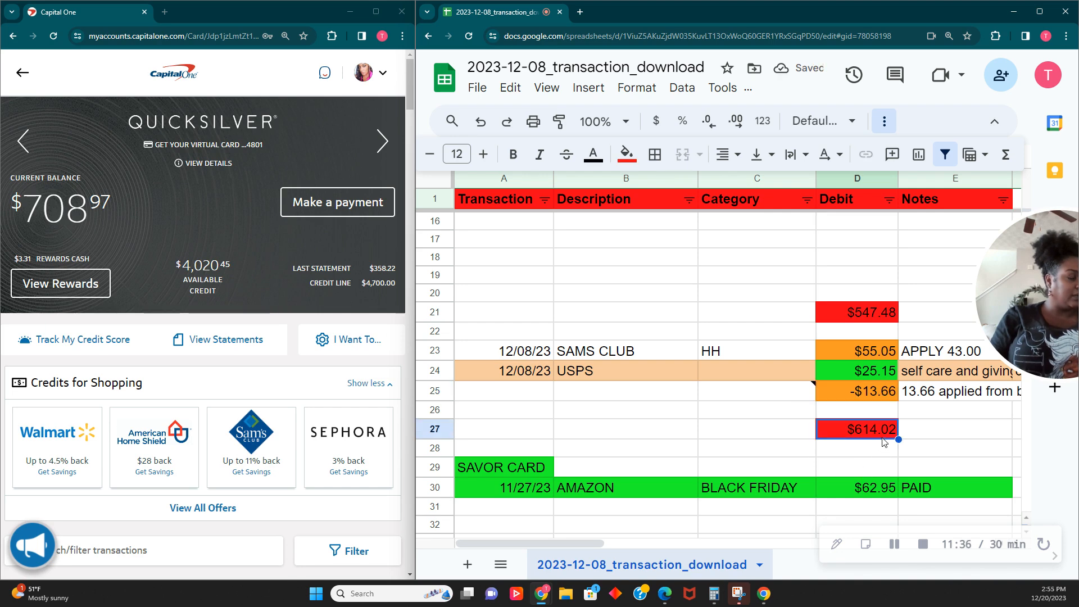
{"action": "left_click", "coordinate": [883, 395]}
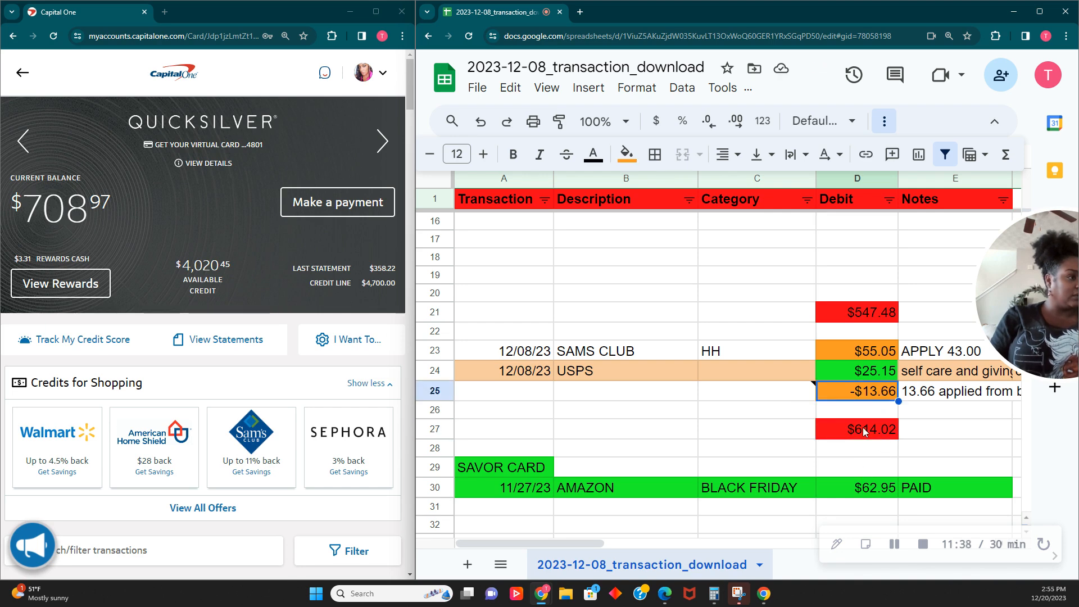
{"action": "left_click", "coordinate": [881, 430]}
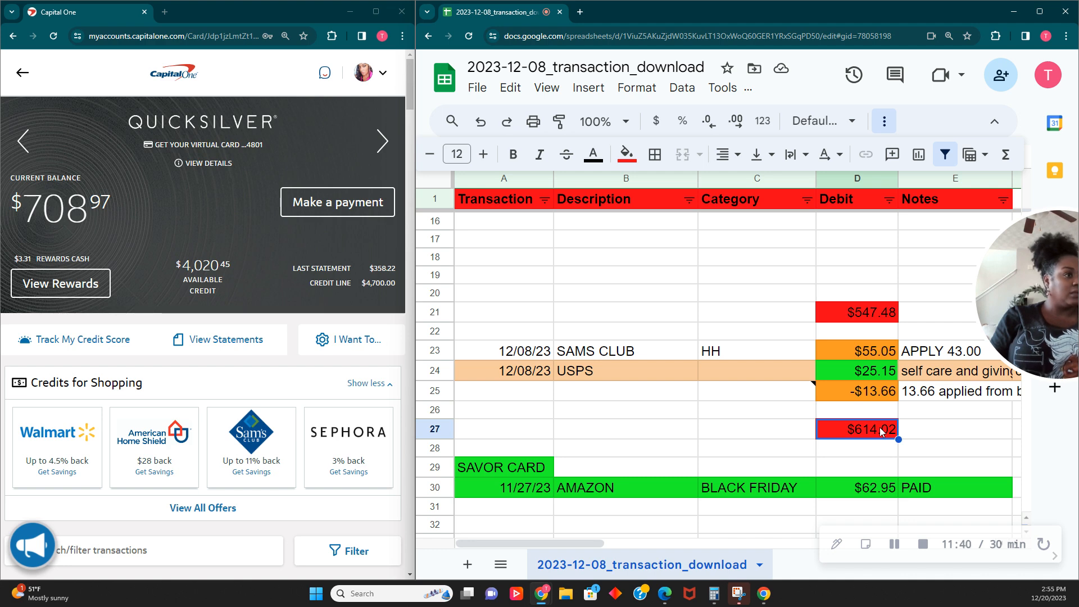
{"action": "double_click", "coordinate": [881, 431]}
{"action": "left_click", "coordinate": [885, 122]}
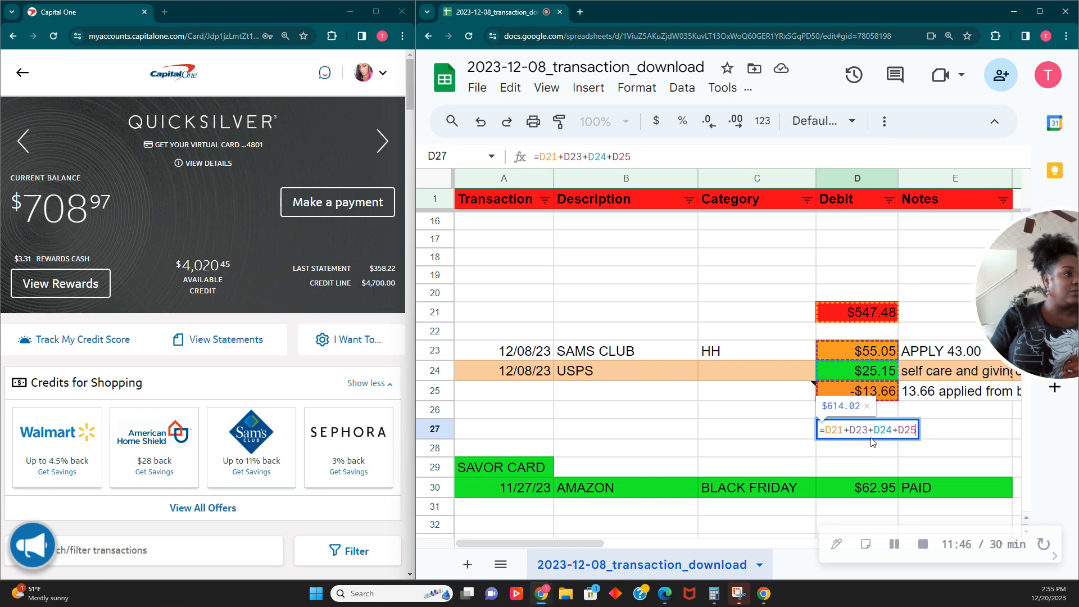
{"action": "left_click_drag", "start_coordinate": [1032, 334], "coordinate": [969, 188]}
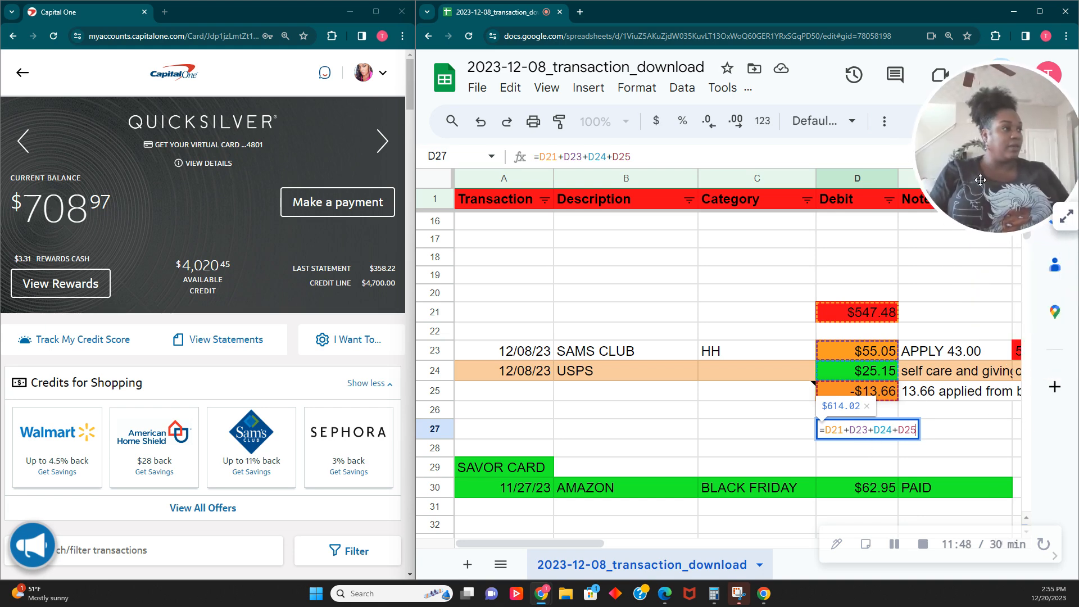
{"action": "left_click", "coordinate": [896, 548]}
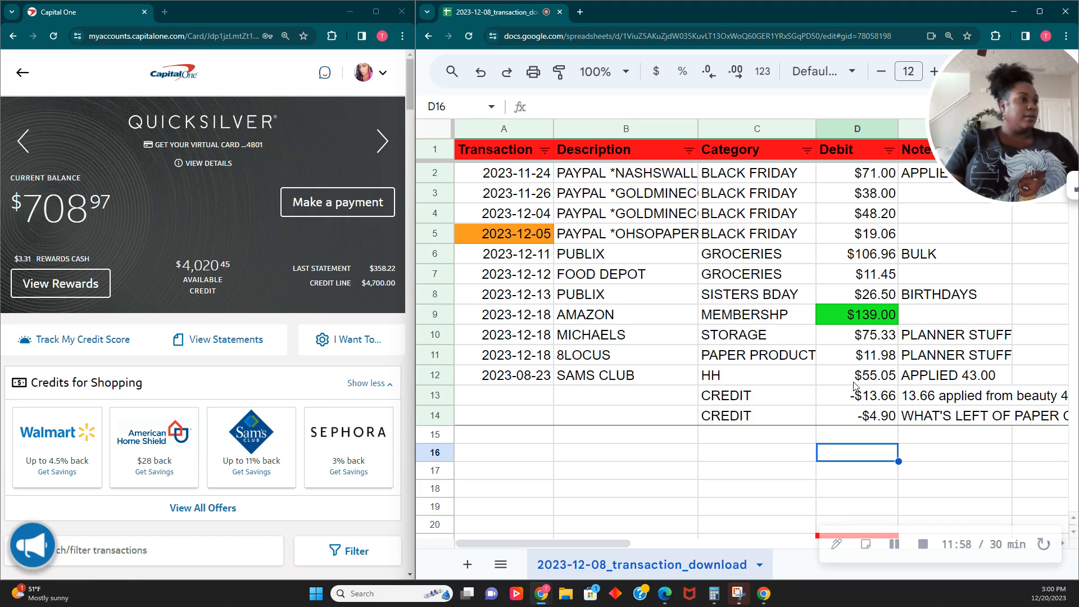
Delete the Sams Club row, row 23, below the debit total and clear the lower red total in D26.
{"action": "scroll", "coordinate": [887, 430], "scroll_direction": "down", "scroll_amount": 3}
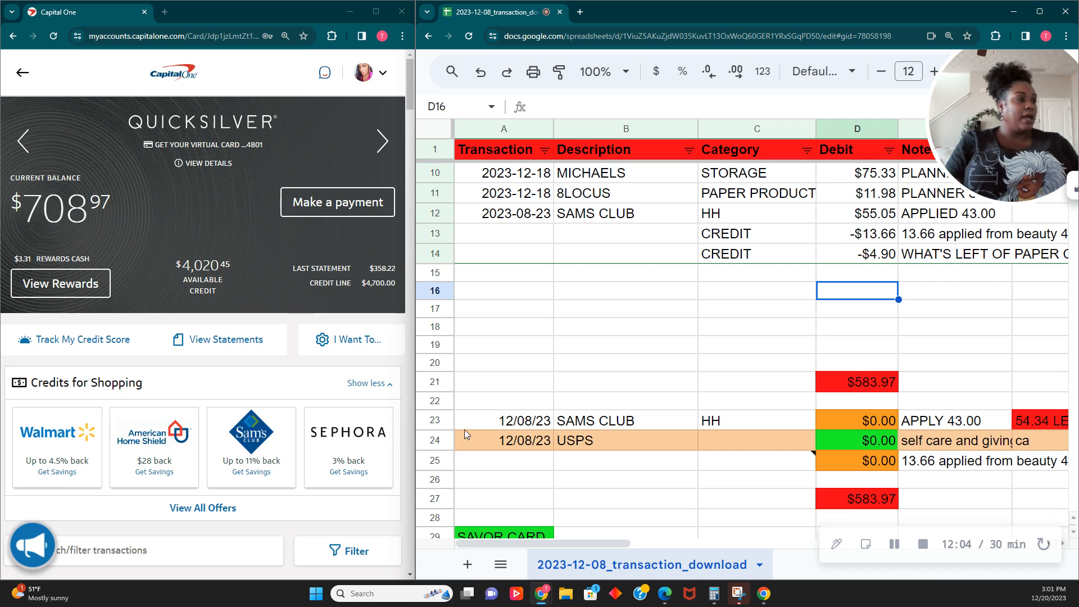
{"action": "left_click", "coordinate": [435, 420]}
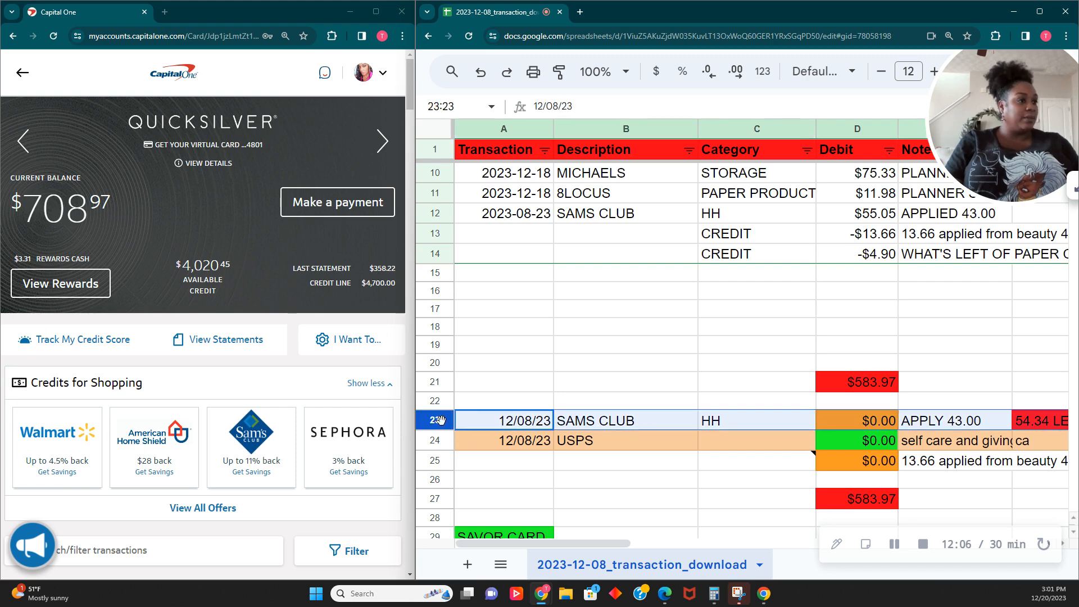
{"action": "right_click", "coordinate": [435, 420]}
{"action": "left_click", "coordinate": [514, 328]}
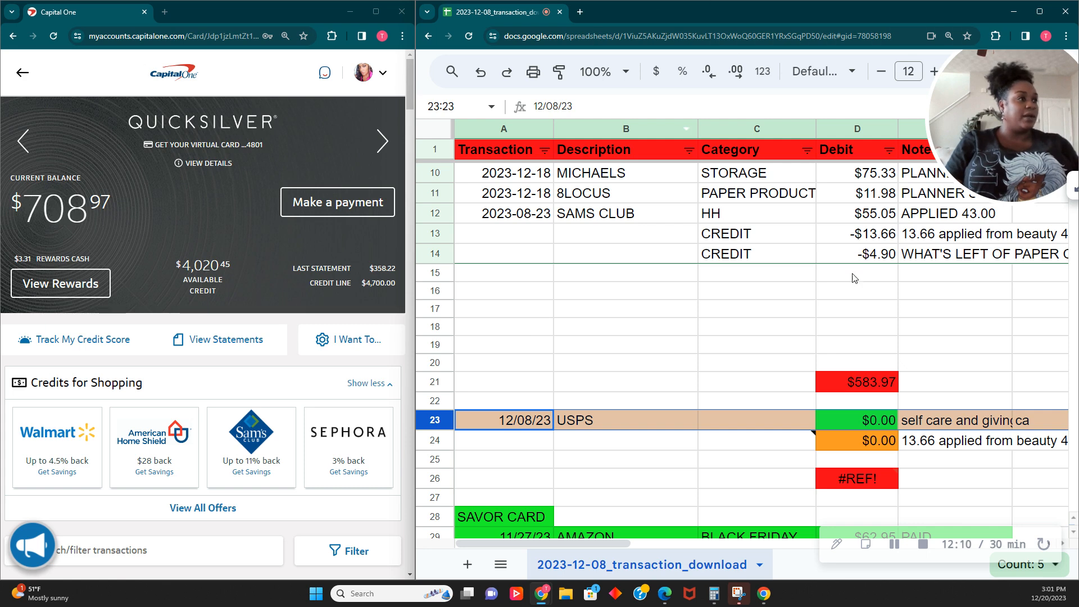
{"action": "left_click", "coordinate": [853, 476]}
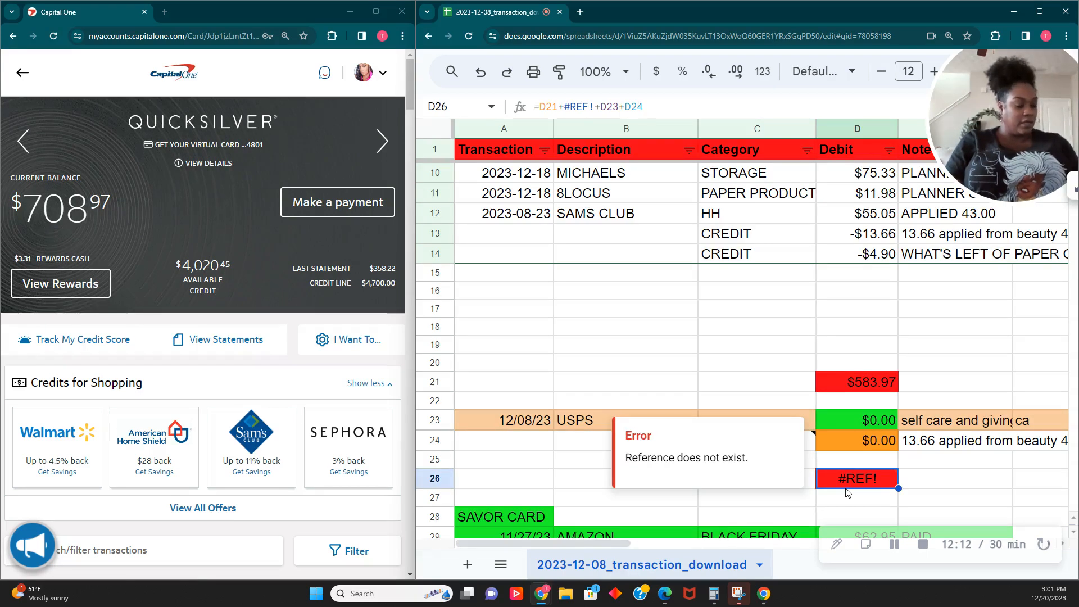
{"action": "key", "text": "Delete"}
Delete the USPS row, the 13.66 credit note row and the emptied red total row below the D21 total.
{"action": "left_click", "coordinate": [855, 430]}
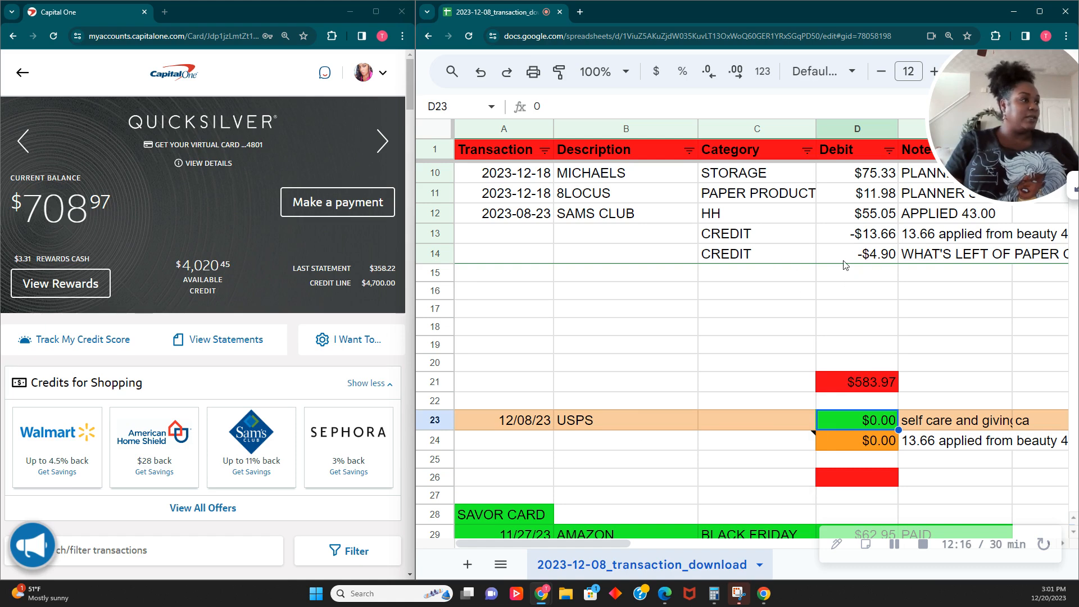
{"action": "right_click", "coordinate": [443, 425]}
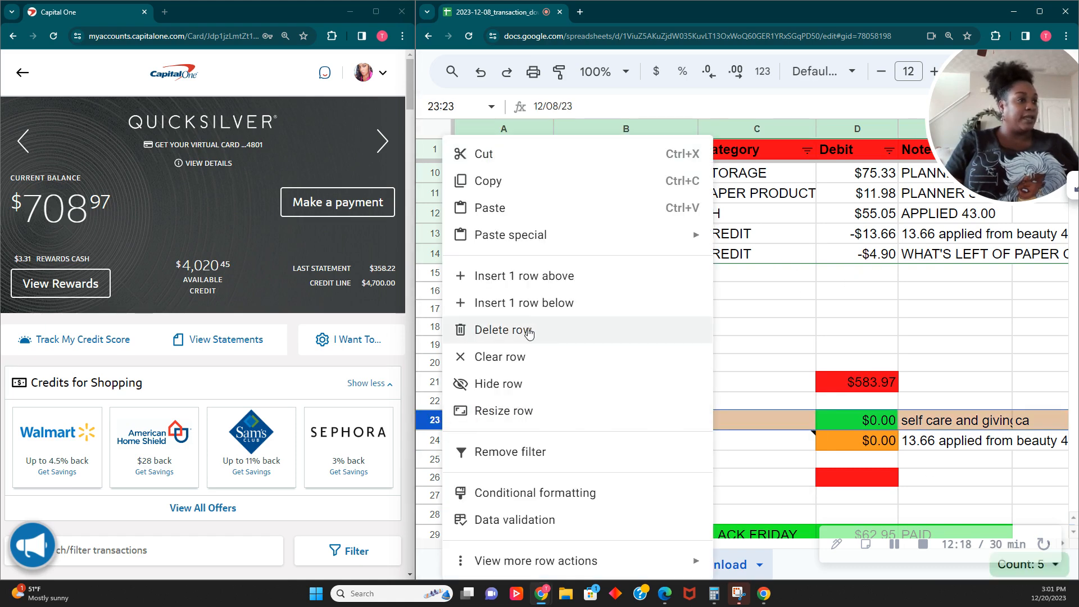
{"action": "left_click", "coordinate": [524, 332]}
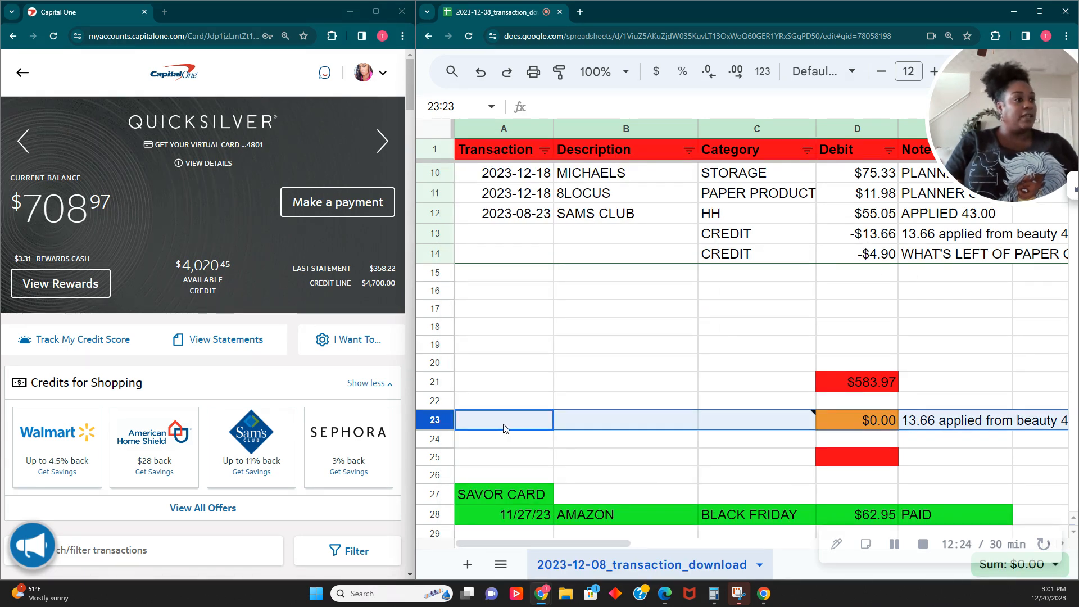
{"action": "right_click", "coordinate": [443, 427]}
{"action": "left_click", "coordinate": [525, 332]}
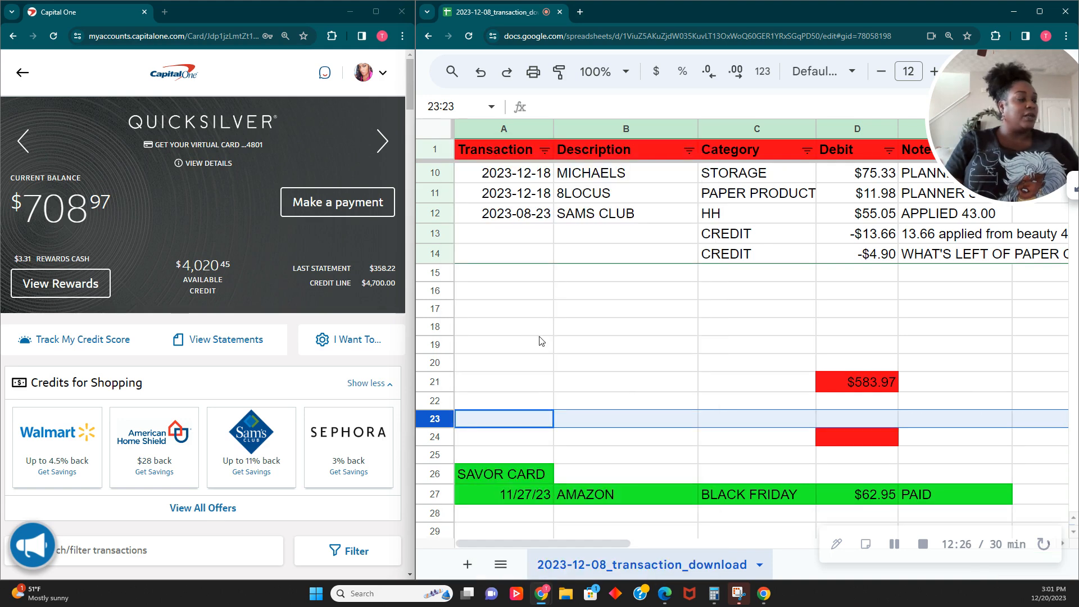
{"action": "right_click", "coordinate": [443, 438]}
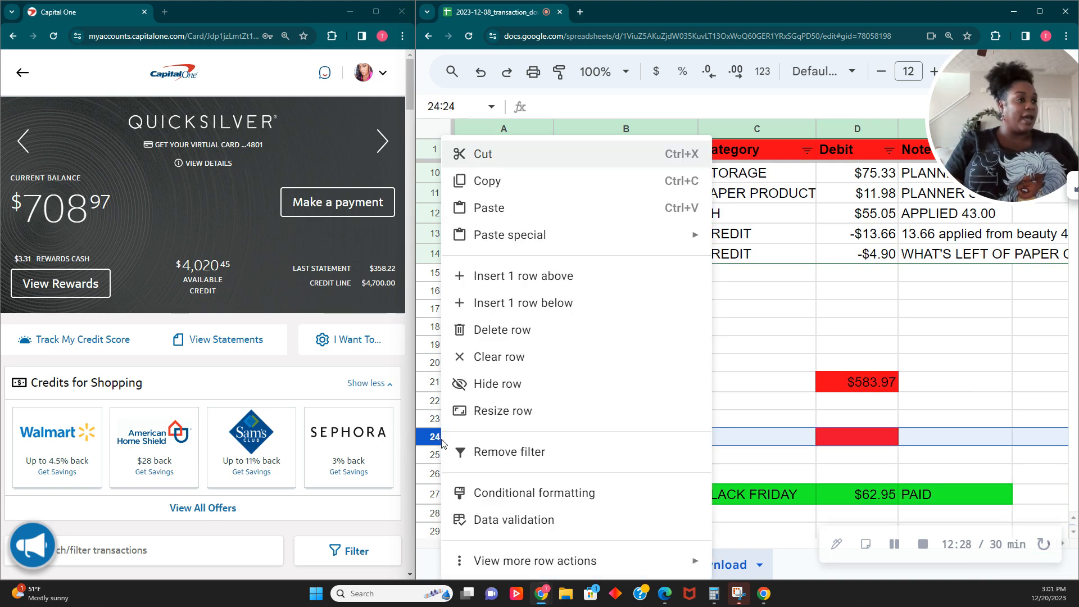
{"action": "left_click", "coordinate": [505, 331]}
Calculate 708.97 - 125 in Calculator to compare the card balance less the scheduled payment with the D21 total.
{"action": "scroll", "coordinate": [596, 437], "scroll_direction": "up", "scroll_amount": 3}
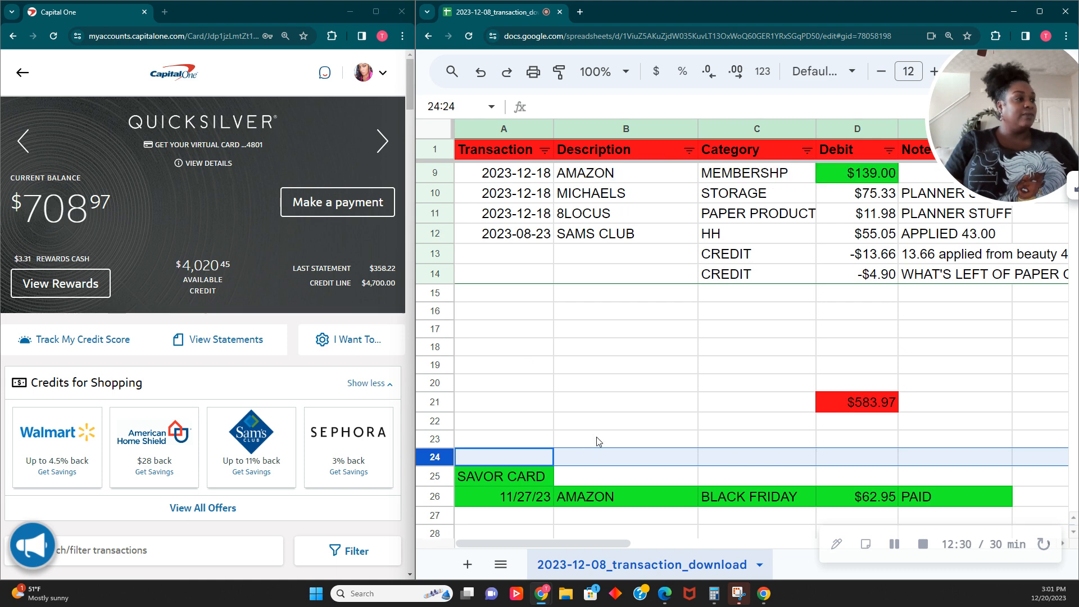
{"action": "scroll", "coordinate": [624, 427], "scroll_direction": "down", "scroll_amount": 1}
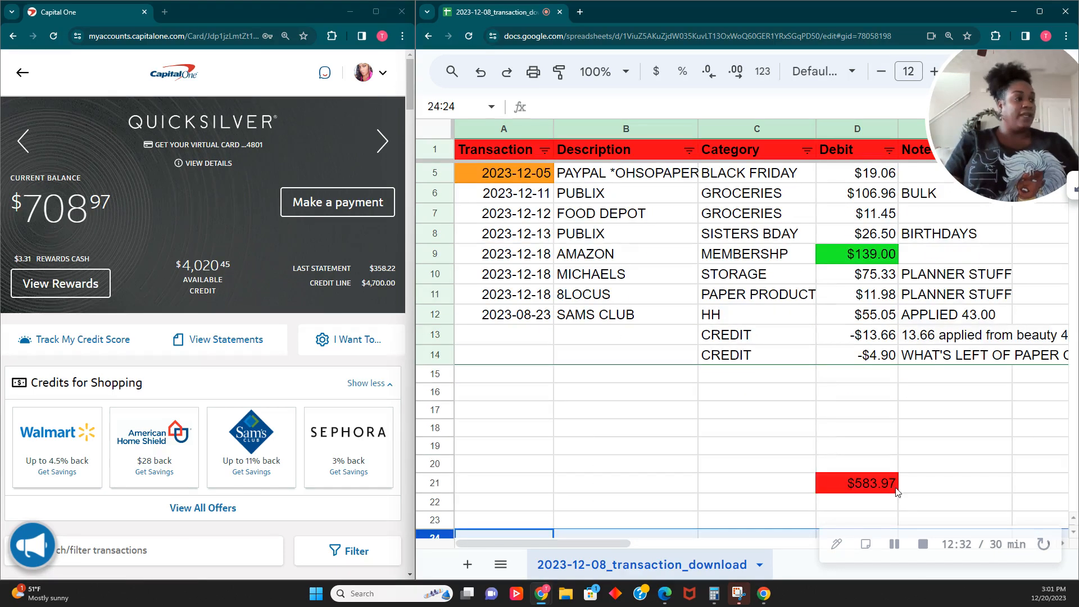
{"action": "scroll", "coordinate": [680, 419], "scroll_direction": "up", "scroll_amount": 1}
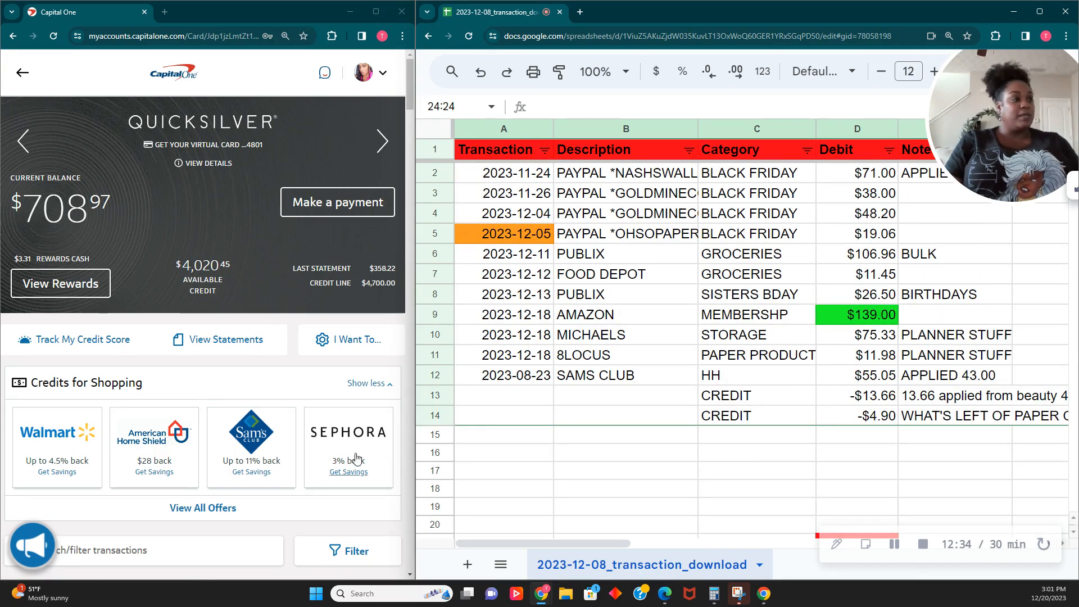
{"action": "left_click", "coordinate": [713, 598]}
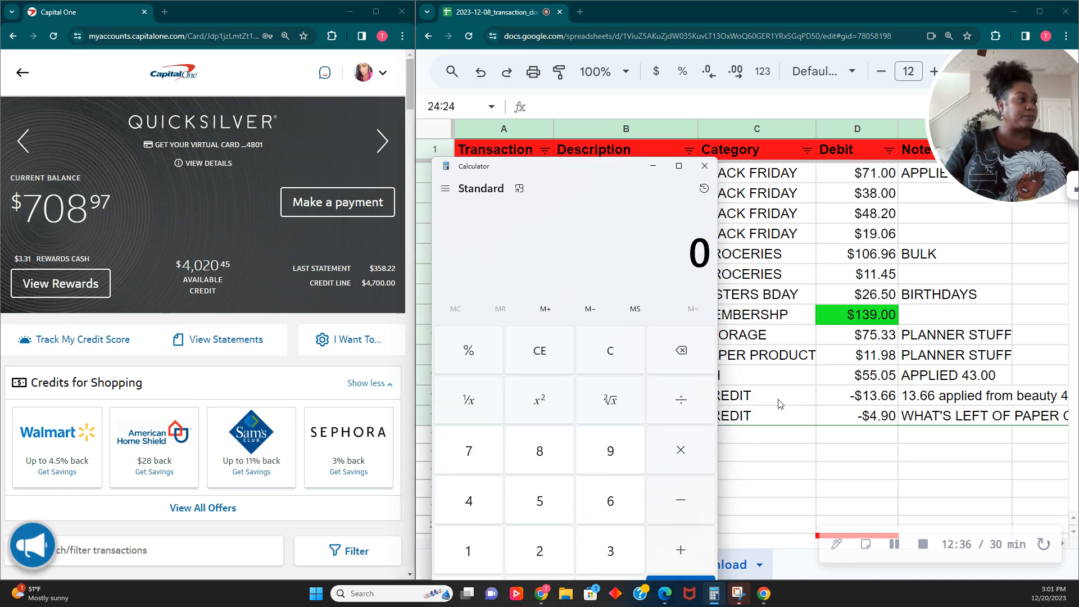
{"action": "scroll", "coordinate": [821, 422], "scroll_direction": "down", "scroll_amount": 1}
{"action": "type", "text": "708.97"}
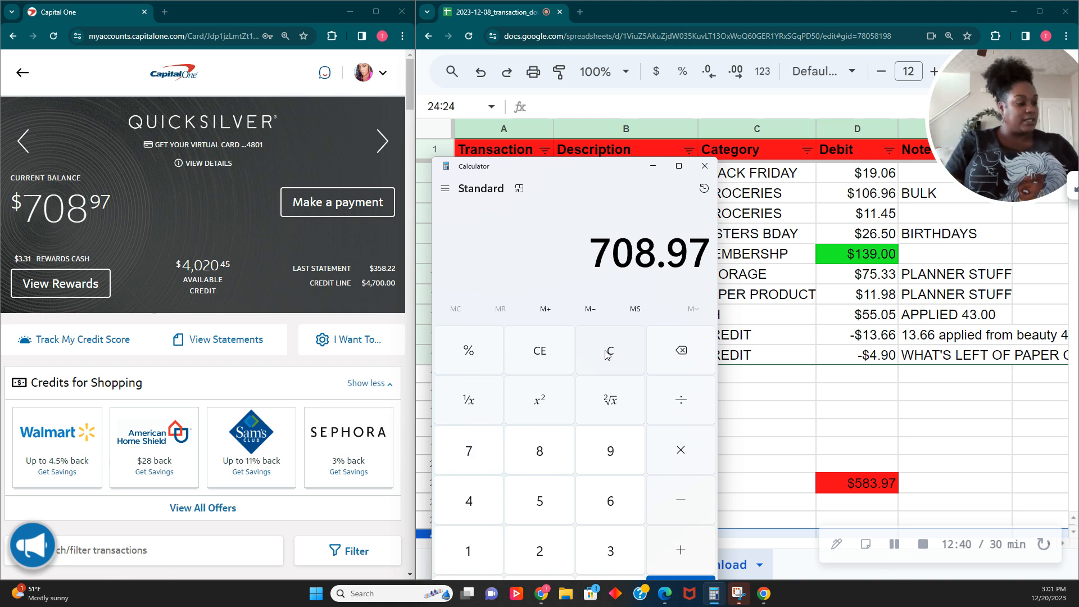
{"action": "type", "text": " - 125"}
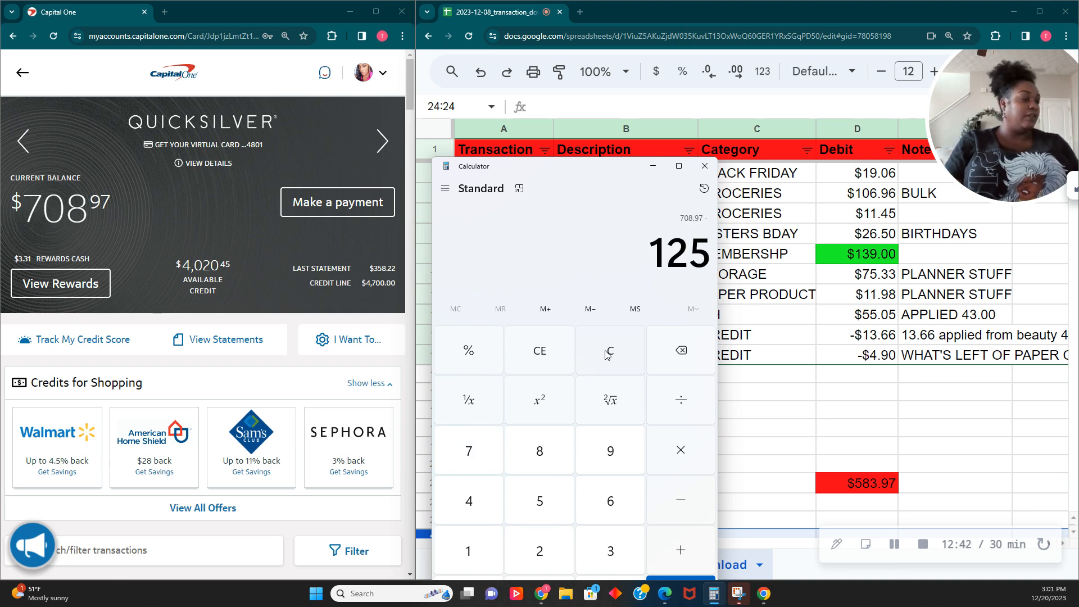
{"action": "key", "text": "Return"}
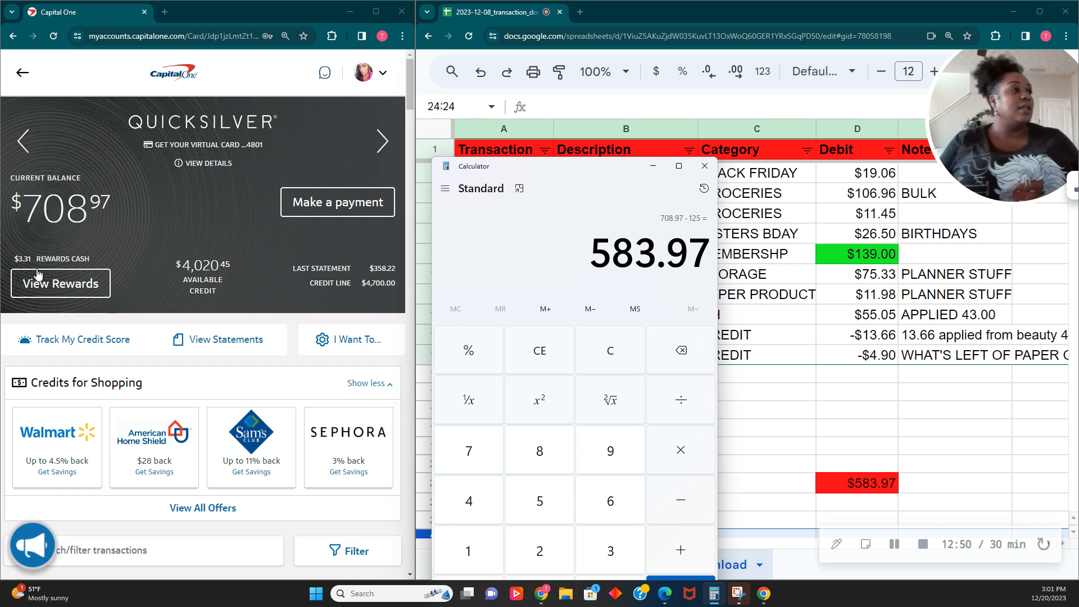
{"action": "left_click", "coordinate": [612, 333]}
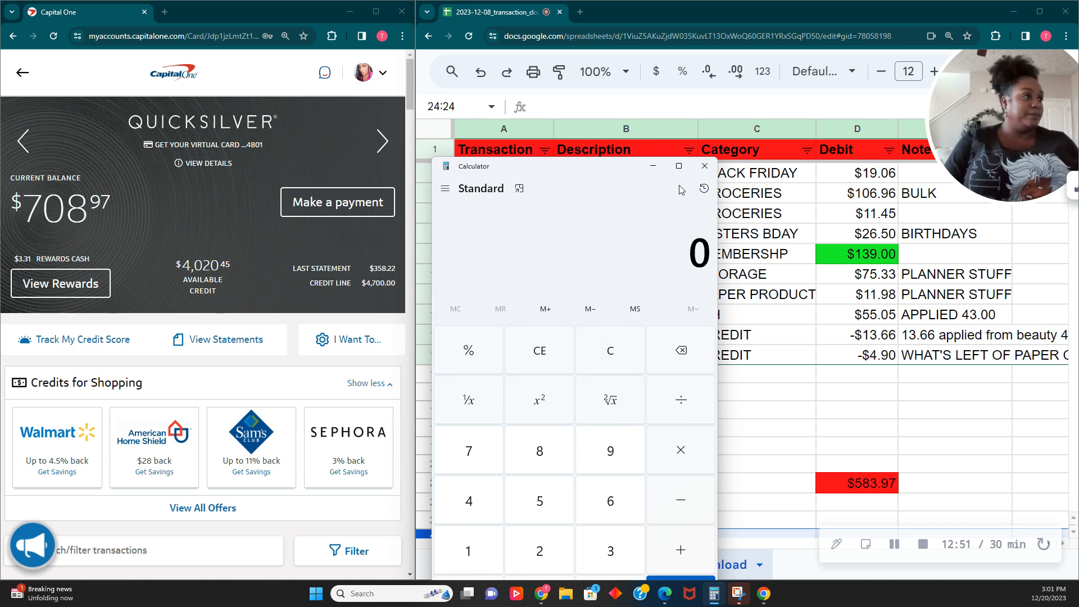
{"action": "left_click", "coordinate": [653, 166]}
Review the card's scheduled payment, pending transactions with their total, and current balance against the sheet's rows.
{"action": "scroll", "coordinate": [751, 358], "scroll_direction": "down", "scroll_amount": 1}
{"action": "scroll", "coordinate": [132, 399], "scroll_direction": "down", "scroll_amount": 8}
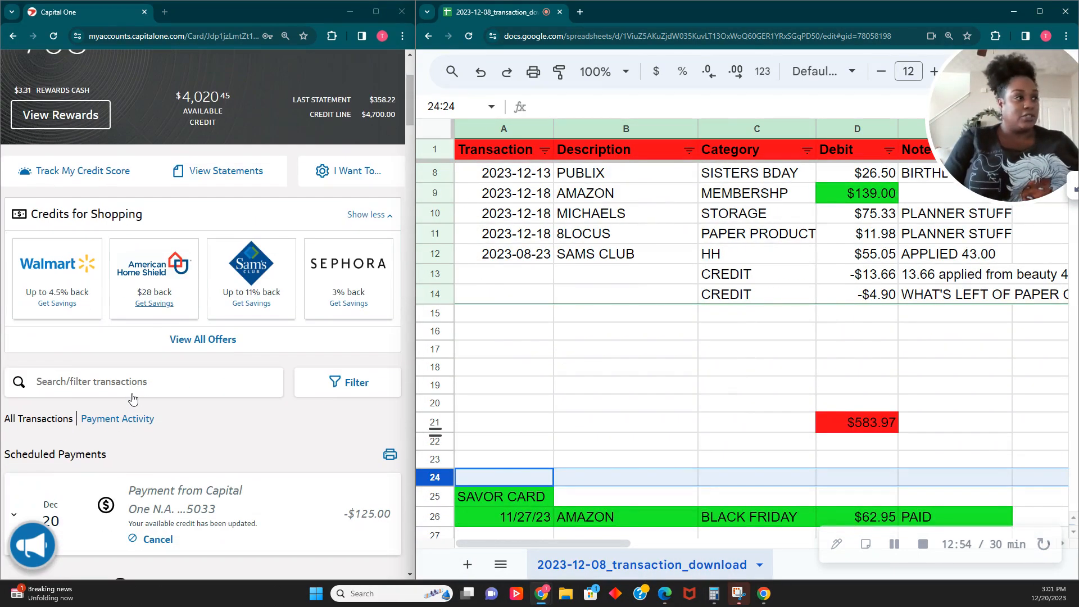
{"action": "scroll", "coordinate": [135, 405], "scroll_direction": "down", "scroll_amount": 1}
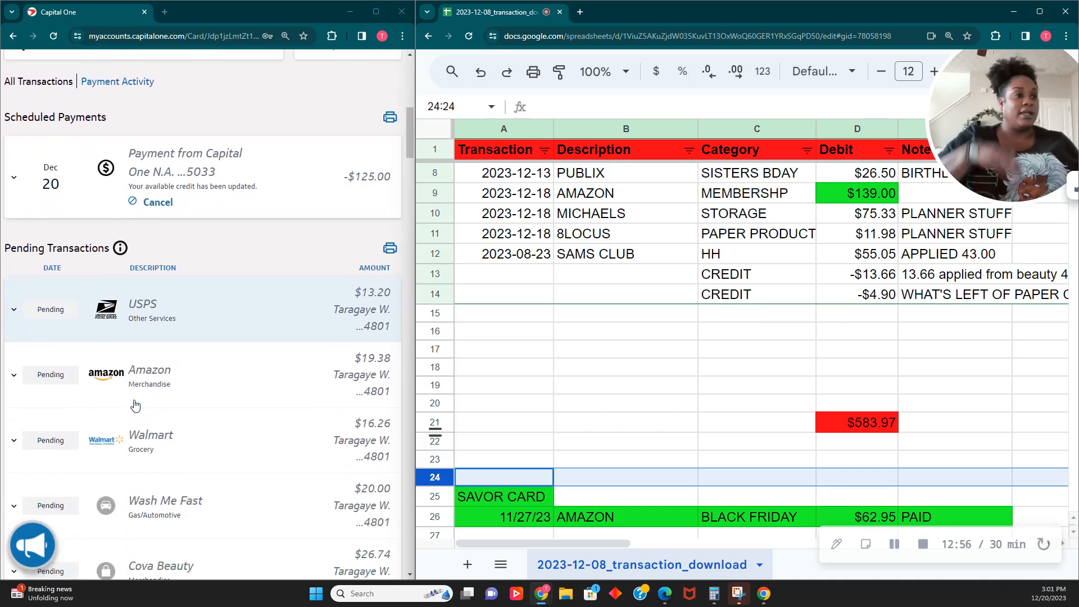
{"action": "scroll", "coordinate": [135, 405], "scroll_direction": "down", "scroll_amount": 7}
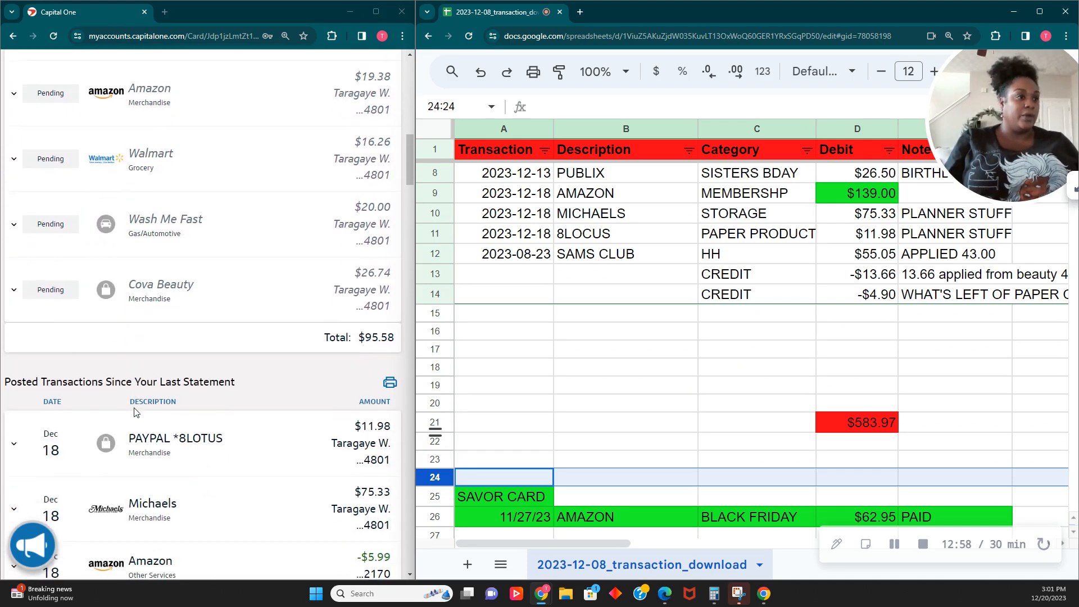
{"action": "scroll", "coordinate": [135, 412], "scroll_direction": "up", "scroll_amount": 3}
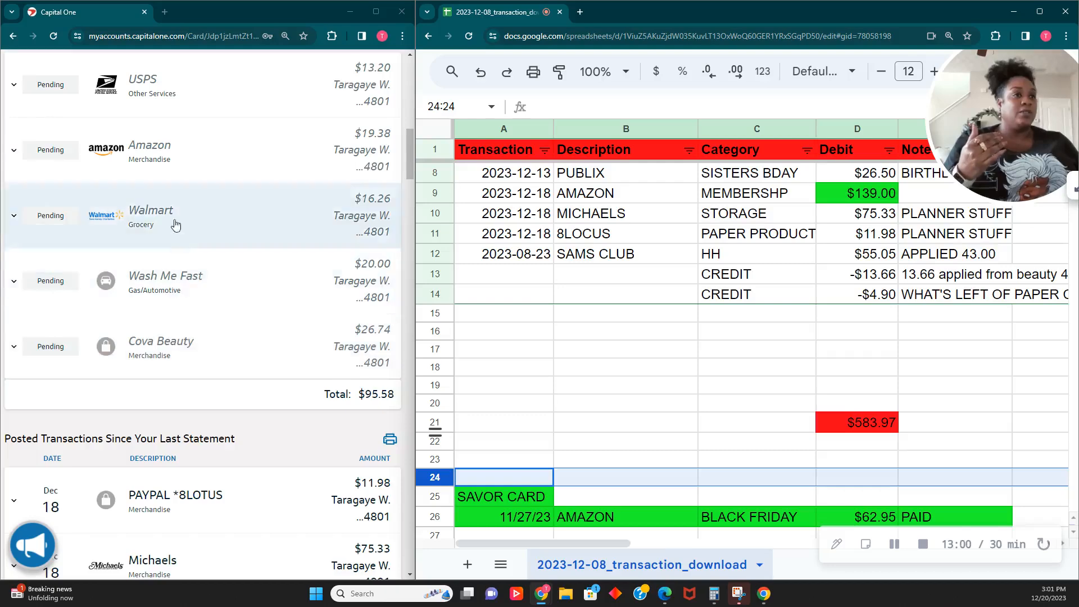
{"action": "scroll", "coordinate": [173, 212], "scroll_direction": "up", "scroll_amount": 5}
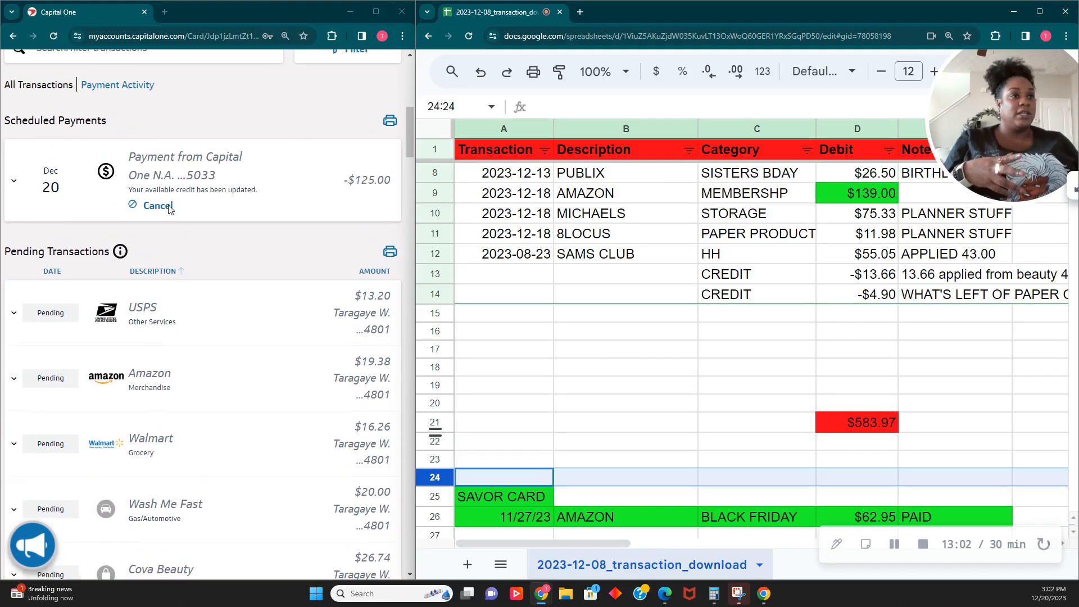
{"action": "scroll", "coordinate": [171, 218], "scroll_direction": "up", "scroll_amount": 8}
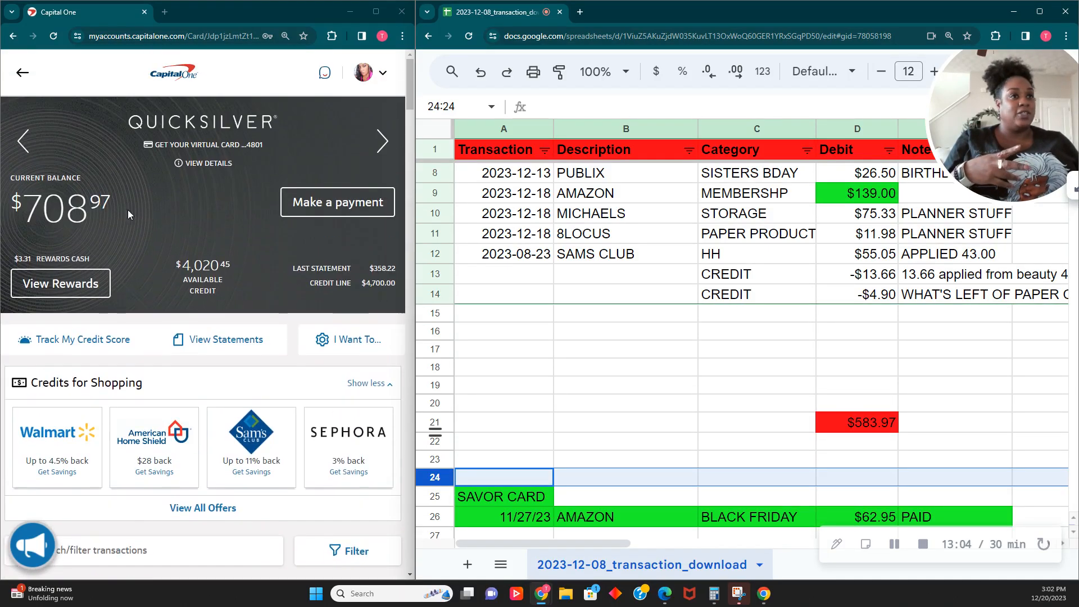
{"action": "scroll", "coordinate": [275, 355], "scroll_direction": "down", "scroll_amount": 4}
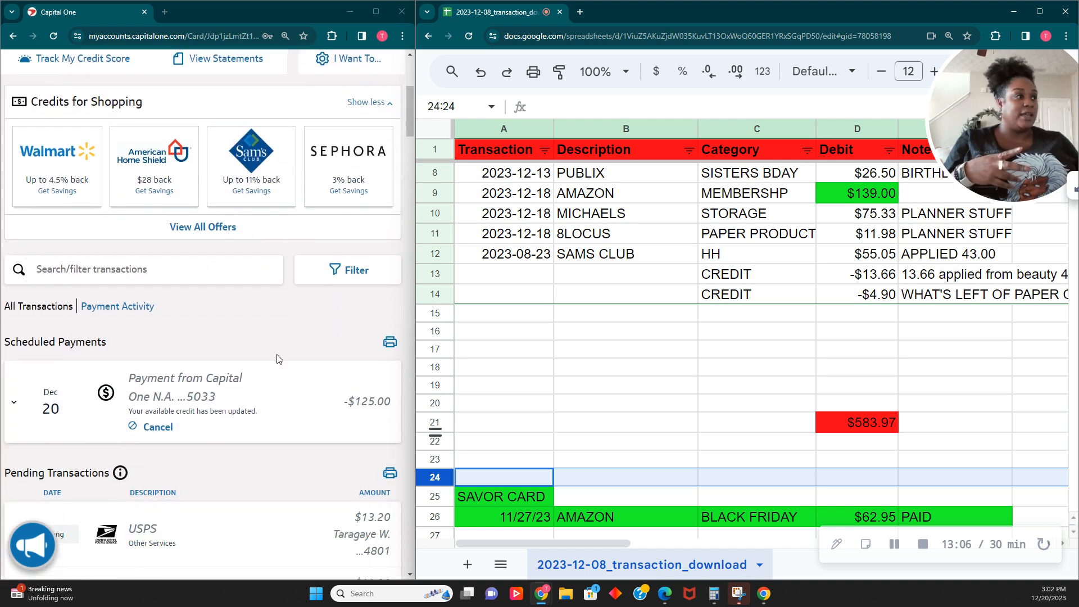
{"action": "scroll", "coordinate": [277, 359], "scroll_direction": "down", "scroll_amount": 6}
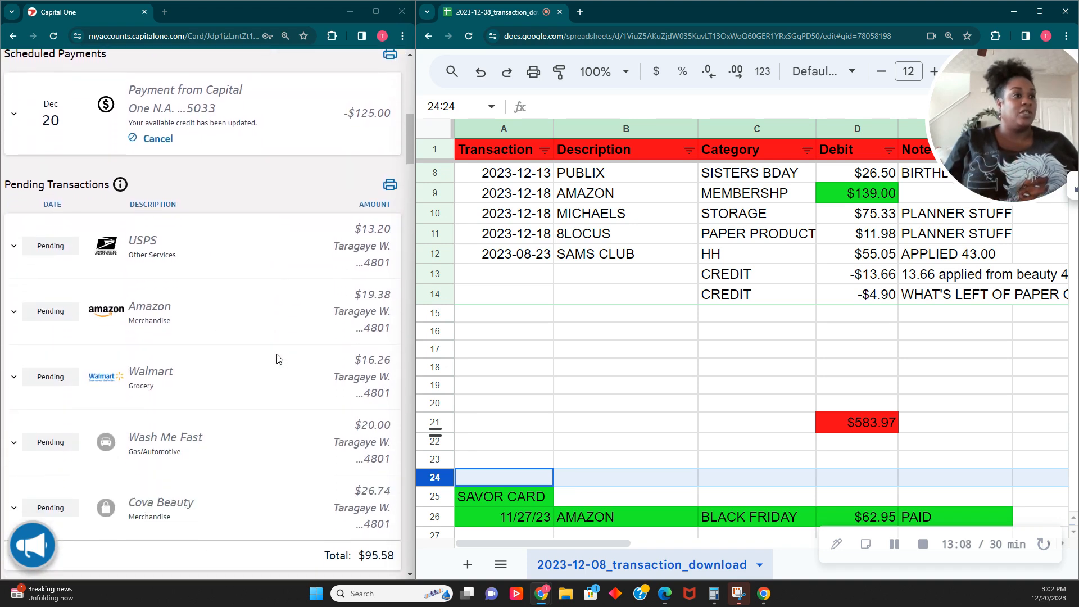
Shade the empty transaction date cells A15:A19 light blue for the pending charges.
{"action": "left_click", "coordinate": [504, 321]}
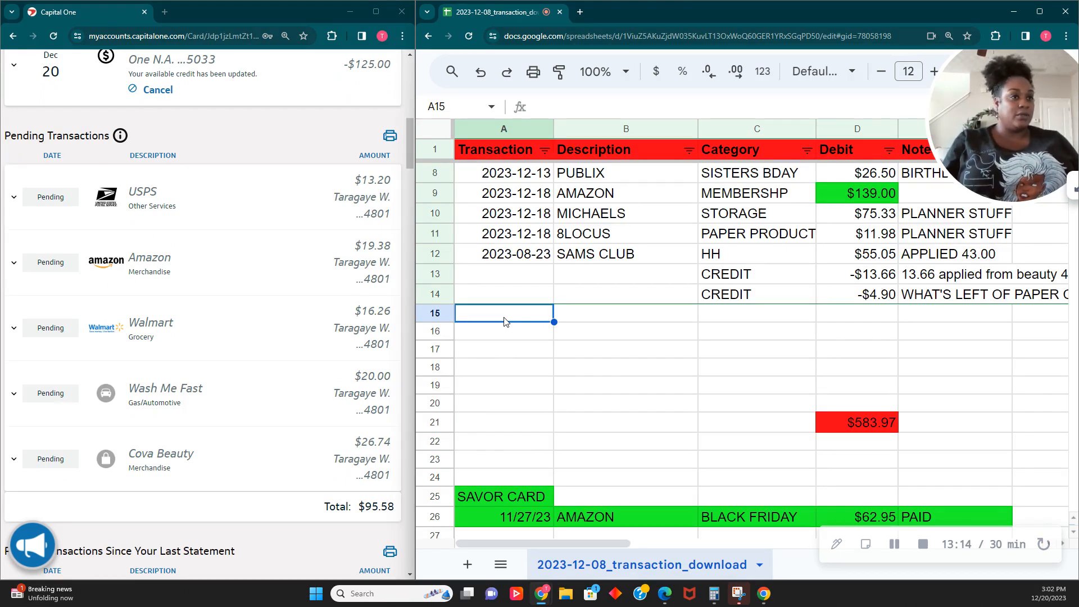
{"action": "left_click_drag", "start_coordinate": [504, 322], "coordinate": [507, 385]}
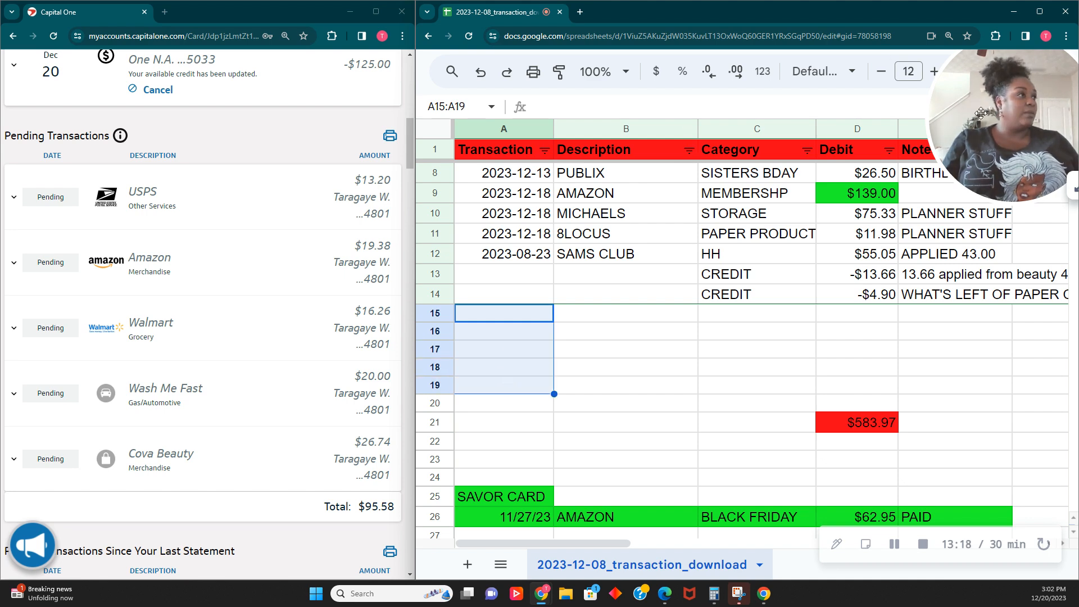
{"action": "left_click_drag", "start_coordinate": [980, 112], "coordinate": [1029, 156]}
{"action": "left_click", "coordinate": [967, 76]}
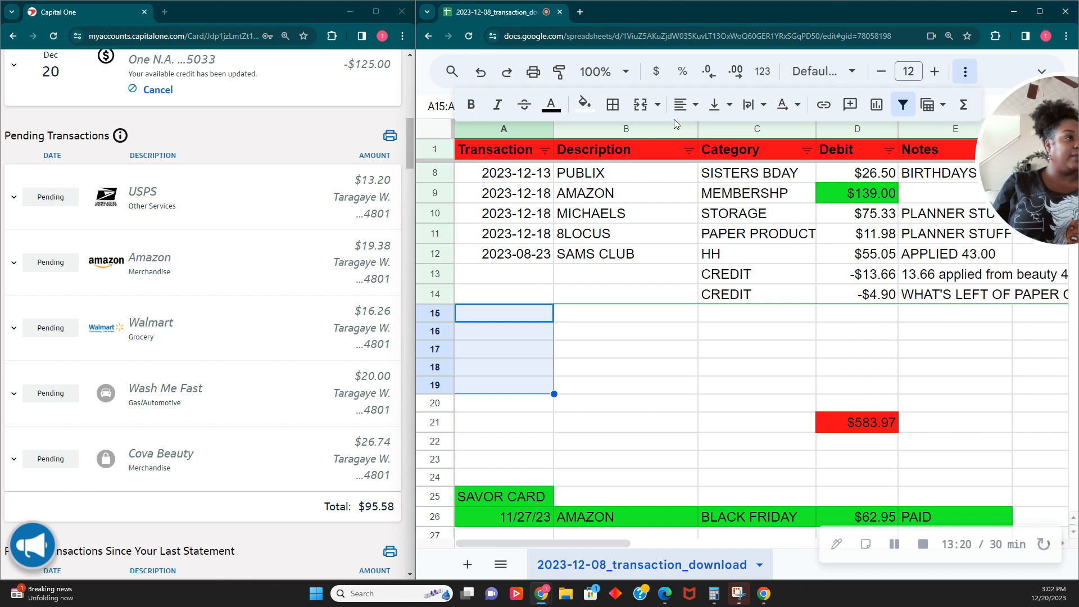
{"action": "left_click", "coordinate": [585, 104]}
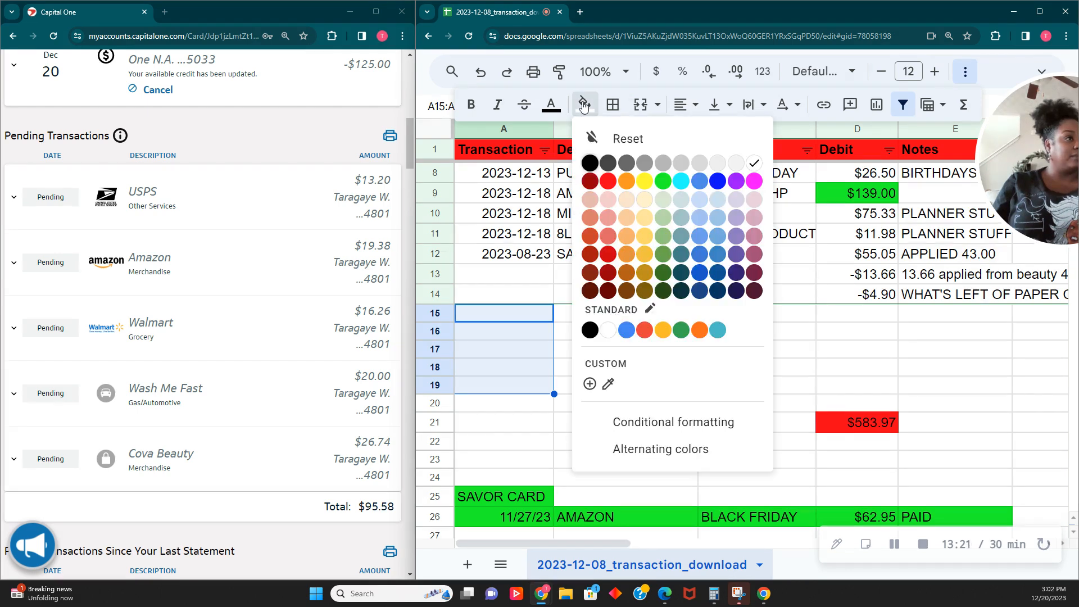
{"action": "left_click", "coordinate": [699, 181]}
{"action": "left_click", "coordinate": [584, 105]}
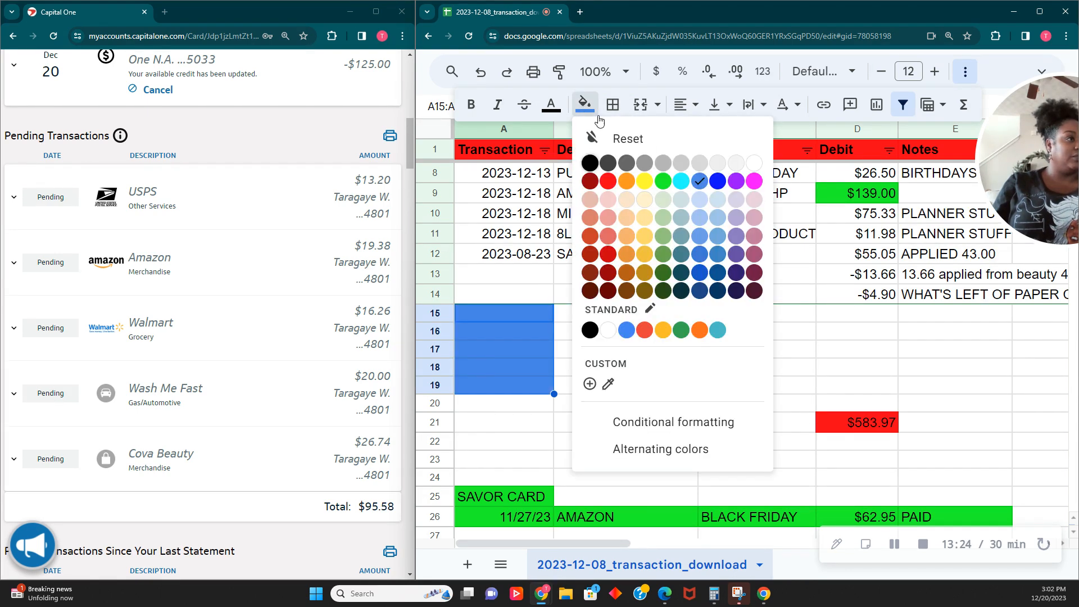
{"action": "left_click", "coordinate": [724, 210]}
{"action": "left_click", "coordinate": [553, 321]}
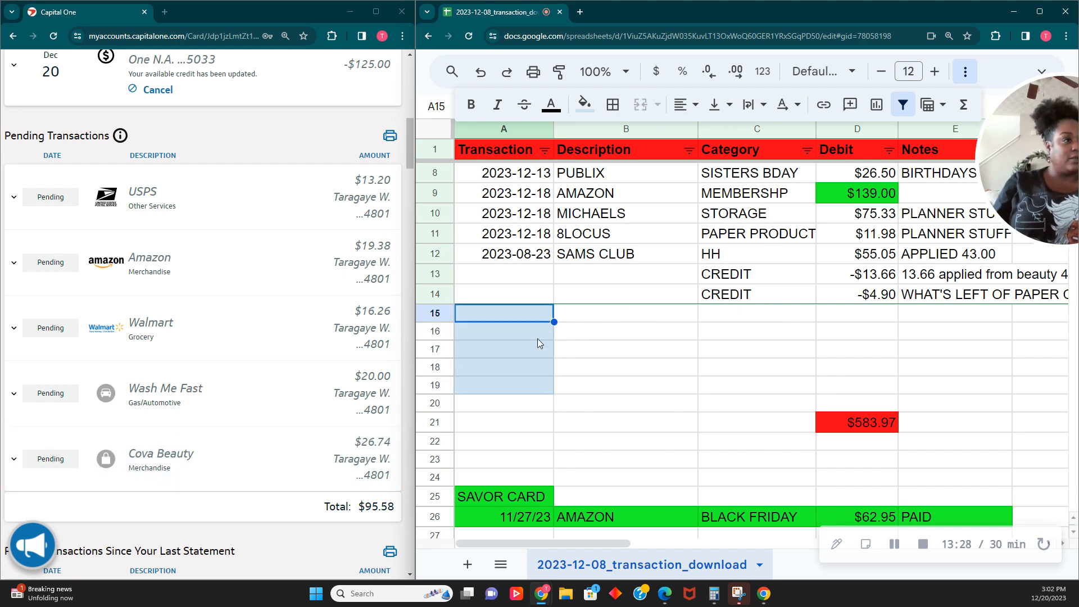
Record the pending COVA BEAUTY charge in row 15 with category BEAUTY and a debit of 26.74.
{"action": "left_click", "coordinate": [625, 319]}
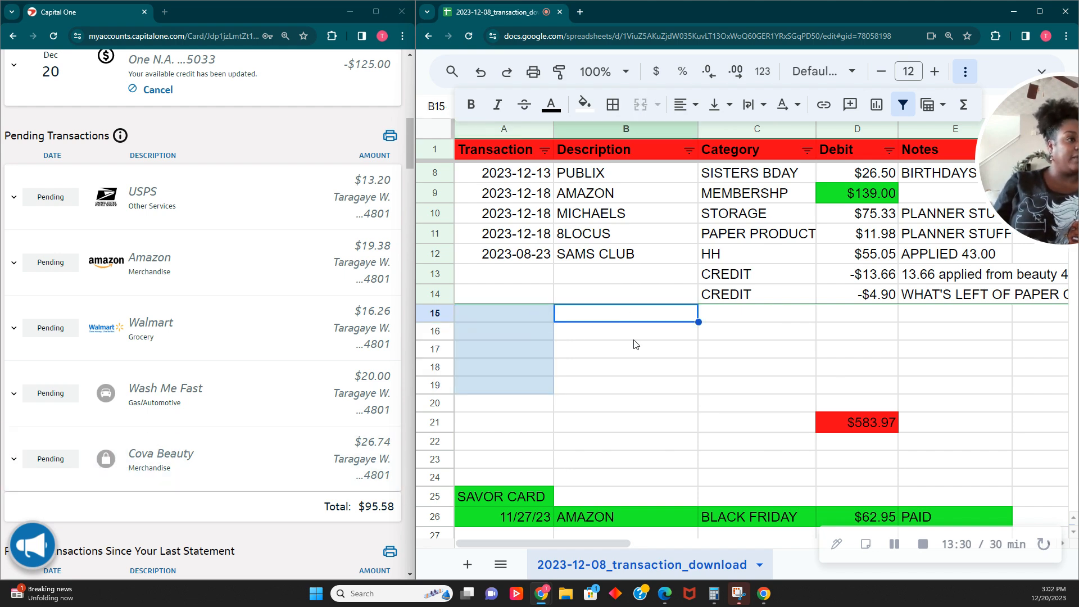
{"action": "type", "text": "COVA BEAUTY"}
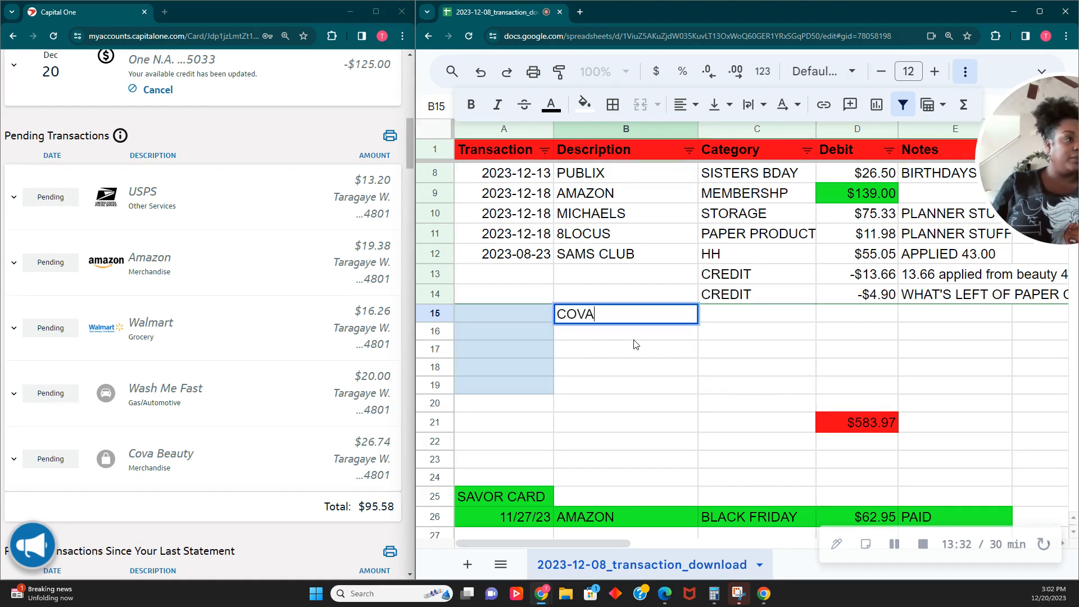
{"action": "key", "text": "Tab"}
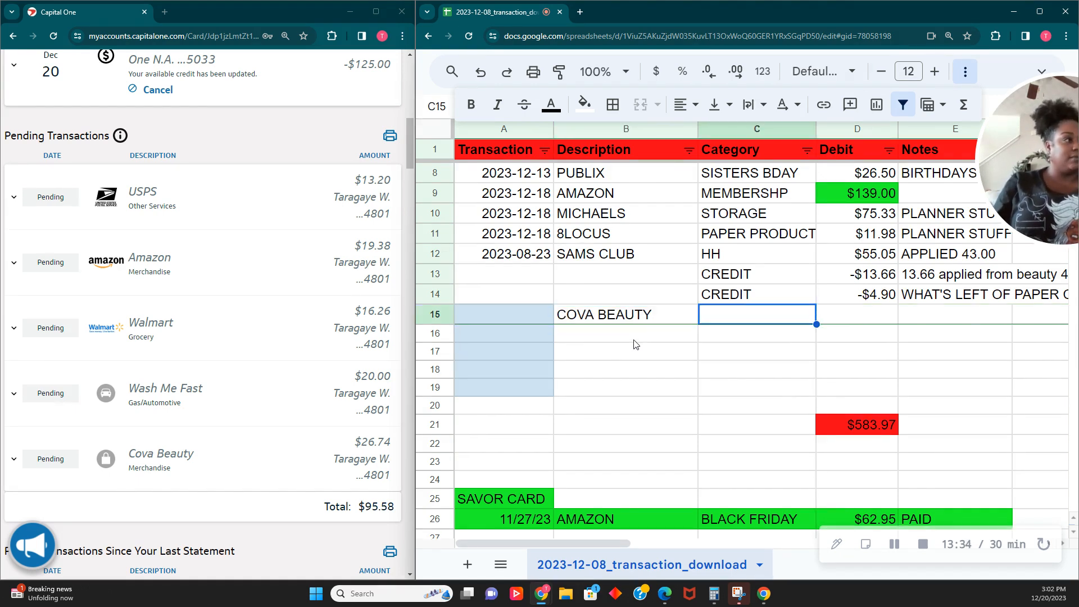
{"action": "left_click_drag", "start_coordinate": [1031, 156], "coordinate": [933, 162]}
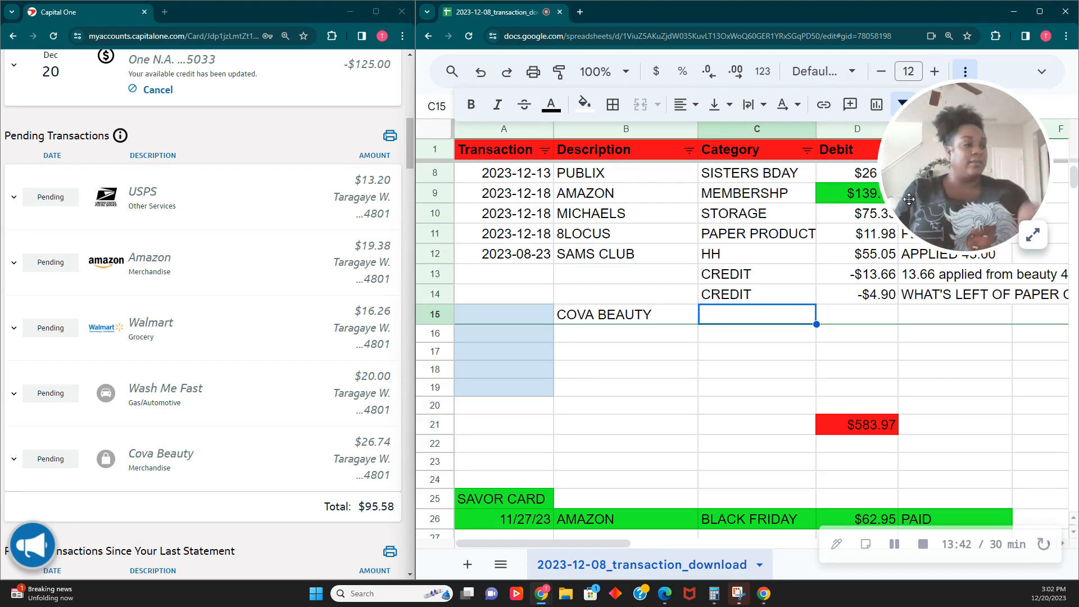
{"action": "type", "text": "BEAUTY"}
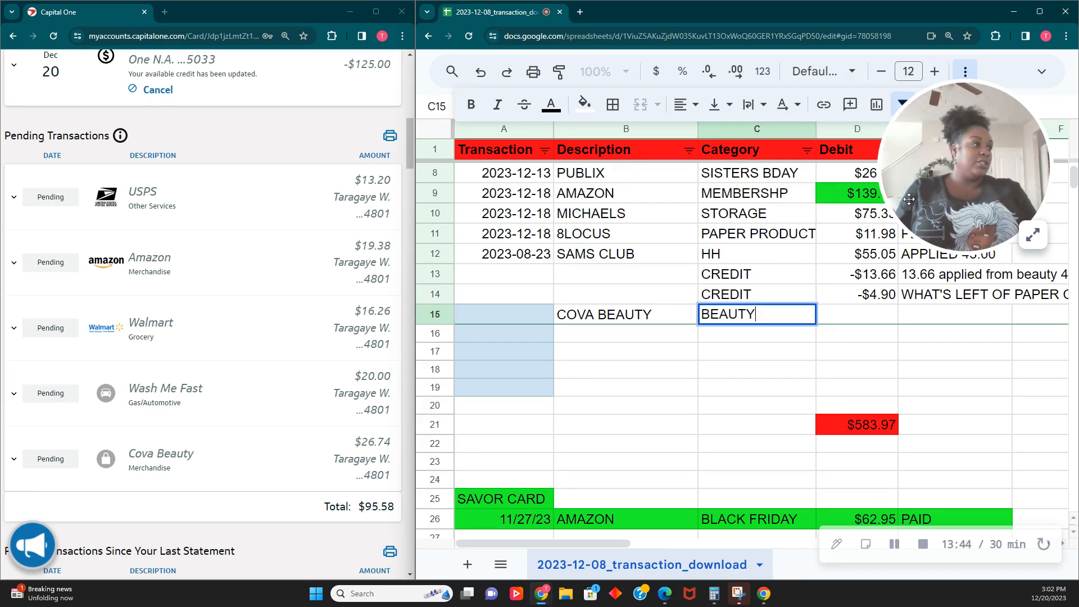
{"action": "key", "text": "Tab"}
{"action": "type", "text": "26.74"}
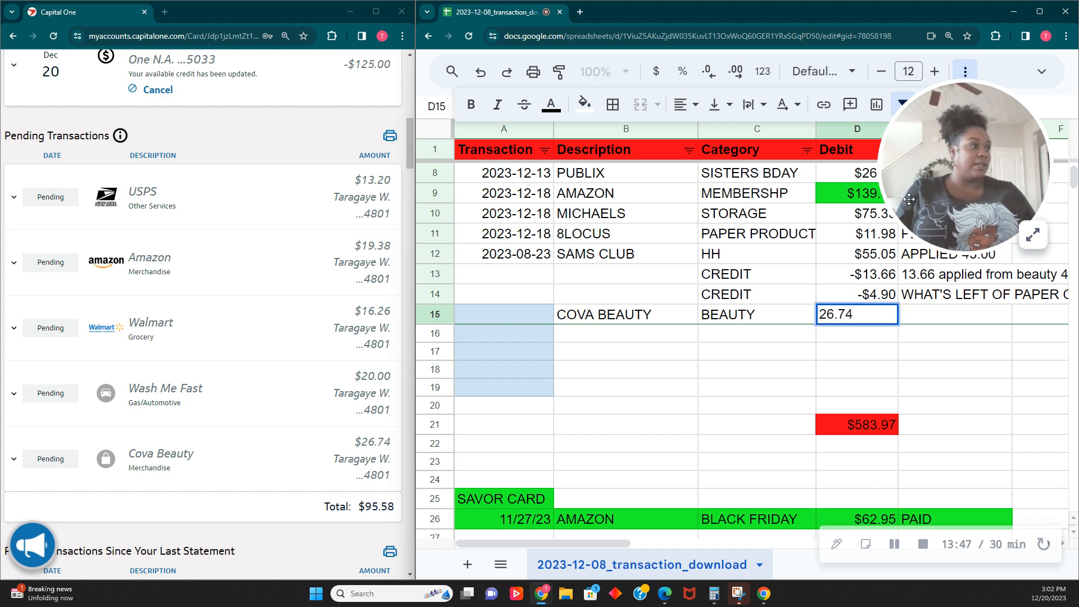
{"action": "key", "text": "Return"}
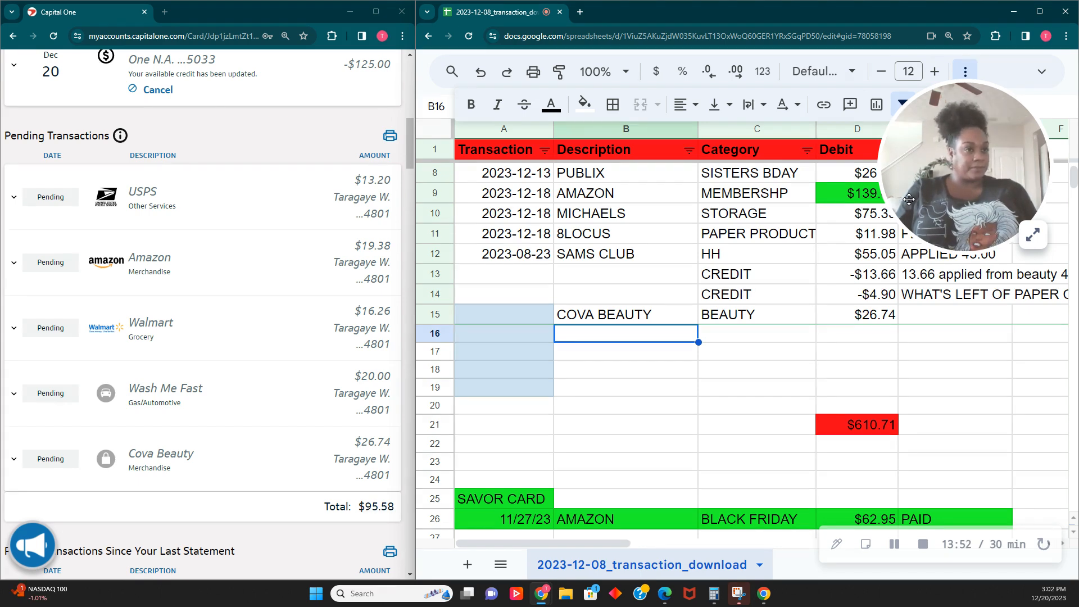
Add the pending WASH ME FAST charge to row 16 with the category CAR WASH.
{"action": "type", "text": "WAS"}
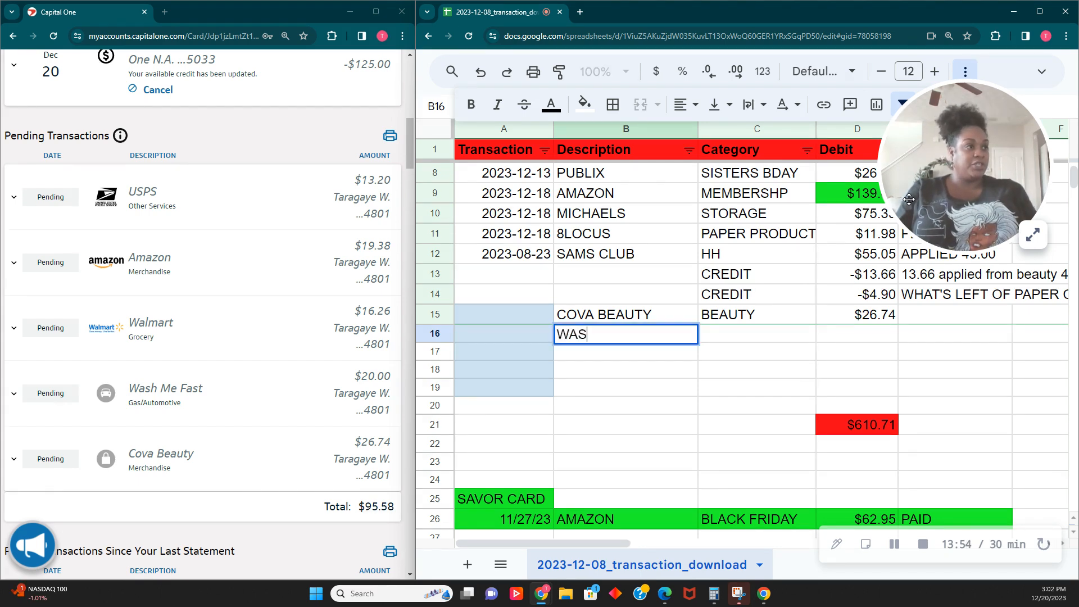
{"action": "type", "text": "H ME FAST"}
{"action": "key", "text": "Tab"}
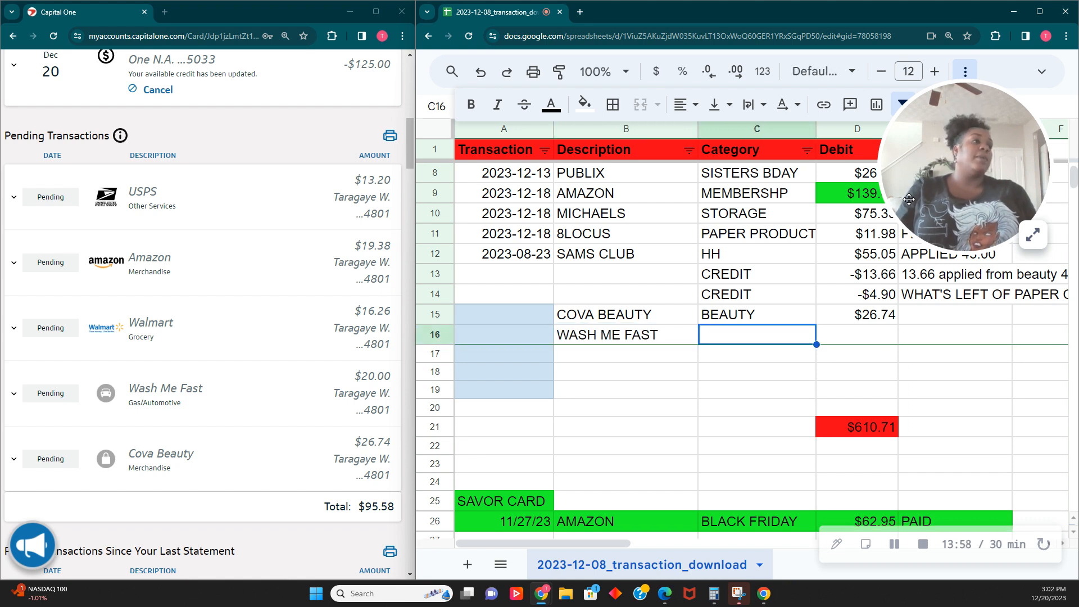
{"action": "type", "text": "CAR"}
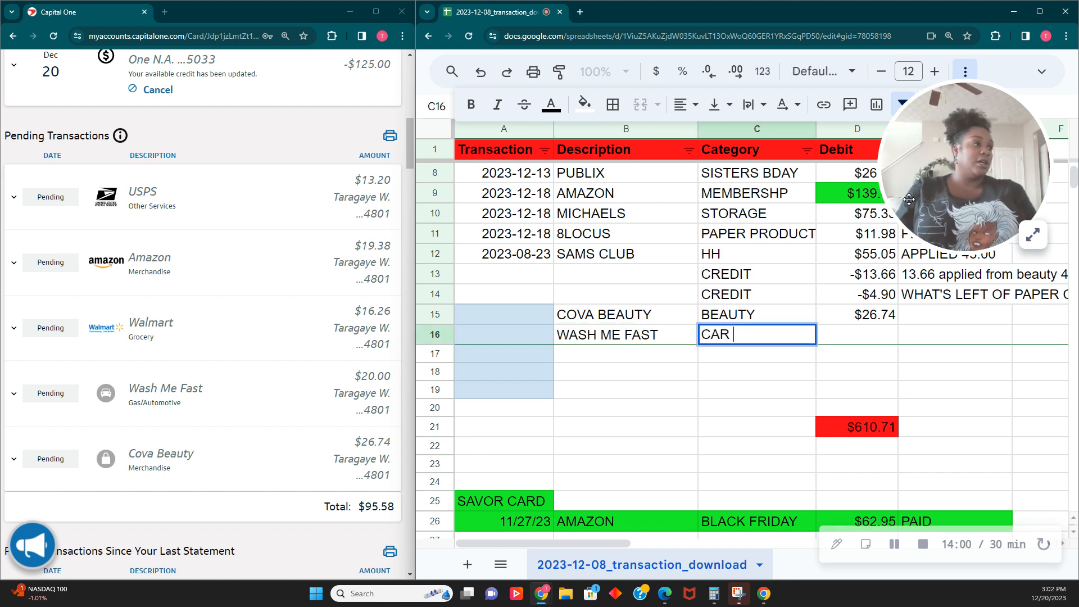
{"action": "type", "text": " WASH"}
{"action": "key", "text": "Tab"}
{"action": "key", "text": "Tab"}
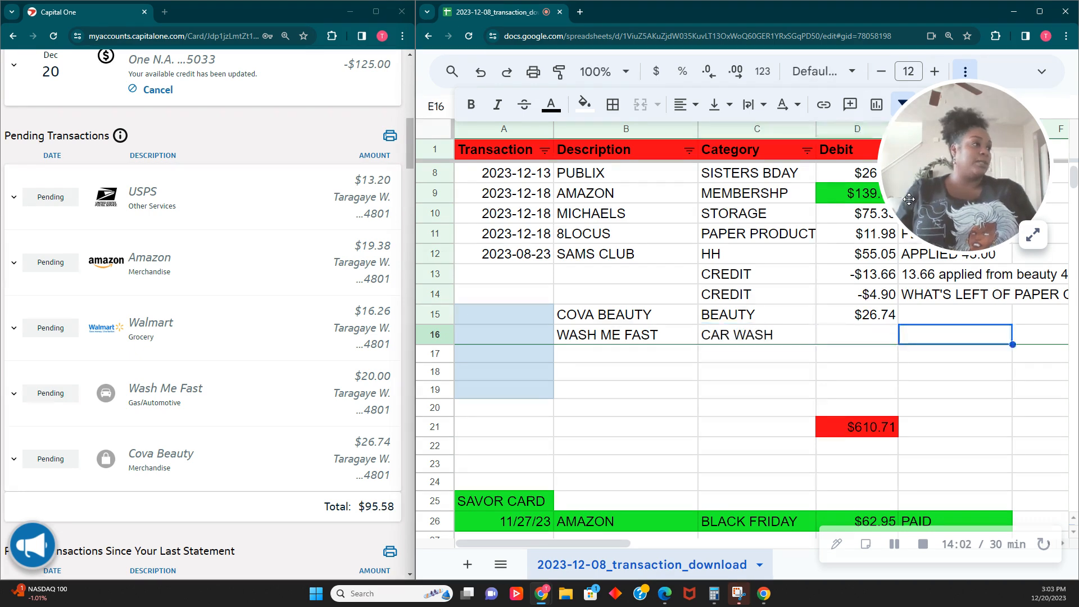
Change the WASH ME FAST category to CAR MAINT. and enter its debit as 20.00.
{"action": "key", "text": "shift+Tab"}
{"action": "key", "text": "shift+Tab"}
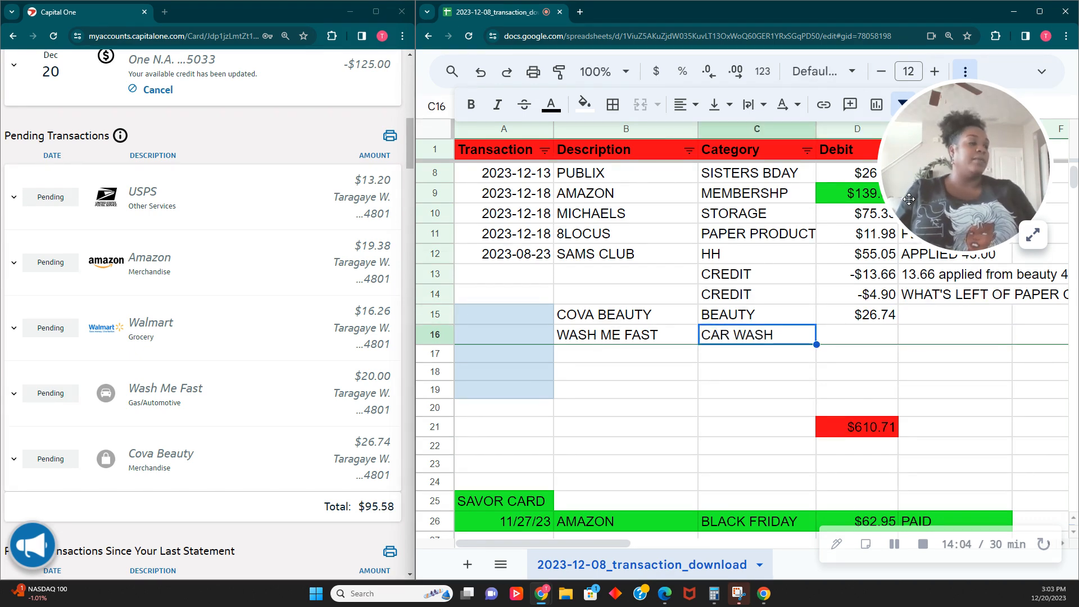
{"action": "type", "text": "A"}
{"action": "key", "text": "BackSpace"}
{"action": "type", "text": "CAR MAINT."}
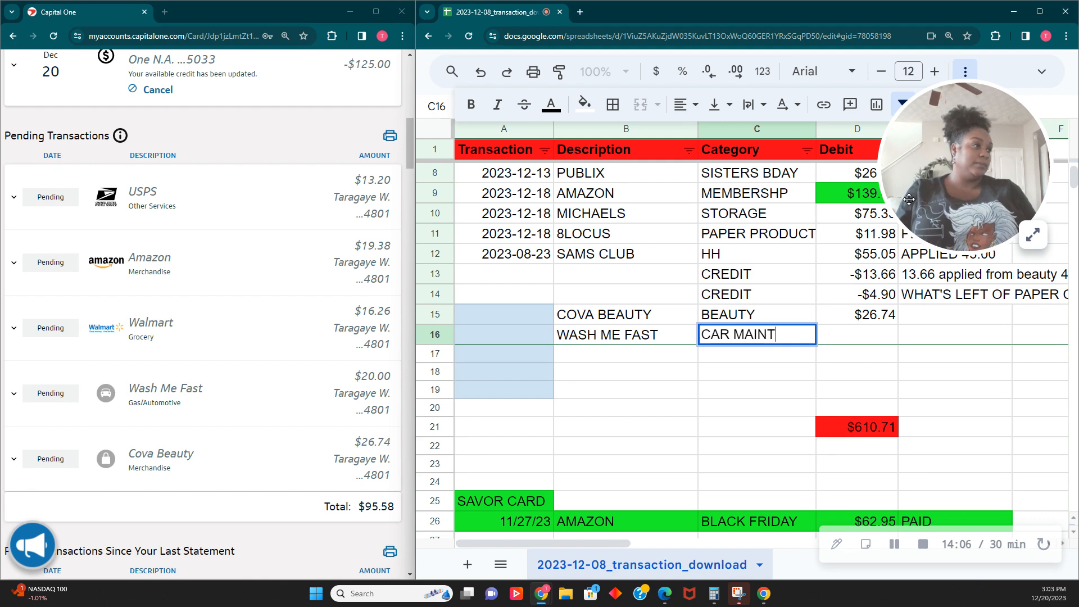
{"action": "key", "text": "Tab"}
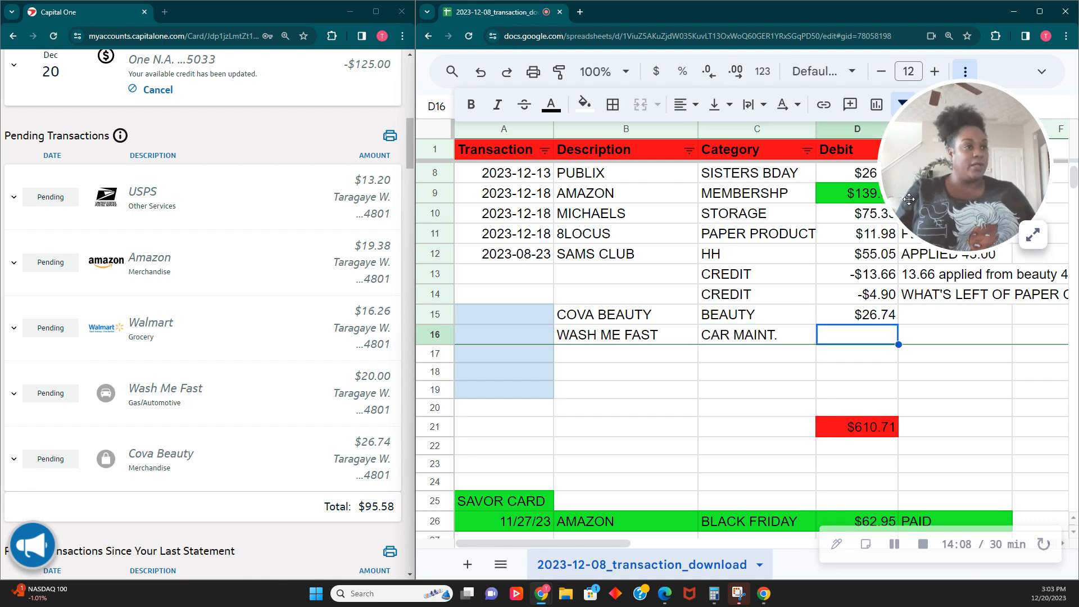
{"action": "type", "text": "20.00"}
{"action": "key", "text": "Return"}
Record the pending WALMART charge in row 17 with category HOUSEHOLD and a debit of 16.26.
{"action": "key", "text": "Return"}
{"action": "key", "text": "Left"}
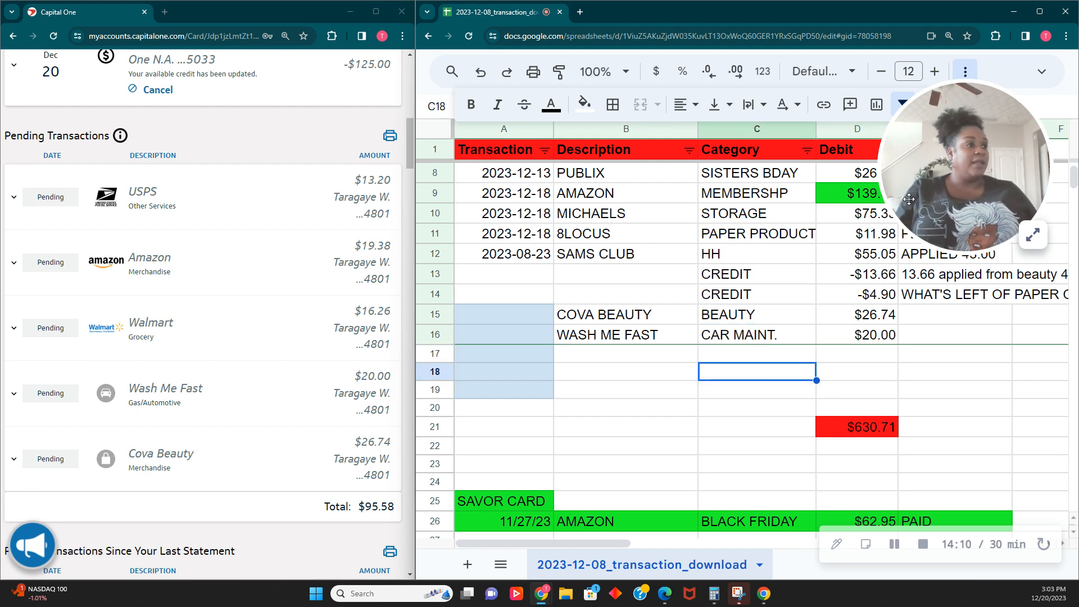
{"action": "key", "text": "Up"}
{"action": "key", "text": "Left"}
{"action": "type", "text": "WALMART"}
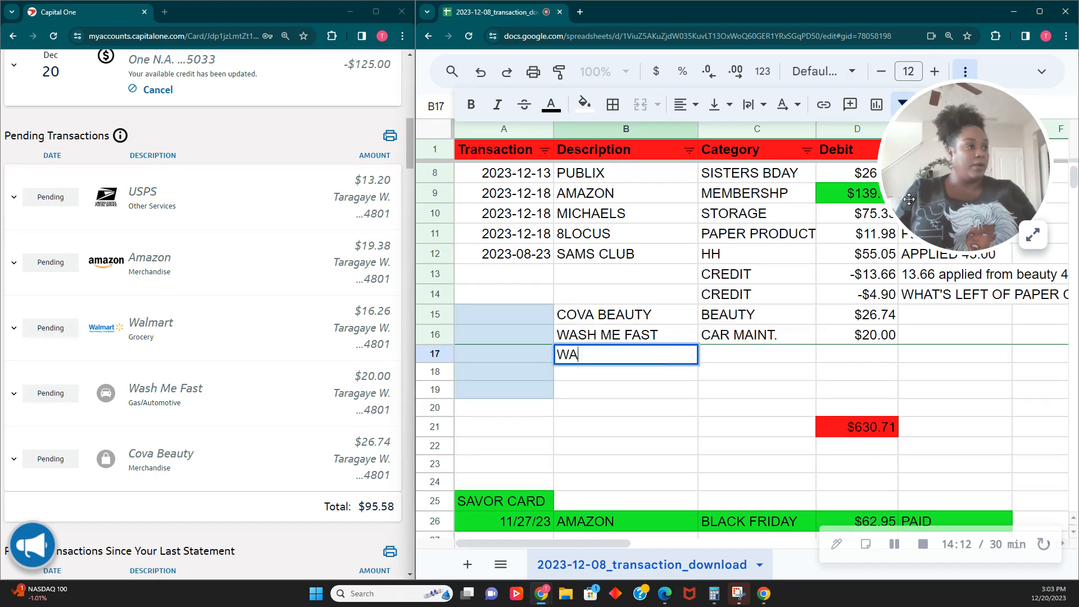
{"action": "key", "text": "Tab"}
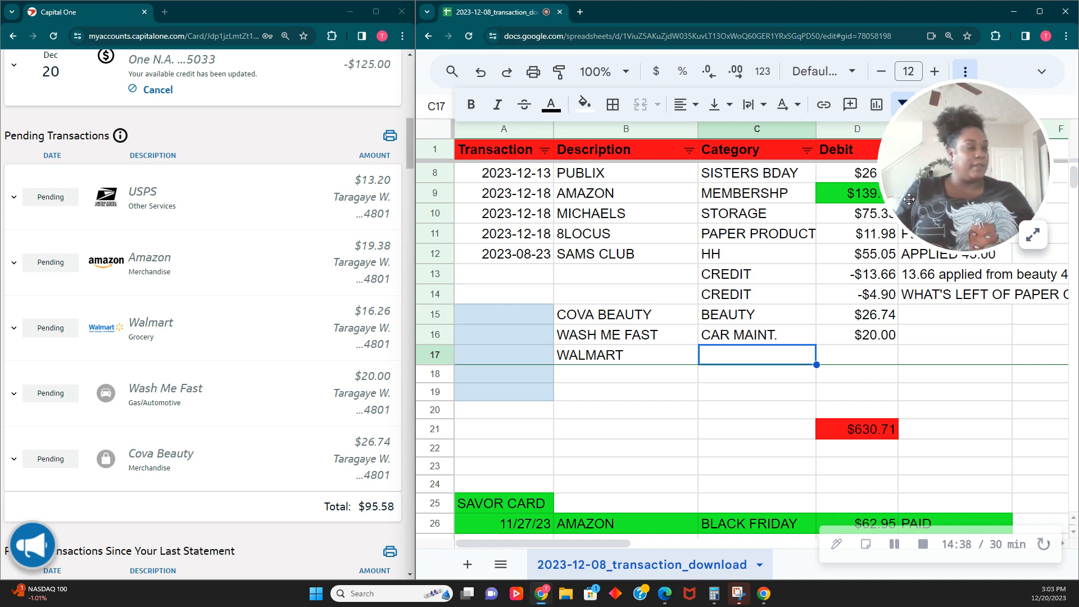
{"action": "type", "text": "HO"}
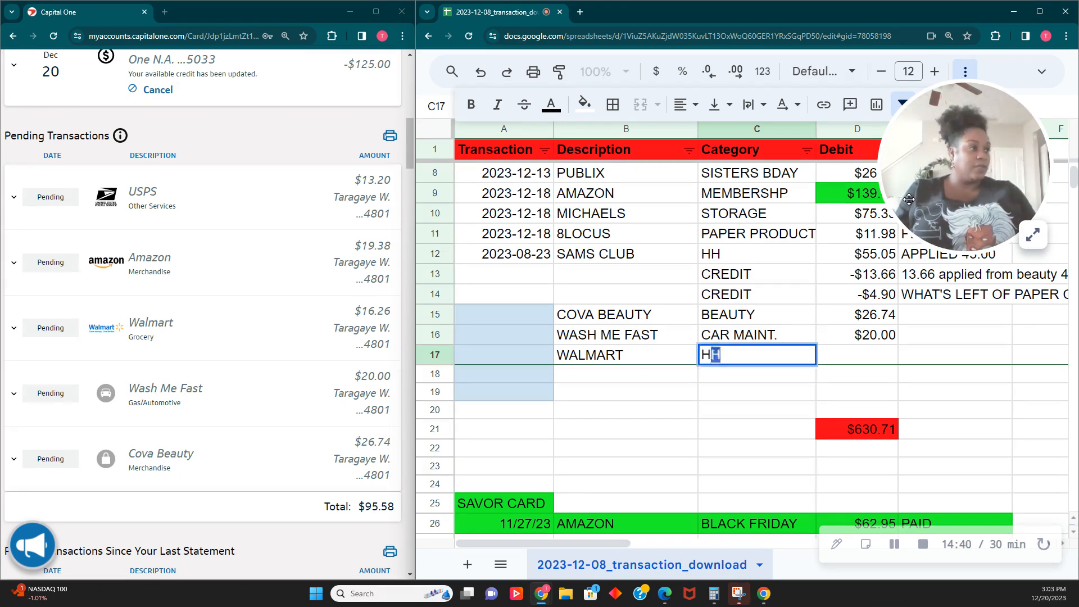
{"action": "key", "text": "BackSpace"}
{"action": "key", "text": "BackSpace"}
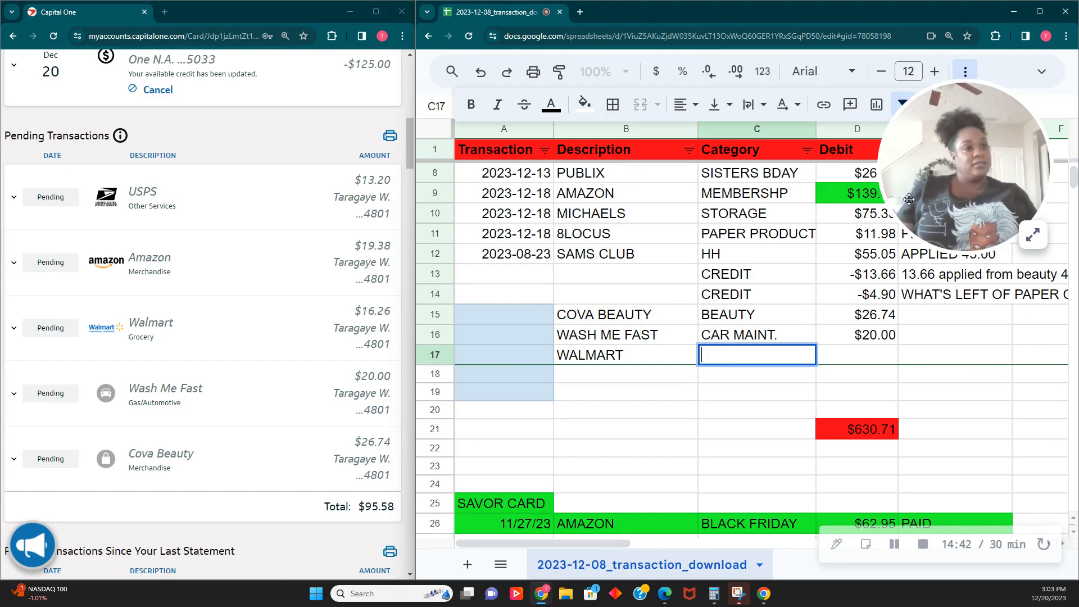
{"action": "type", "text": "HOU"}
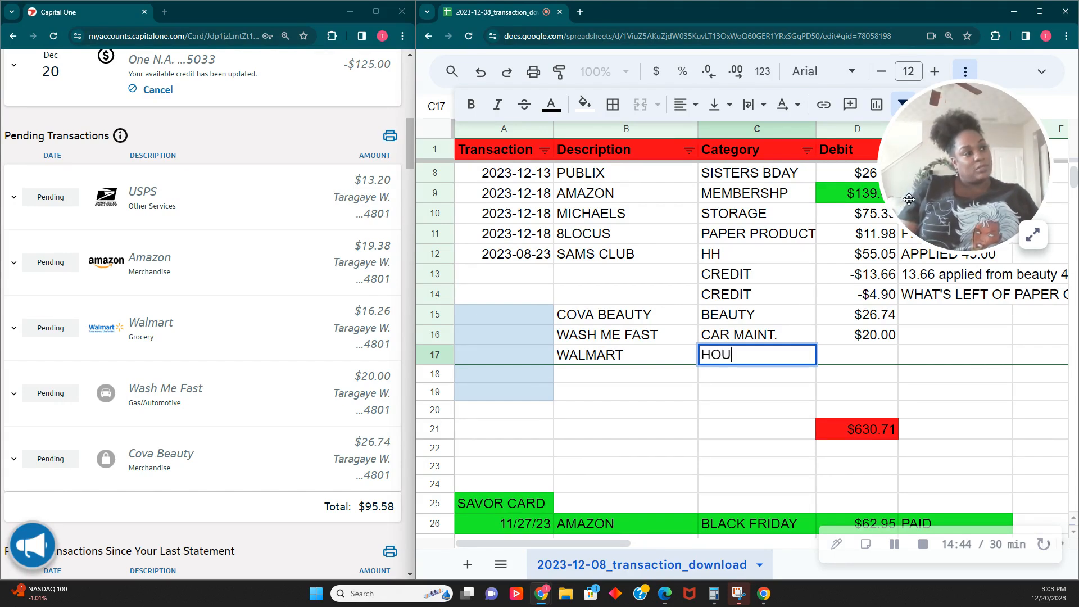
{"action": "type", "text": "SEHOLD"}
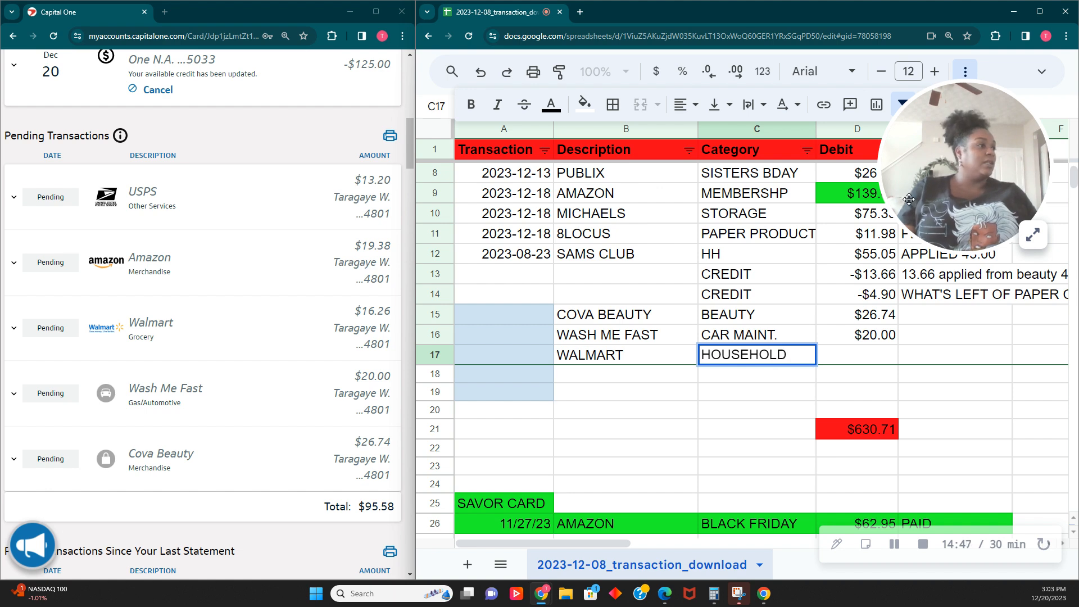
{"action": "key", "text": "Tab"}
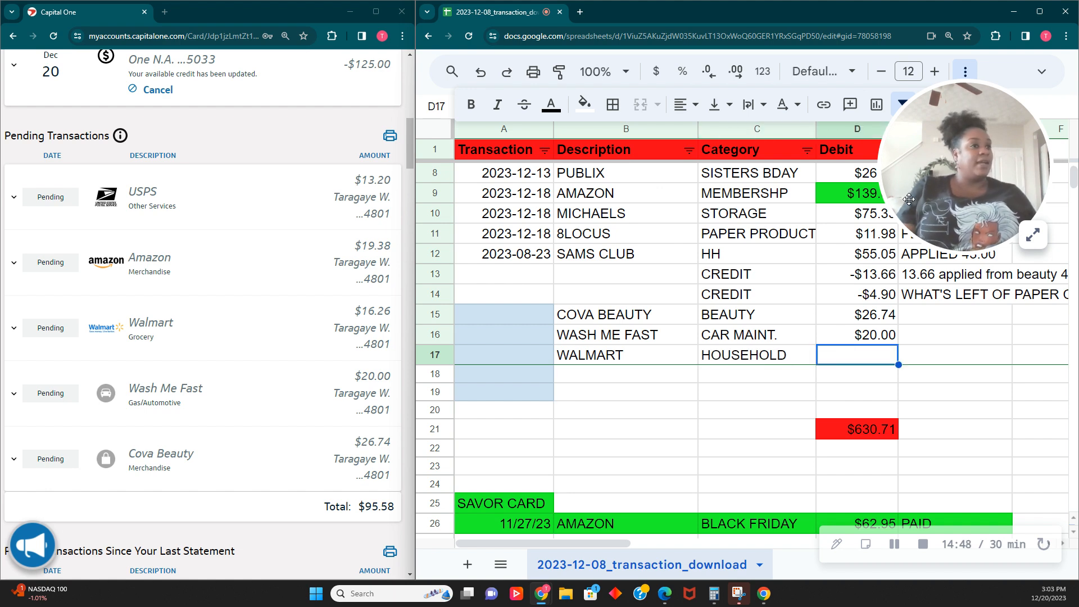
{"action": "type", "text": "16.26"}
{"action": "key", "text": "Return"}
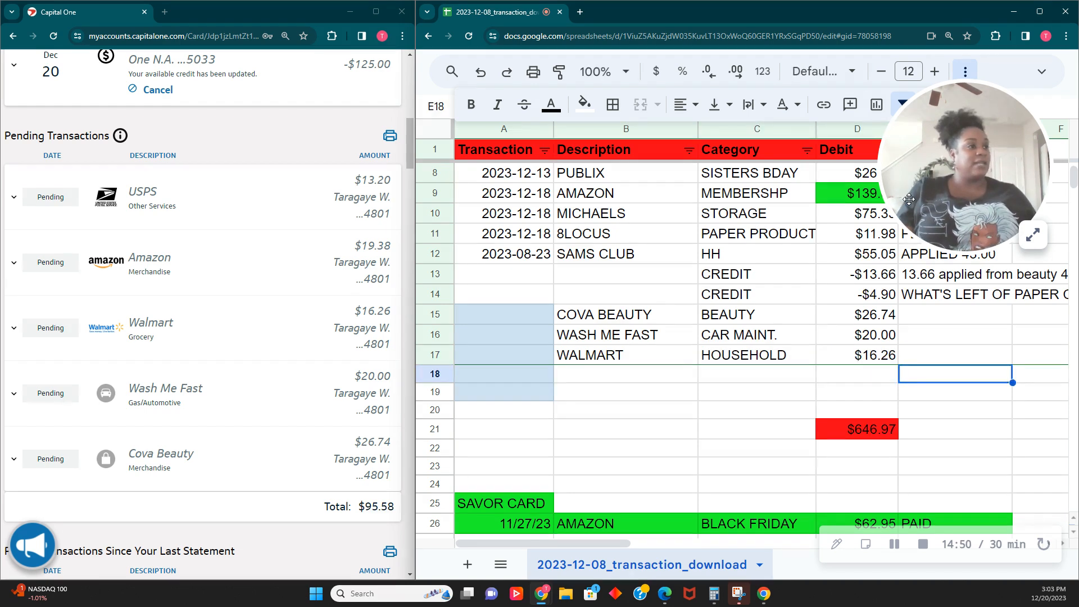
Enter AMAZON as the description of the next pending charge in row 18.
{"action": "key", "text": "Left"}
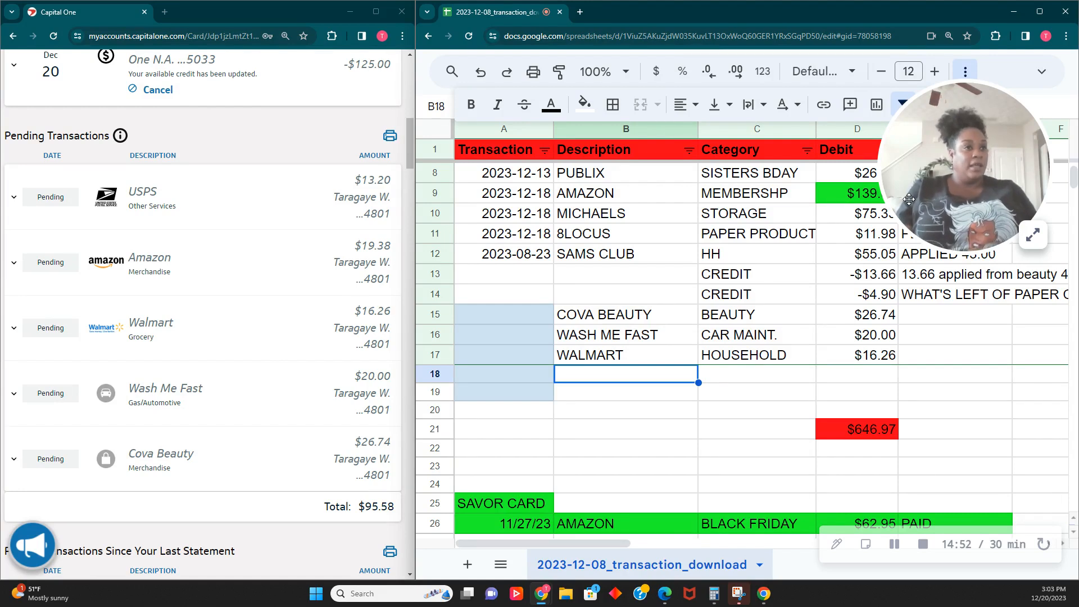
{"action": "type", "text": "AMAZON"}
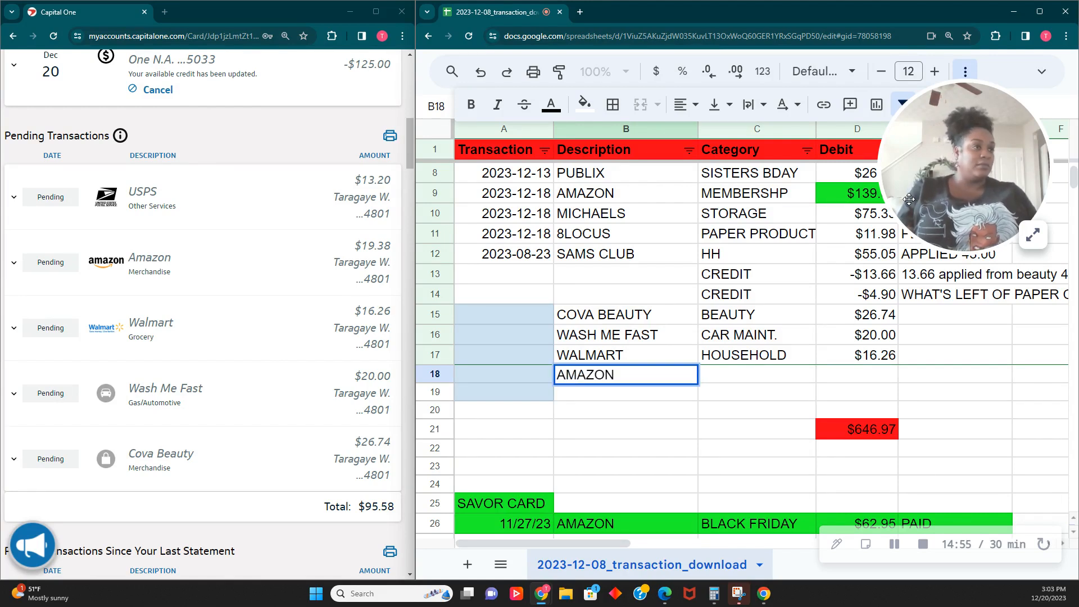
{"action": "key", "text": "Tab"}
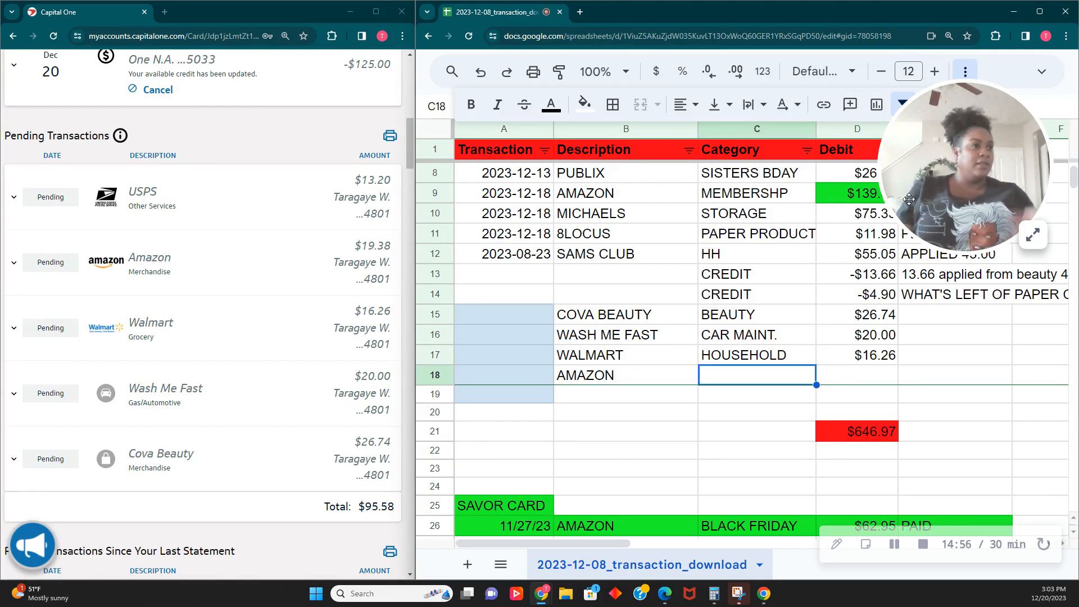
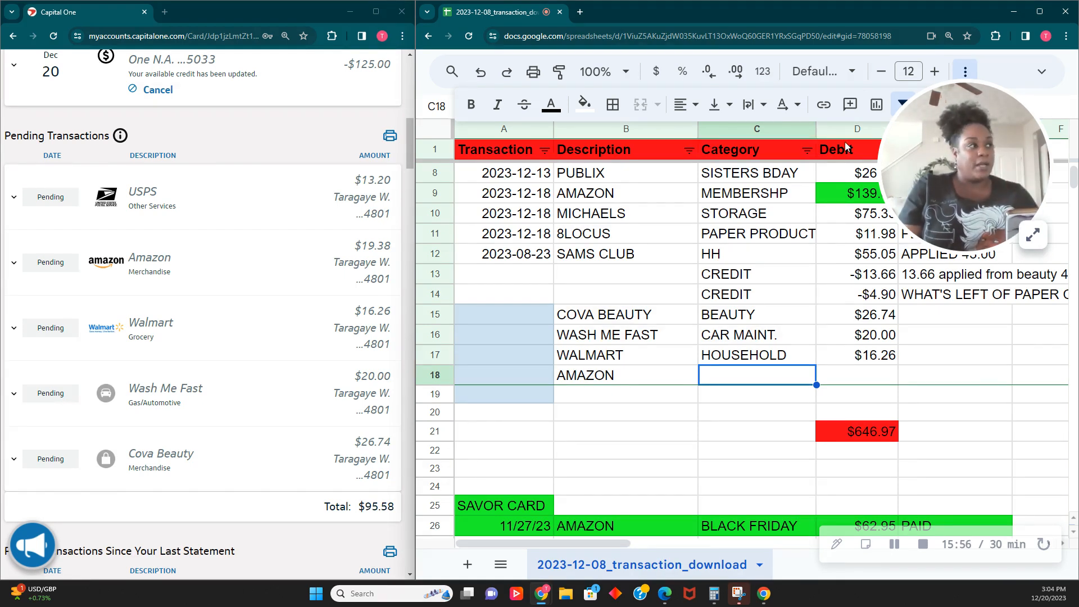
{"action": "left_click", "coordinate": [1034, 237]}
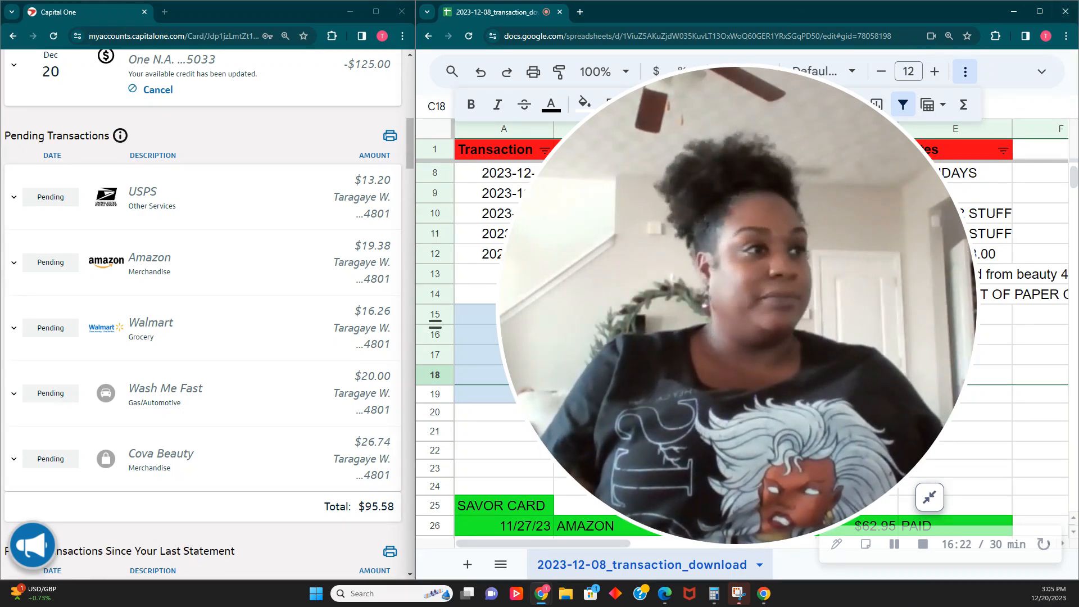
{"action": "left_click", "coordinate": [930, 497]}
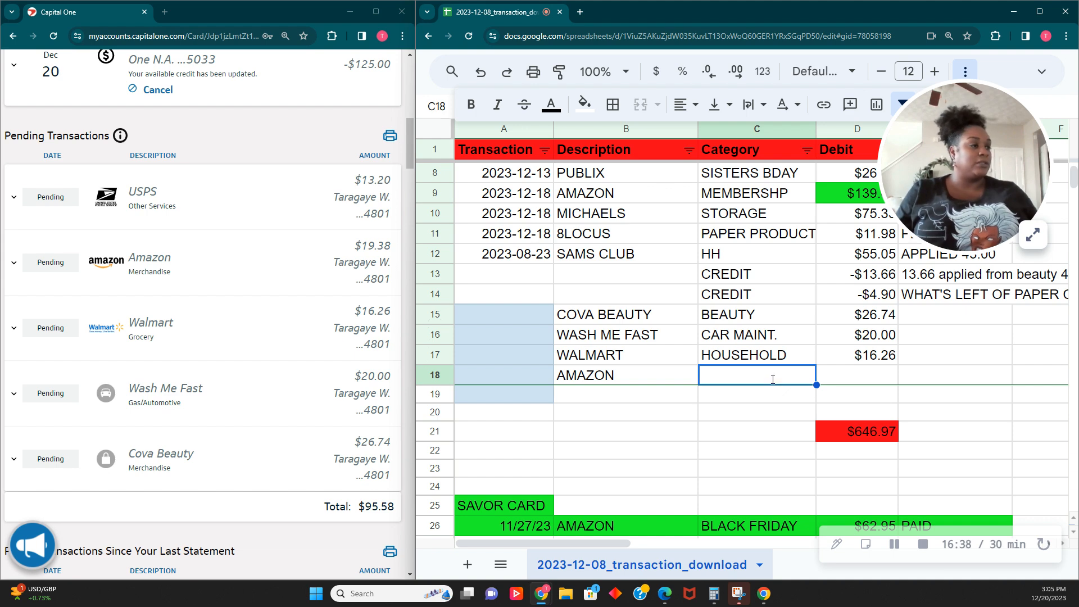
Give the AMAZON charge in row 18 the category CHRISTMAS/PLAN and enter its debit as 19.38.
{"action": "type", "text": "CHRISTMAS"}
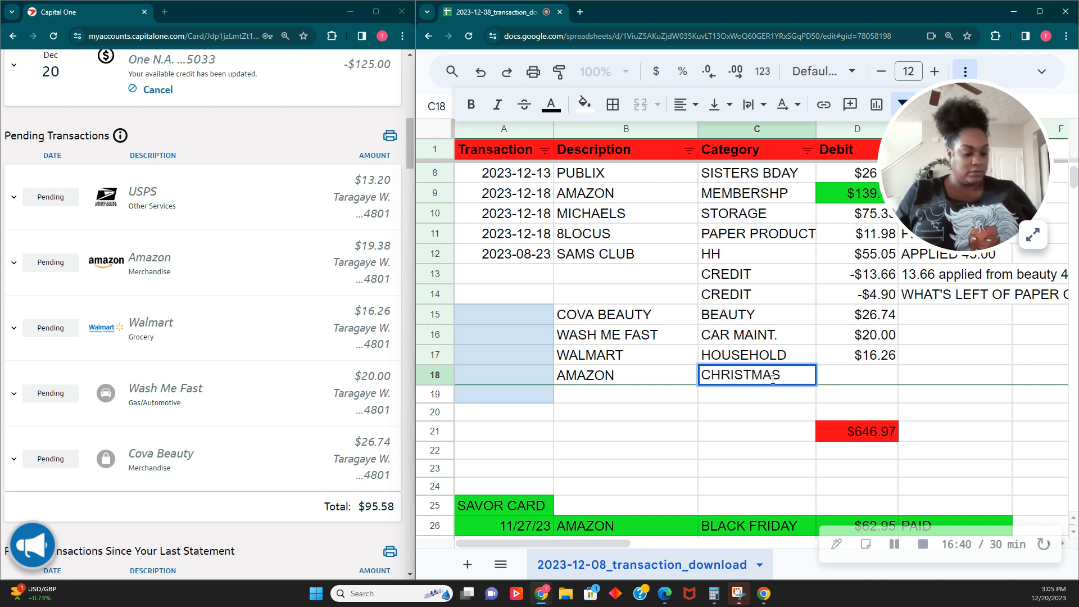
{"action": "type", "text": "/PLAN"}
{"action": "key", "text": "Tab"}
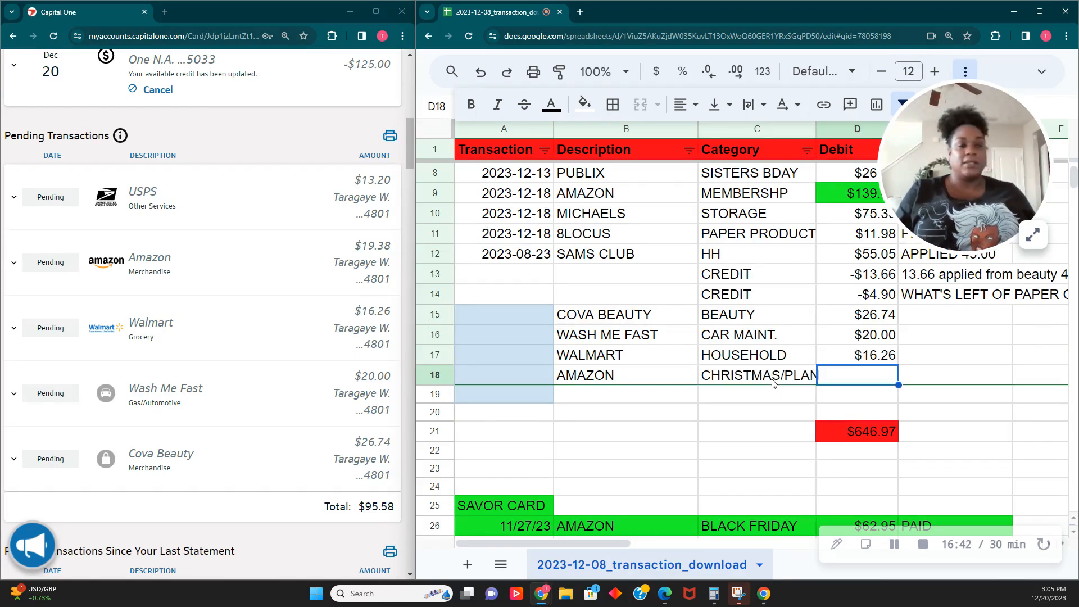
{"action": "type", "text": "19.368"}
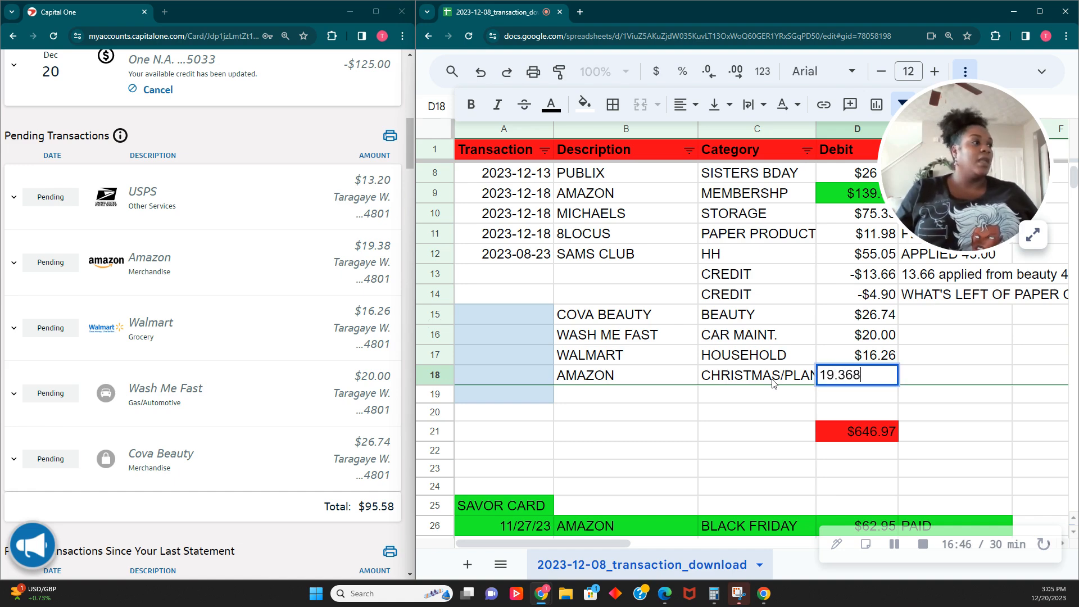
{"action": "key", "text": "BackSpace"}
{"action": "key", "text": "BackSpace"}
{"action": "key", "text": "BackSpace"}
{"action": "type", "text": "8"}
{"action": "key", "text": "Tab"}
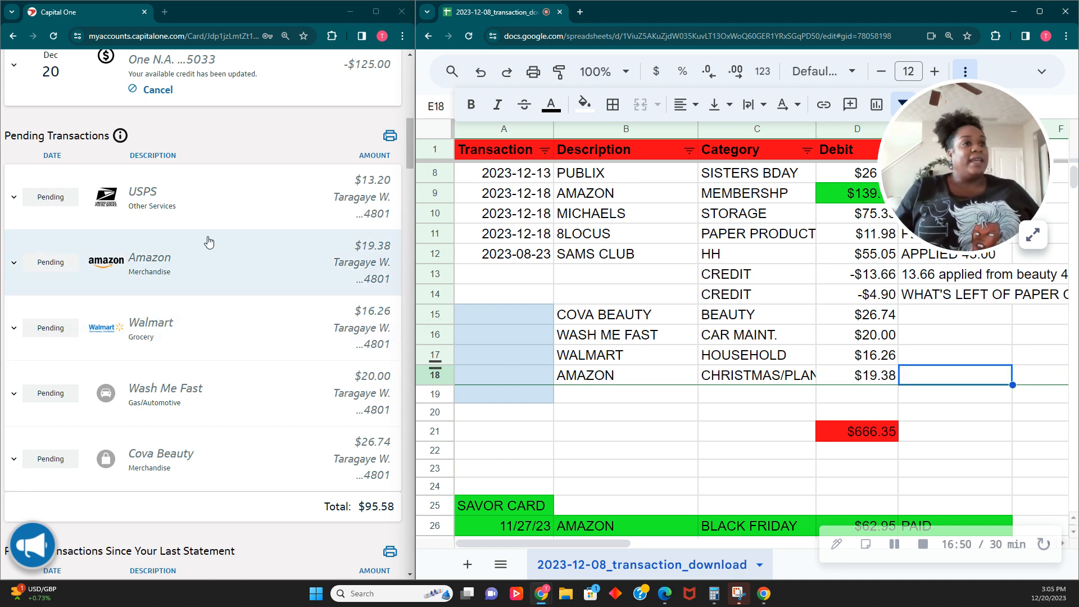
Enter USPS as the description of the next pending charge in row 19.
{"action": "scroll", "coordinate": [210, 225], "scroll_direction": "up", "scroll_amount": 1}
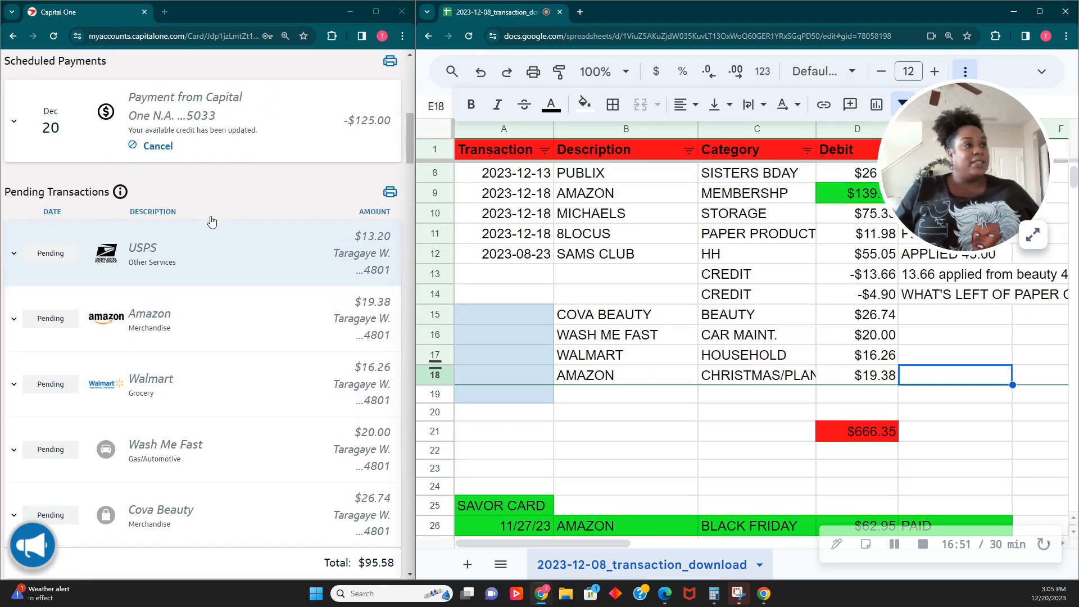
{"action": "left_click", "coordinate": [596, 393]}
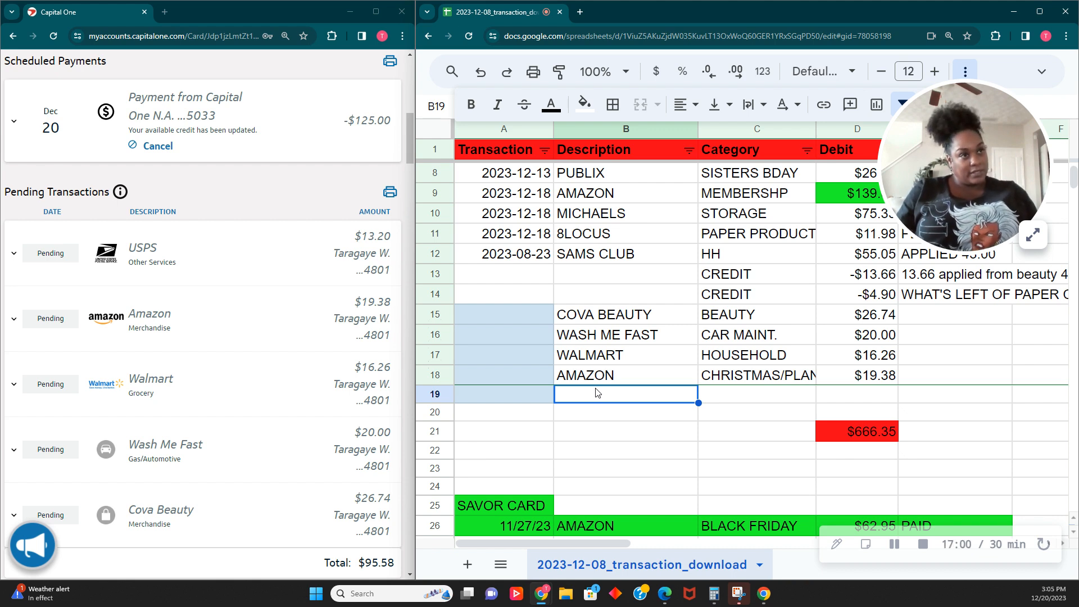
{"action": "type", "text": "USPS"}
{"action": "key", "text": "Tab"}
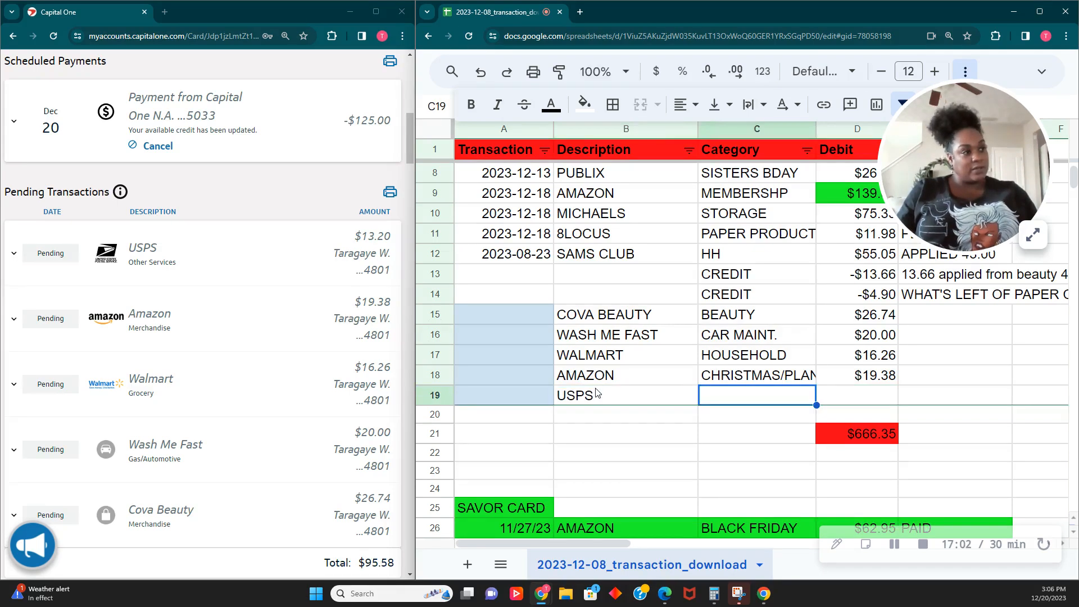
{"action": "type", "text": "FOREVER STA"}
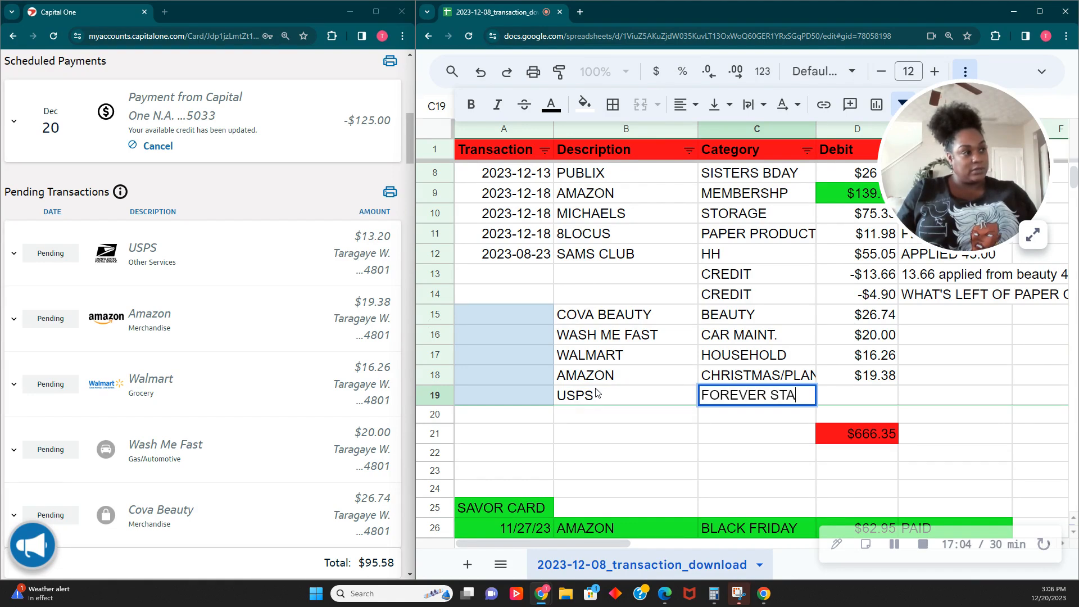
{"action": "key", "text": "BackSpace"}
{"action": "key", "text": "BackSpace"}
{"action": "key", "text": "BackSpace"}
{"action": "key", "text": "BackSpace"}
{"action": "key", "text": "BackSpace"}
{"action": "key", "text": "BackSpace"}
{"action": "key", "text": "BackSpace"}
{"action": "key", "text": "BackSpace"}
{"action": "key", "text": "BackSpace"}
{"action": "key", "text": "BackSpace"}
{"action": "key", "text": "BackSpace"}
{"action": "key", "text": "BackSpace"}
{"action": "key", "text": "BackSpace"}
Set the row 19 category to CHRISTMAS and extend its description to USPS/POSTAGE.
{"action": "type", "text": "CHRISTMAS"}
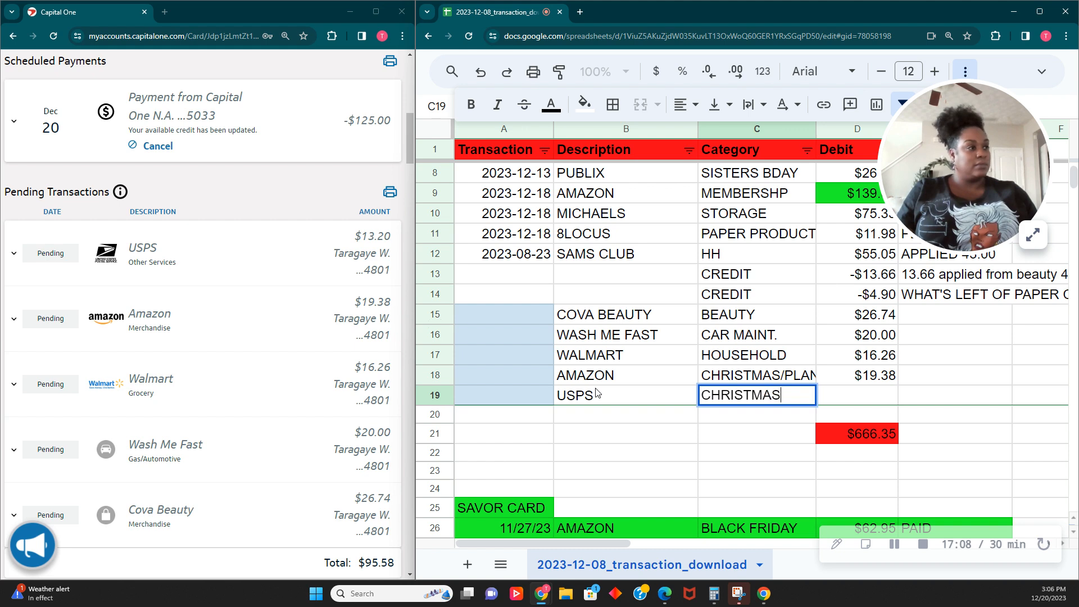
{"action": "key", "text": "Tab"}
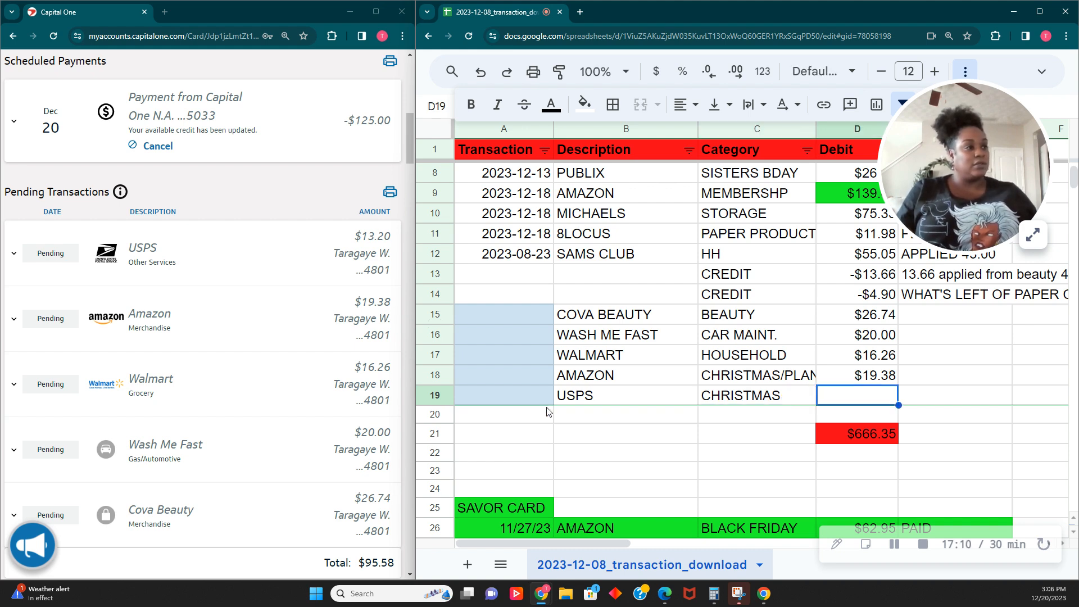
{"action": "left_click", "coordinate": [613, 400]}
{"action": "double_click", "coordinate": [622, 399]}
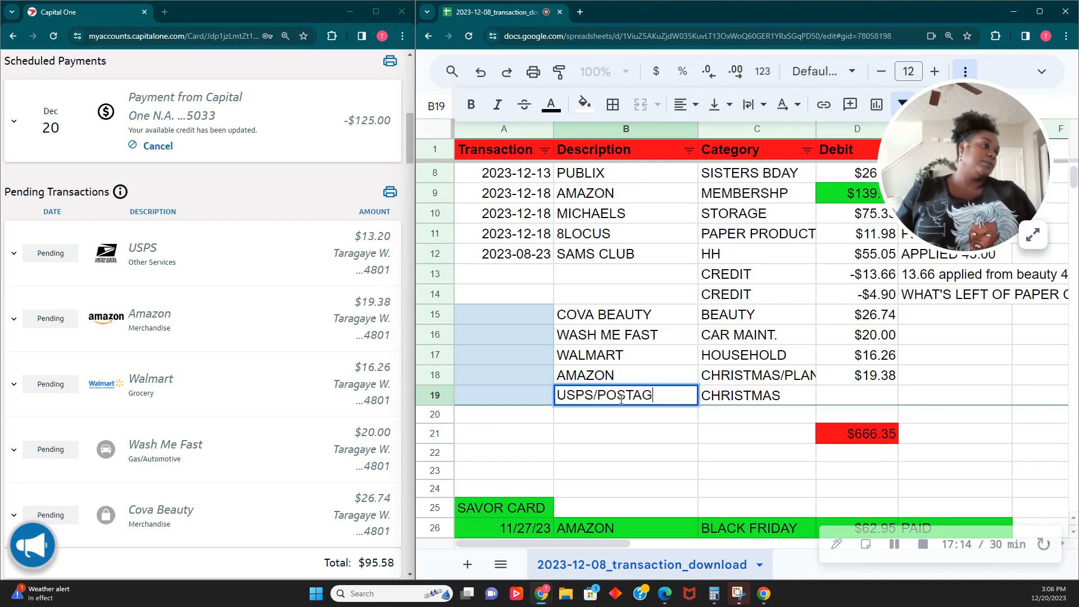
Enter 13.20 as the debit of the USPS/POSTAGE charge in row 19.
{"action": "key", "text": "Tab"}
{"action": "key", "text": "Tab"}
{"action": "type", "text": "13"}
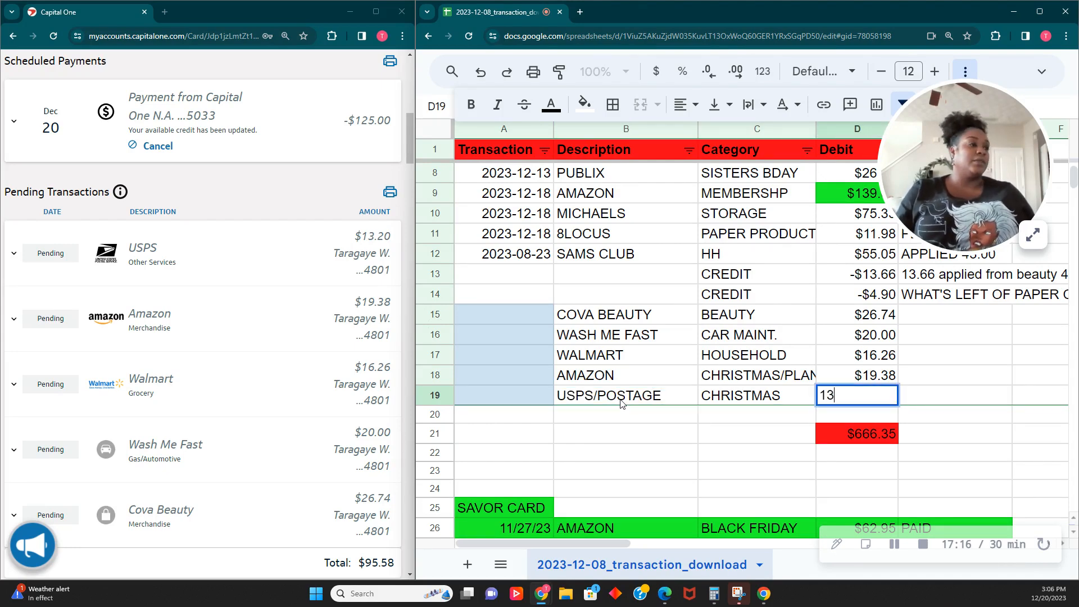
{"action": "type", "text": ".2"}
{"action": "key", "text": "Tab"}
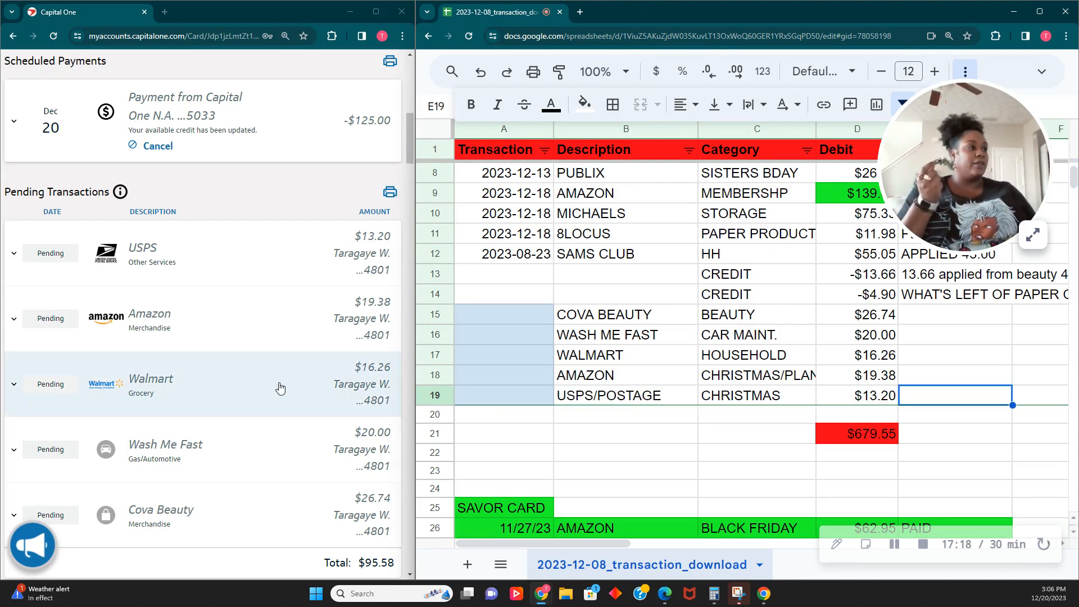
Check the sheet's total in Calculator by adding the 95.58 pending total to the 708.97 balance and subtracting the 125 scheduled payment.
{"action": "scroll", "coordinate": [268, 387], "scroll_direction": "up", "scroll_amount": 8}
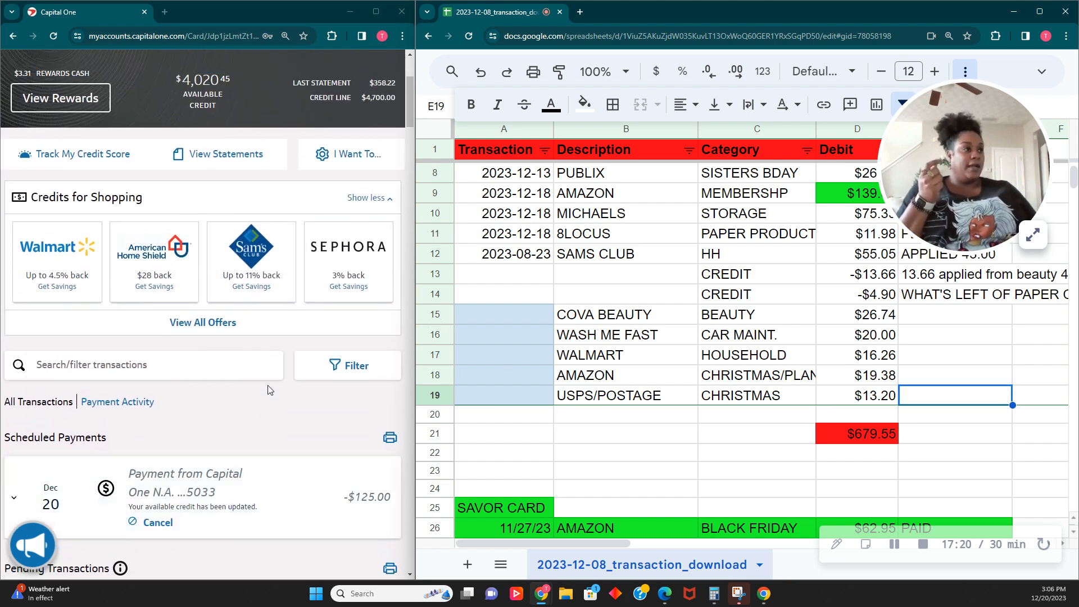
{"action": "scroll", "coordinate": [859, 392], "scroll_direction": "up", "scroll_amount": 2}
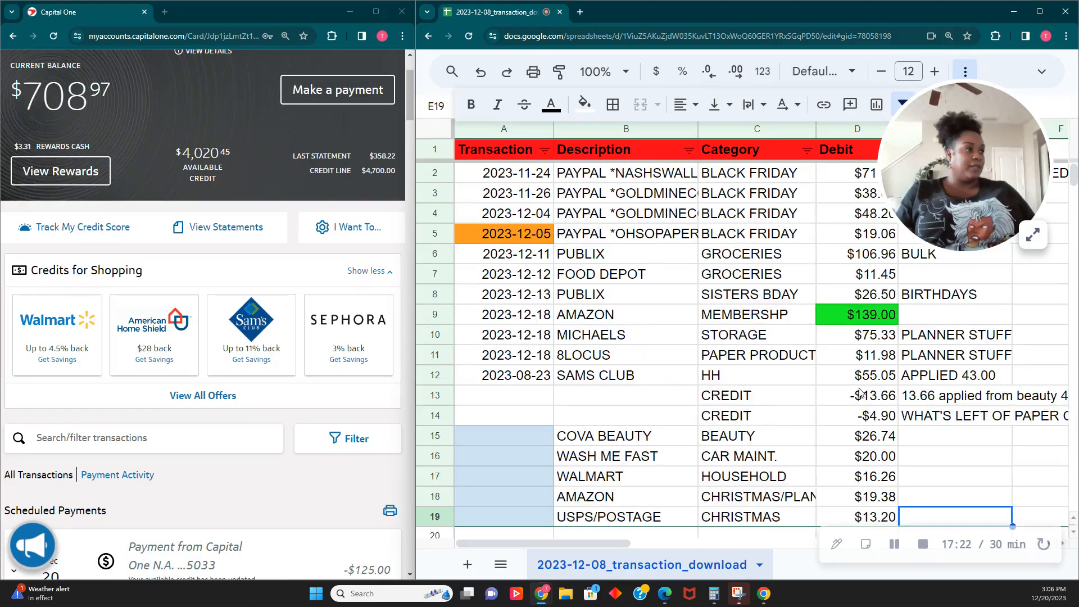
{"action": "scroll", "coordinate": [860, 392], "scroll_direction": "down", "scroll_amount": 1}
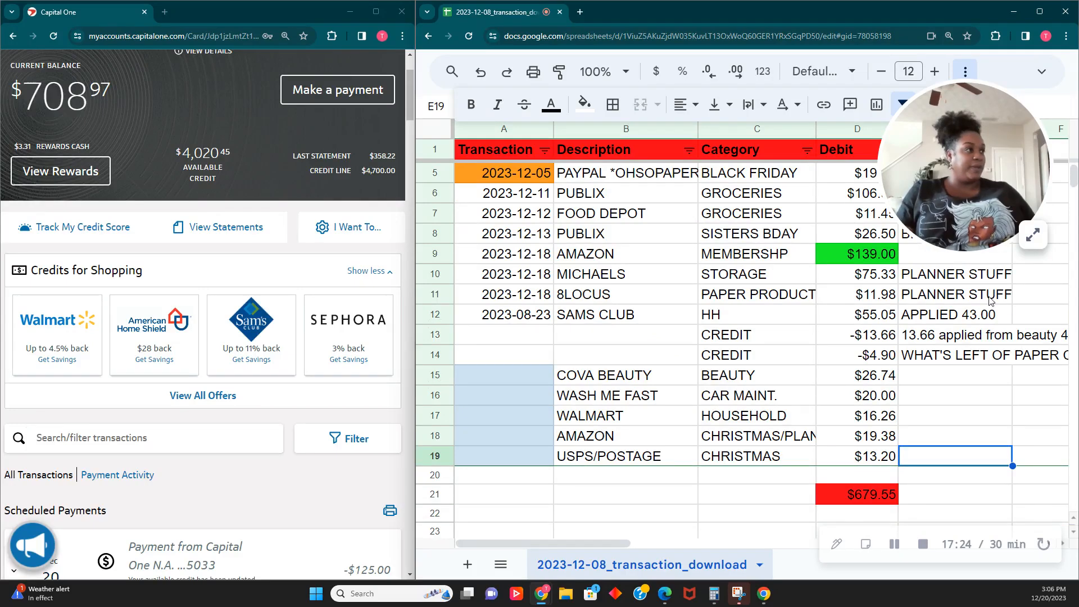
{"action": "scroll", "coordinate": [929, 344], "scroll_direction": "down", "scroll_amount": 1}
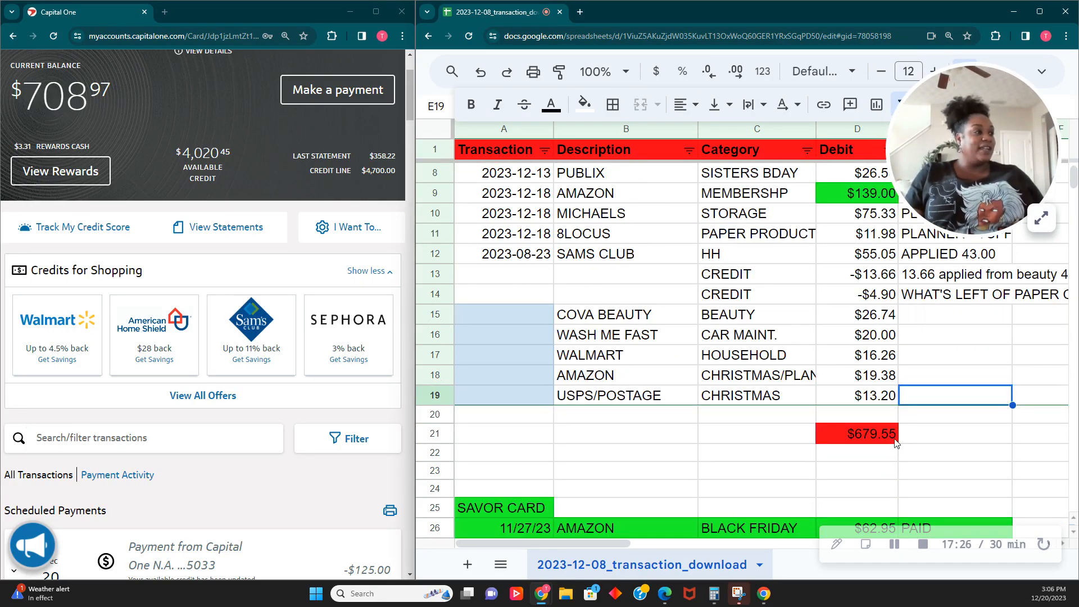
{"action": "scroll", "coordinate": [363, 456], "scroll_direction": "down", "scroll_amount": 6}
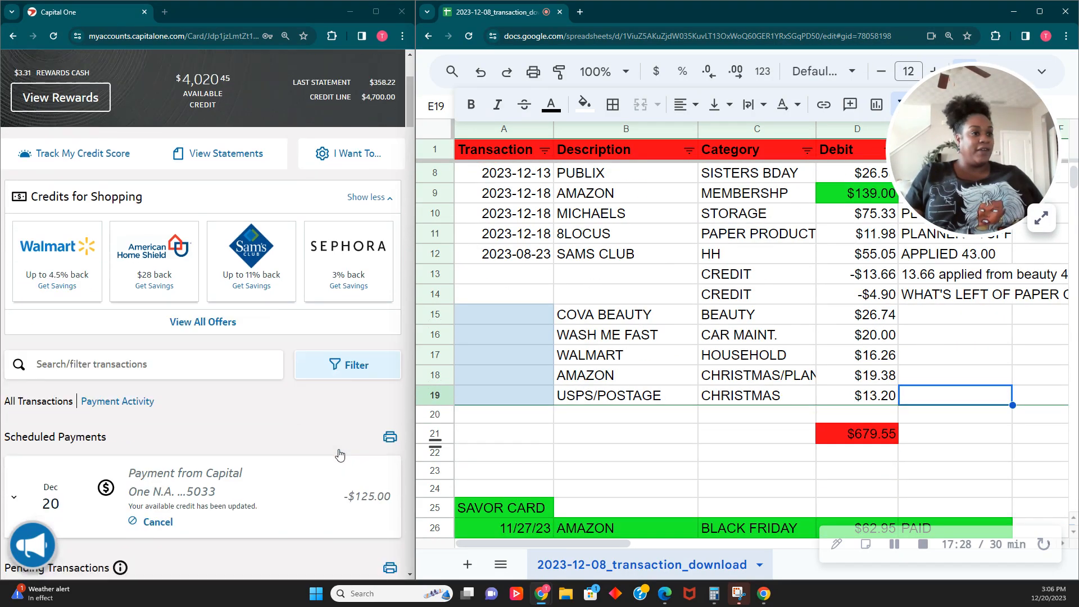
{"action": "scroll", "coordinate": [363, 455], "scroll_direction": "down", "scroll_amount": 3}
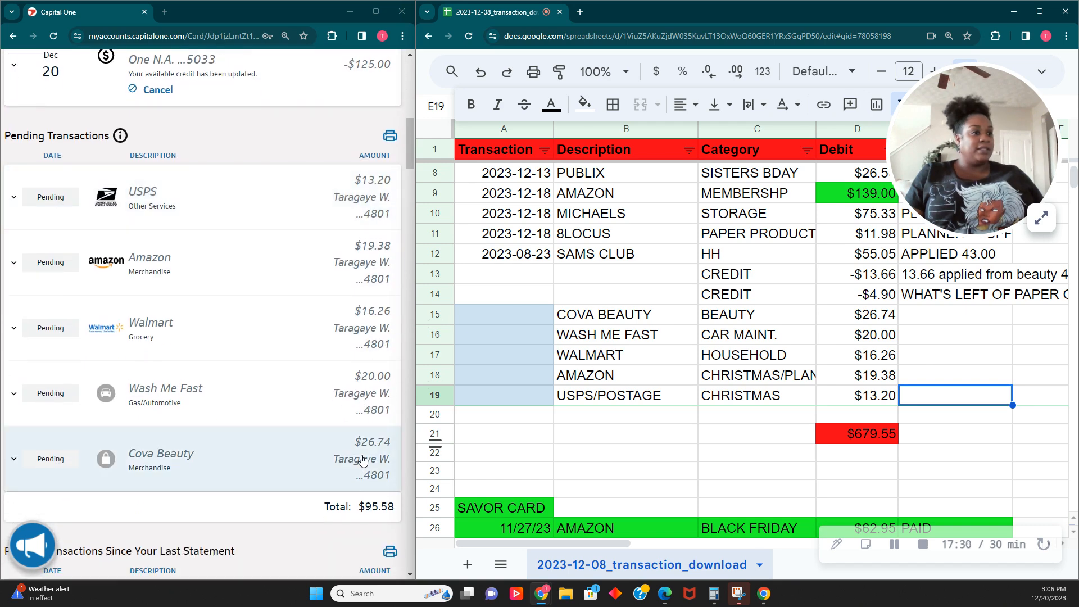
{"action": "left_click", "coordinate": [715, 594]}
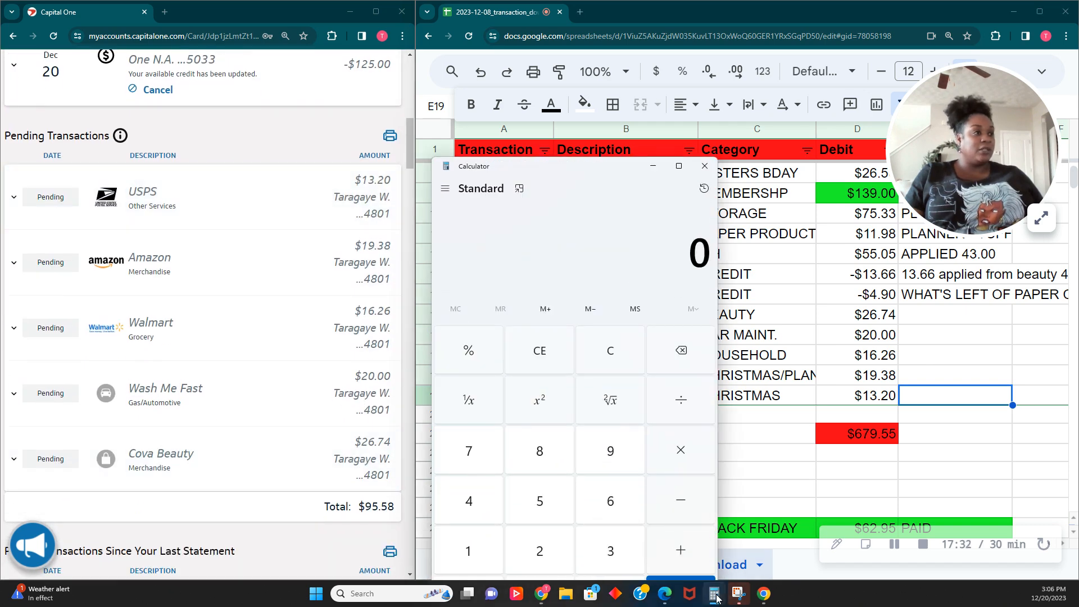
{"action": "type", "text": "95.58"}
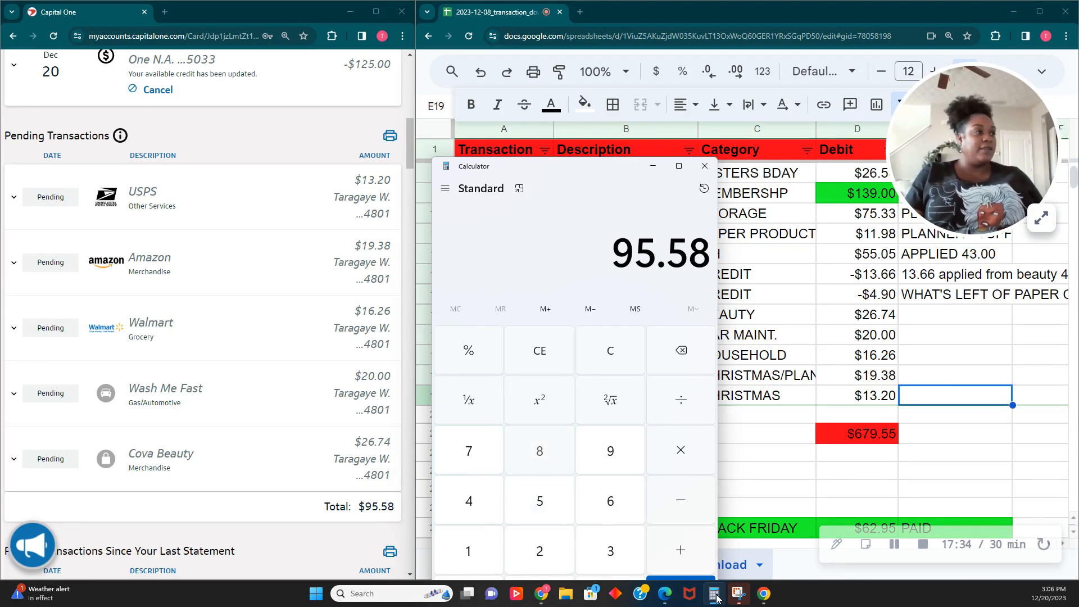
{"action": "scroll", "coordinate": [250, 477], "scroll_direction": "up", "scroll_amount": 10}
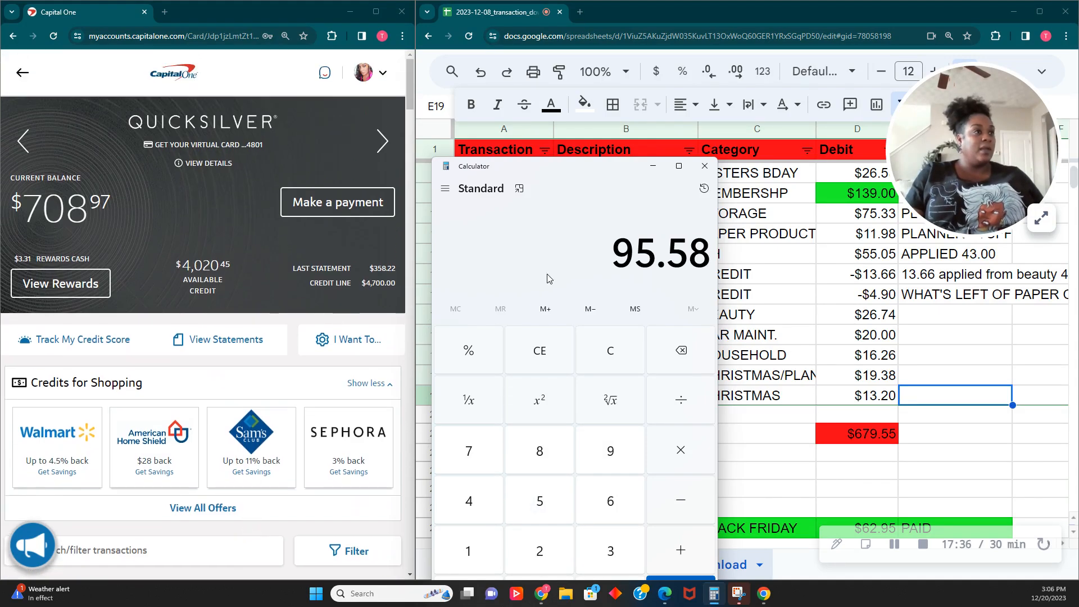
{"action": "type", "text": "708.97"}
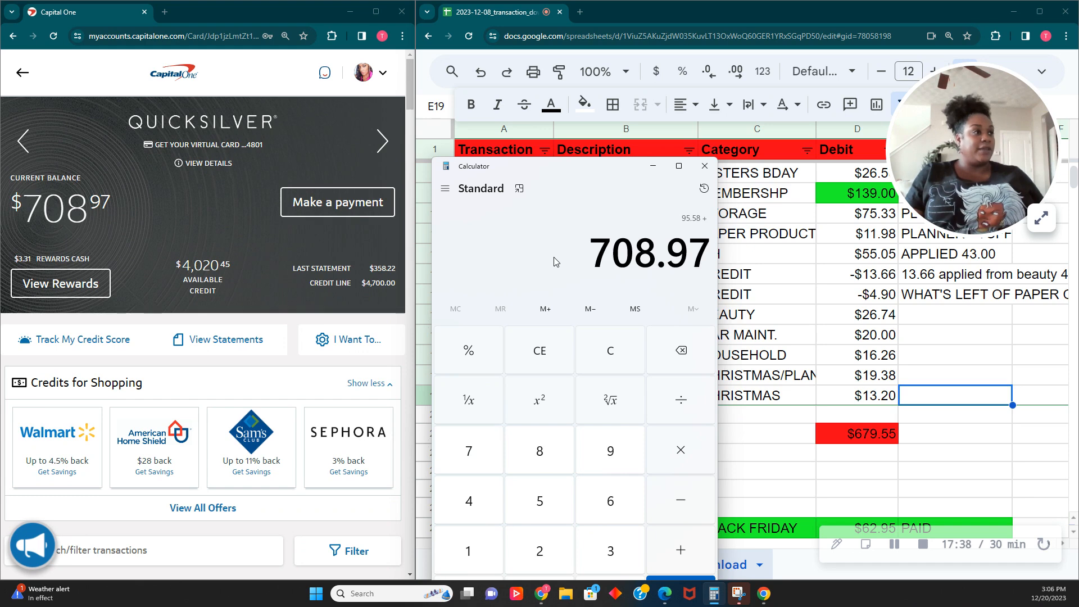
{"action": "key", "text": "Return"}
{"action": "type", "text": "125"}
{"action": "key", "text": "Return"}
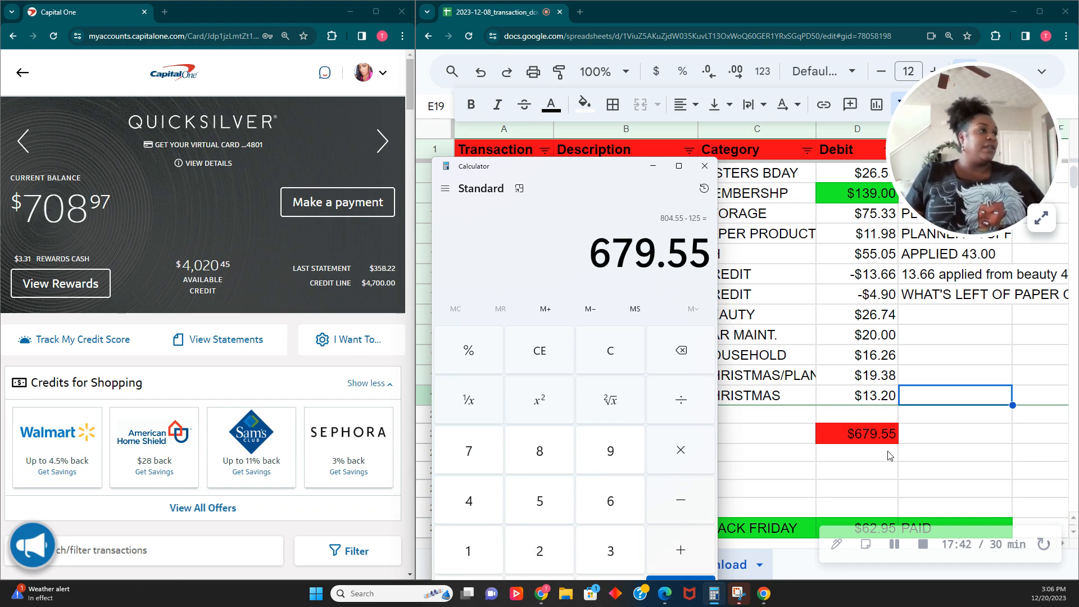
{"action": "left_click", "coordinate": [611, 351]}
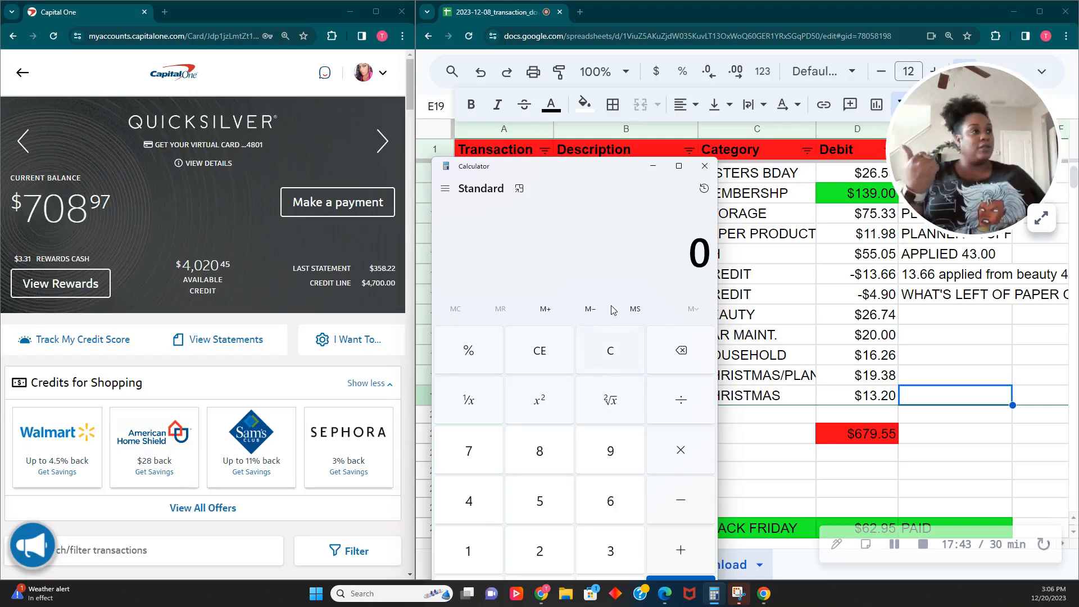
{"action": "left_click", "coordinate": [653, 166]}
Review the listed charges in the transaction sheet and select the COVA BEAUTY row.
{"action": "scroll", "coordinate": [736, 309], "scroll_direction": "up", "scroll_amount": 2}
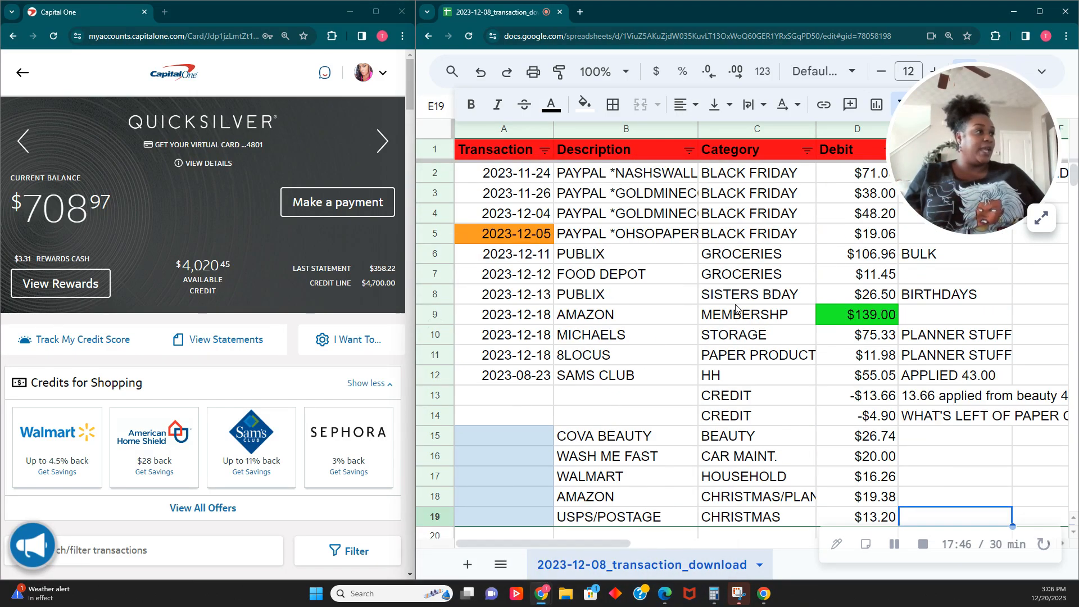
{"action": "left_click", "coordinate": [434, 316]}
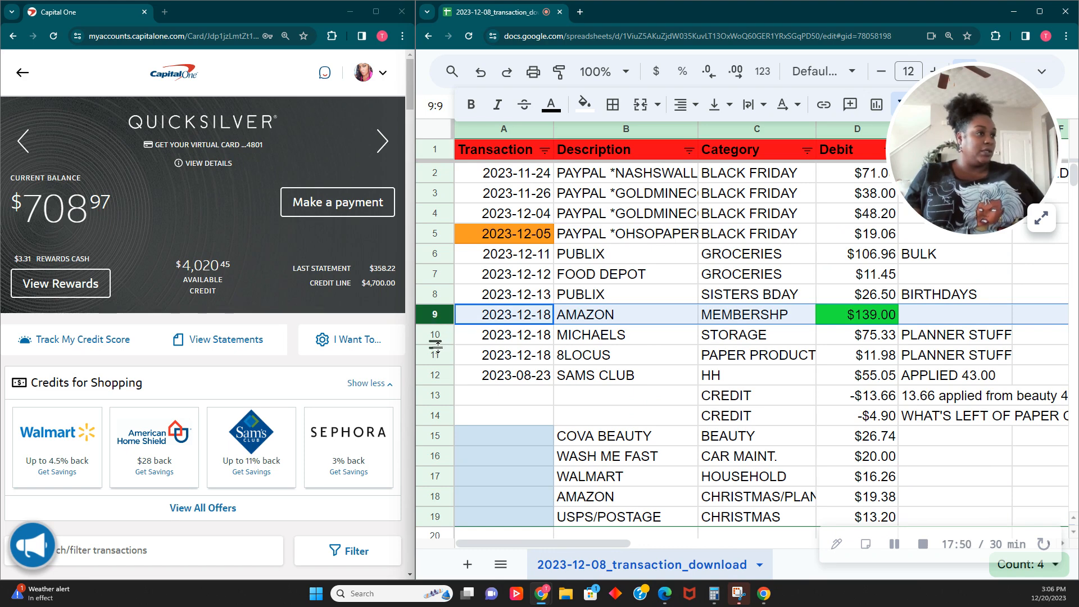
{"action": "scroll", "coordinate": [436, 384], "scroll_direction": "down", "scroll_amount": 1}
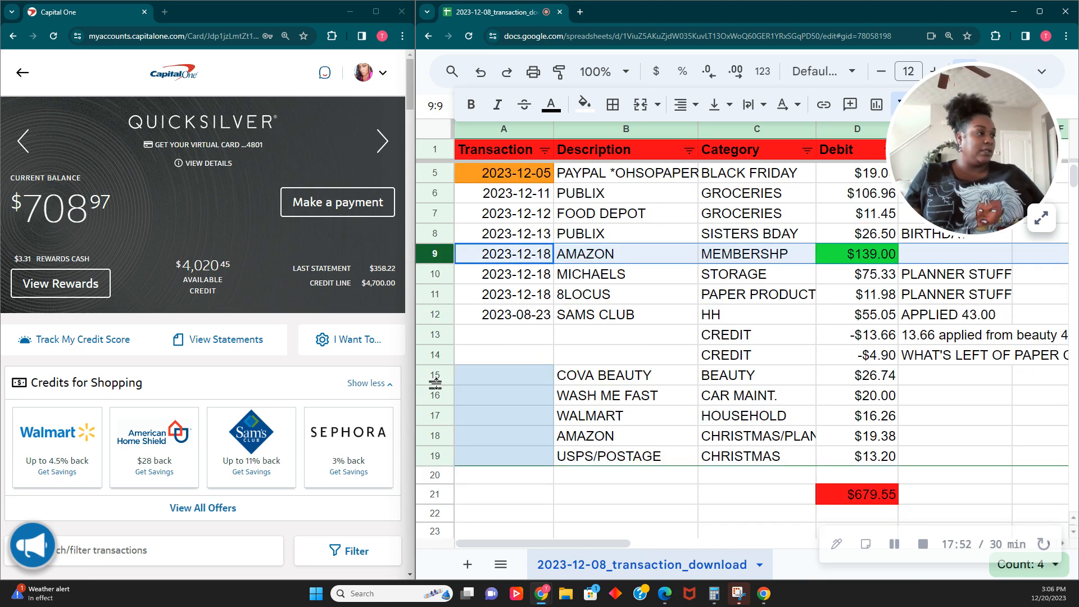
{"action": "scroll", "coordinate": [436, 384], "scroll_direction": "down", "scroll_amount": 1}
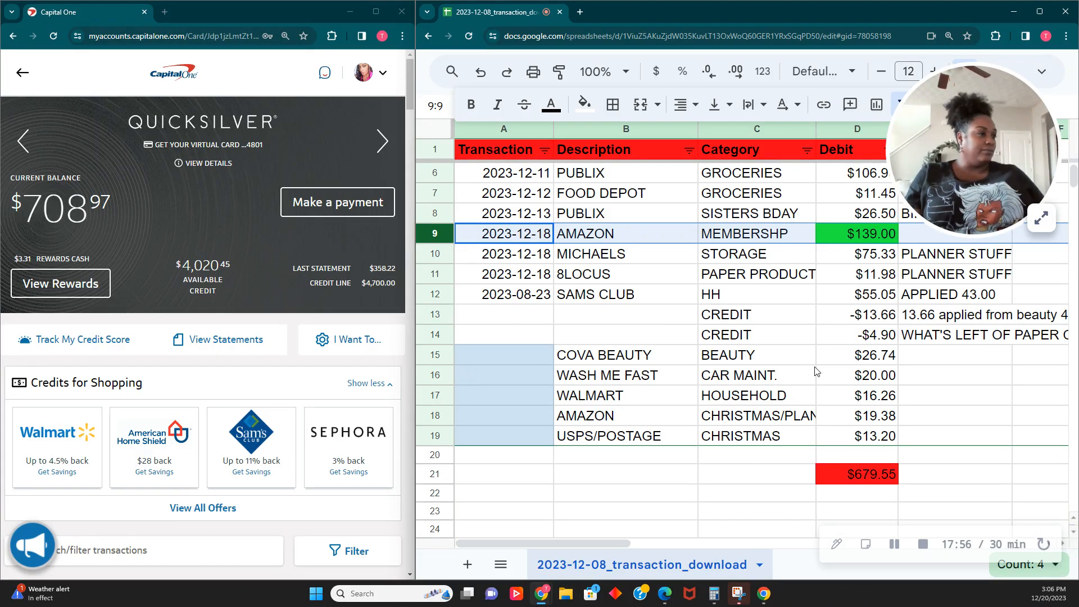
{"action": "left_click", "coordinate": [439, 359]}
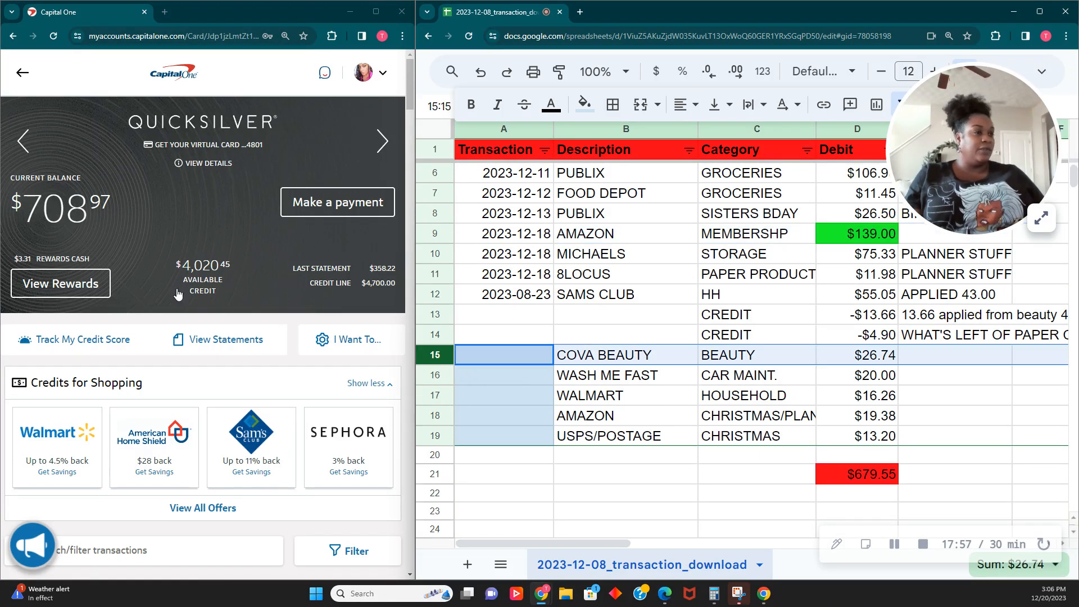
Return to the bank's account summary and open the BEAUTY IS ONLY SKIN DEEP savings account.
{"action": "left_click", "coordinate": [178, 77]}
{"action": "scroll", "coordinate": [214, 348], "scroll_direction": "down", "scroll_amount": 8}
{"action": "scroll", "coordinate": [214, 348], "scroll_direction": "down", "scroll_amount": 12}
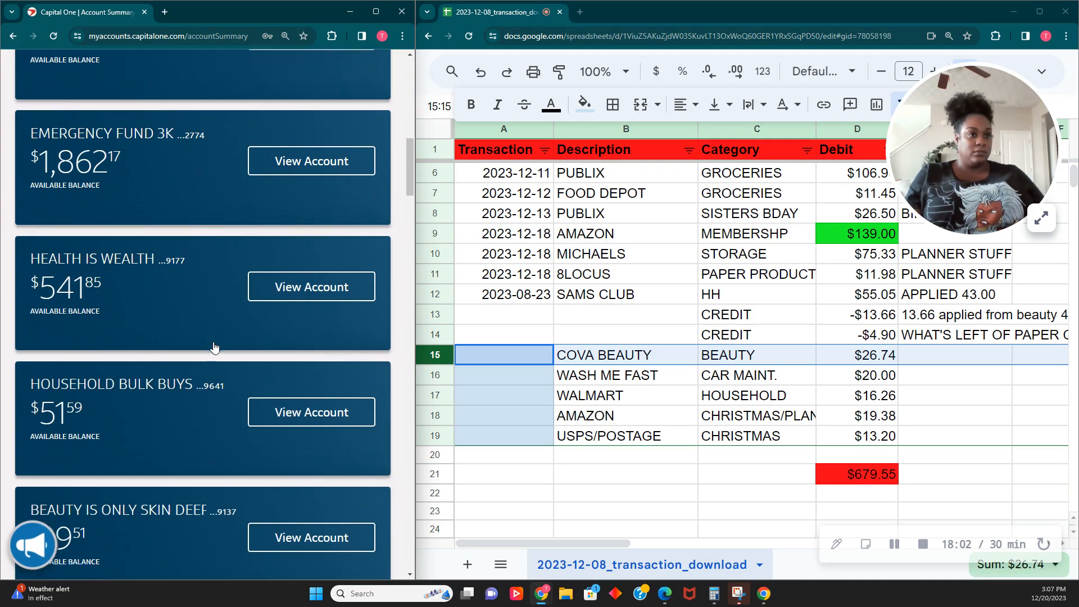
{"action": "left_click", "coordinate": [157, 259]}
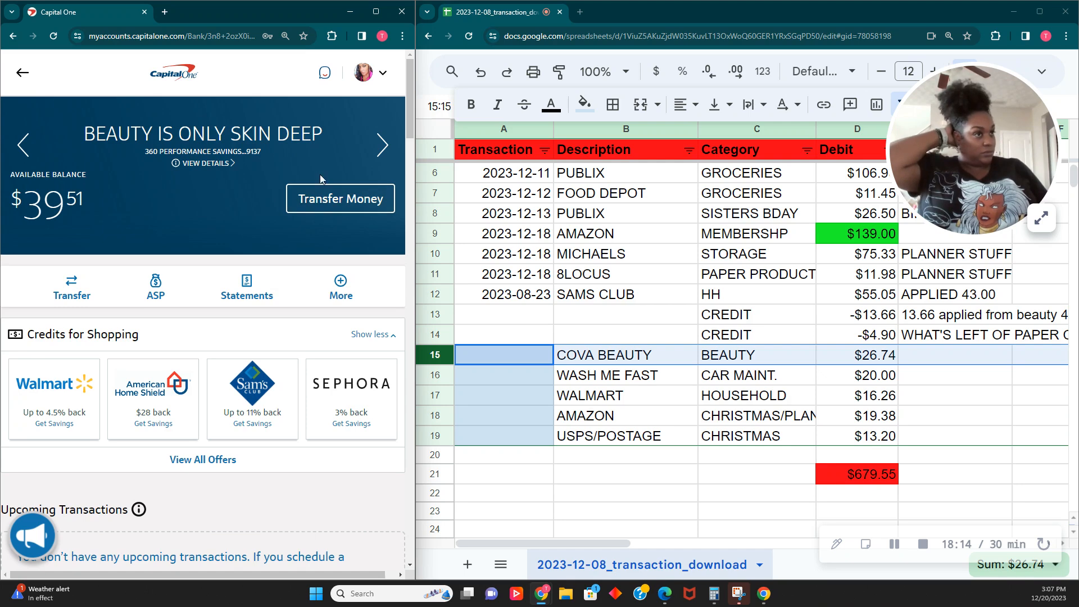
Set up a $26.74 transfer from the BEAUTY IS ONLY SKIN DEEP savings account to the MAJOR KEYS account.
{"action": "left_click", "coordinate": [322, 198]}
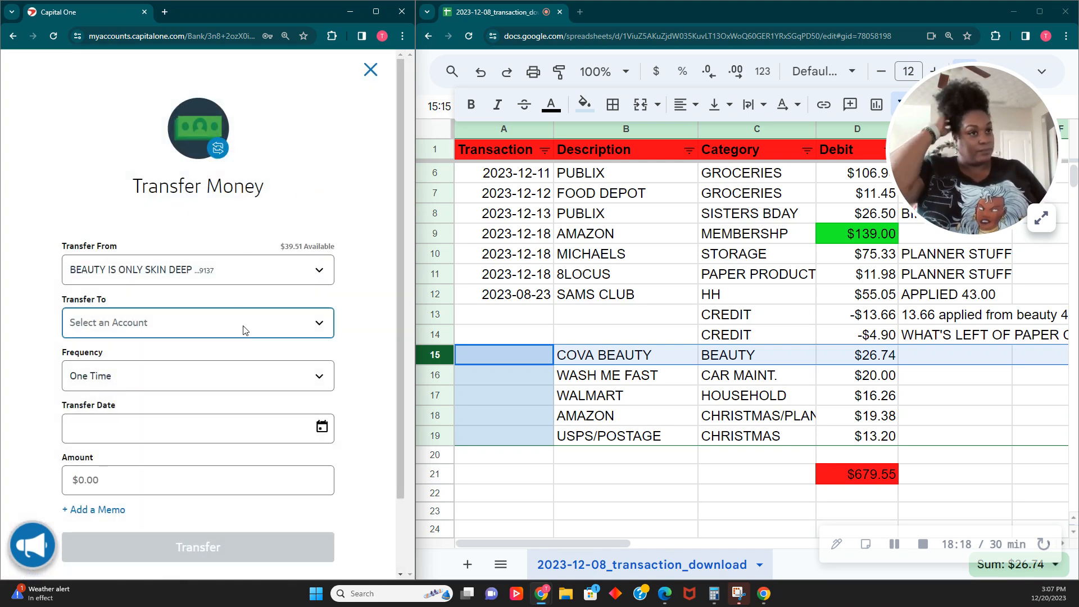
{"action": "left_click", "coordinate": [244, 328]}
{"action": "left_click", "coordinate": [218, 403]}
{"action": "left_click", "coordinate": [177, 481]}
{"action": "type", "text": "26.74"}
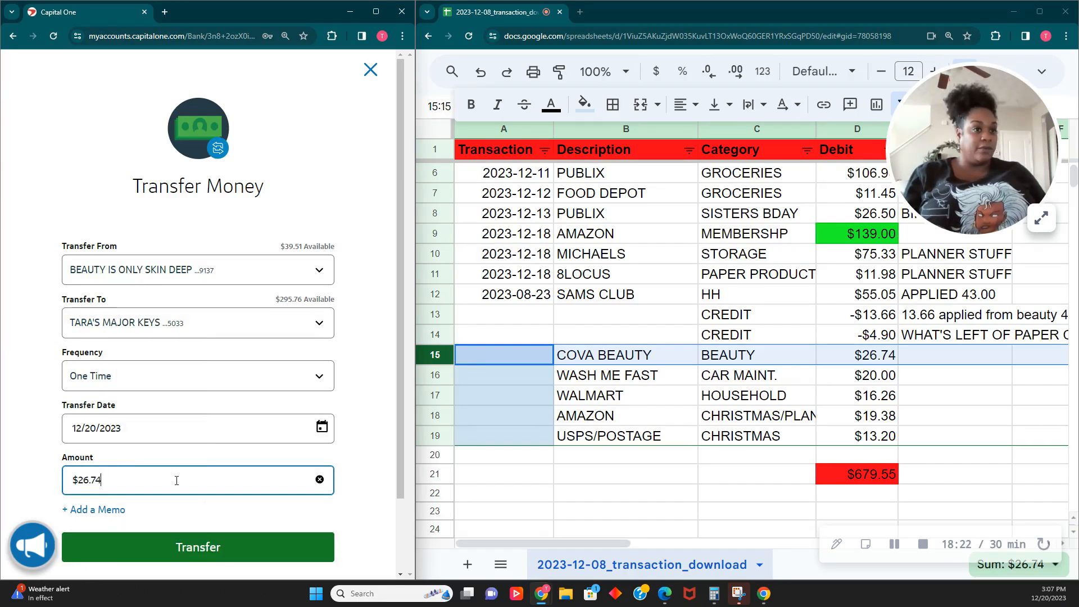
Add the memo BEAUTY CC to the beauty transfer and submit it.
{"action": "left_click", "coordinate": [116, 513]}
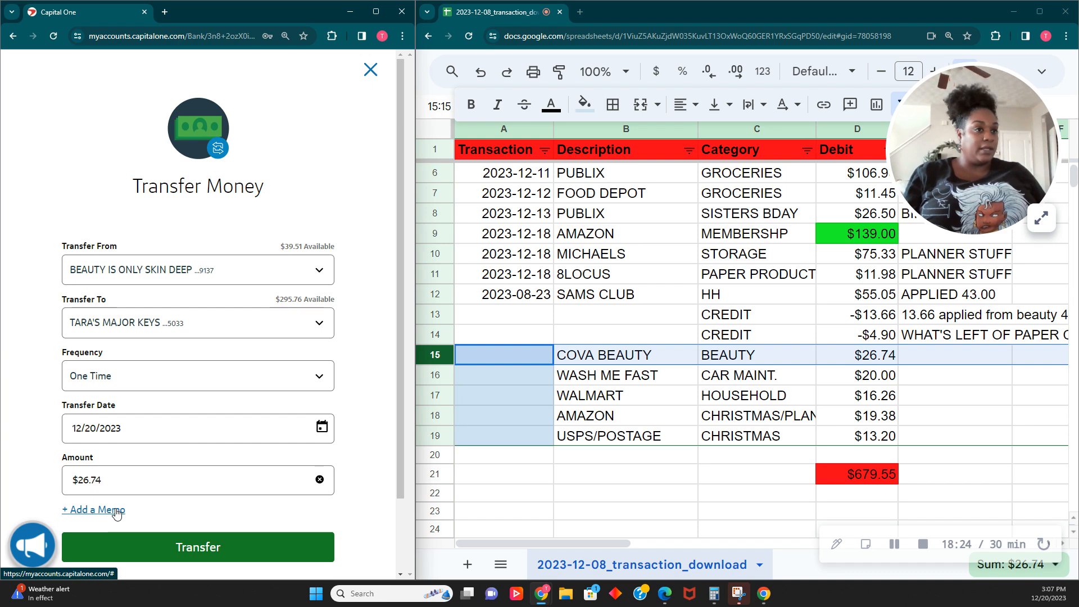
{"action": "left_click", "coordinate": [106, 537]}
{"action": "type", "text": "BEA"}
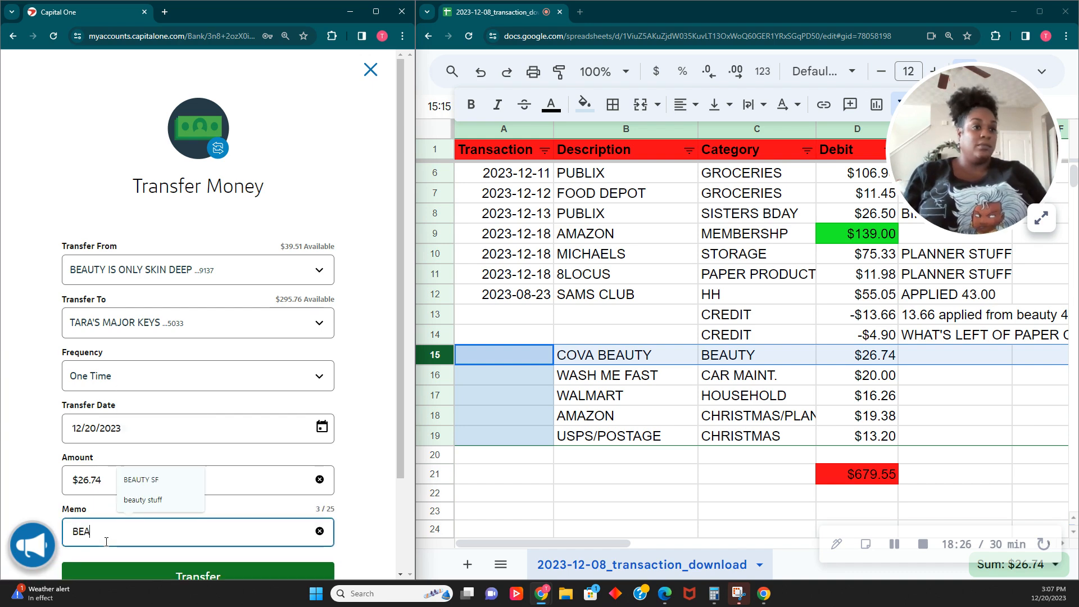
{"action": "type", "text": "UTY CO"}
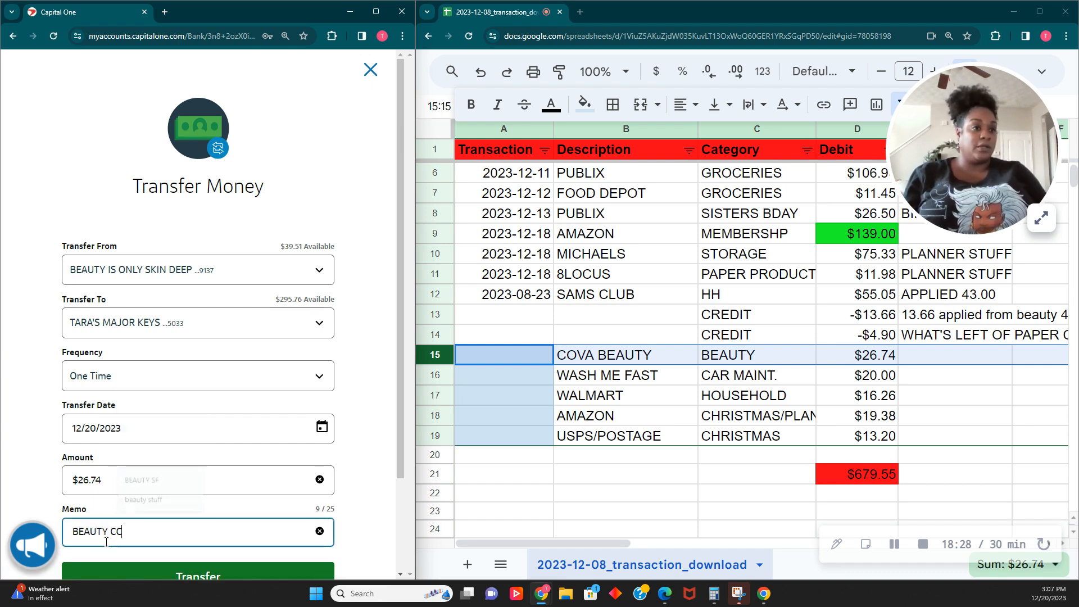
{"action": "left_click", "coordinate": [115, 569]}
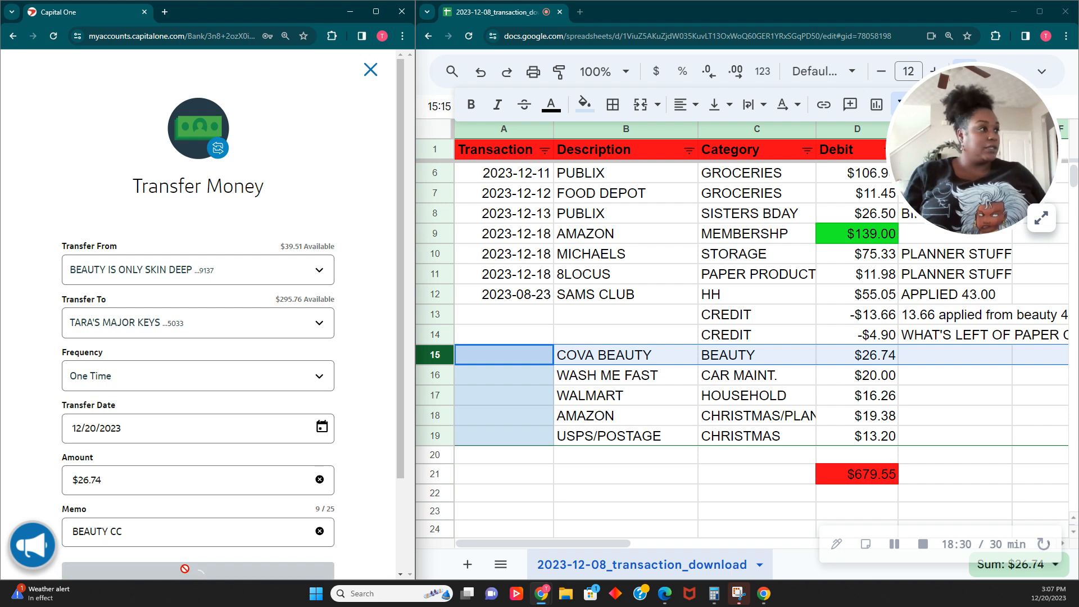
Fill the COVA BEAUTY debit cell in row 15 of the transaction sheet with bright green.
{"action": "left_click", "coordinate": [857, 354]}
{"action": "left_click_drag", "start_coordinate": [936, 114], "coordinate": [977, 107]}
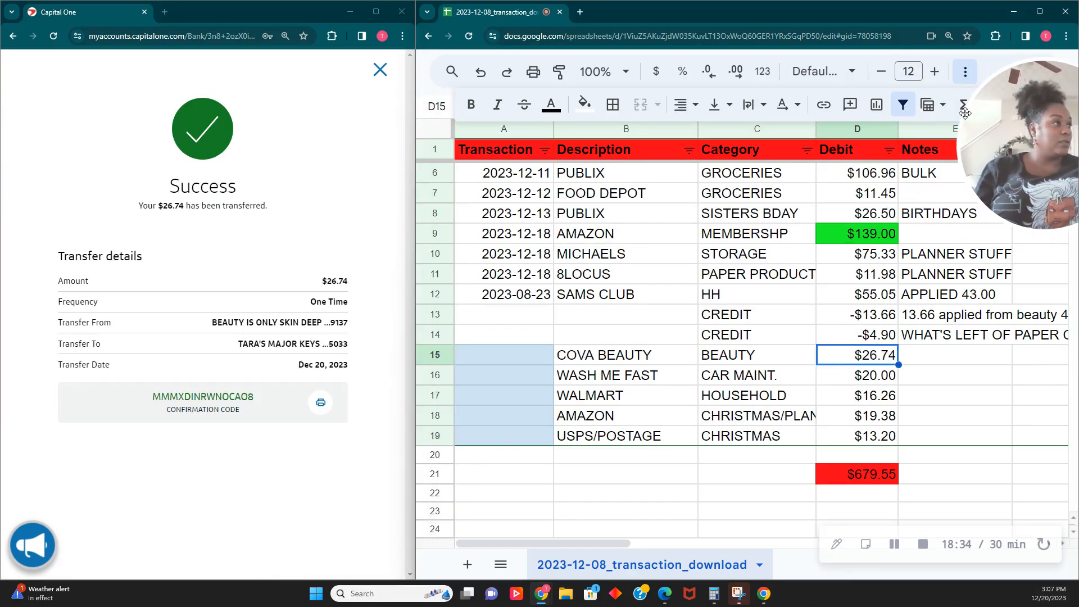
{"action": "left_click", "coordinate": [957, 73]}
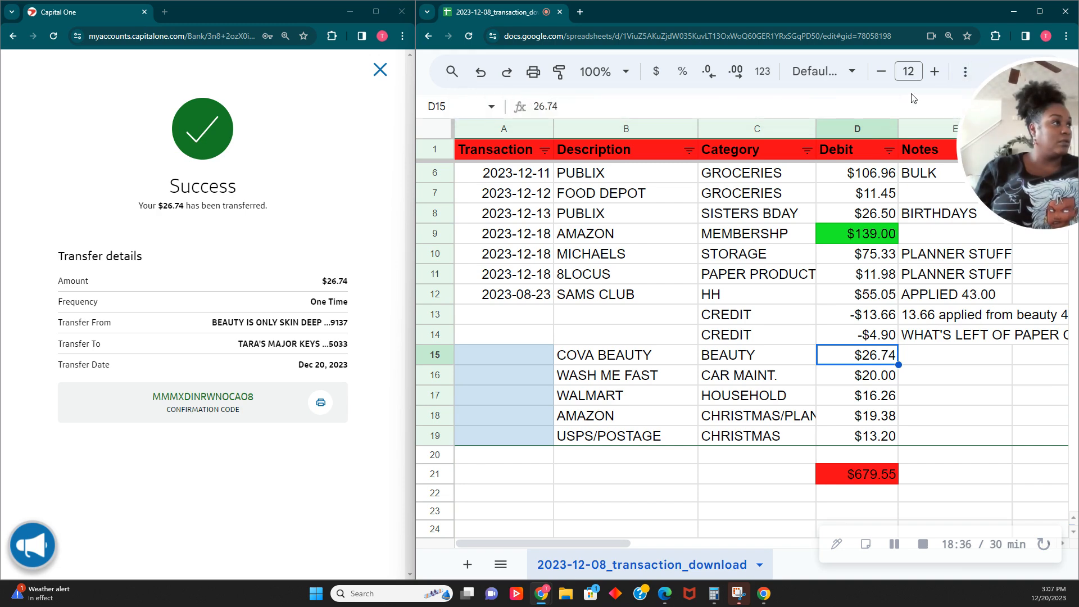
{"action": "left_click", "coordinate": [956, 75]}
{"action": "left_click", "coordinate": [585, 104]}
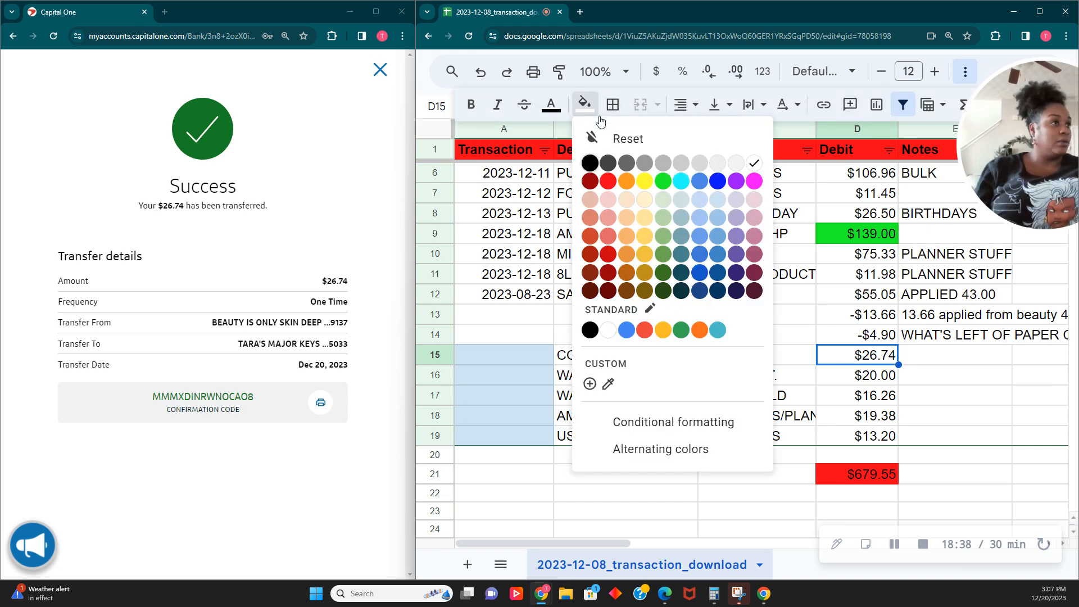
{"action": "left_click", "coordinate": [663, 181]}
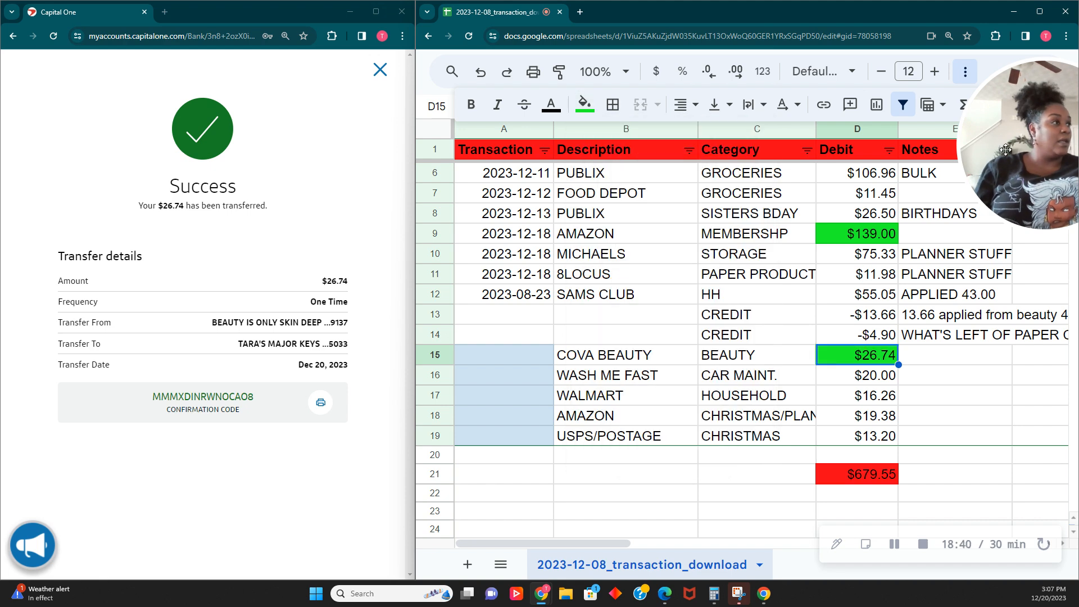
Close the transfer confirmation, return to the account summary and open the PIMP MY RIDE savings account.
{"action": "left_click", "coordinate": [380, 70]}
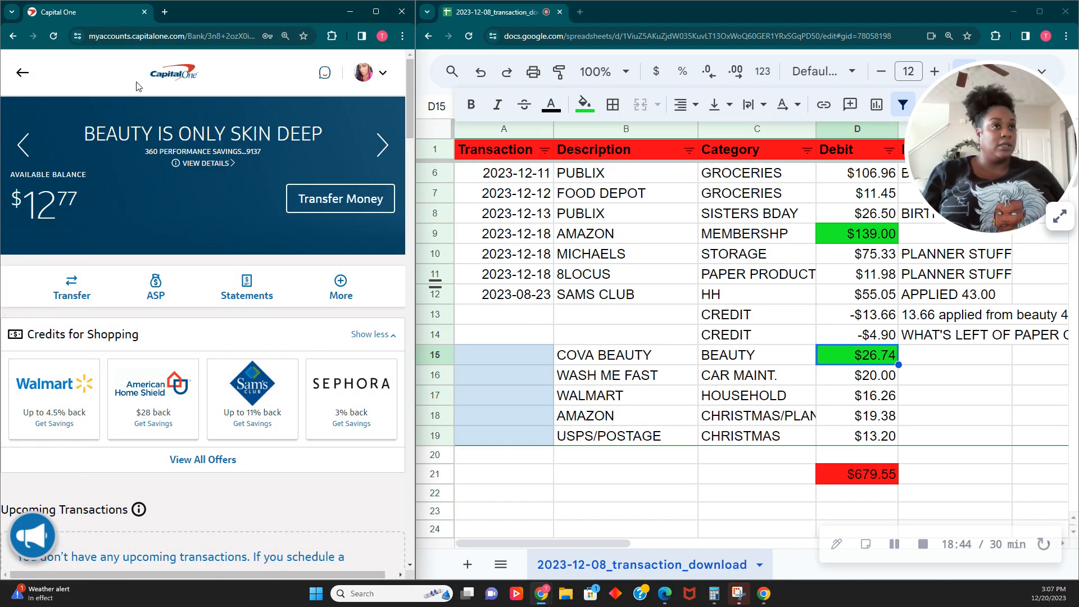
{"action": "left_click", "coordinate": [17, 76]}
{"action": "scroll", "coordinate": [197, 272], "scroll_direction": "down", "scroll_amount": 8}
{"action": "scroll", "coordinate": [197, 271], "scroll_direction": "down", "scroll_amount": 13}
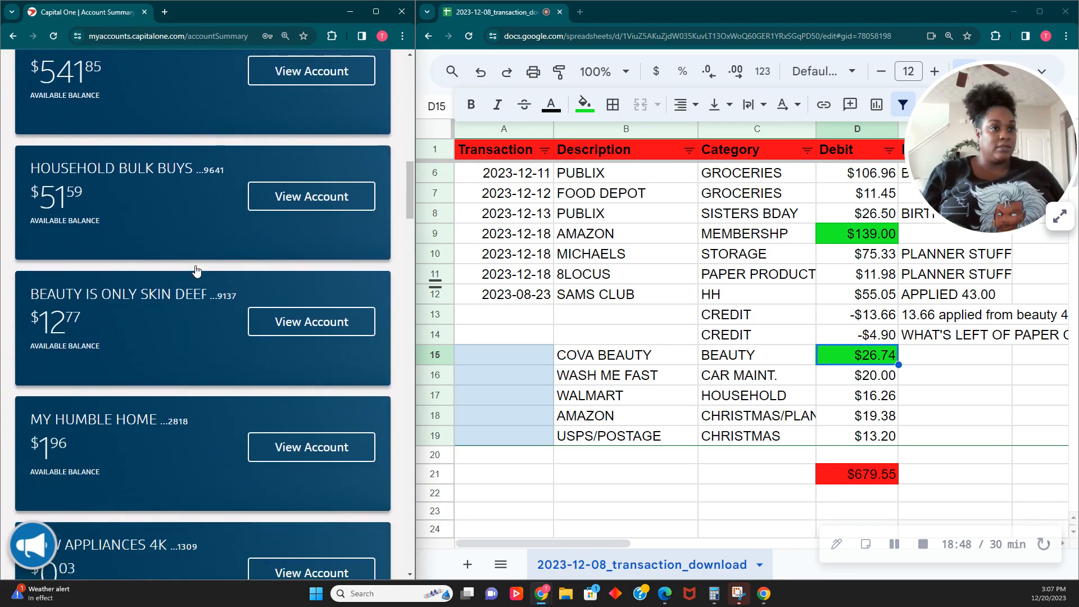
{"action": "scroll", "coordinate": [196, 271], "scroll_direction": "down", "scroll_amount": 9}
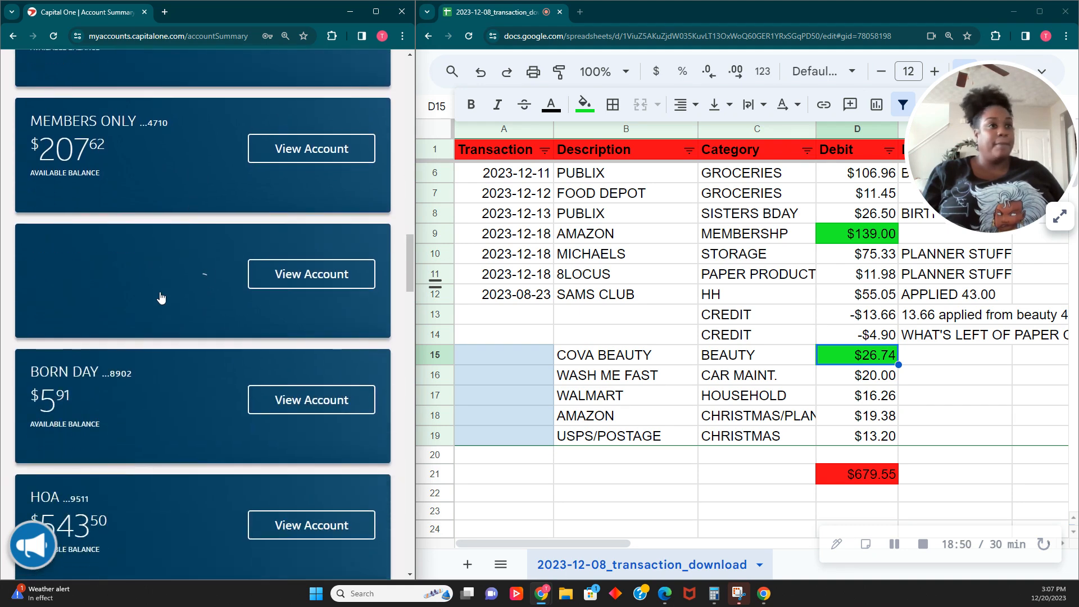
{"action": "left_click", "coordinate": [160, 297]}
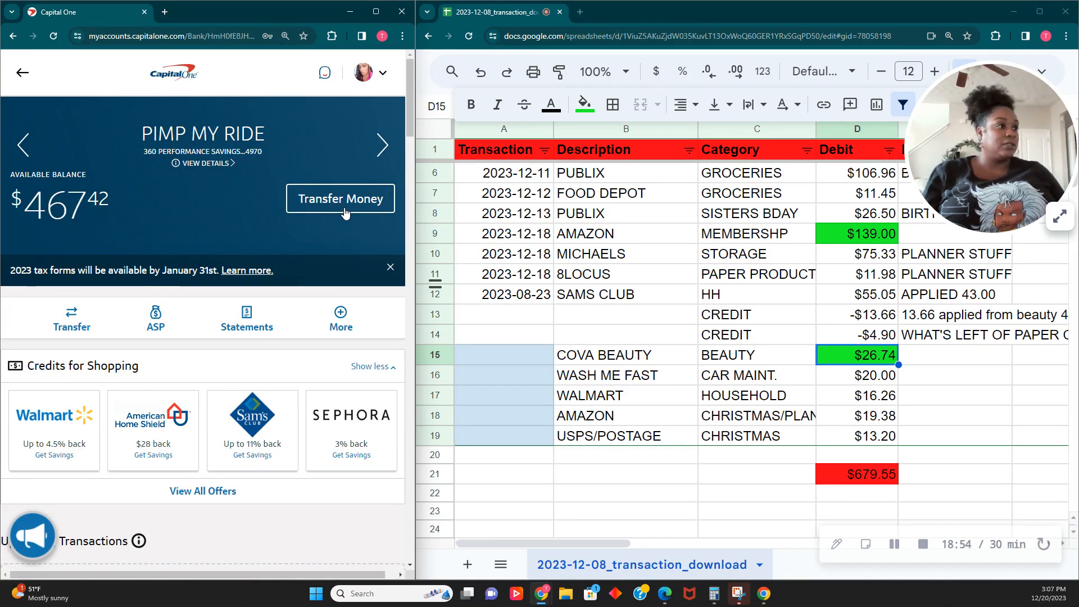
Set up a $20.00 transfer from the PIMP MY RIDE savings account to the MAJOR KEYS account.
{"action": "left_click", "coordinate": [345, 213]}
{"action": "left_click", "coordinate": [249, 324]}
{"action": "left_click", "coordinate": [172, 381]}
{"action": "left_click", "coordinate": [150, 477]}
{"action": "type", "text": "20.00"}
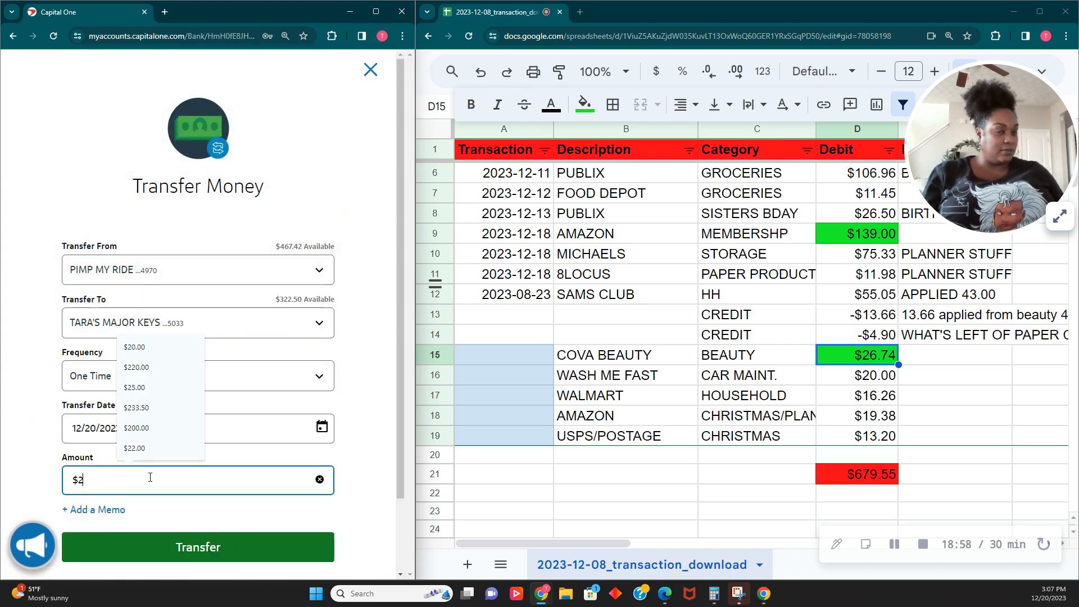
{"action": "left_click", "coordinate": [714, 593]}
{"action": "left_click", "coordinate": [651, 166]}
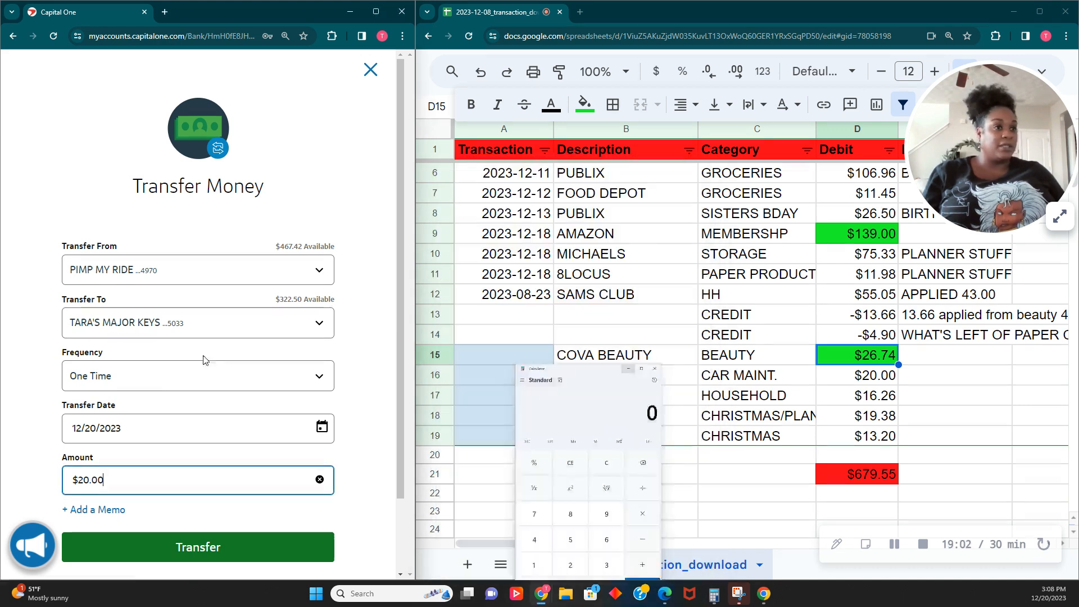
Add the memo CAR WASH to the $20.00 transfer, submit it and close the confirmation.
{"action": "left_click", "coordinate": [94, 510]}
{"action": "left_click", "coordinate": [133, 529]}
{"action": "type", "text": "CAR WASH"}
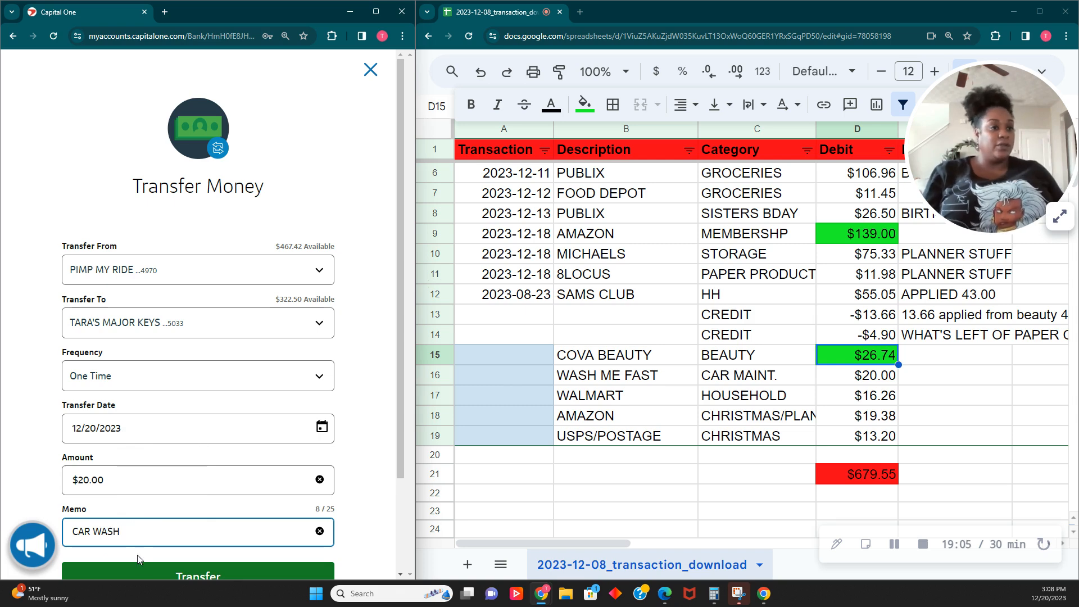
{"action": "left_click", "coordinate": [141, 569]}
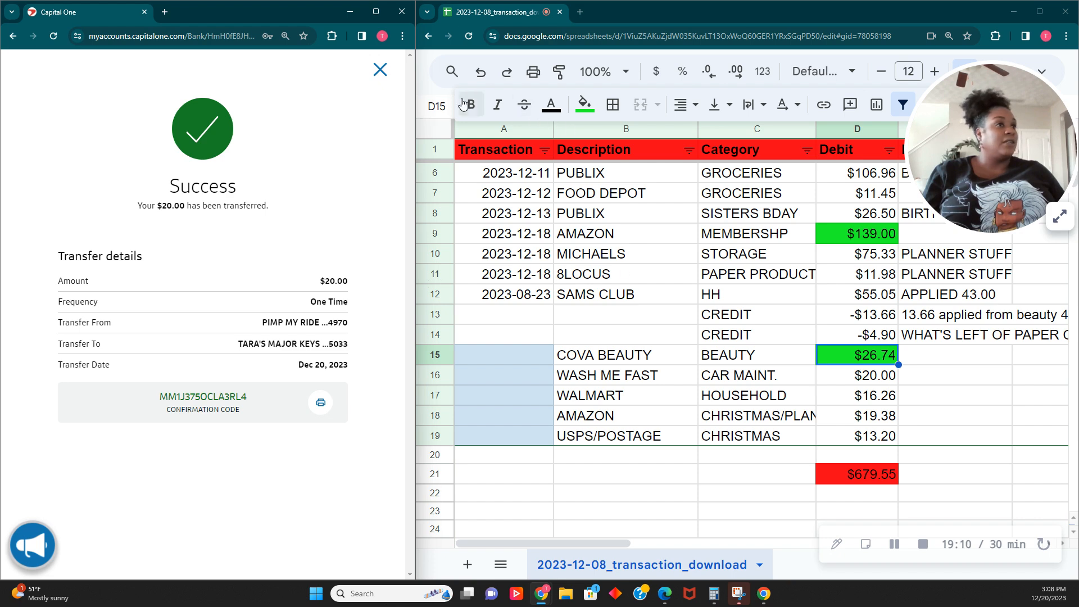
{"action": "left_click", "coordinate": [380, 70]}
Fill the WASH ME FAST debit cell in row 16 with bright green and move to the WALMART debit.
{"action": "left_click", "coordinate": [864, 384]}
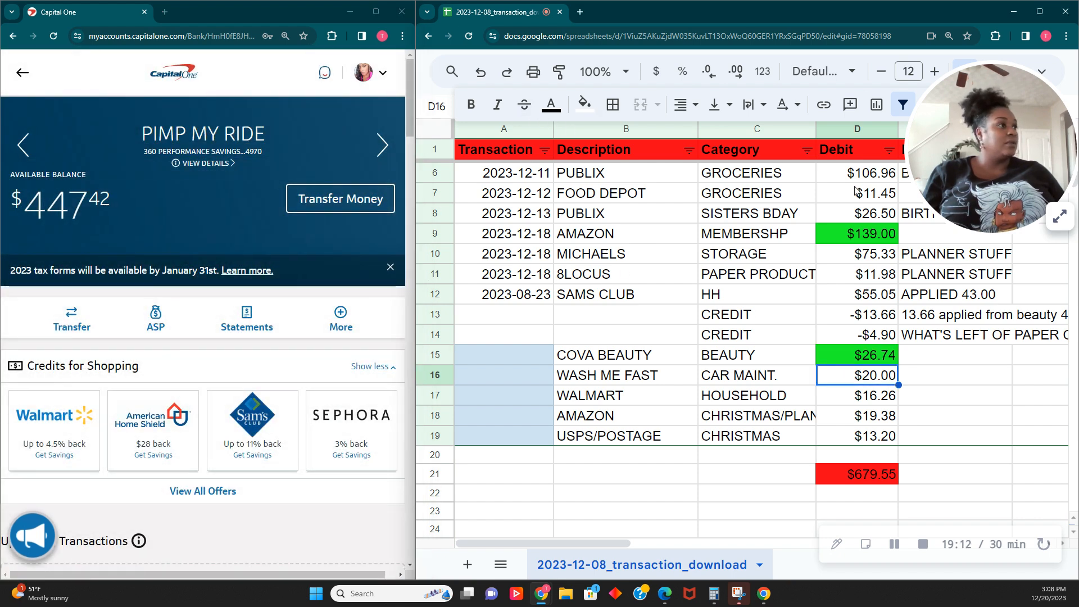
{"action": "left_click", "coordinate": [595, 113]}
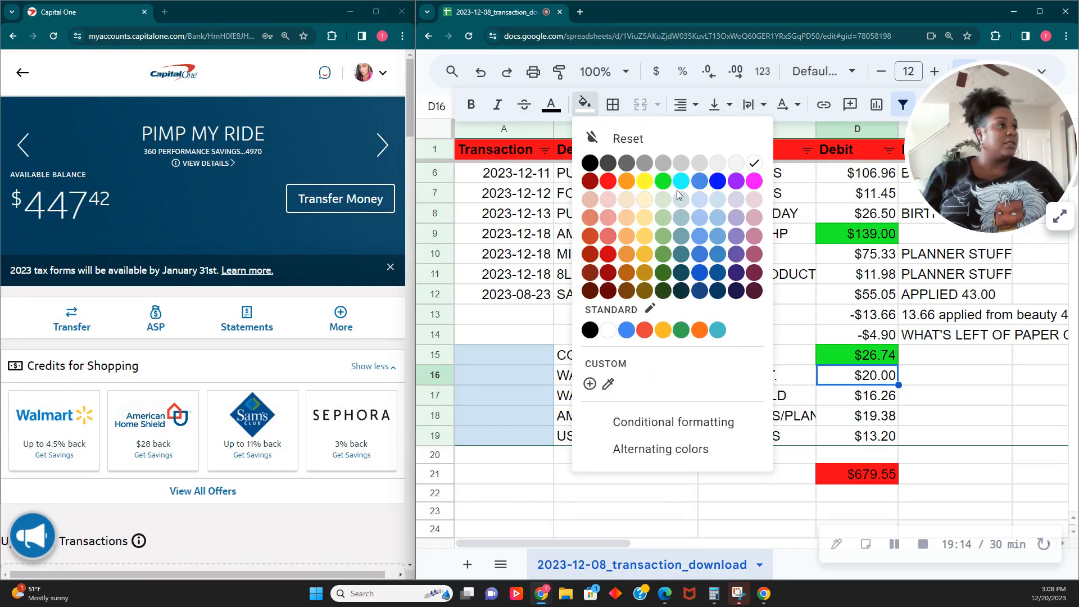
{"action": "left_click", "coordinate": [681, 181]}
{"action": "left_click", "coordinate": [591, 114]}
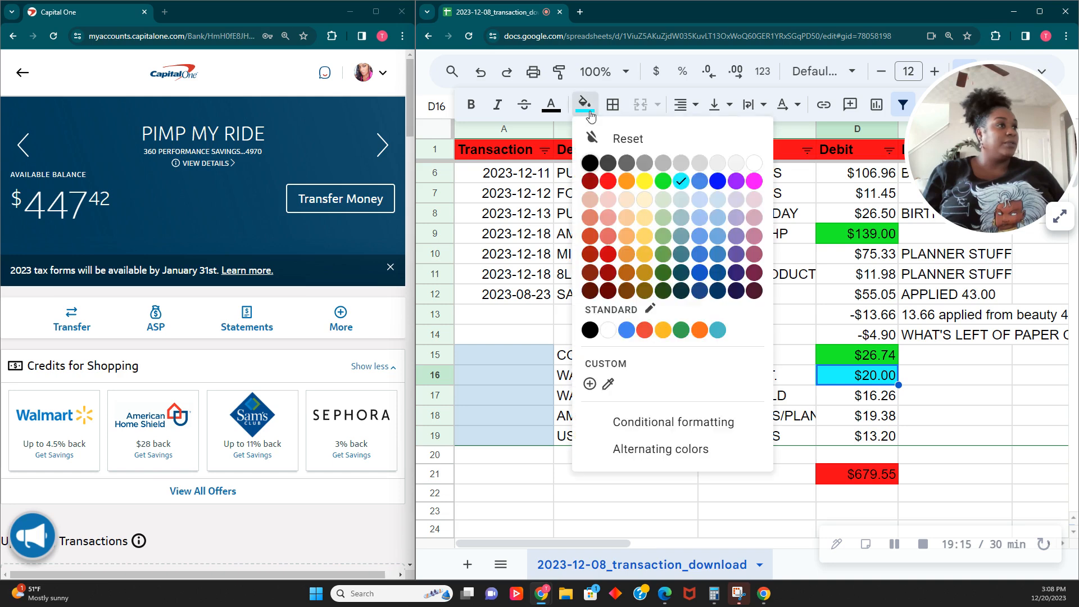
{"action": "left_click", "coordinate": [664, 181]}
{"action": "key", "text": "Down"}
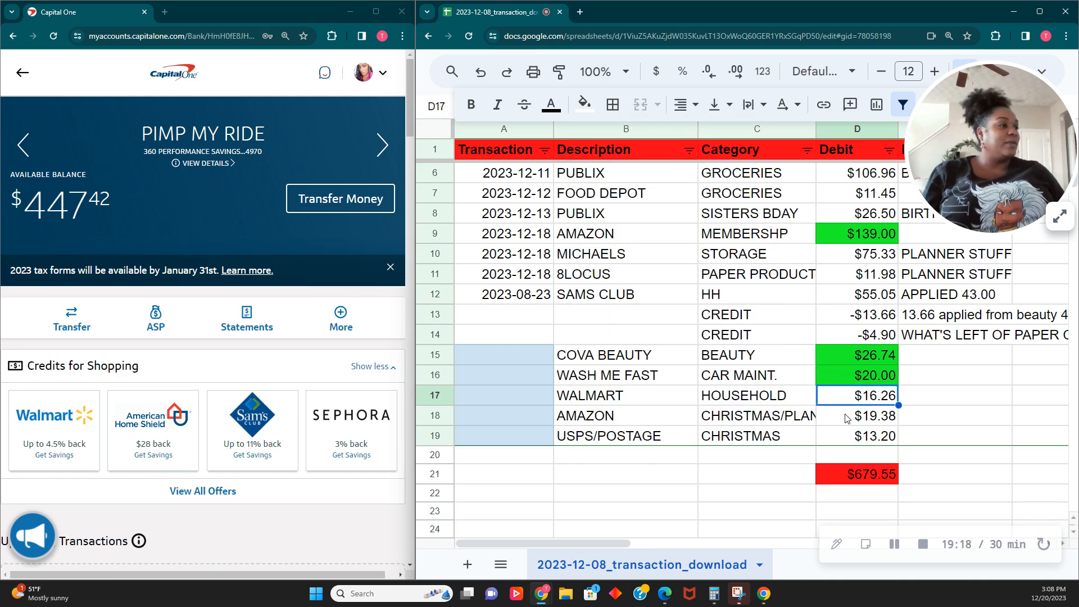
Return to the account summary and open the HOUSEHOLD BULK BUYS savings account.
{"action": "left_click", "coordinate": [163, 74]}
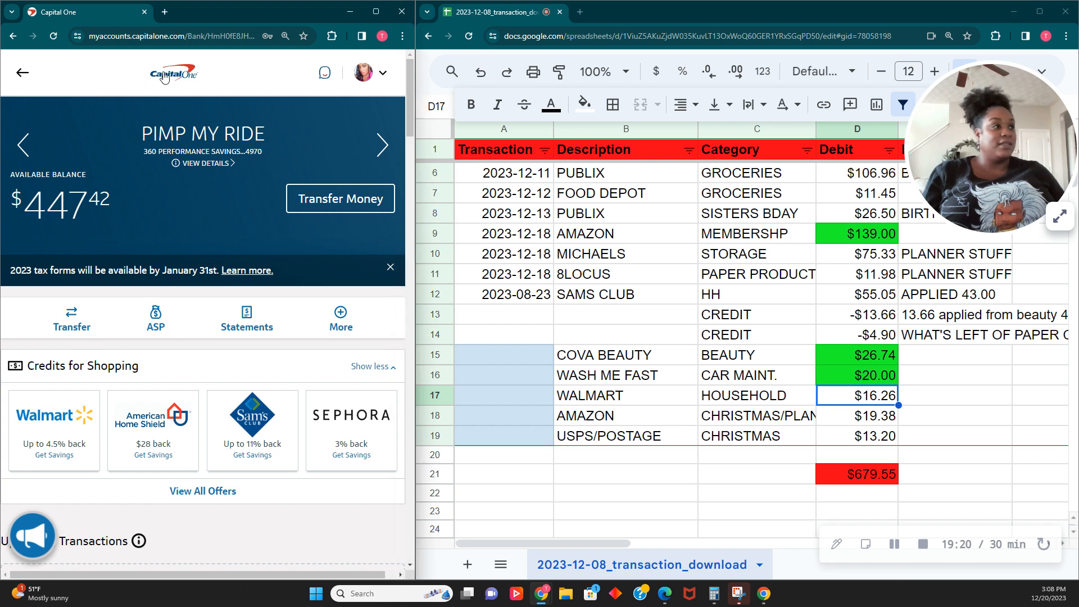
{"action": "scroll", "coordinate": [211, 275], "scroll_direction": "down", "scroll_amount": 12}
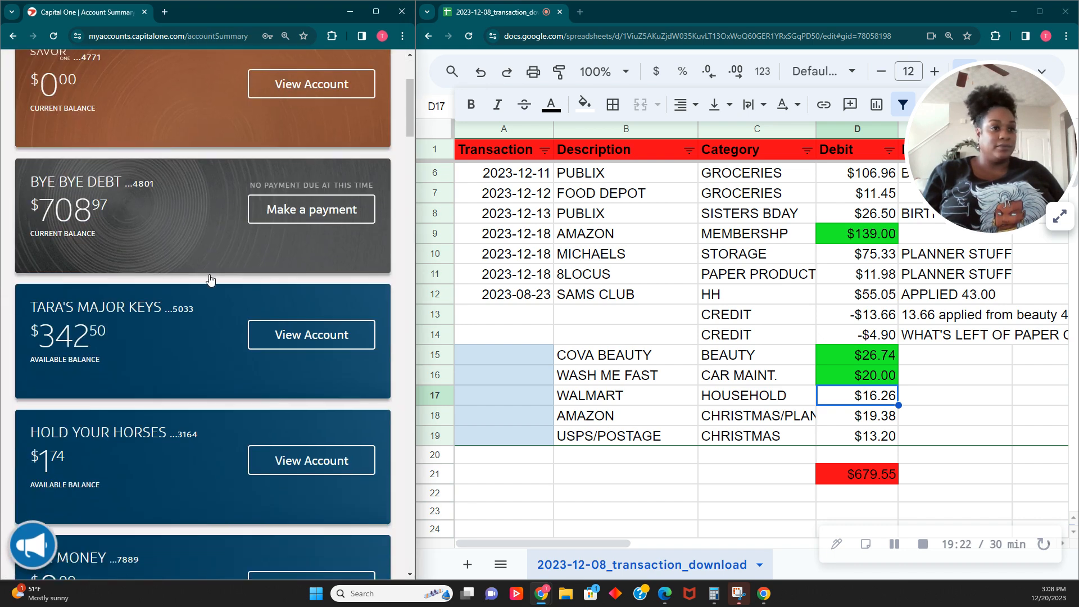
{"action": "scroll", "coordinate": [211, 280], "scroll_direction": "down", "scroll_amount": 3}
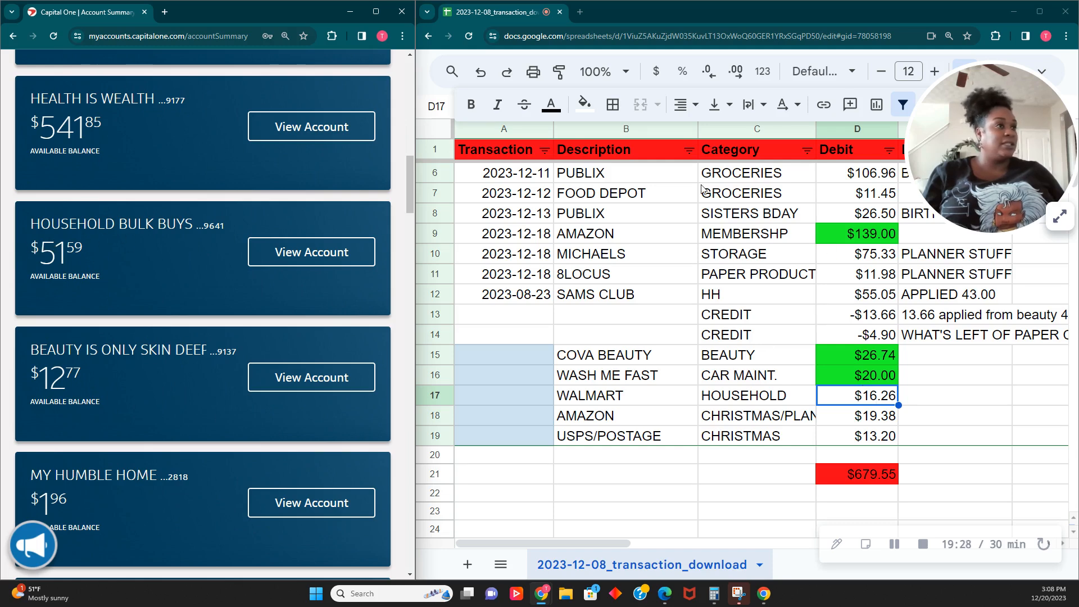
{"action": "left_click", "coordinate": [186, 253]}
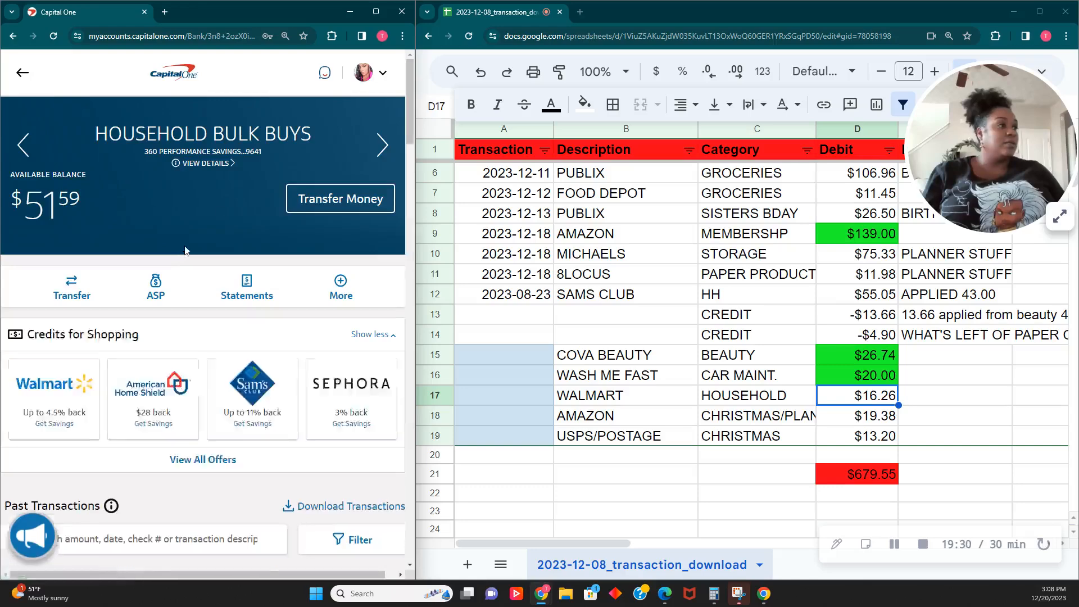
Set up a $16.26 transfer from the HOUSEHOLD BULK BUYS savings account to the MAJOR KEYS account.
{"action": "left_click", "coordinate": [291, 208]}
{"action": "left_click", "coordinate": [132, 325]}
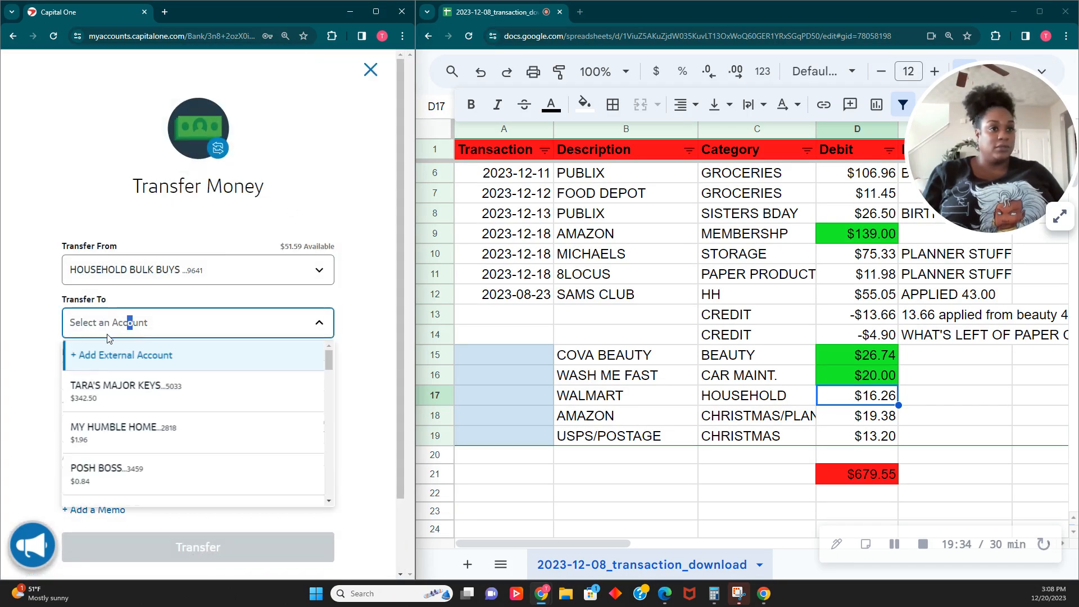
{"action": "left_click", "coordinate": [106, 404]}
{"action": "left_click", "coordinate": [144, 482]}
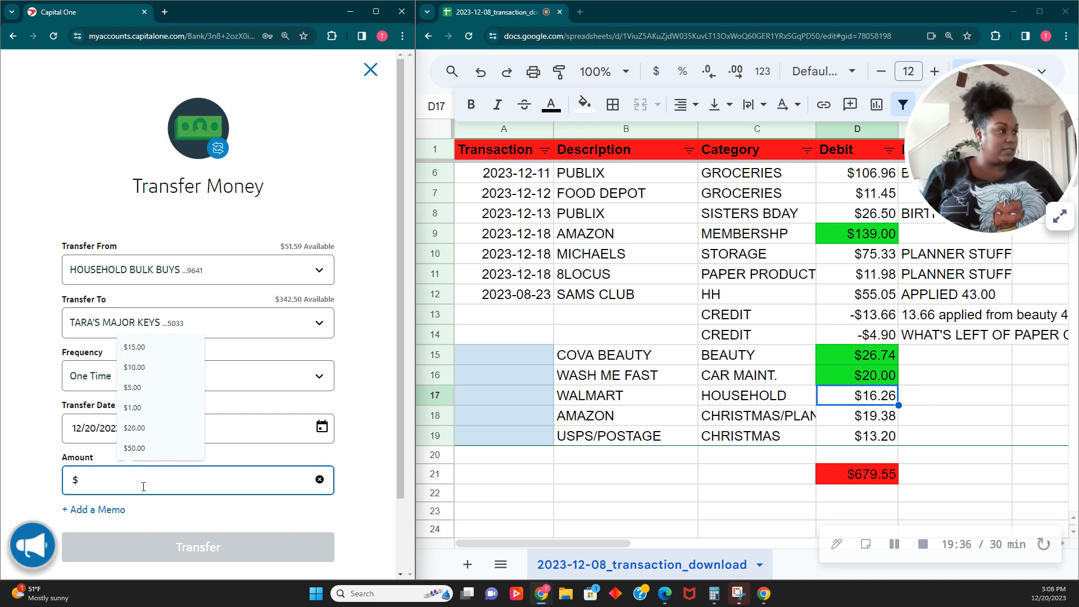
{"action": "type", "text": "16.26"}
Add the memo HH to the household transfer and submit it.
{"action": "left_click", "coordinate": [101, 509]}
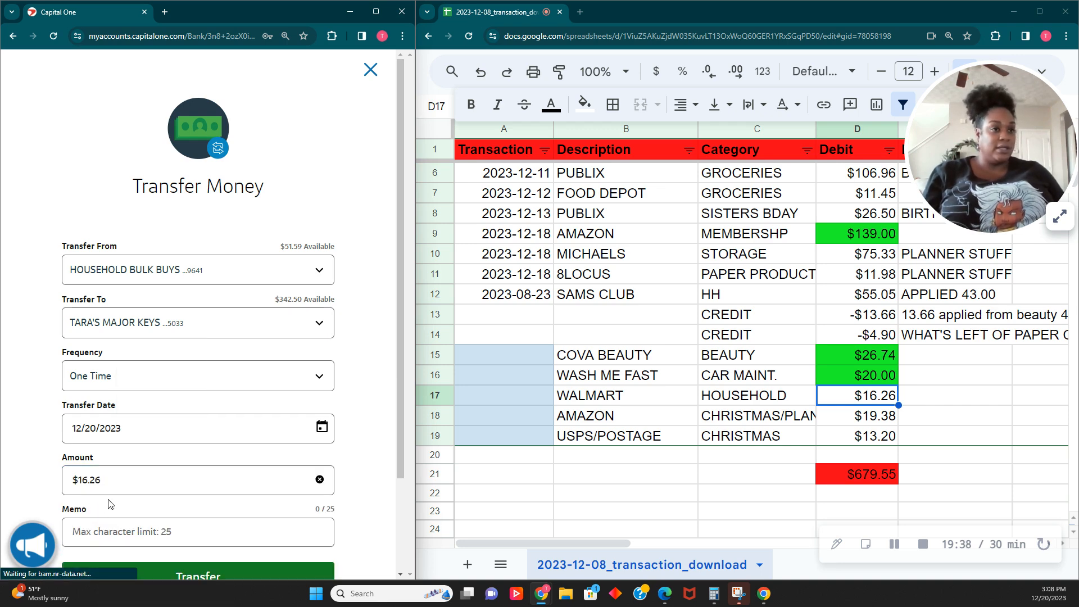
{"action": "left_click", "coordinate": [99, 535]}
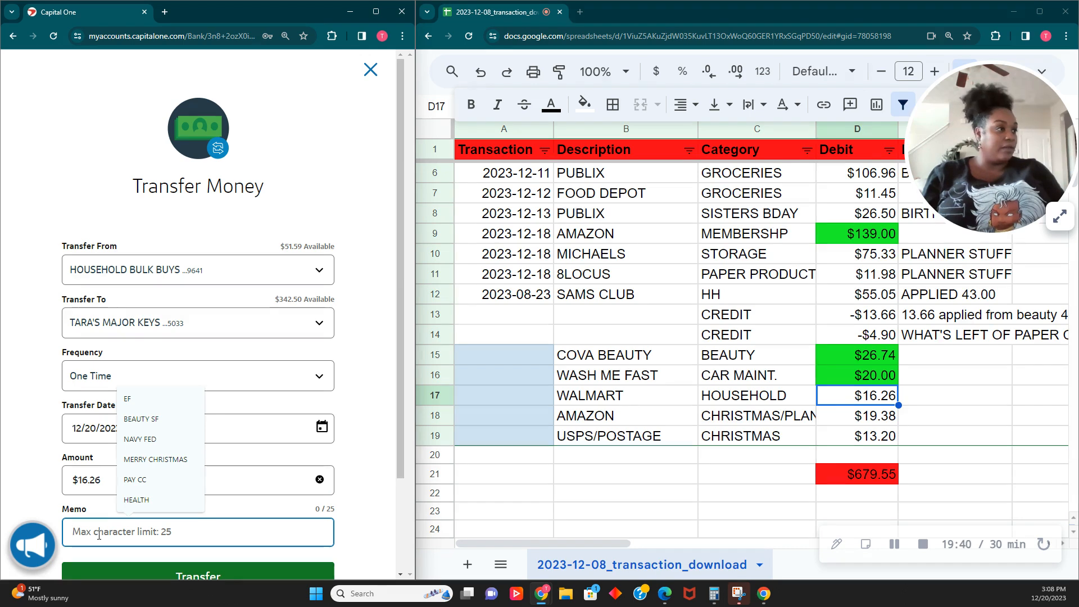
{"action": "type", "text": "HH"}
{"action": "key", "text": "BackSpace"}
{"action": "key", "text": "BackSpace"}
{"action": "type", "text": "HH"}
{"action": "left_click", "coordinate": [185, 573]}
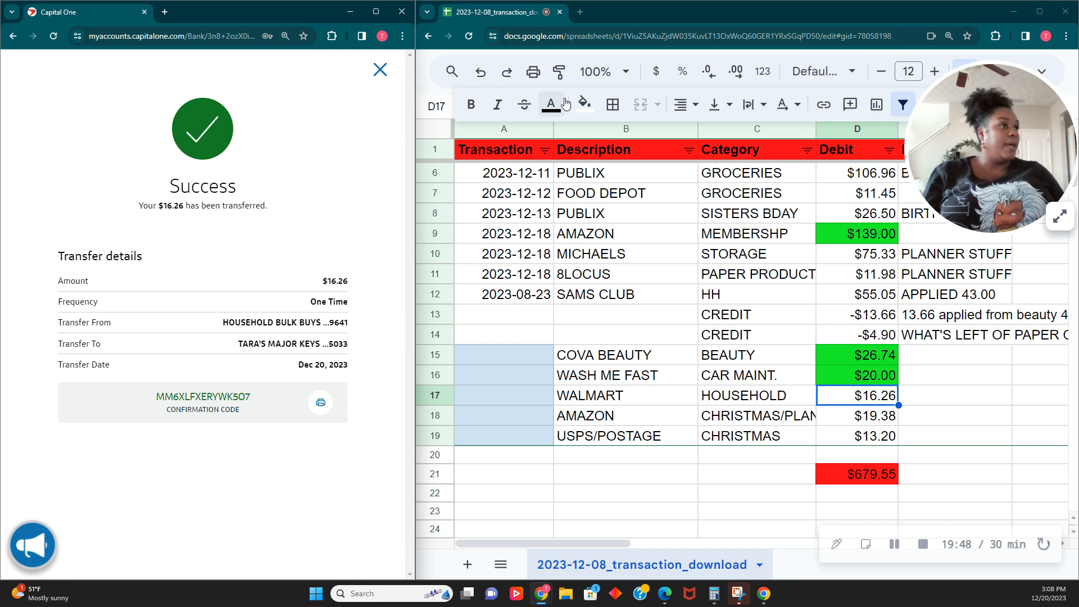
Fill the WALMART debit cell in row 17 with bright green and select the AMAZON debit in row 18.
{"action": "left_click", "coordinate": [585, 105]}
{"action": "left_click", "coordinate": [657, 175]}
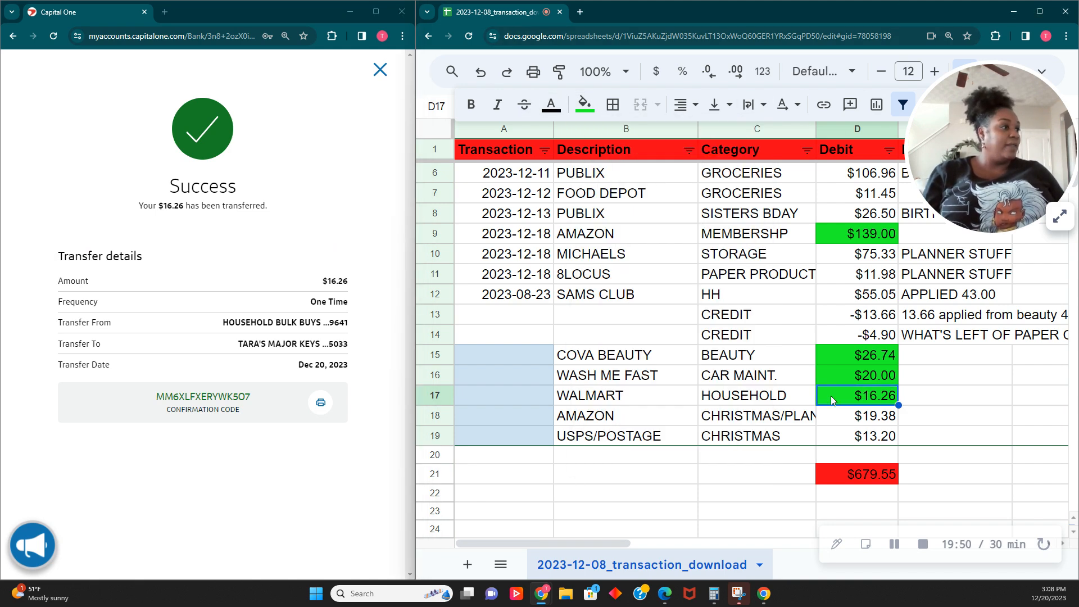
{"action": "left_click", "coordinate": [843, 416]}
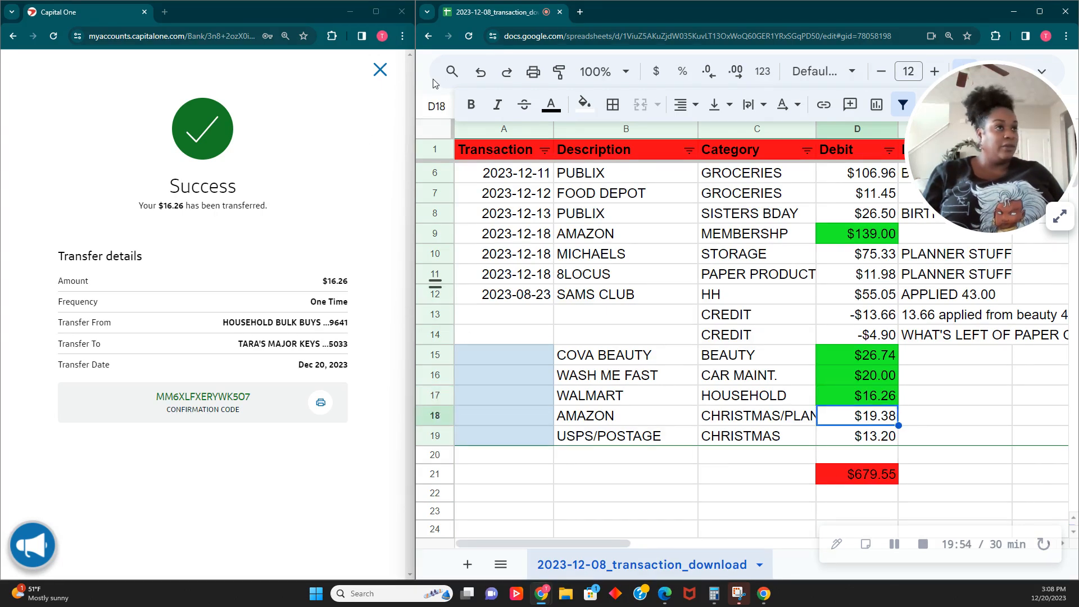
Return to the account summary and open the MERRY CHRISTMAS savings account.
{"action": "left_click", "coordinate": [380, 71]}
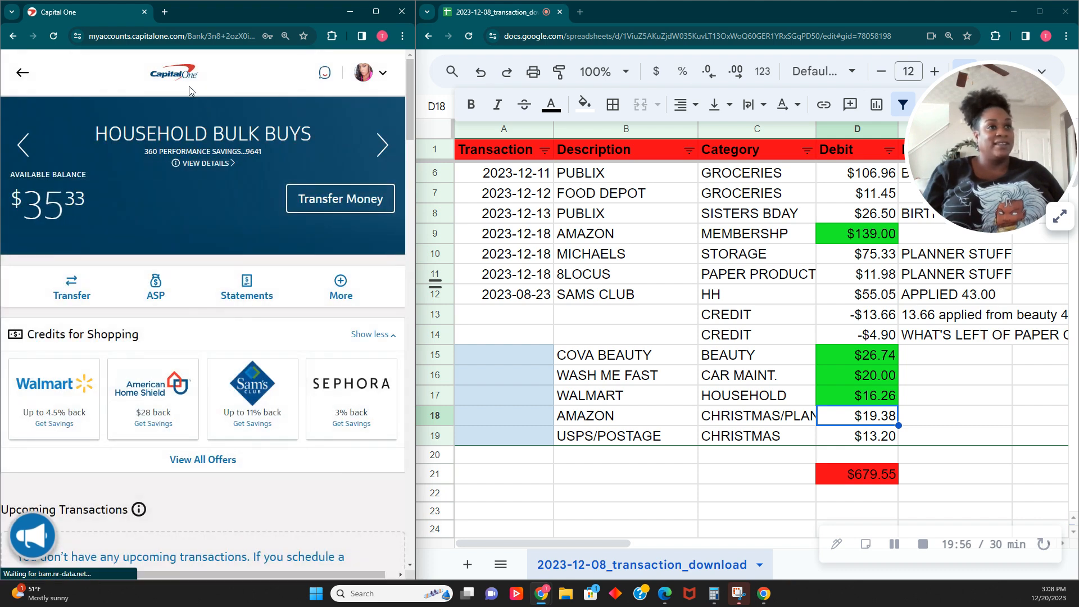
{"action": "left_click", "coordinate": [177, 73]}
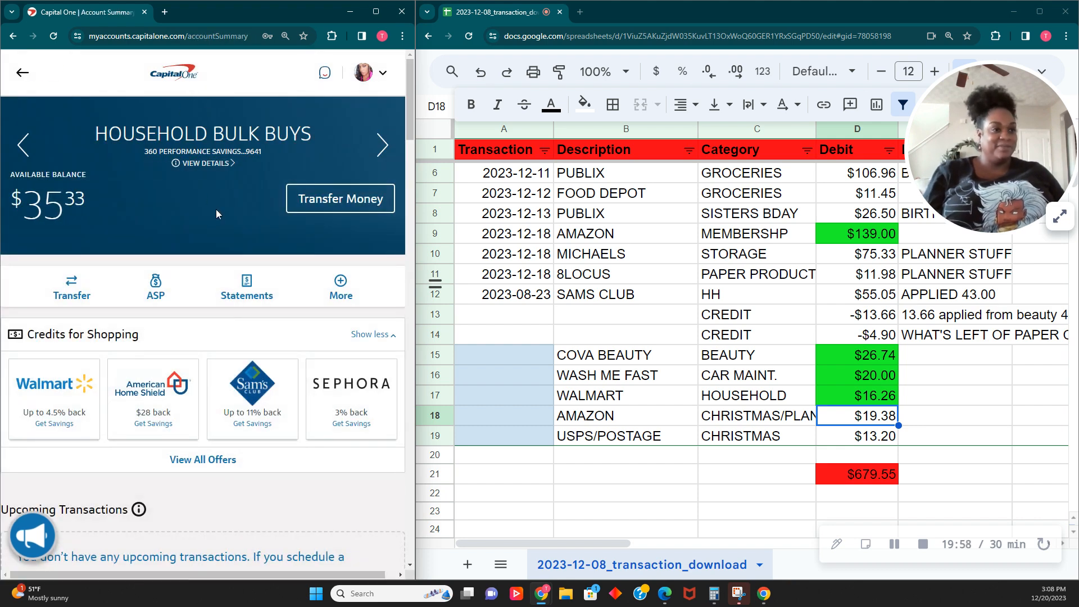
{"action": "scroll", "coordinate": [216, 213], "scroll_direction": "down", "scroll_amount": 3}
{"action": "scroll", "coordinate": [215, 230], "scroll_direction": "down", "scroll_amount": 15}
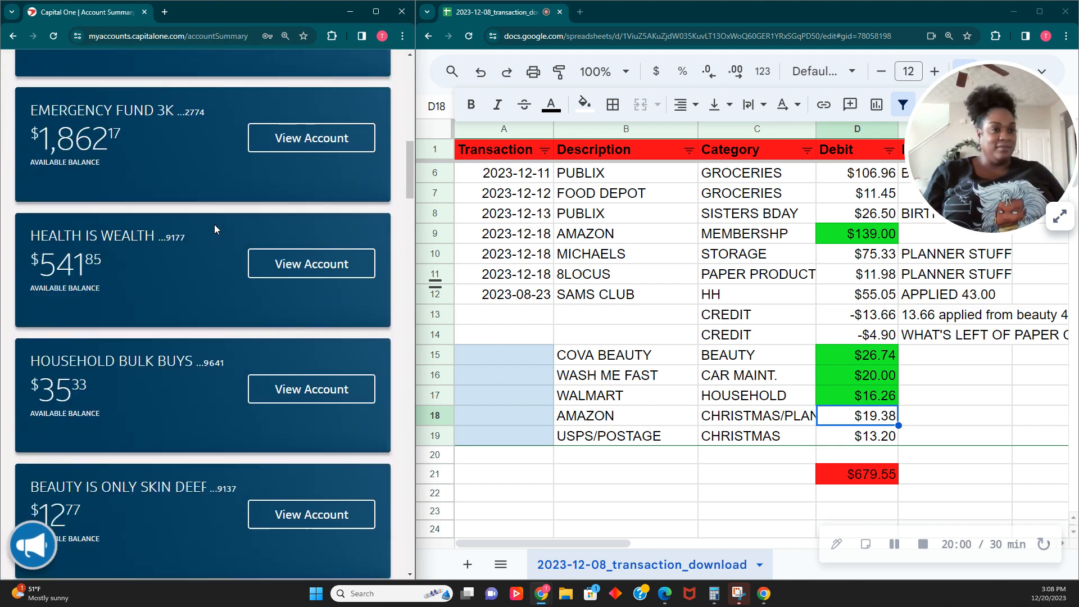
{"action": "scroll", "coordinate": [215, 229], "scroll_direction": "down", "scroll_amount": 11}
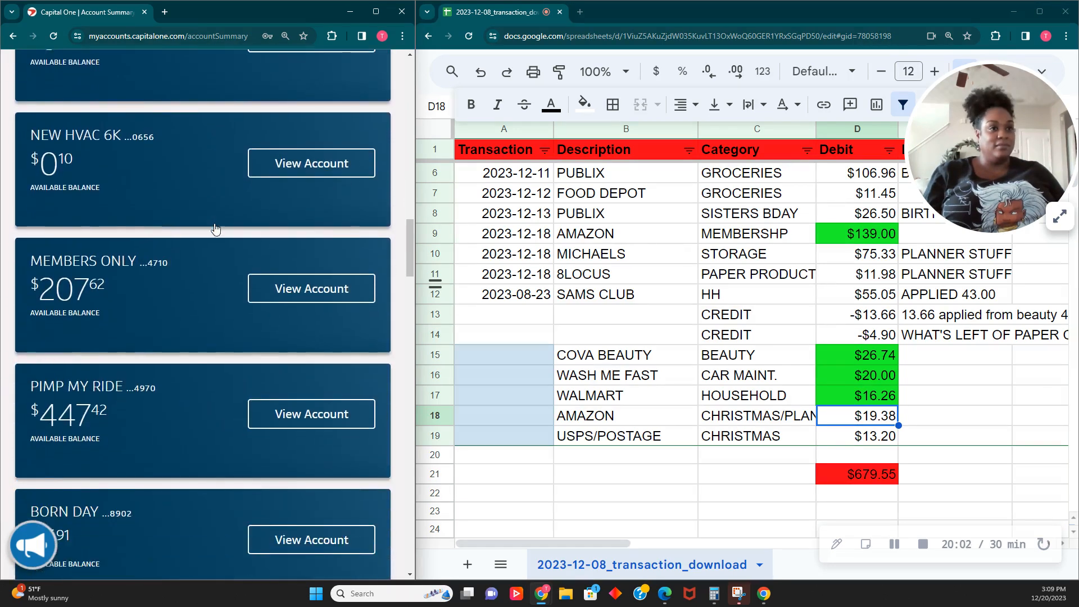
{"action": "scroll", "coordinate": [215, 230], "scroll_direction": "down", "scroll_amount": 10}
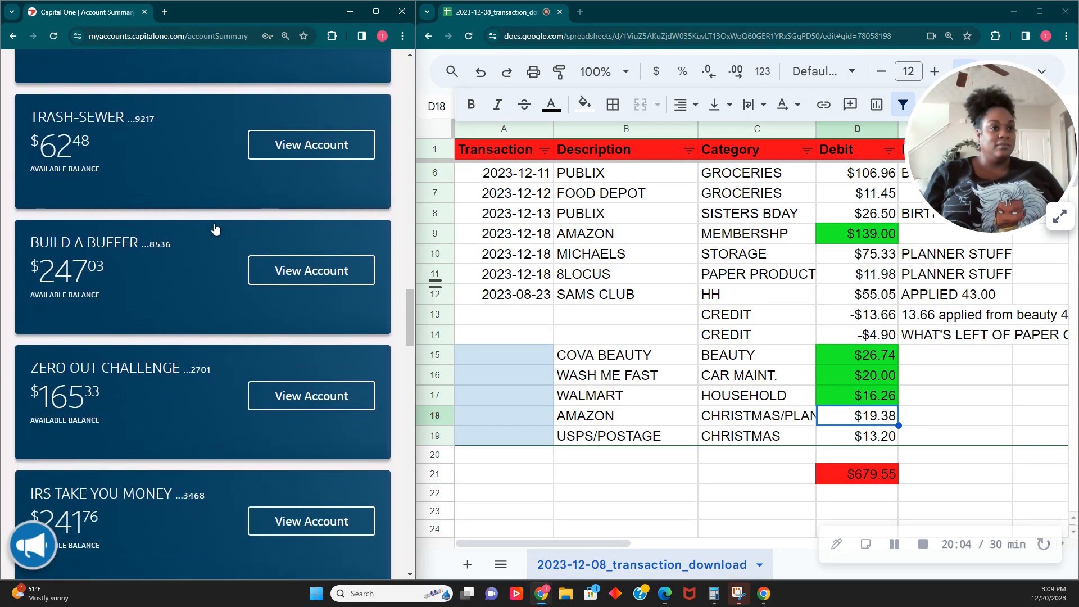
{"action": "scroll", "coordinate": [215, 230], "scroll_direction": "down", "scroll_amount": 3}
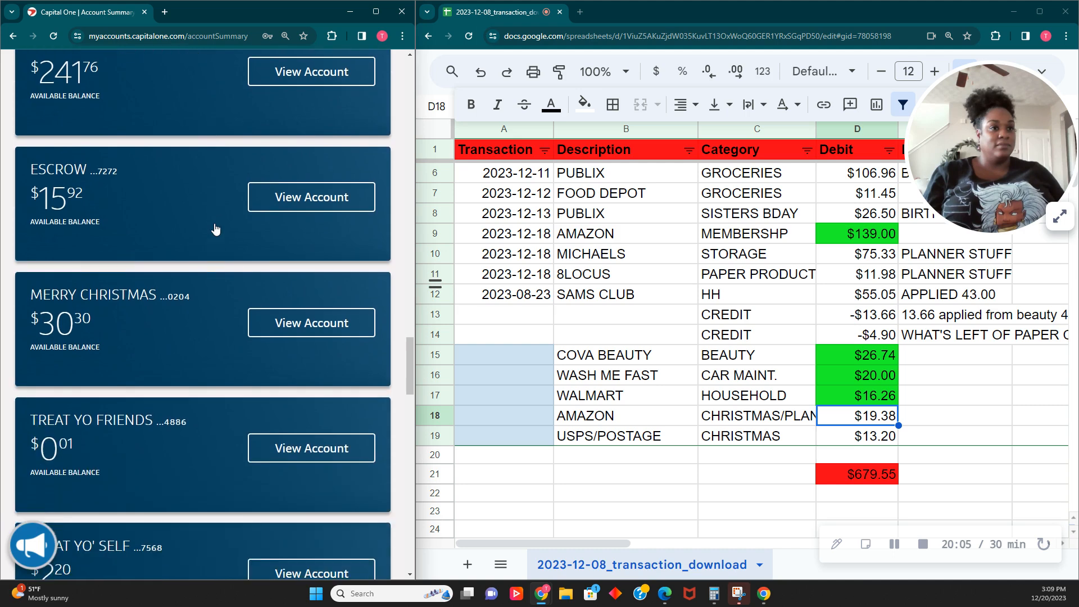
{"action": "left_click", "coordinate": [113, 299]}
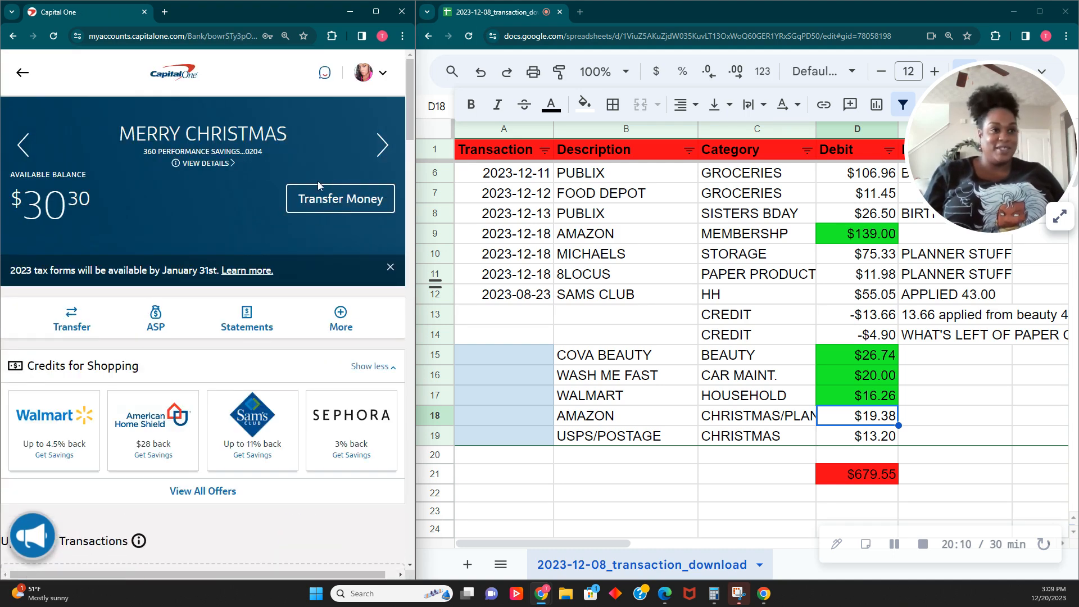
Set up a $19.38 transfer from the MERRY CHRISTMAS savings account to the MAJOR KEYS account.
{"action": "left_click", "coordinate": [326, 188]}
{"action": "left_click", "coordinate": [169, 322]}
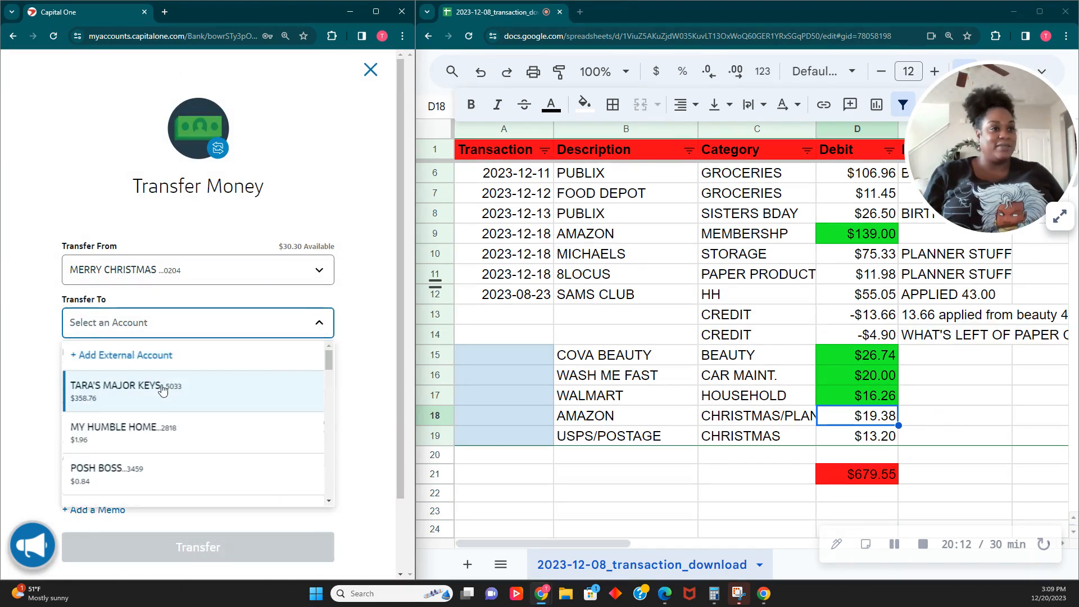
{"action": "left_click", "coordinate": [162, 390]}
{"action": "left_click", "coordinate": [144, 477]}
{"action": "type", "text": "19.3"}
Add the memo PAY CC to the Christmas transfer, submit it and close the confirmation.
{"action": "left_click", "coordinate": [107, 510]}
{"action": "left_click", "coordinate": [116, 533]}
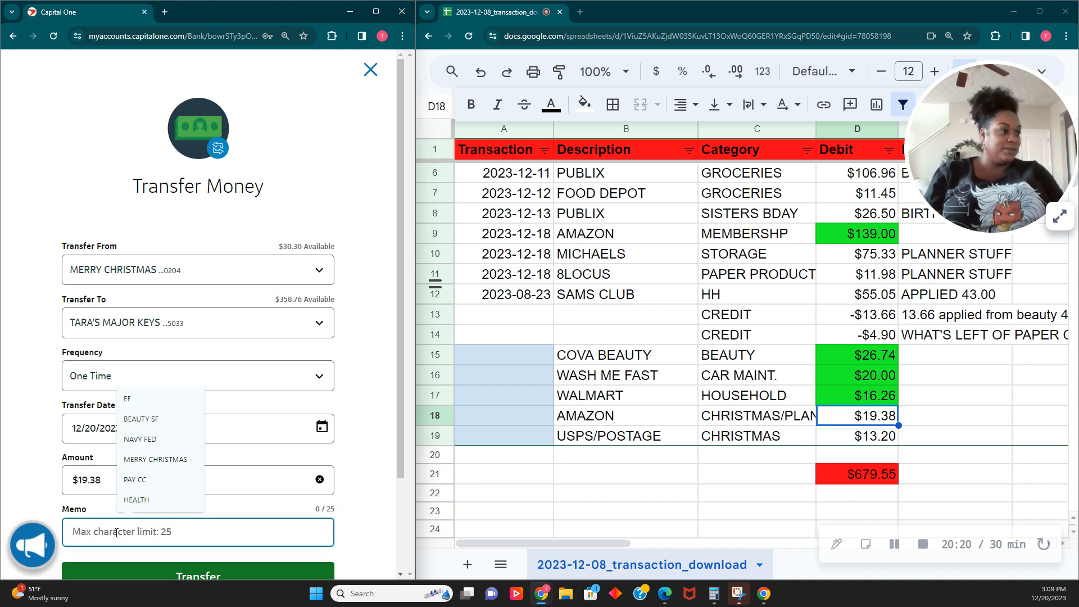
{"action": "type", "text": "PAY CC"}
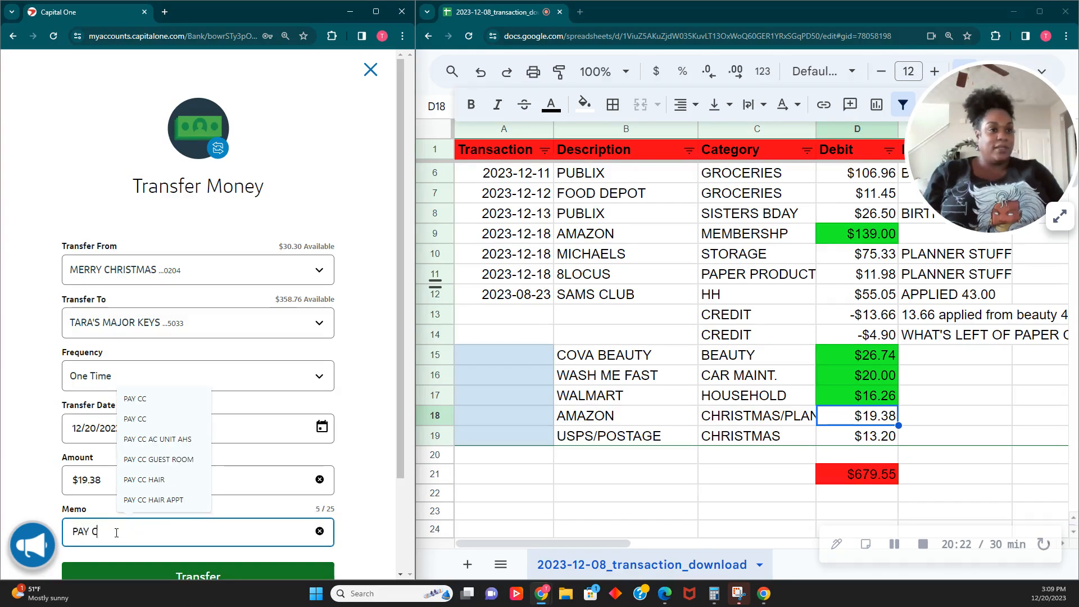
{"action": "left_click", "coordinate": [149, 579]}
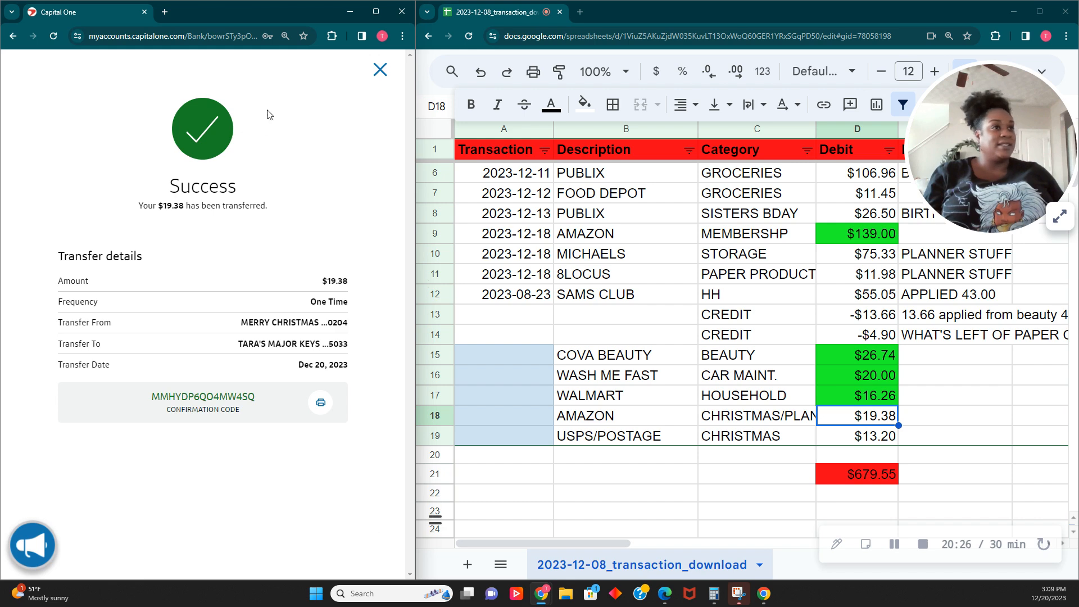
{"action": "left_click", "coordinate": [380, 72]}
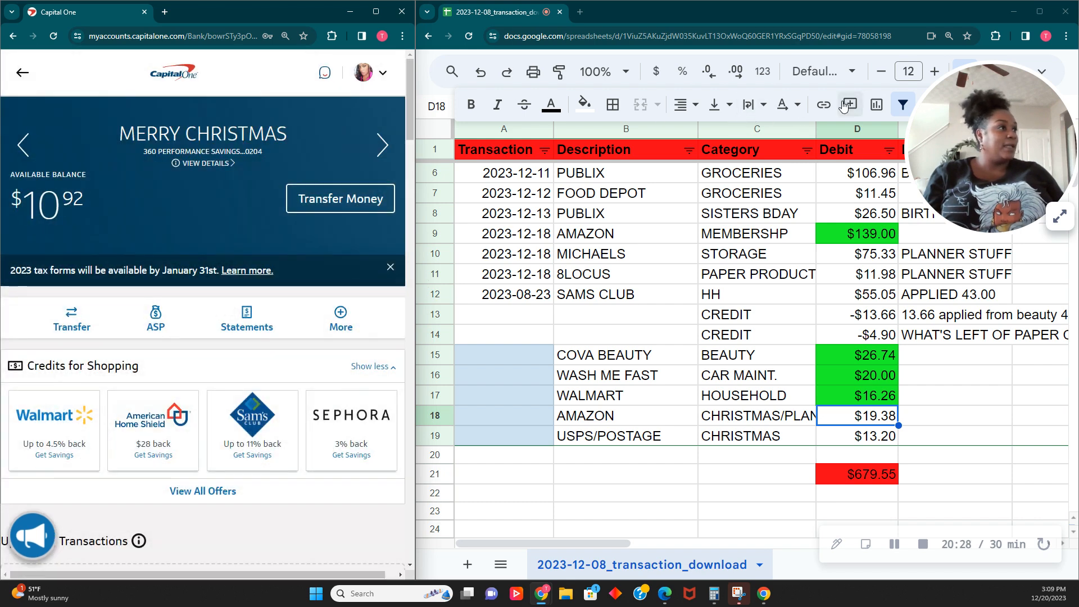
Fill the AMAZON debit cell in row 18 with bright green and select the USPS/POSTAGE debit in row 19.
{"action": "left_click", "coordinate": [585, 104]}
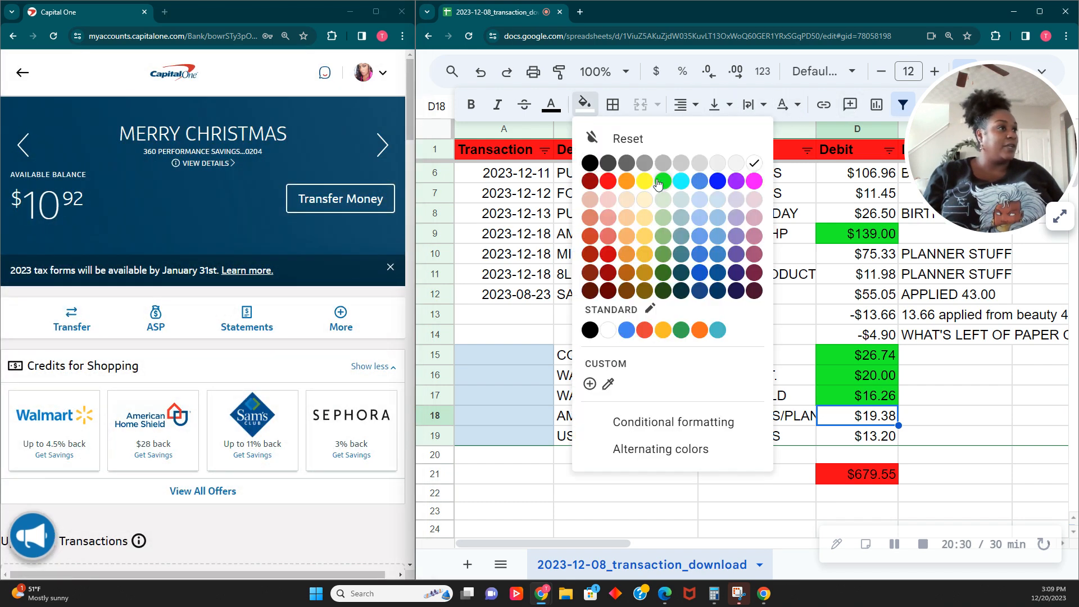
{"action": "left_click", "coordinate": [662, 185]}
{"action": "left_click", "coordinate": [850, 443]}
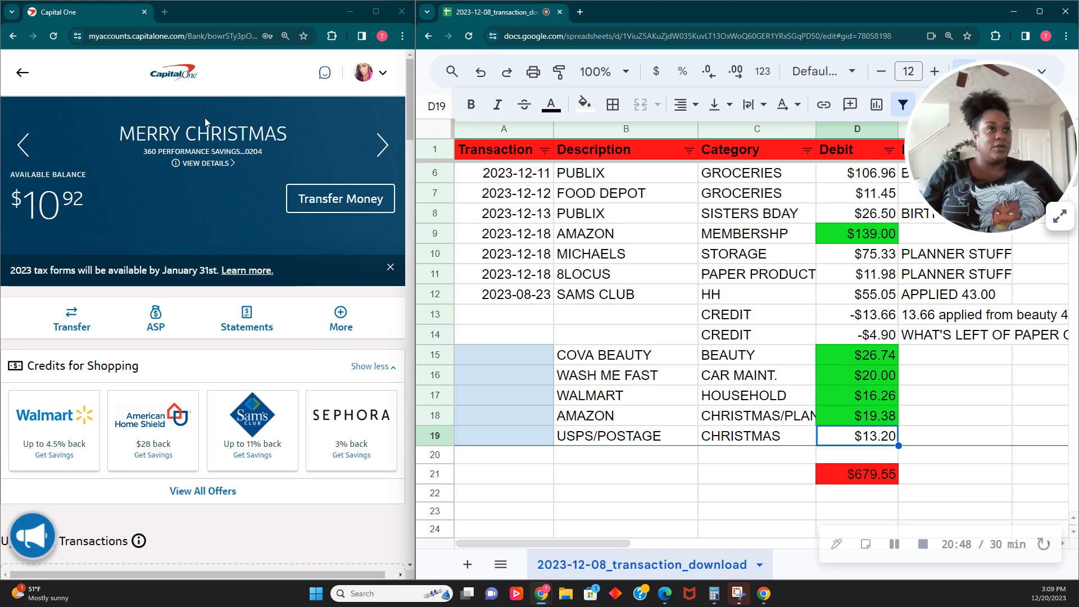
Select the green debits in rows 15 to 18 and add 26.74, 20, 16.26 and 19.38 in Calculator.
{"action": "left_click_drag", "start_coordinate": [889, 360], "coordinate": [885, 419]}
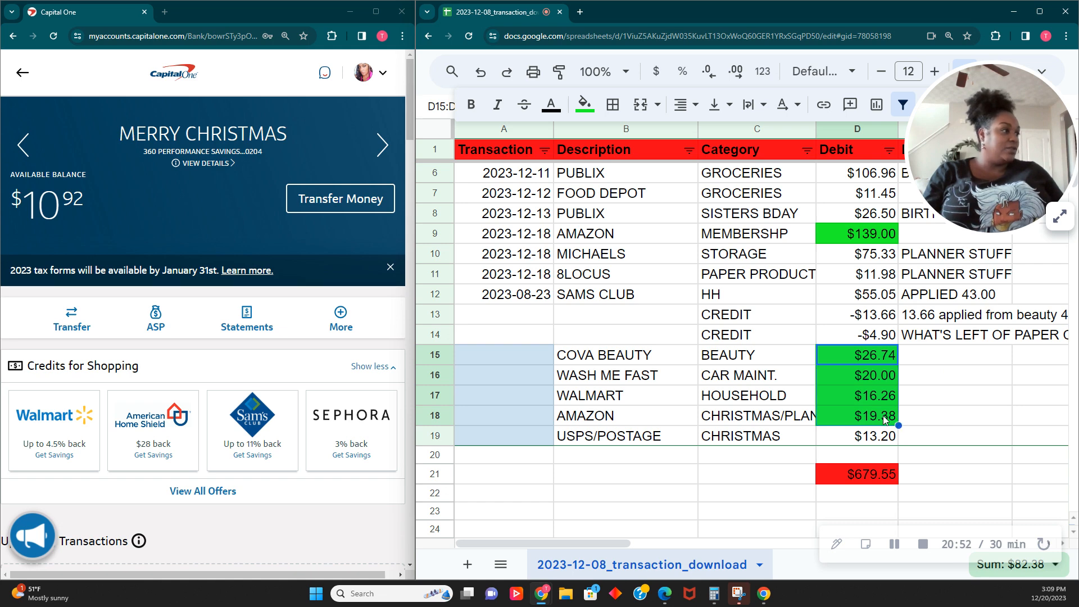
{"action": "left_click", "coordinate": [714, 593]}
{"action": "type", "text": "26."}
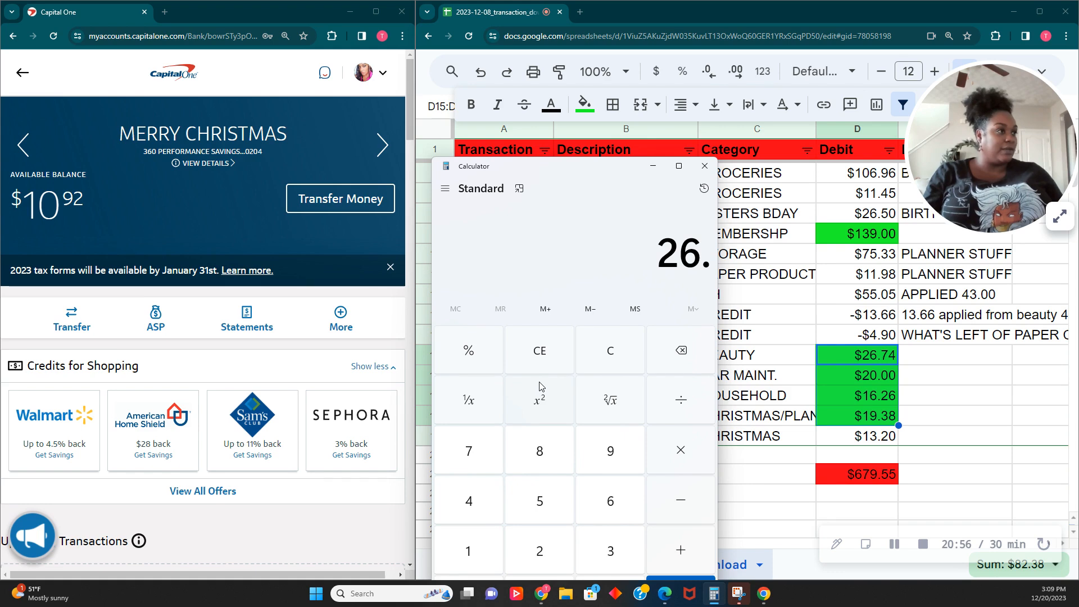
{"action": "type", "text": "74"}
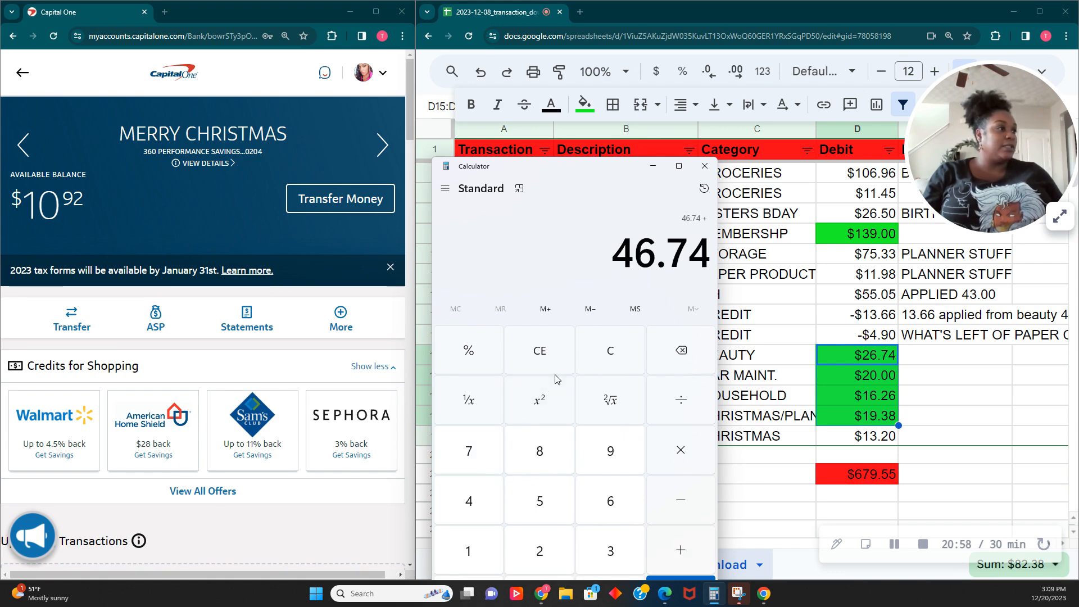
{"action": "type", "text": "20+16.26+19.38"}
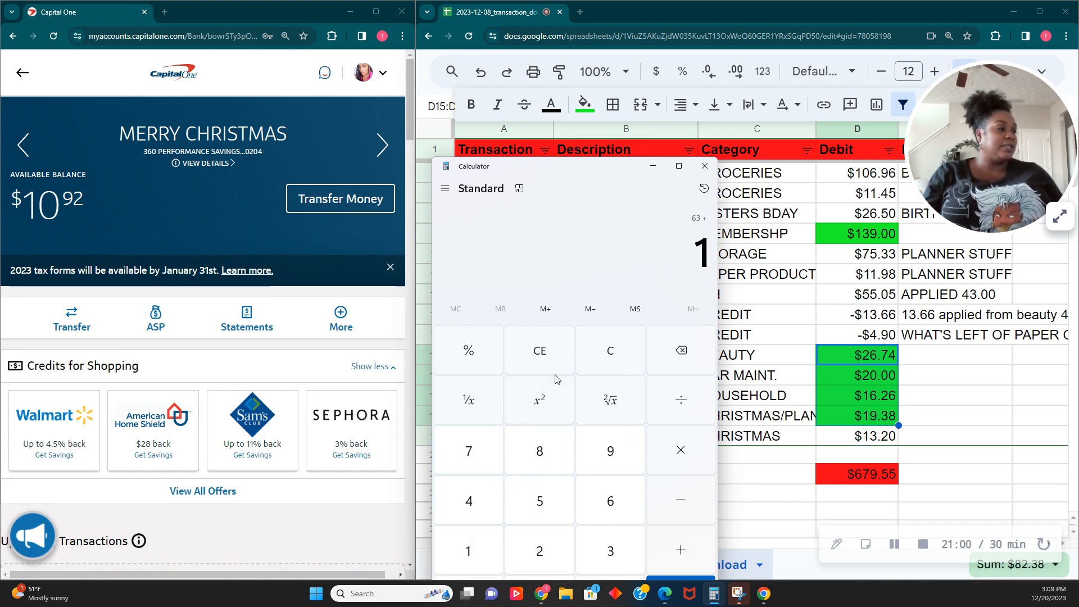
{"action": "key", "text": "Return"}
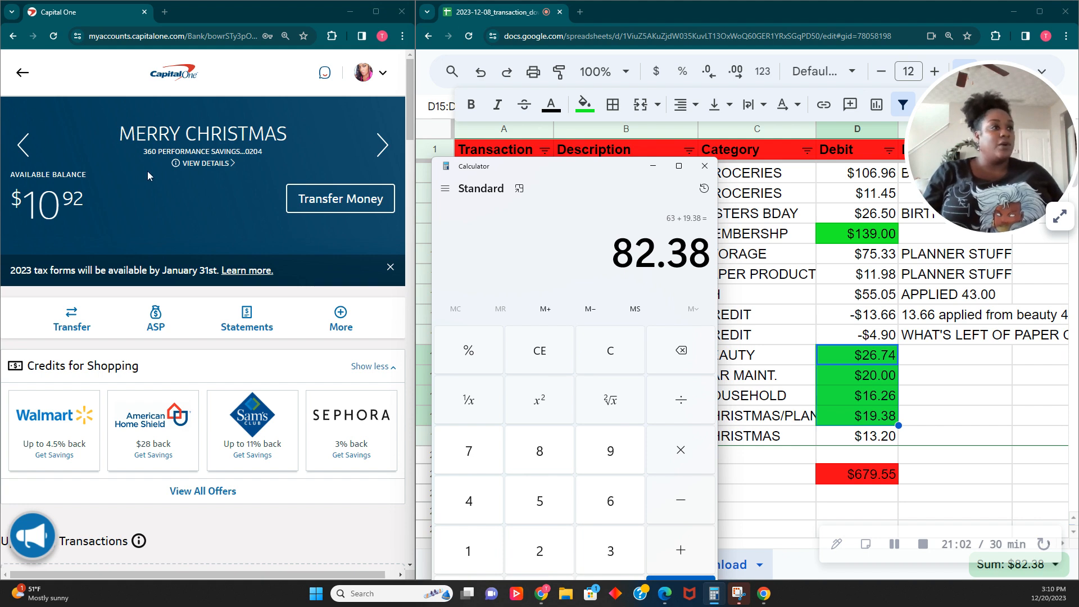
Open the MAJOR KEYS checking account from the account summary and check its scheduled payment and recent transfer deposits.
{"action": "left_click", "coordinate": [175, 72]}
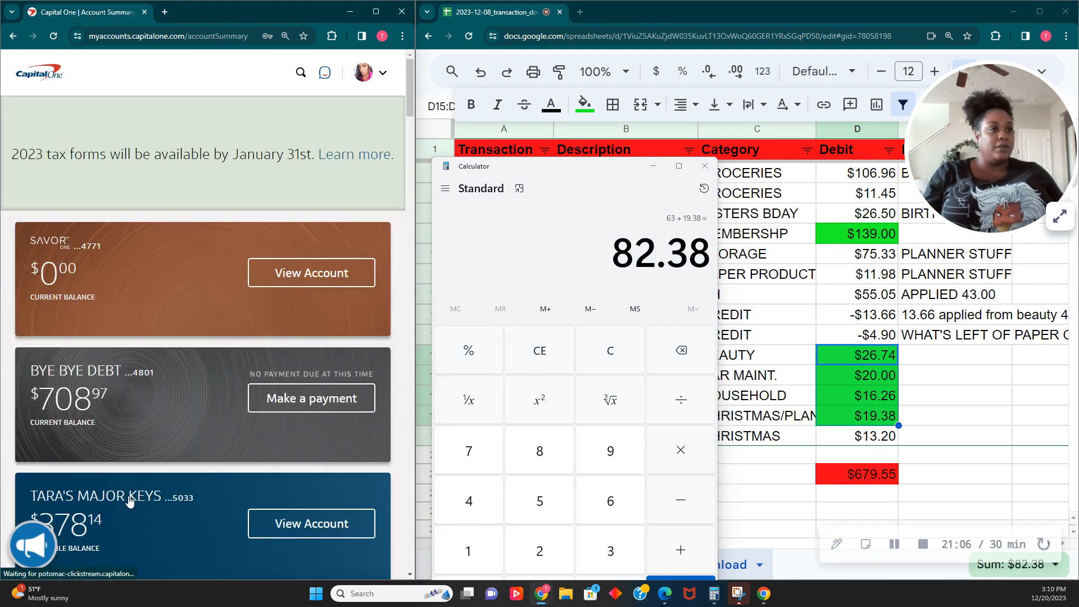
{"action": "left_click", "coordinate": [129, 500]}
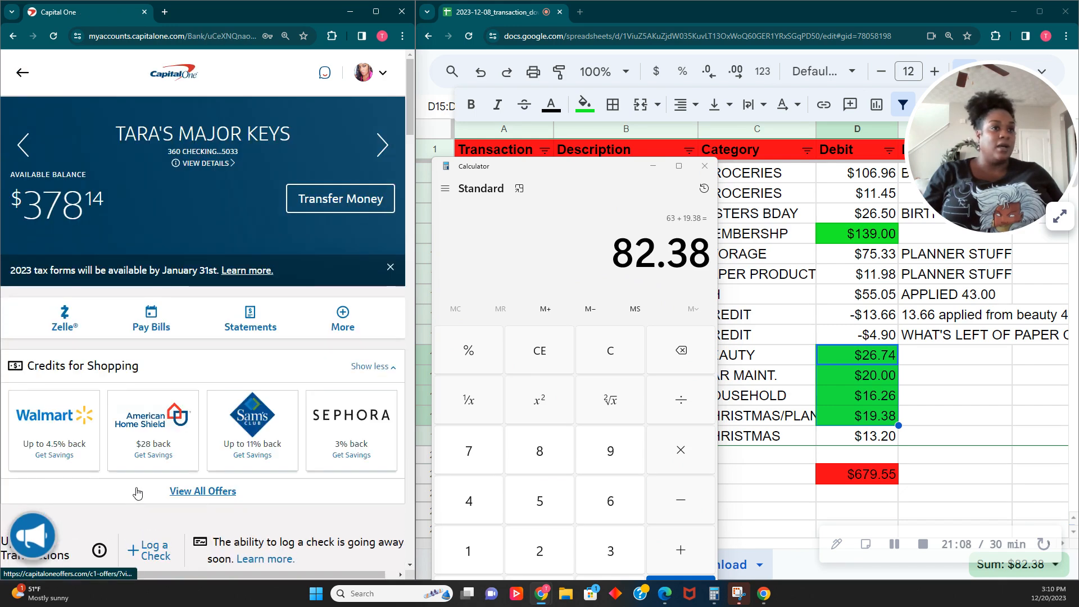
{"action": "scroll", "coordinate": [137, 493], "scroll_direction": "down", "scroll_amount": 9}
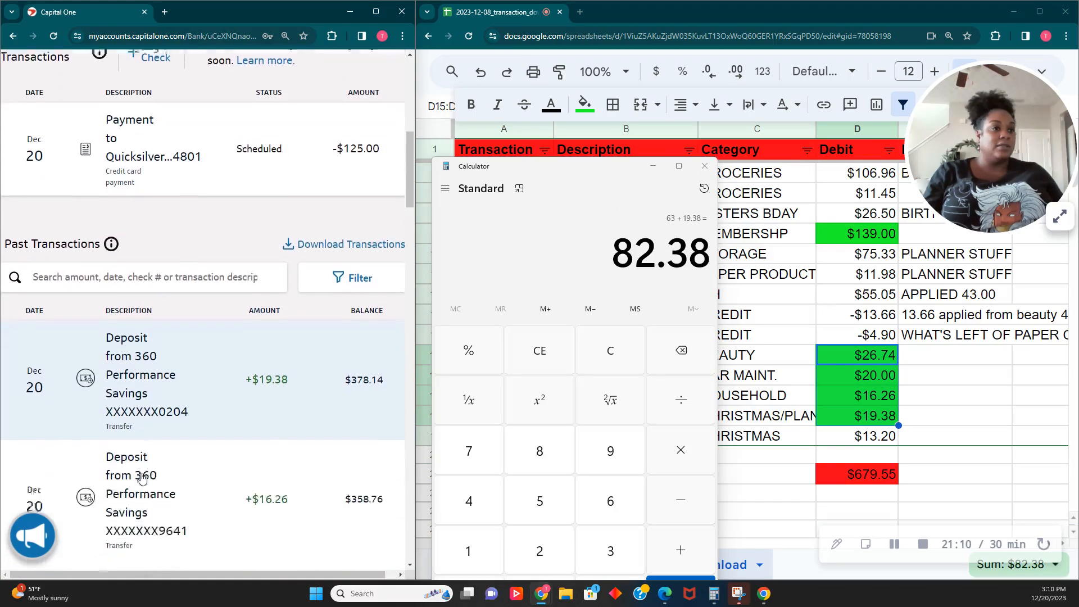
{"action": "scroll", "coordinate": [142, 477], "scroll_direction": "down", "scroll_amount": 3}
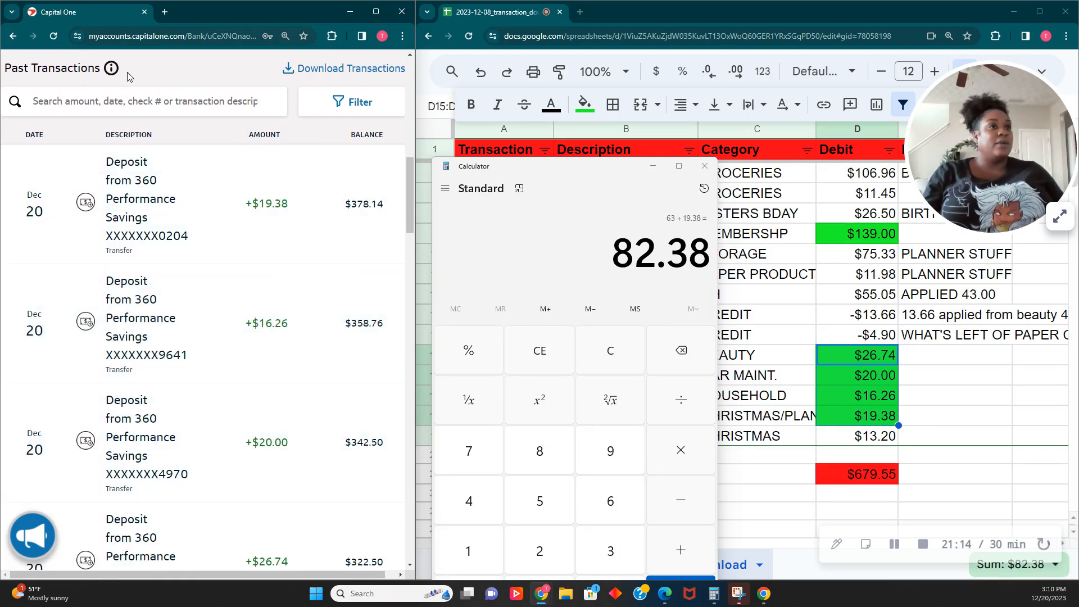
{"action": "scroll", "coordinate": [162, 150], "scroll_direction": "up", "scroll_amount": 12}
Clear and minimize Calculator, and open the BYE BYE DEBT credit card from the account summary.
{"action": "left_click", "coordinate": [183, 74]}
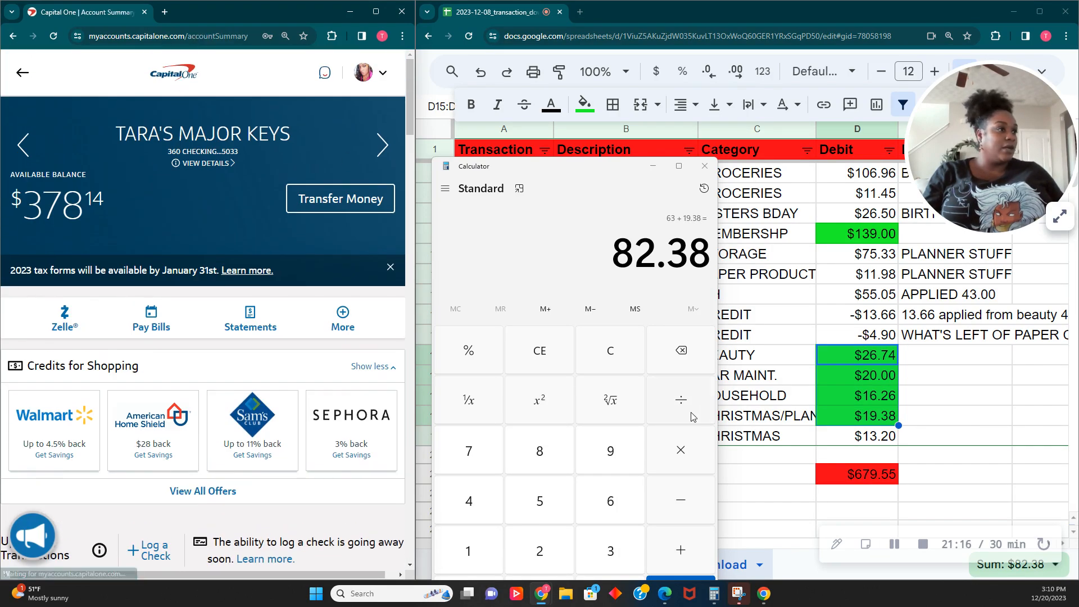
{"action": "left_click", "coordinate": [613, 360]}
{"action": "left_click", "coordinate": [145, 389]}
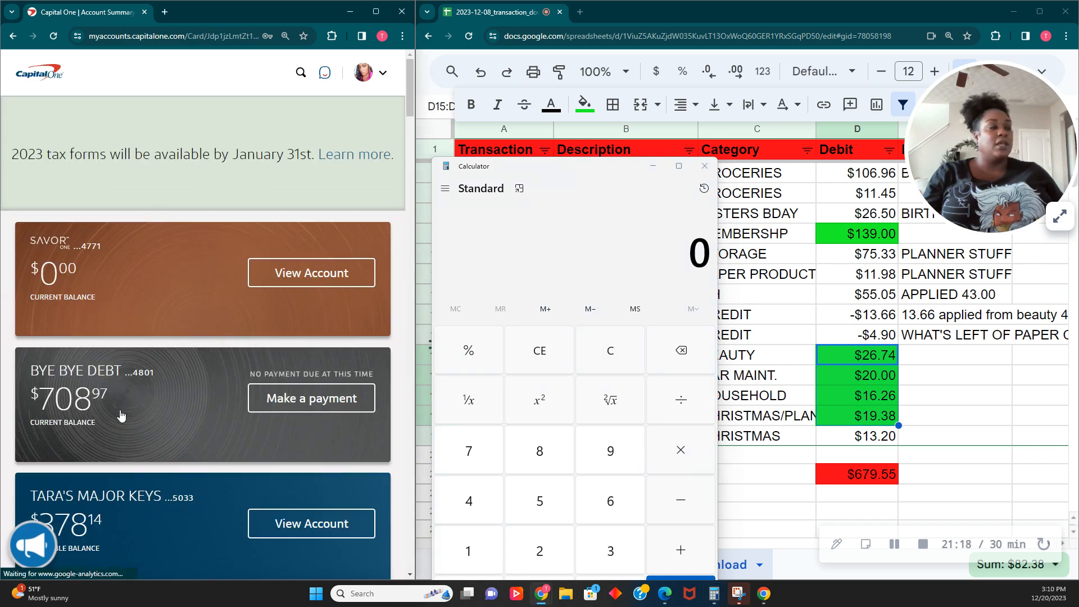
{"action": "left_click", "coordinate": [653, 166]}
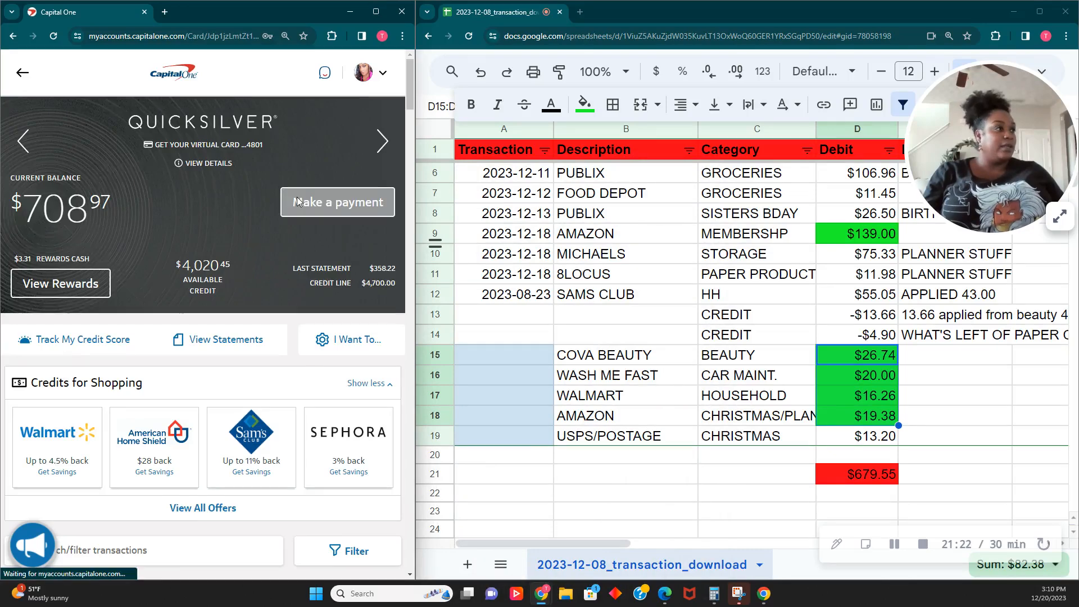
Submit a $139.00 payment to the Quicksilver card from the MAJOR KEYS account, dated December 20, 2023.
{"action": "left_click", "coordinate": [332, 202]}
{"action": "left_click", "coordinate": [177, 277]}
{"action": "type", "text": "139"}
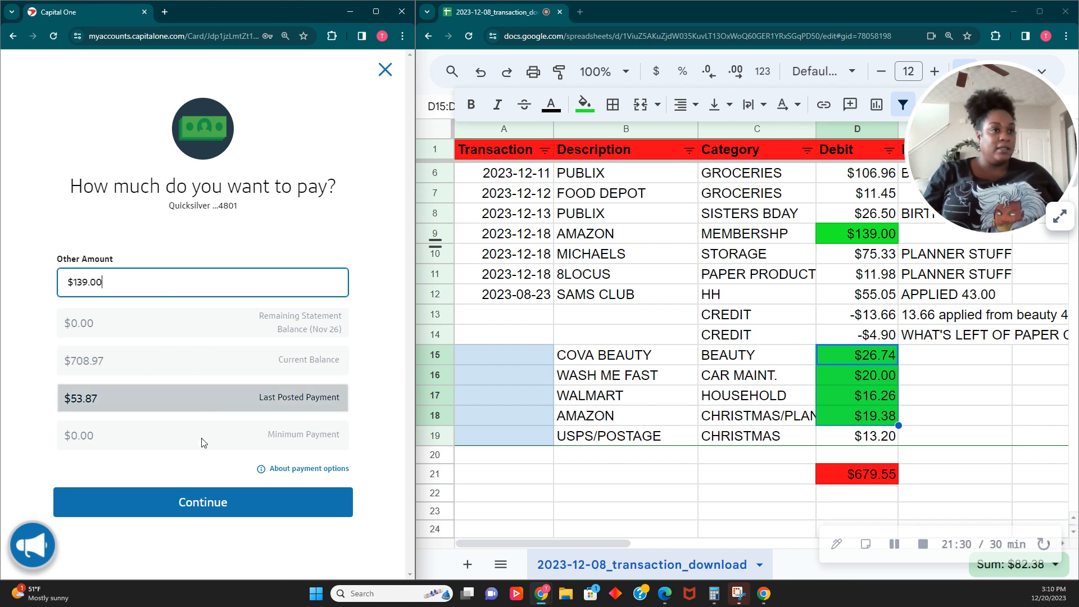
{"action": "left_click", "coordinate": [206, 503]}
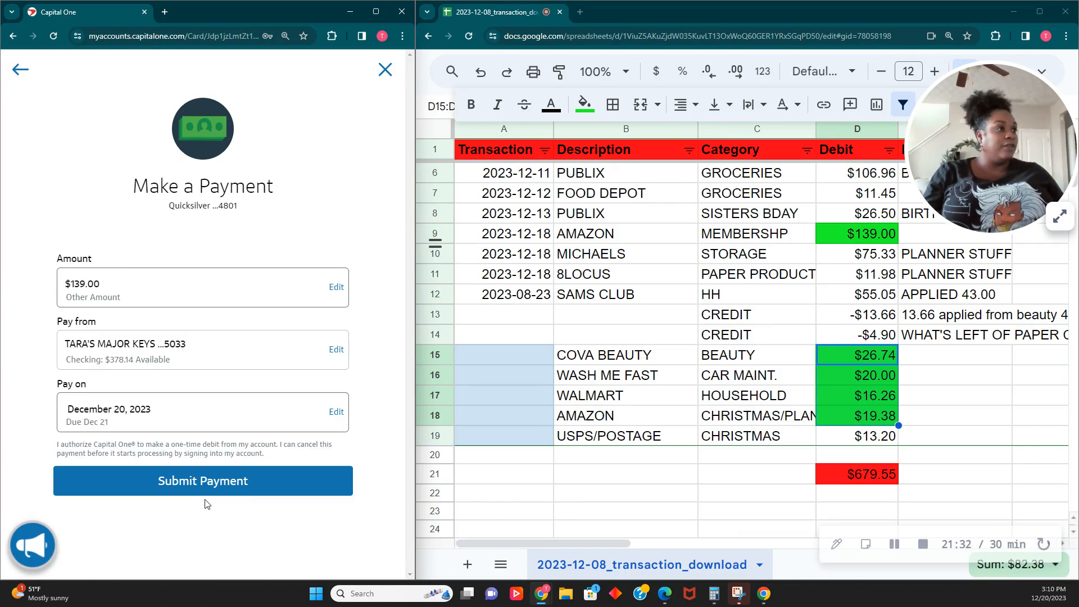
{"action": "left_click", "coordinate": [220, 488]}
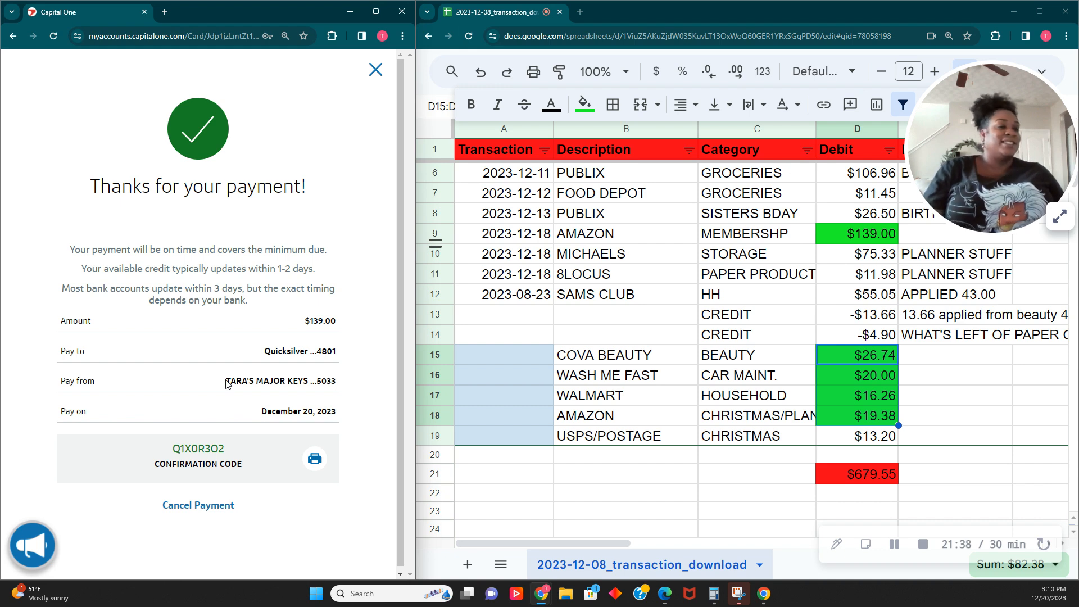
{"action": "left_click", "coordinate": [375, 70]}
Cancel the scheduled $139.00 payment to the Quicksilver card and close the cancellation confirmation.
{"action": "scroll", "coordinate": [108, 343], "scroll_direction": "down", "scroll_amount": 6}
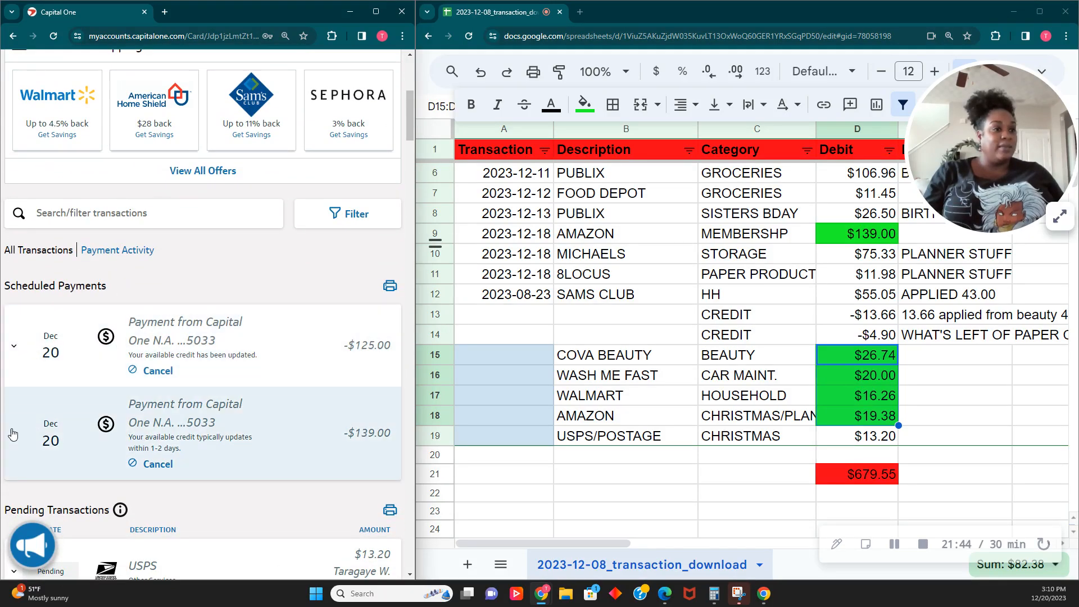
{"action": "left_click", "coordinate": [148, 465]}
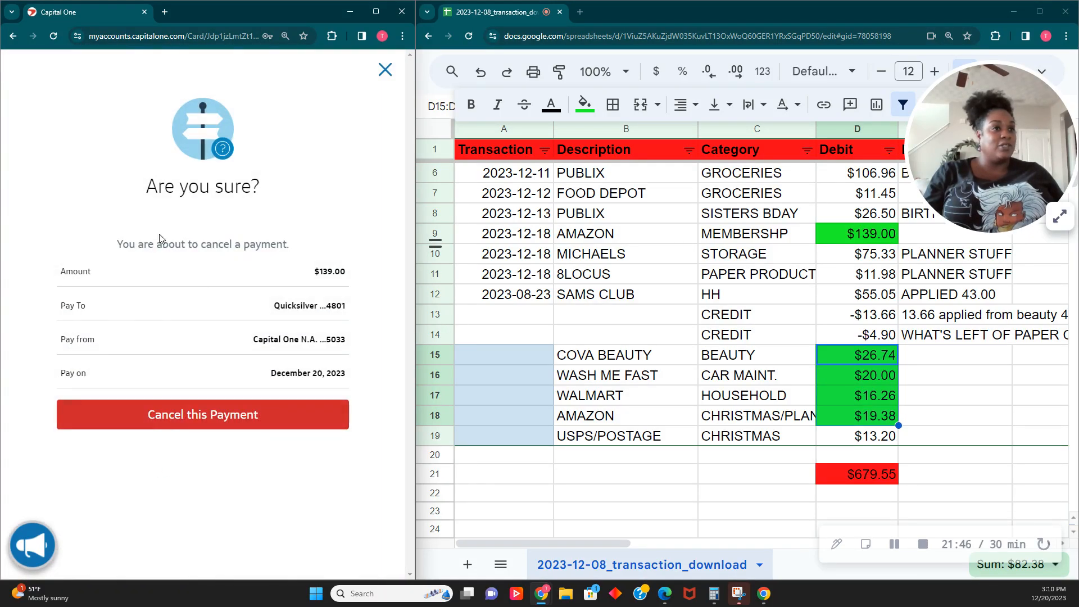
{"action": "left_click", "coordinate": [215, 416]}
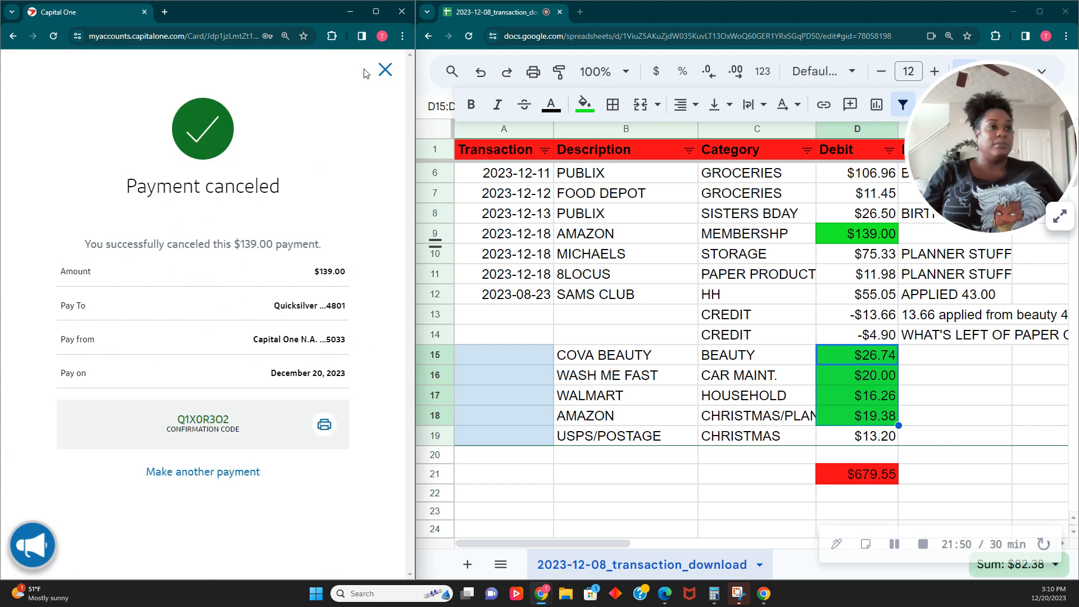
{"action": "left_click", "coordinate": [384, 71]}
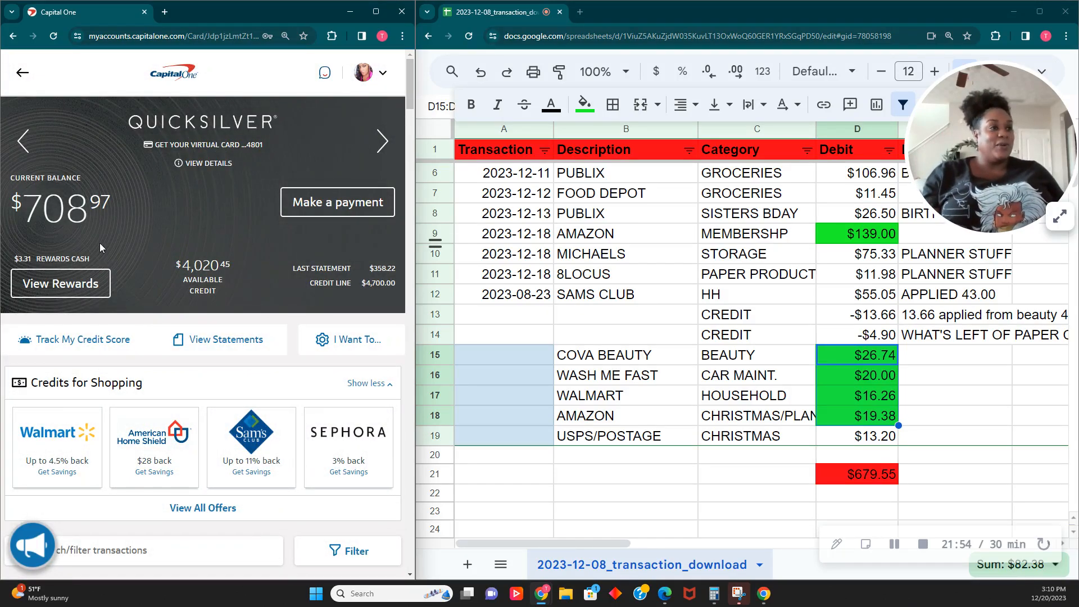
Start a new payment to the Quicksilver card with $139.00 as the other amount.
{"action": "scroll", "coordinate": [280, 216], "scroll_direction": "down", "scroll_amount": 6}
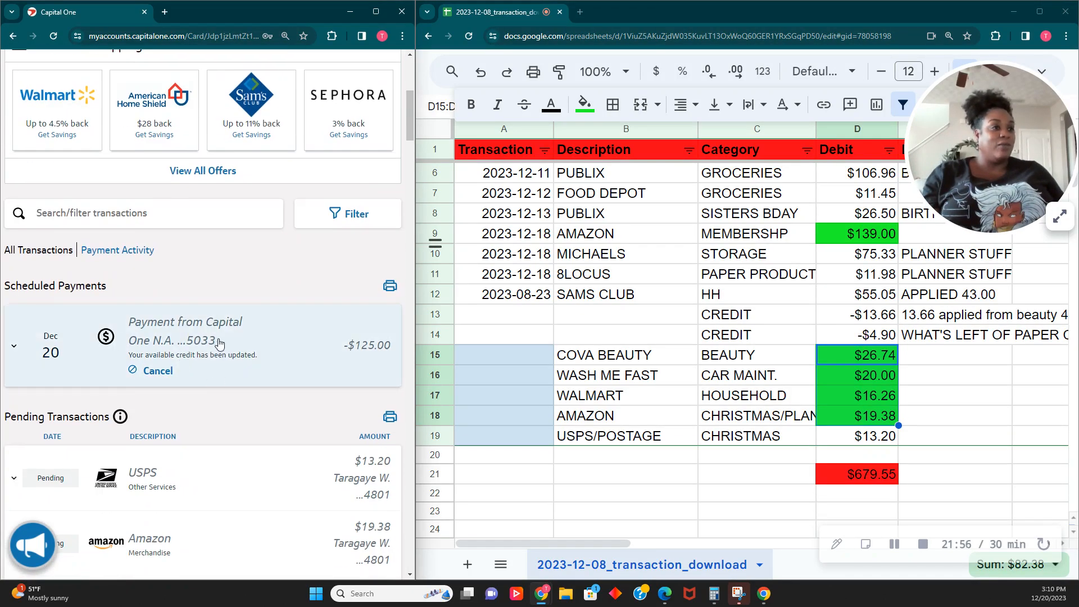
{"action": "scroll", "coordinate": [196, 327], "scroll_direction": "up", "scroll_amount": 3}
{"action": "scroll", "coordinate": [196, 328], "scroll_direction": "up", "scroll_amount": 3}
{"action": "left_click", "coordinate": [338, 202]}
{"action": "left_click", "coordinate": [149, 287]}
{"action": "type", "text": "139.00"}
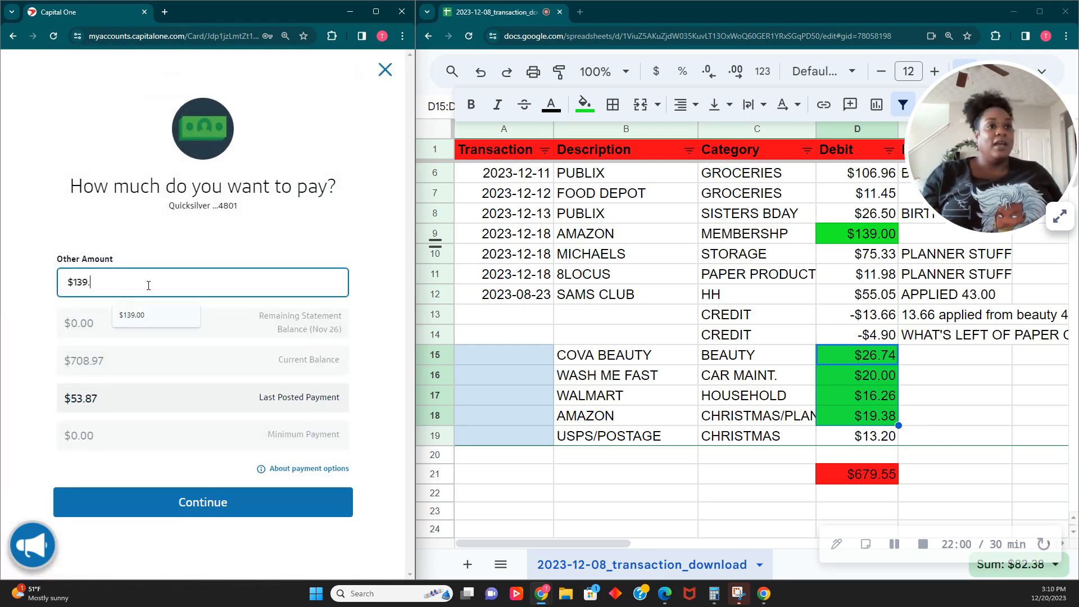
{"action": "left_click", "coordinate": [211, 514]}
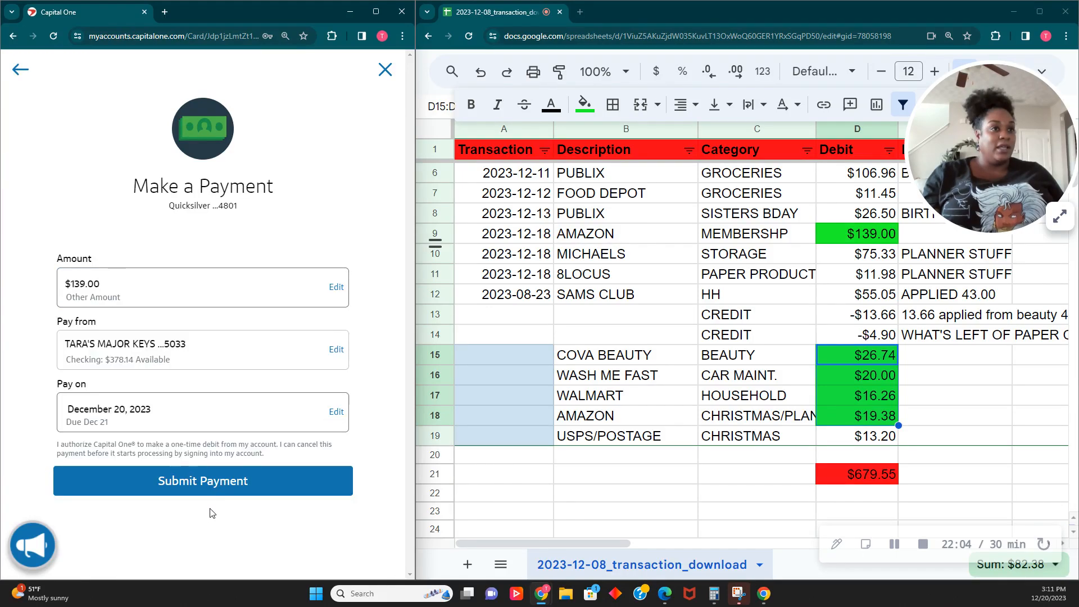
Change the paying account to the MEMBERS ONLY savings, submit the payment dated December 20, 2023, and close the confirmation.
{"action": "left_click", "coordinate": [336, 353]}
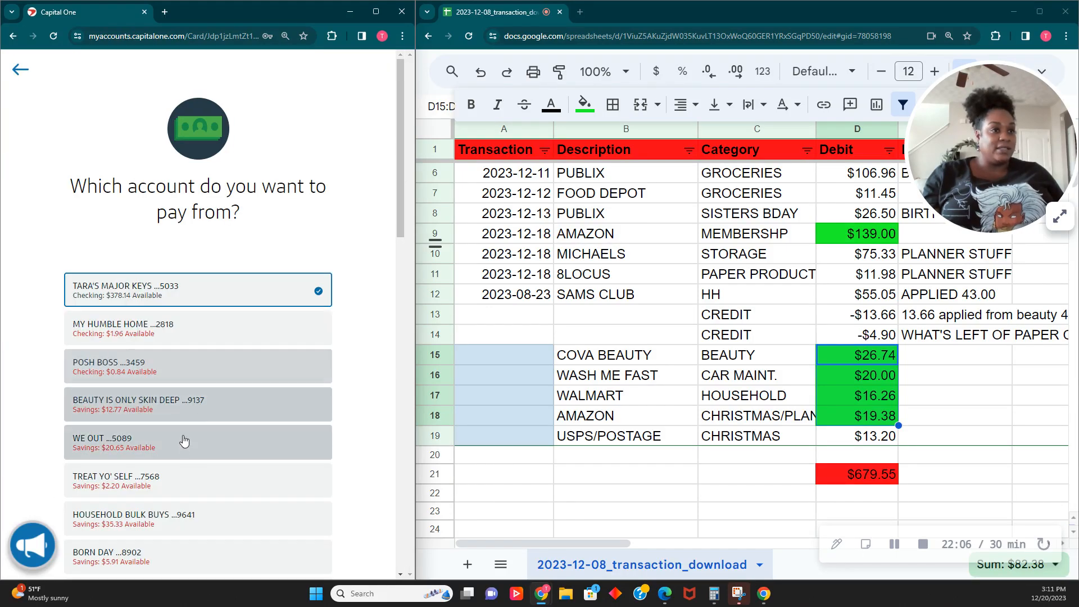
{"action": "scroll", "coordinate": [180, 439], "scroll_direction": "down", "scroll_amount": 6}
{"action": "scroll", "coordinate": [185, 444], "scroll_direction": "down", "scroll_amount": 1}
{"action": "left_click", "coordinate": [165, 285]}
{"action": "scroll", "coordinate": [193, 447], "scroll_direction": "down", "scroll_amount": 10}
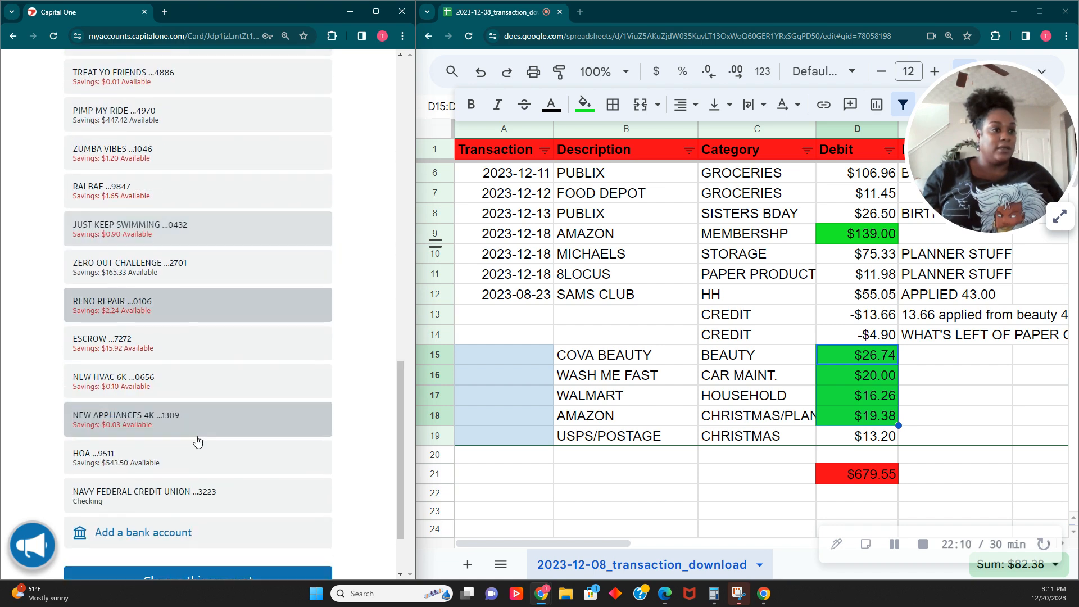
{"action": "left_click", "coordinate": [193, 494]}
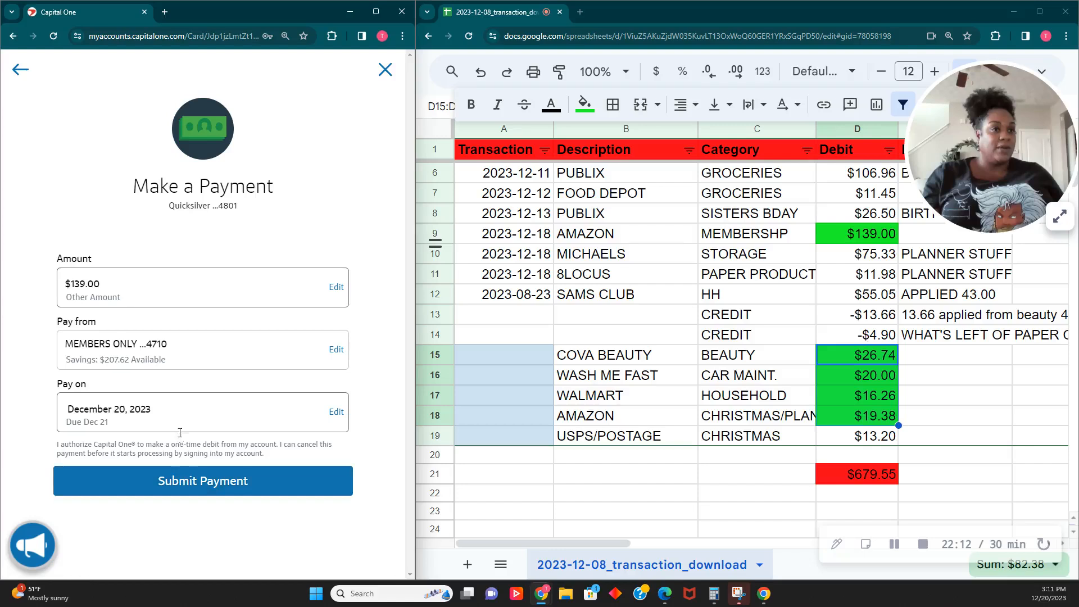
{"action": "left_click", "coordinate": [249, 487]}
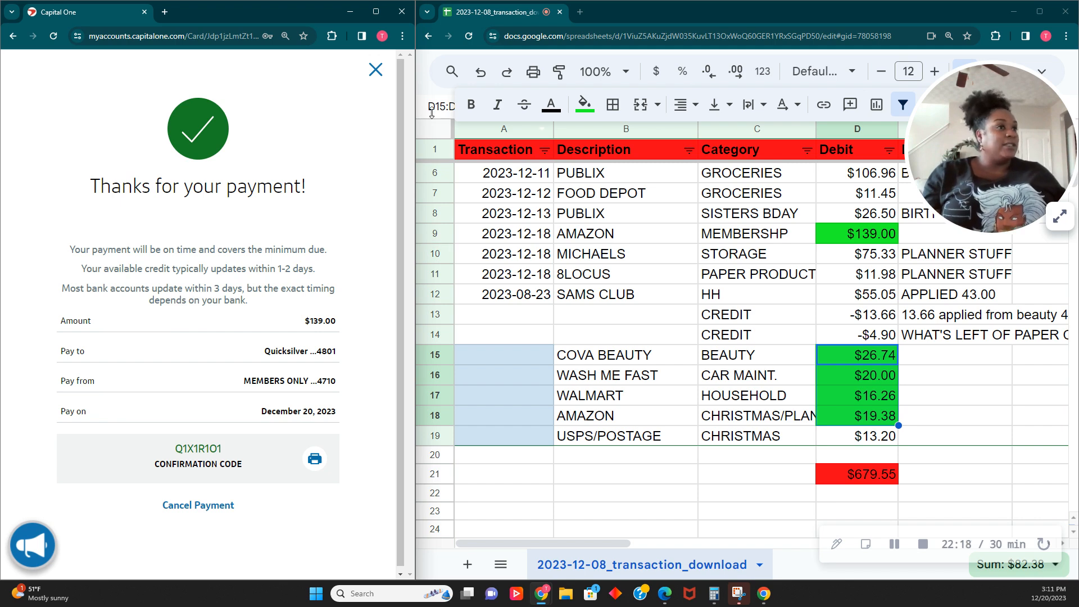
{"action": "left_click", "coordinate": [373, 73]}
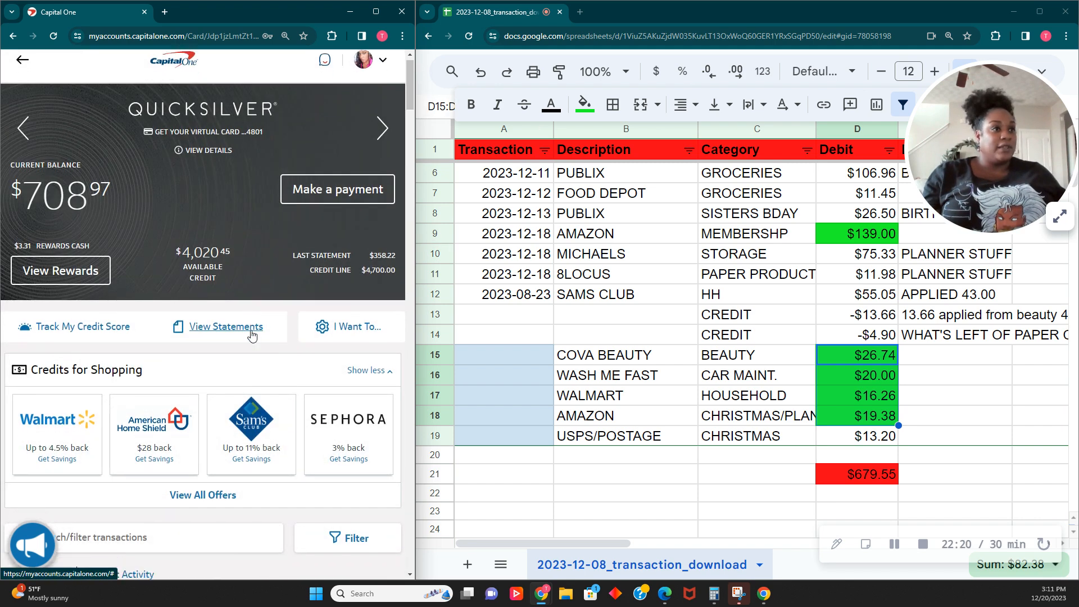
Submit an $82.38 payment to the Quicksilver card from the MAJOR KEYS checking account, dated December 20, 2023, and close the confirmation.
{"action": "scroll", "coordinate": [252, 330], "scroll_direction": "down", "scroll_amount": 3}
{"action": "scroll", "coordinate": [252, 330], "scroll_direction": "down", "scroll_amount": 1}
{"action": "scroll", "coordinate": [267, 416], "scroll_direction": "up", "scroll_amount": 5}
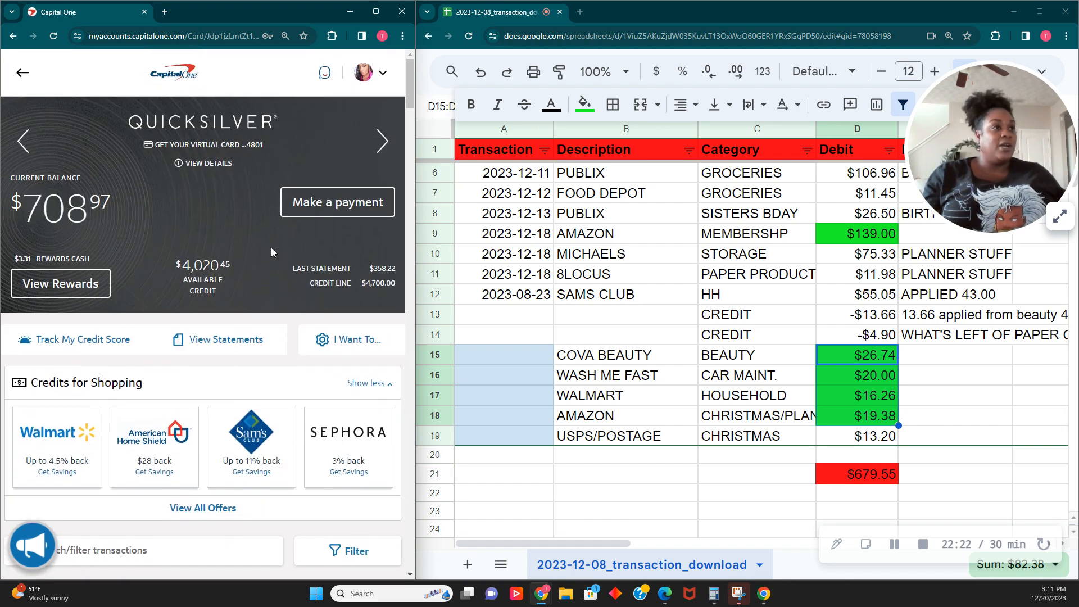
{"action": "left_click", "coordinate": [329, 208]}
{"action": "left_click", "coordinate": [142, 280]}
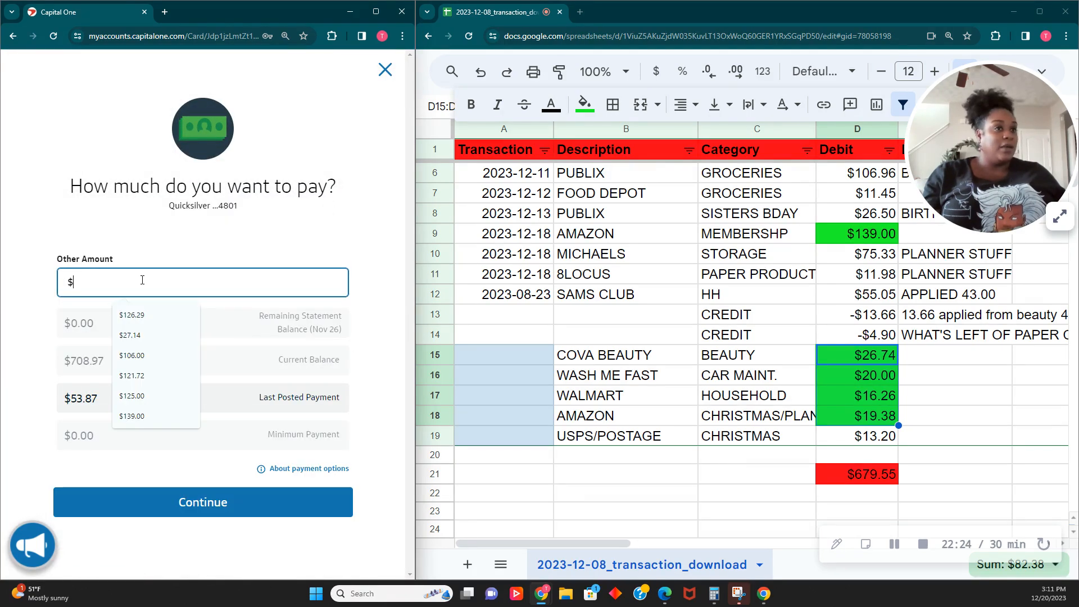
{"action": "type", "text": "82.38"}
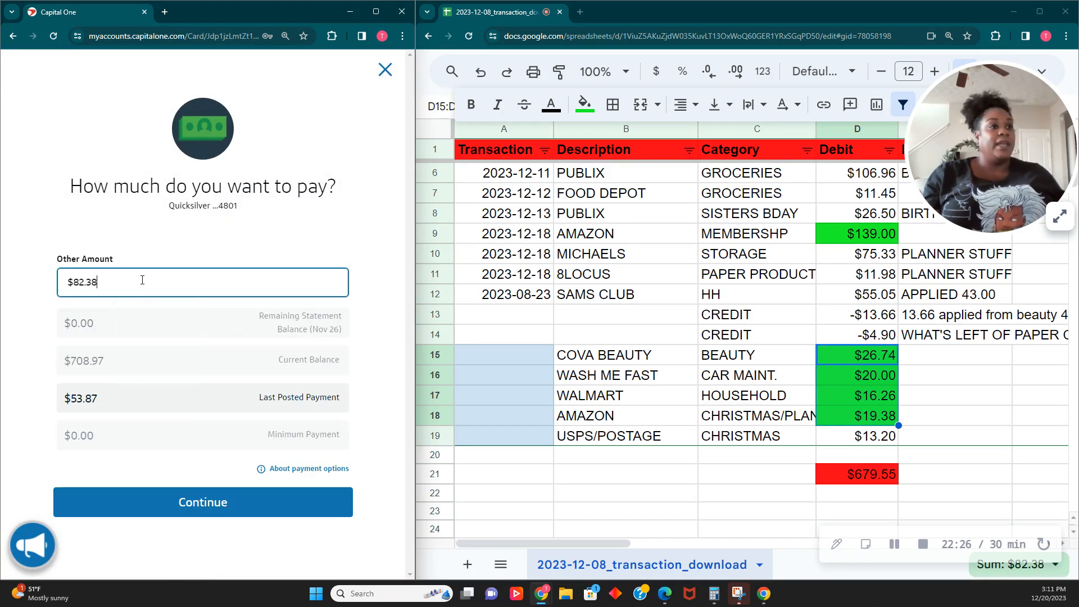
{"action": "left_click", "coordinate": [174, 488]}
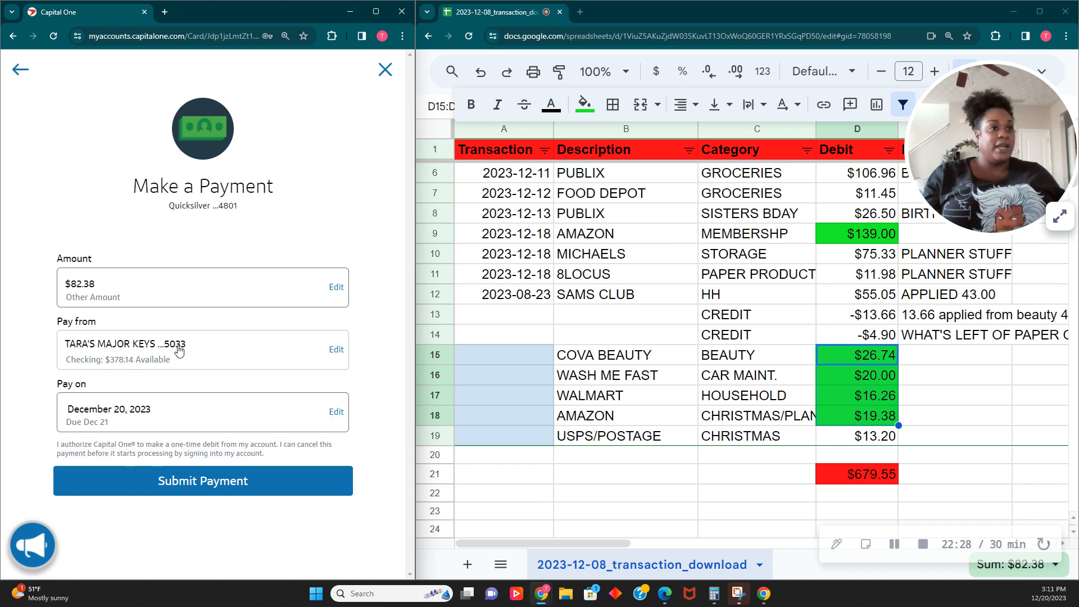
{"action": "left_click", "coordinate": [184, 483]}
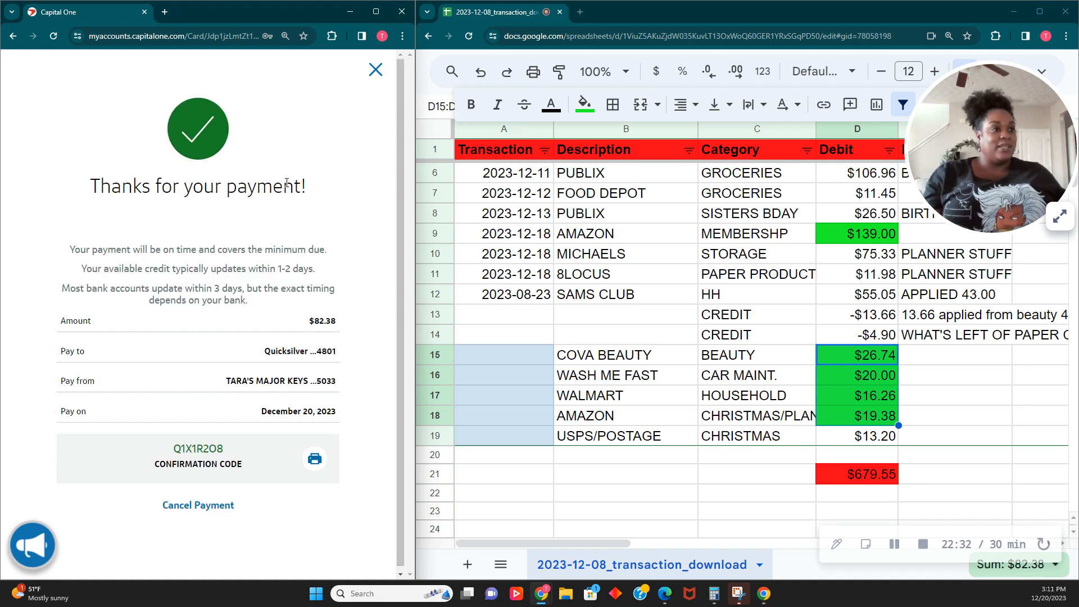
{"action": "left_click", "coordinate": [376, 69]}
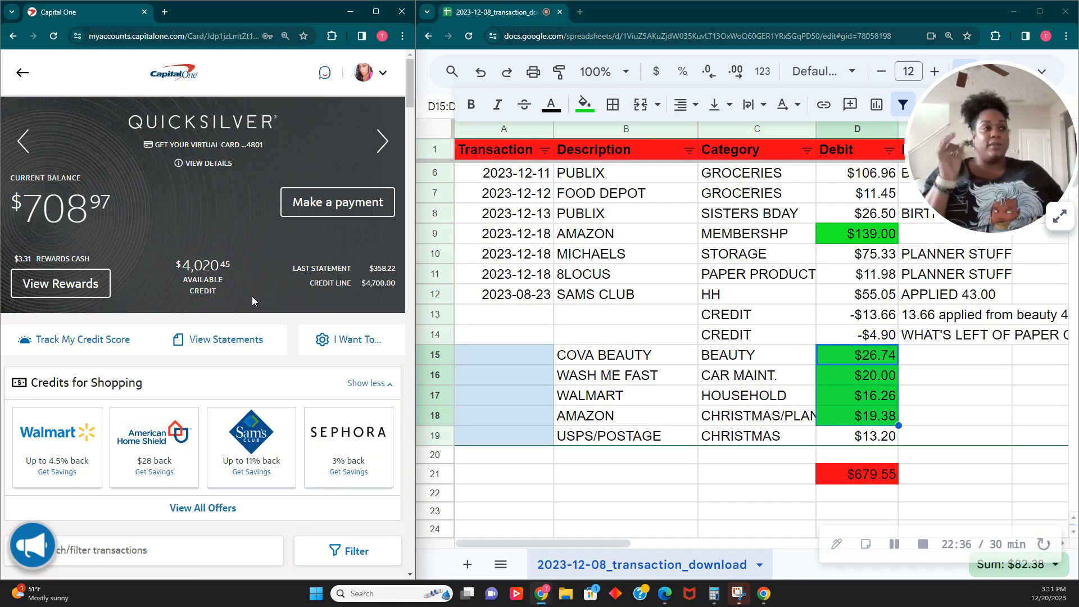
Check the card's scheduled payments and delete the paid AMAZON membership row from the sheet.
{"action": "scroll", "coordinate": [271, 299], "scroll_direction": "down", "scroll_amount": 7}
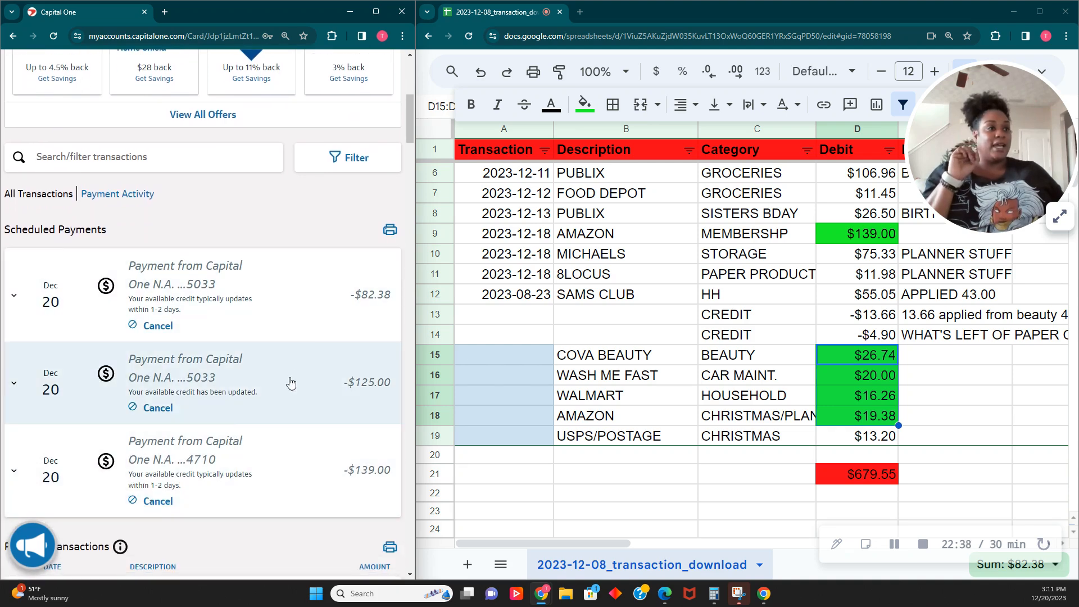
{"action": "scroll", "coordinate": [301, 412], "scroll_direction": "up", "scroll_amount": 6}
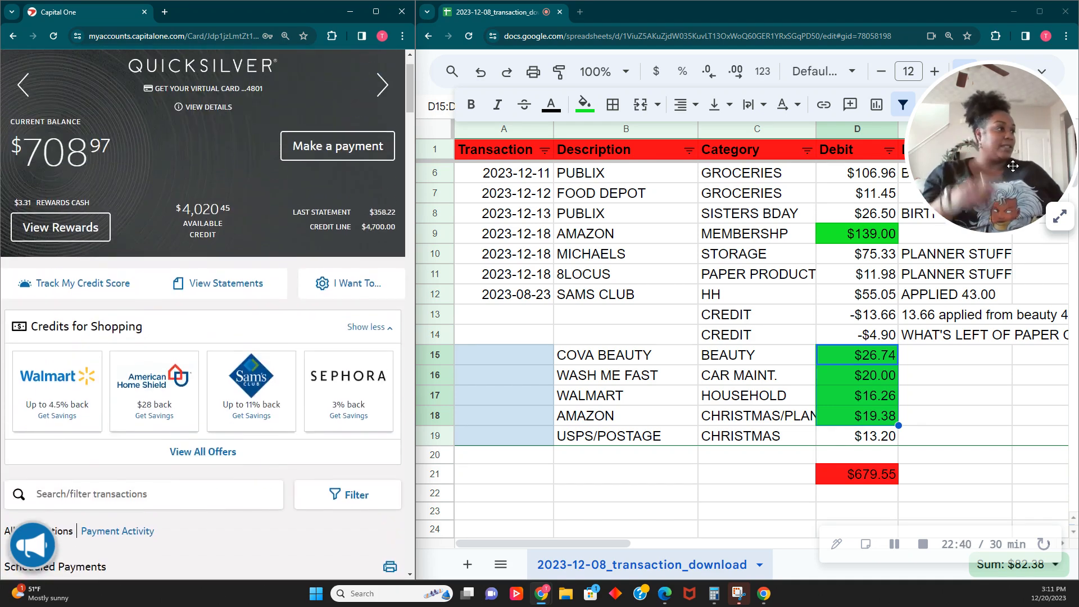
{"action": "left_click", "coordinate": [444, 234]}
{"action": "right_click", "coordinate": [444, 234]}
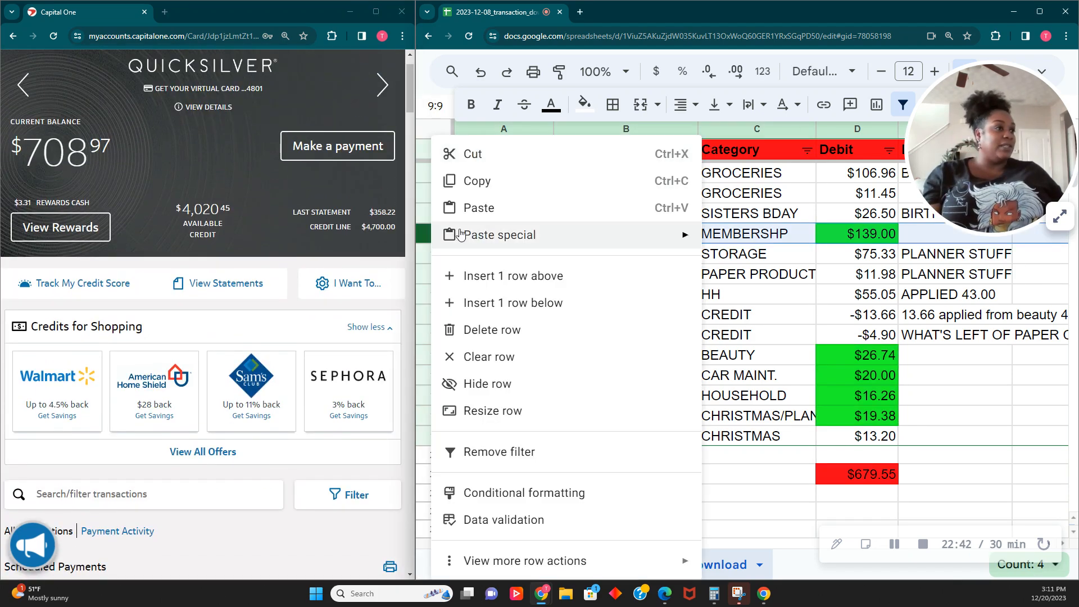
{"action": "left_click", "coordinate": [525, 331]}
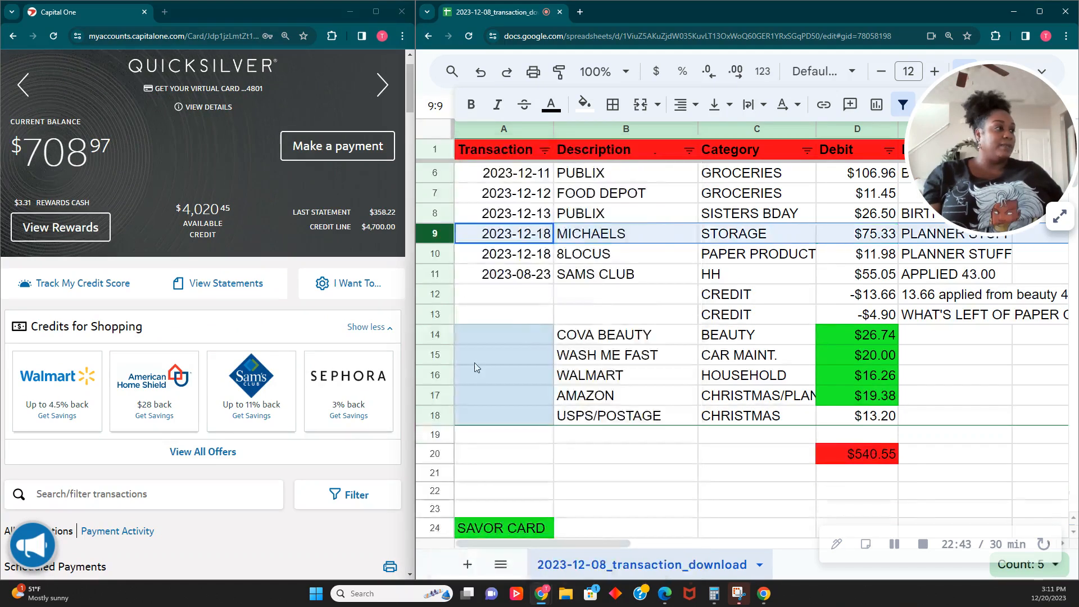
Delete the four green paid rows from the sheet: COVA BEAUTY, WASH ME FAST, WALMART and AMAZON.
{"action": "left_click", "coordinate": [435, 337]}
{"action": "left_click_drag", "start_coordinate": [435, 334], "coordinate": [431, 388]}
{"action": "right_click", "coordinate": [432, 391]}
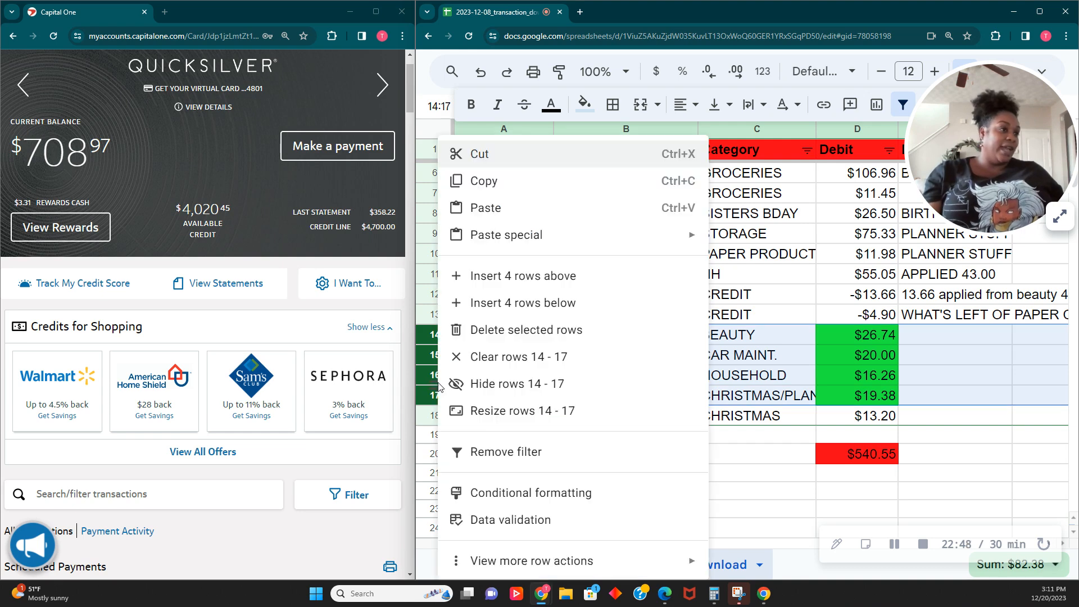
{"action": "left_click", "coordinate": [532, 331]}
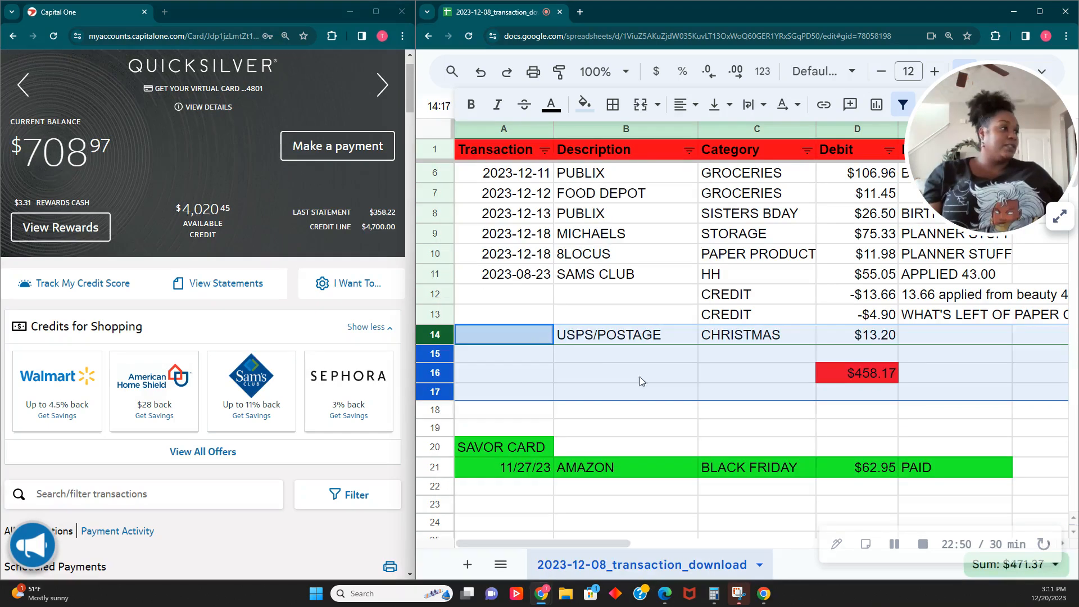
{"action": "left_click", "coordinate": [606, 428]}
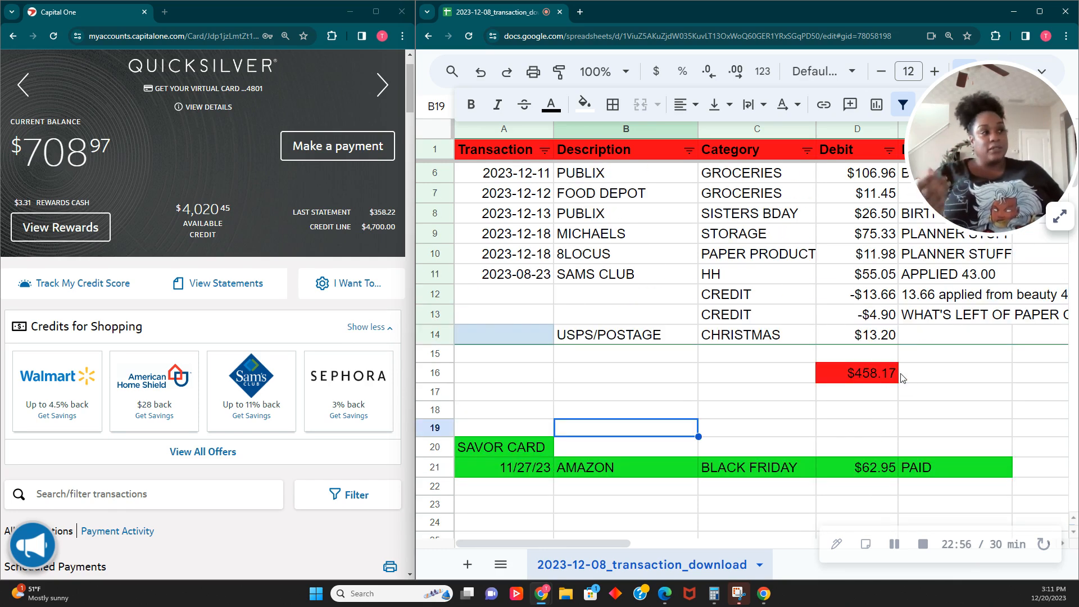
Add the card's current balance of 708.97 and the pending transactions total of 95.58 in Calculator.
{"action": "left_click", "coordinate": [896, 378]}
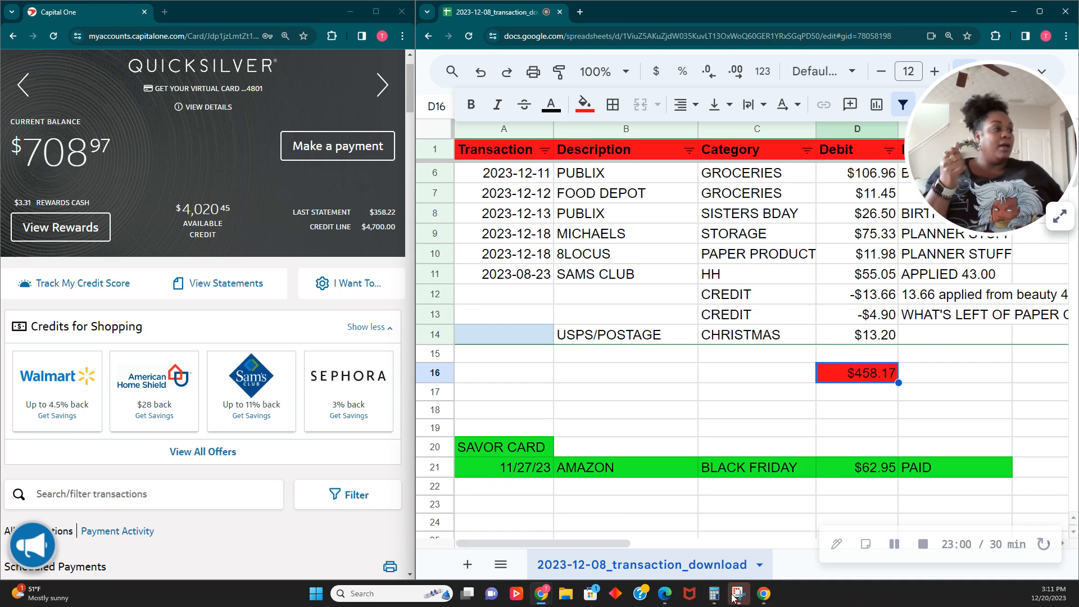
{"action": "left_click", "coordinate": [714, 593]}
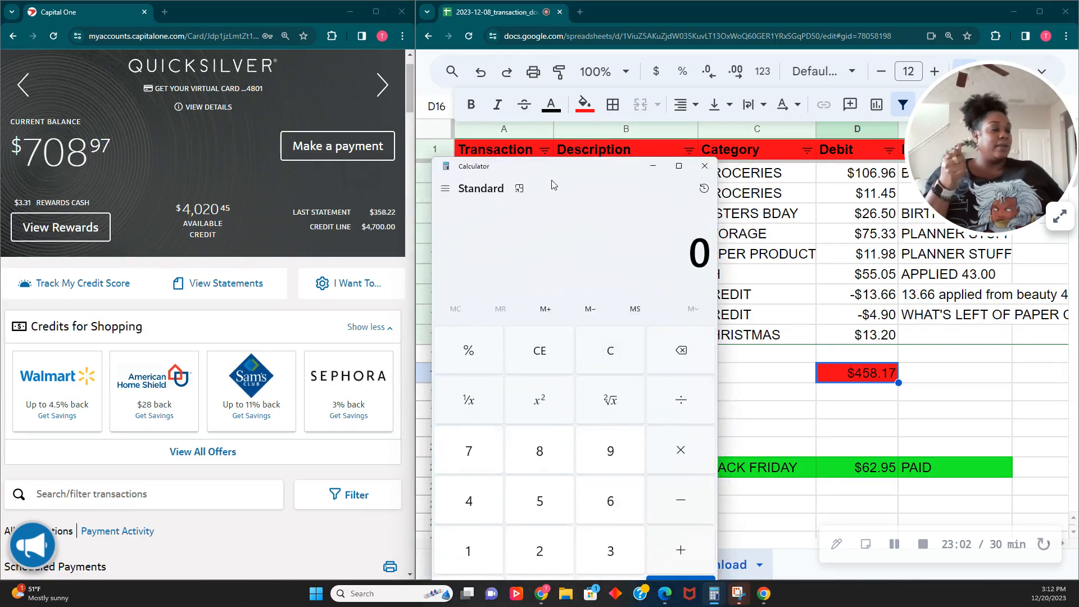
{"action": "left_click_drag", "start_coordinate": [573, 159], "coordinate": [572, 53]}
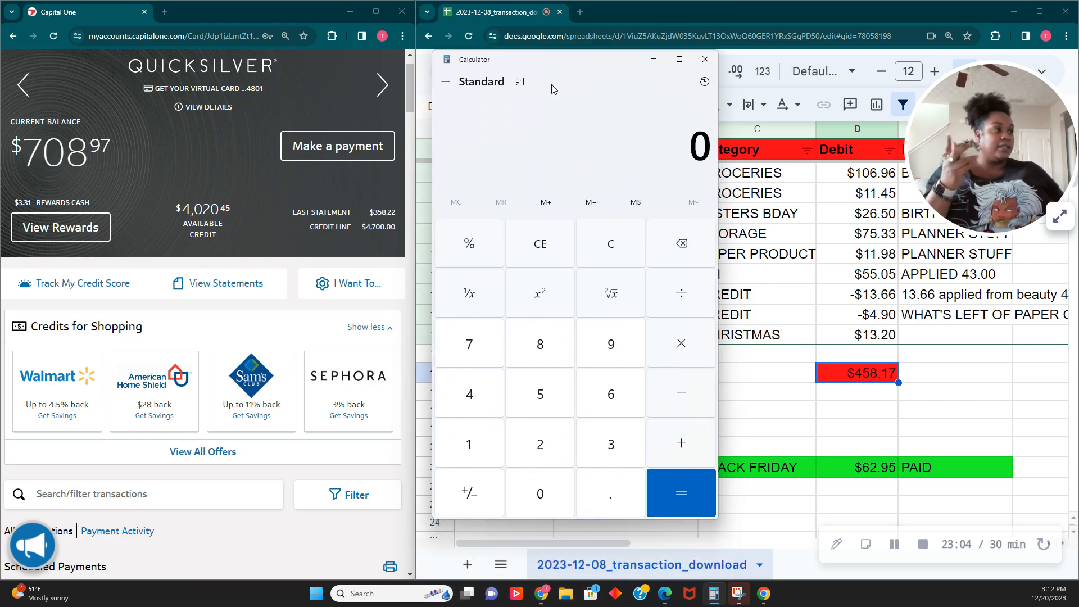
{"action": "scroll", "coordinate": [205, 329], "scroll_direction": "up", "scroll_amount": 1}
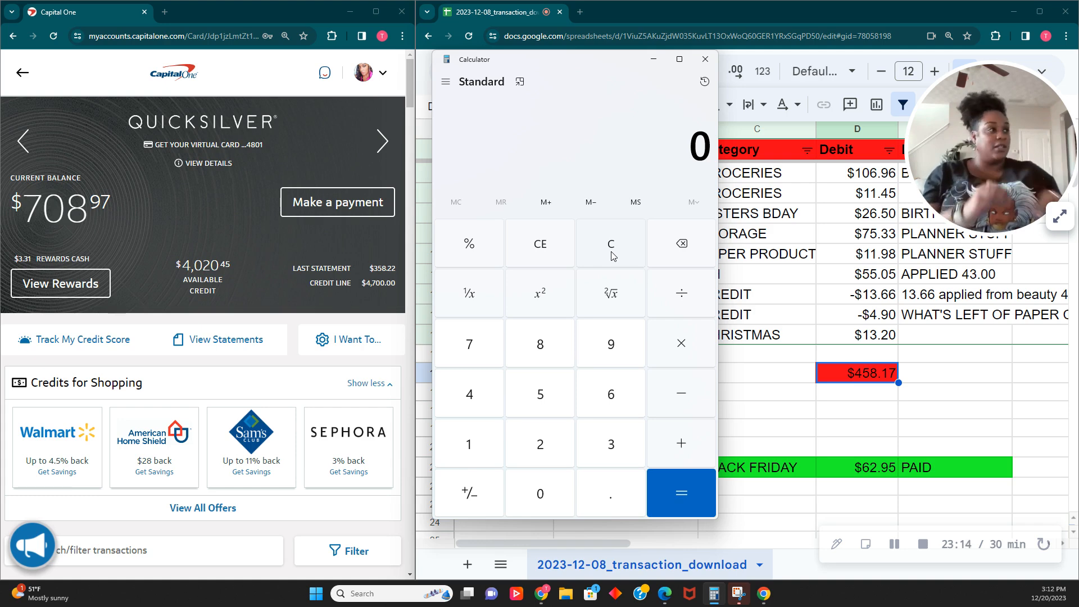
{"action": "type", "text": "708.97"}
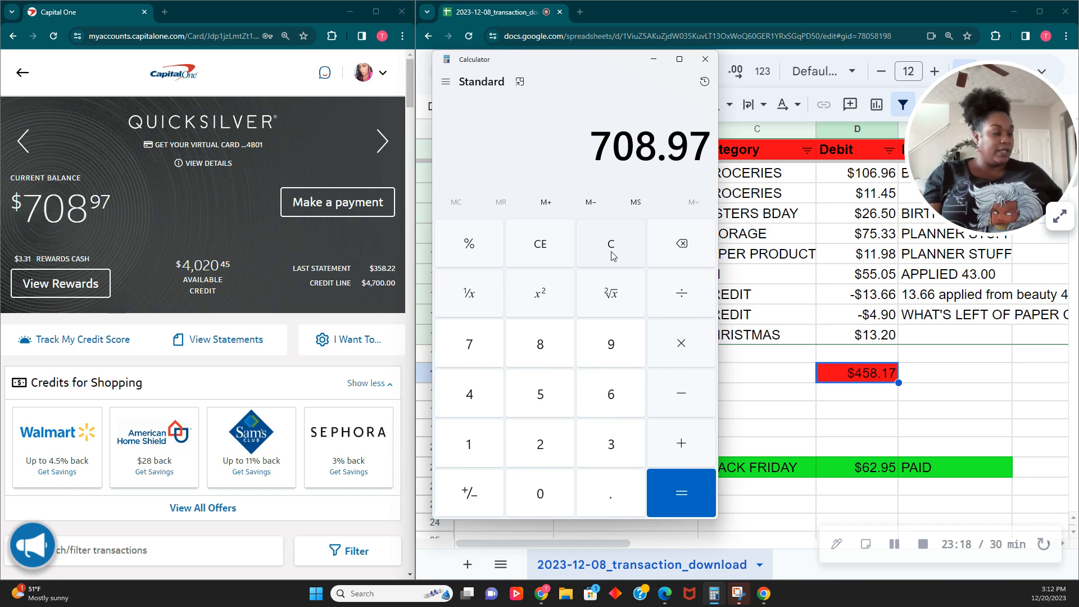
{"action": "scroll", "coordinate": [131, 421], "scroll_direction": "down", "scroll_amount": 9}
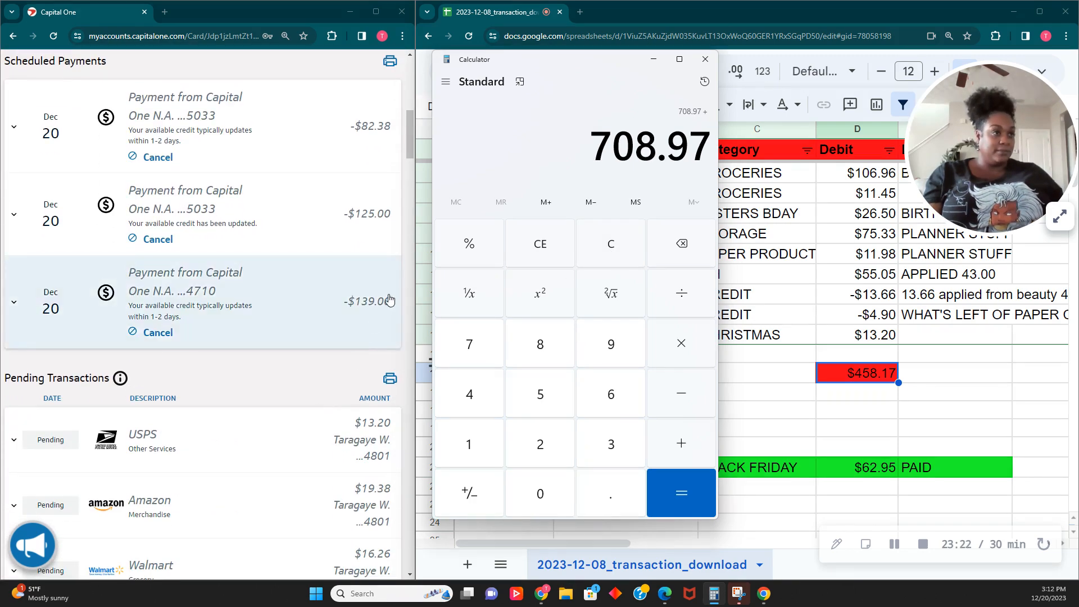
{"action": "scroll", "coordinate": [346, 282], "scroll_direction": "up", "scroll_amount": 2}
{"action": "scroll", "coordinate": [337, 304], "scroll_direction": "up", "scroll_amount": 1}
{"action": "scroll", "coordinate": [333, 313], "scroll_direction": "down", "scroll_amount": 9}
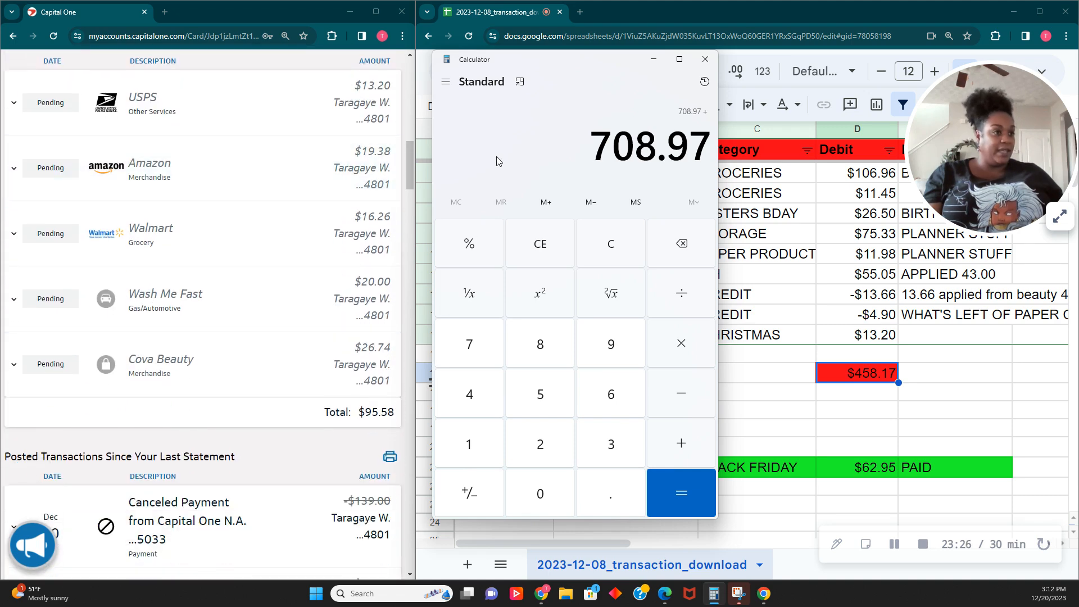
{"action": "type", "text": "95.58"}
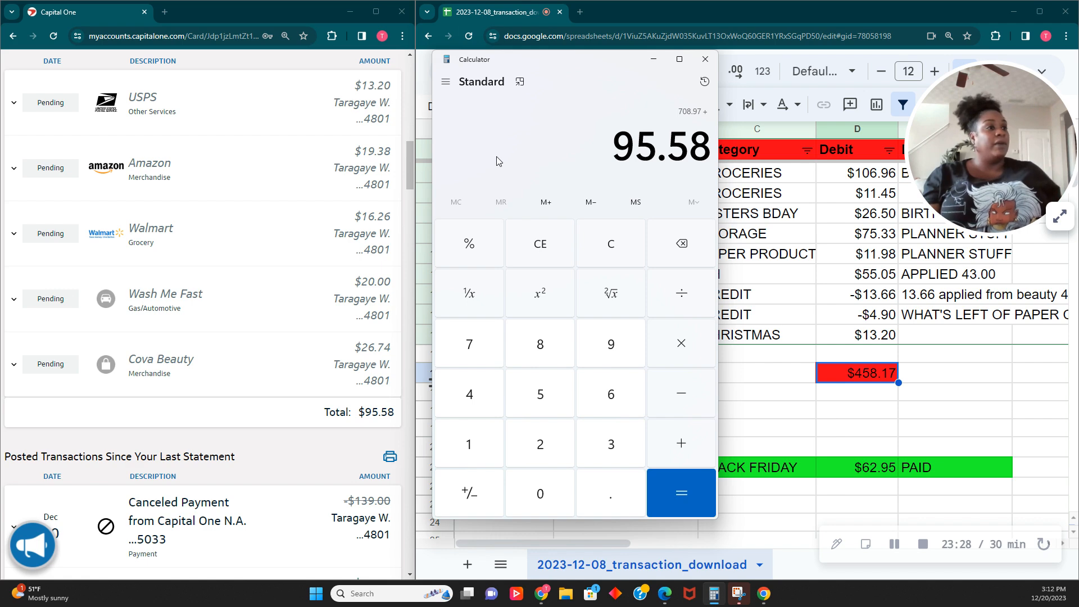
{"action": "key", "text": "Return"}
Subtract the scheduled payments of 82.38, 125 and 139 from the Calculator sum to check the sheet's remaining total.
{"action": "scroll", "coordinate": [321, 243], "scroll_direction": "up", "scroll_amount": 10}
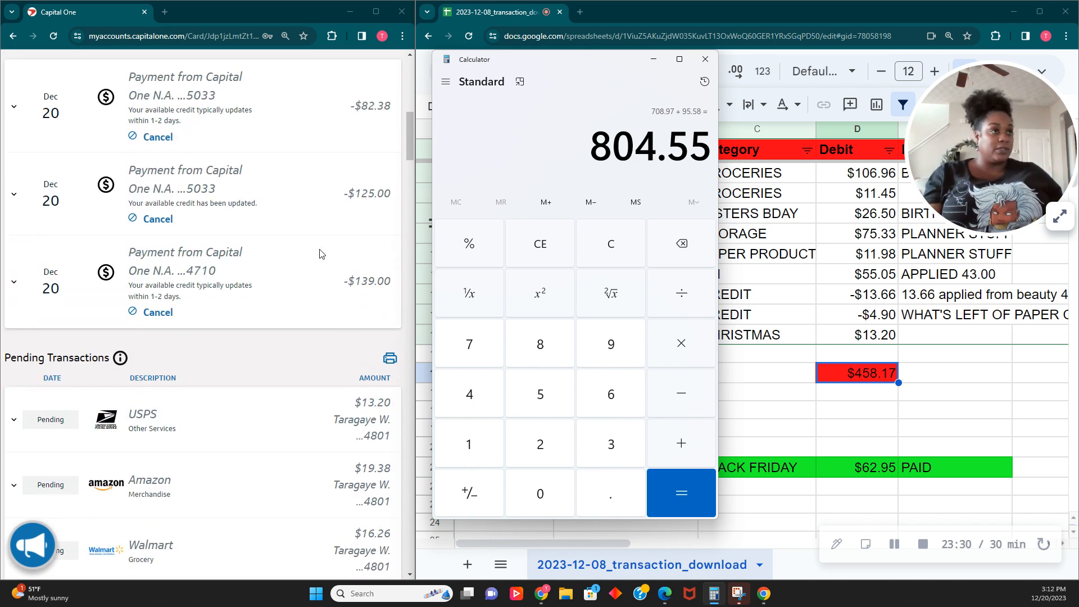
{"action": "key", "text": "minus"}
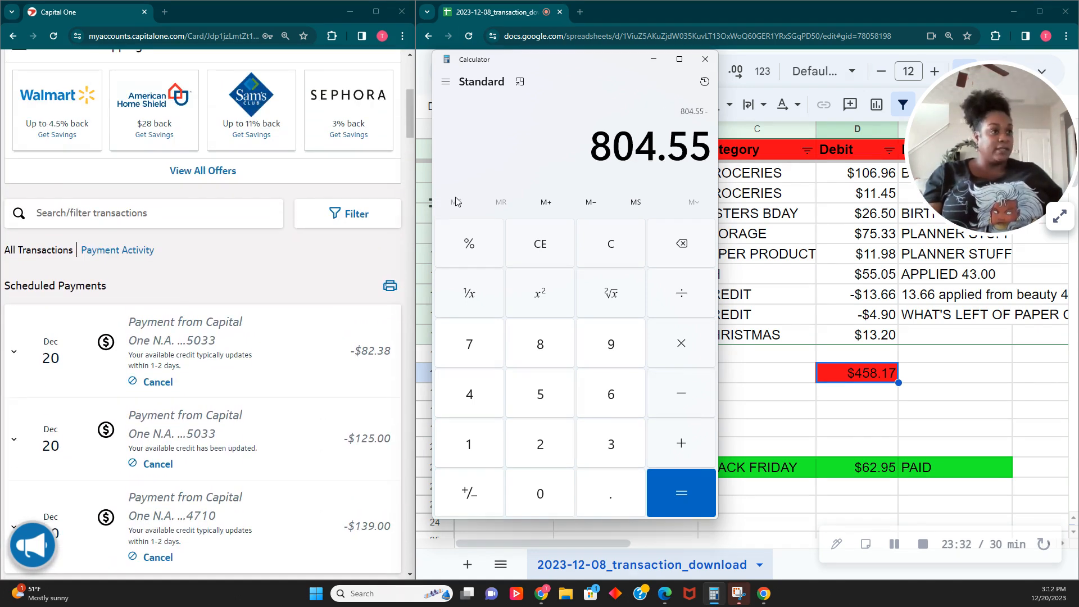
{"action": "type", "text": "82.38"}
{"action": "key", "text": "minus"}
{"action": "type", "text": "125"}
{"action": "key", "text": "minus"}
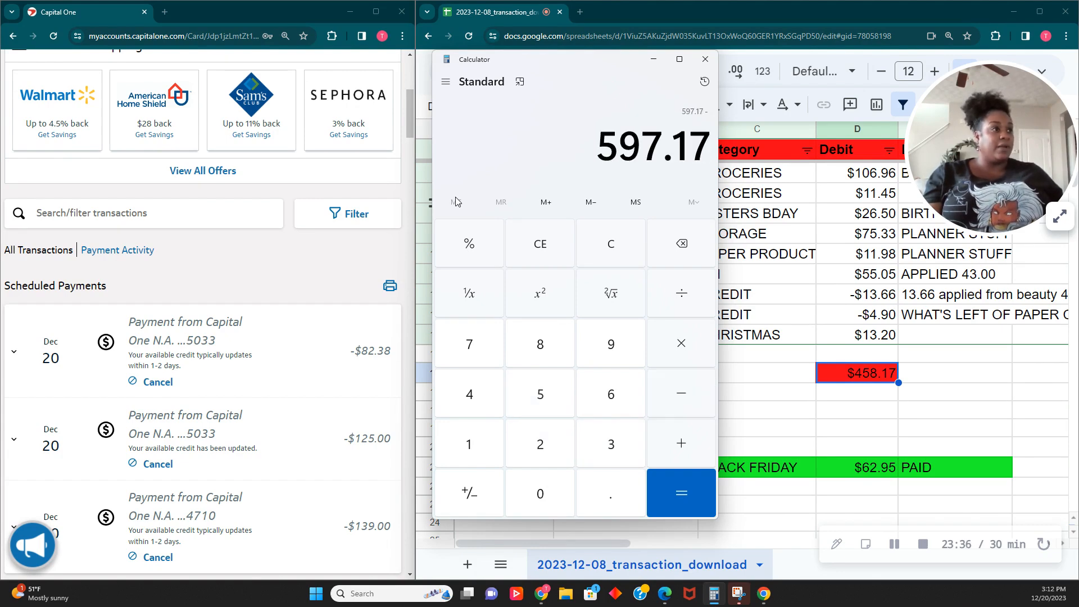
{"action": "type", "text": "139"}
{"action": "key", "text": "Return"}
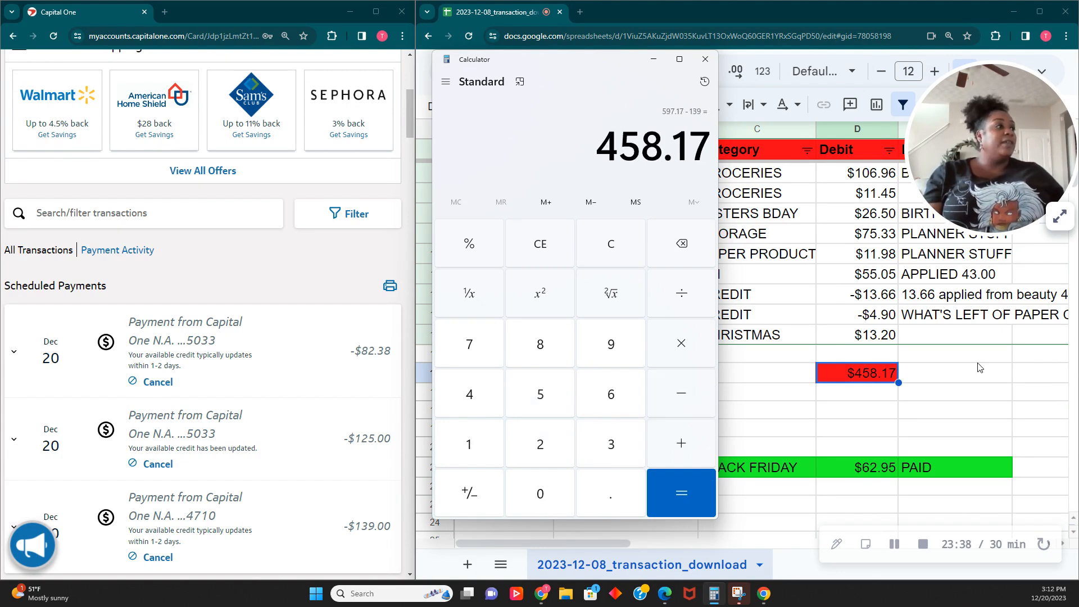
{"action": "scroll", "coordinate": [164, 279], "scroll_direction": "up", "scroll_amount": 6}
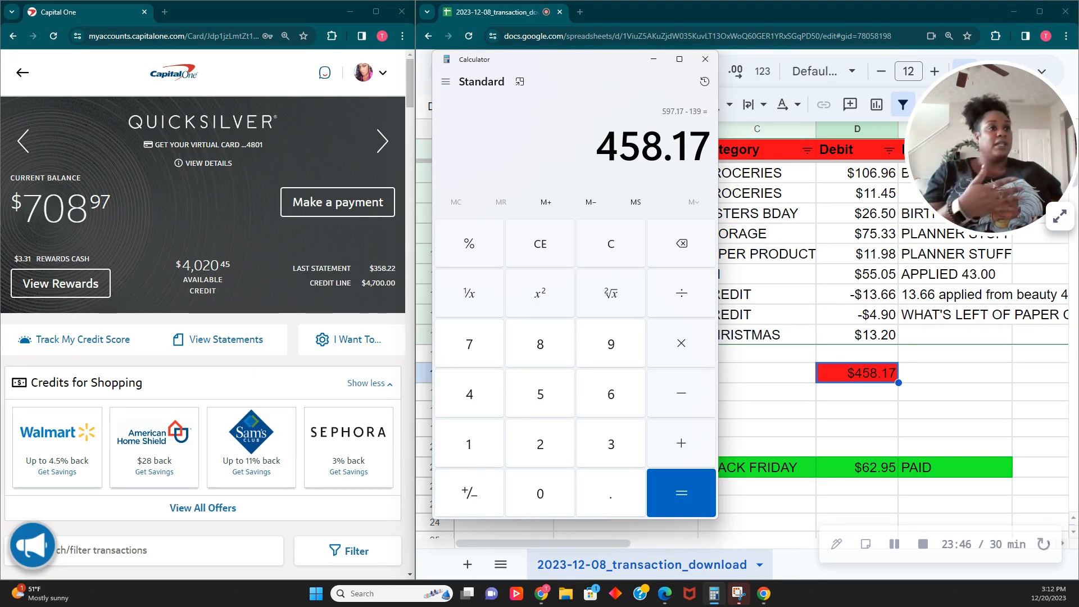
{"action": "scroll", "coordinate": [123, 346], "scroll_direction": "down", "scroll_amount": 7}
{"action": "scroll", "coordinate": [123, 347], "scroll_direction": "down", "scroll_amount": 14}
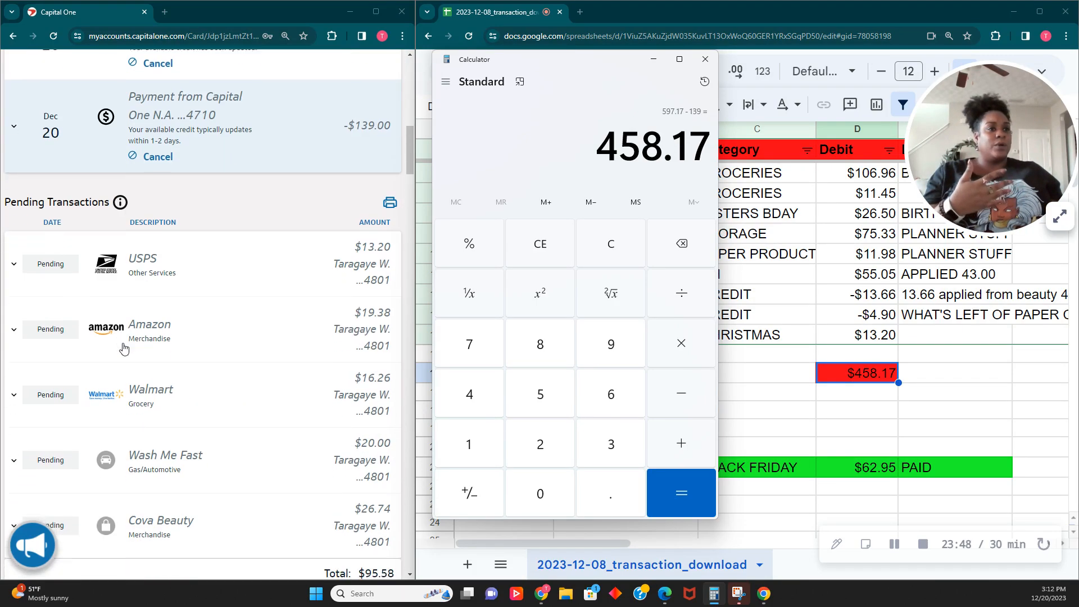
Review the card's pending and posted transactions and its current balance on the account page.
{"action": "scroll", "coordinate": [124, 347], "scroll_direction": "down", "scroll_amount": 3}
{"action": "scroll", "coordinate": [123, 348], "scroll_direction": "up", "scroll_amount": 2}
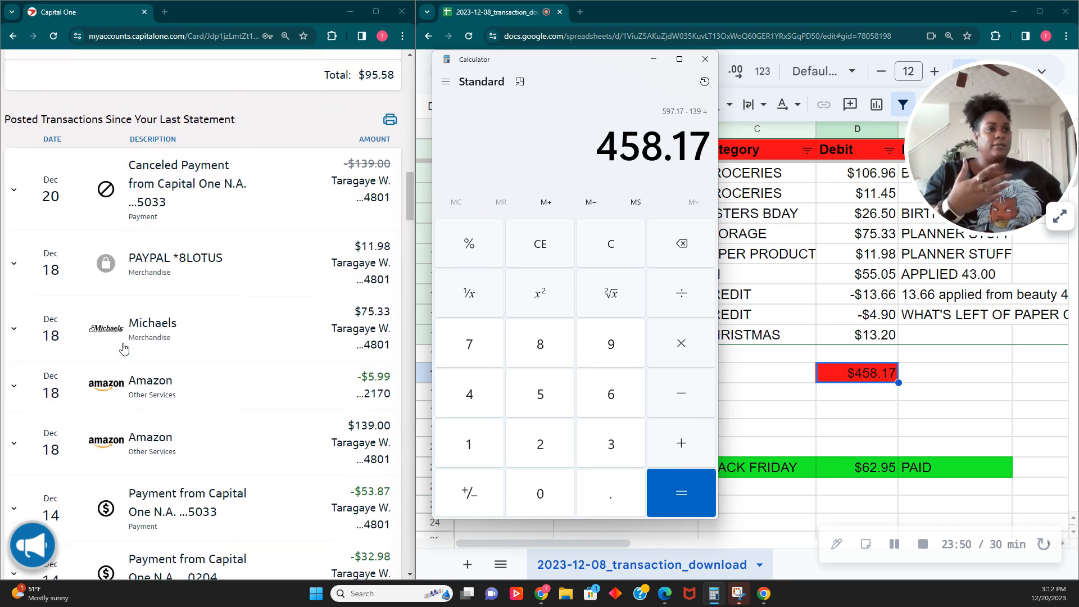
{"action": "scroll", "coordinate": [123, 351], "scroll_direction": "down", "scroll_amount": 4}
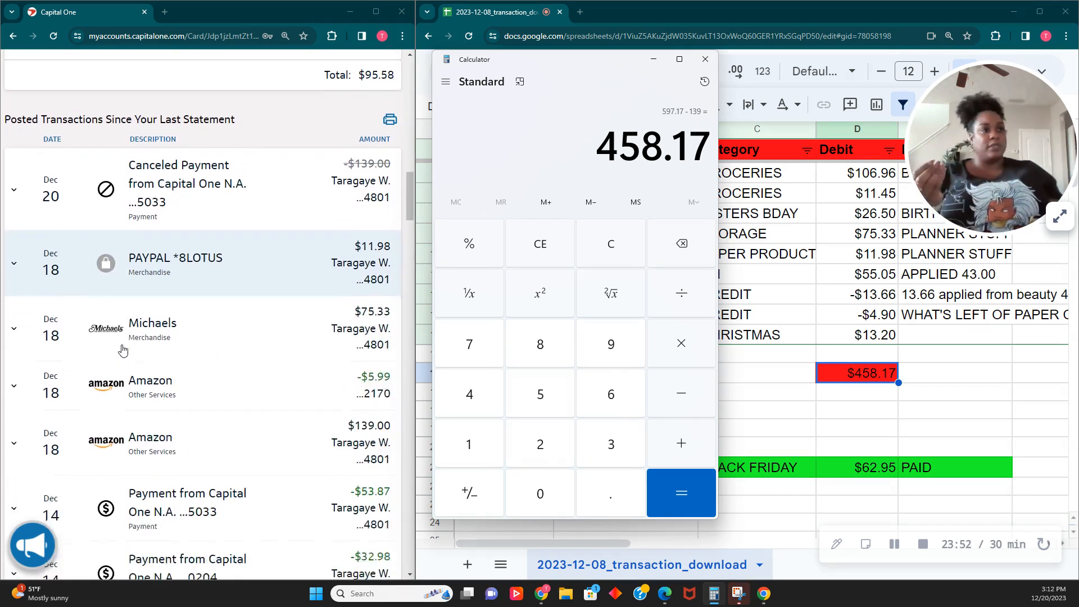
{"action": "scroll", "coordinate": [123, 351], "scroll_direction": "up", "scroll_amount": 3}
{"action": "scroll", "coordinate": [123, 350], "scroll_direction": "up", "scroll_amount": 6}
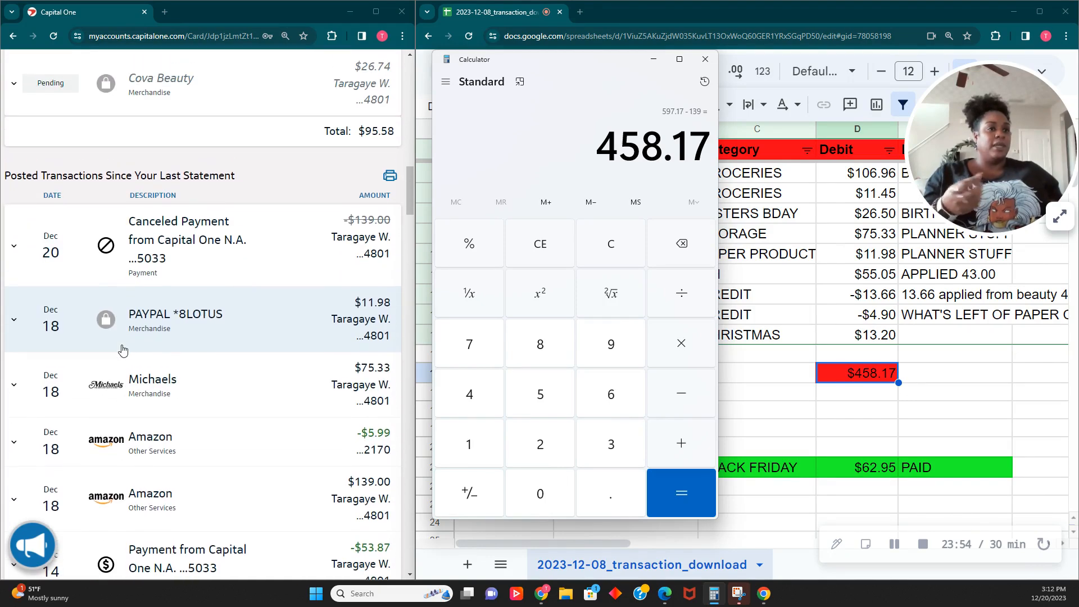
{"action": "scroll", "coordinate": [121, 366], "scroll_direction": "up", "scroll_amount": 13}
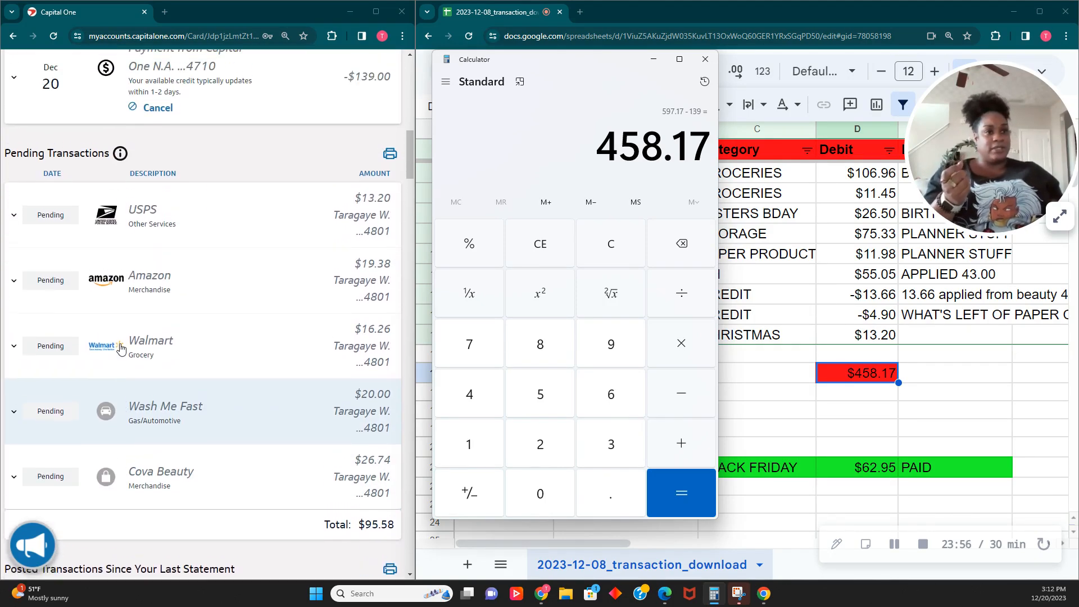
{"action": "scroll", "coordinate": [122, 375], "scroll_direction": "up", "scroll_amount": 5}
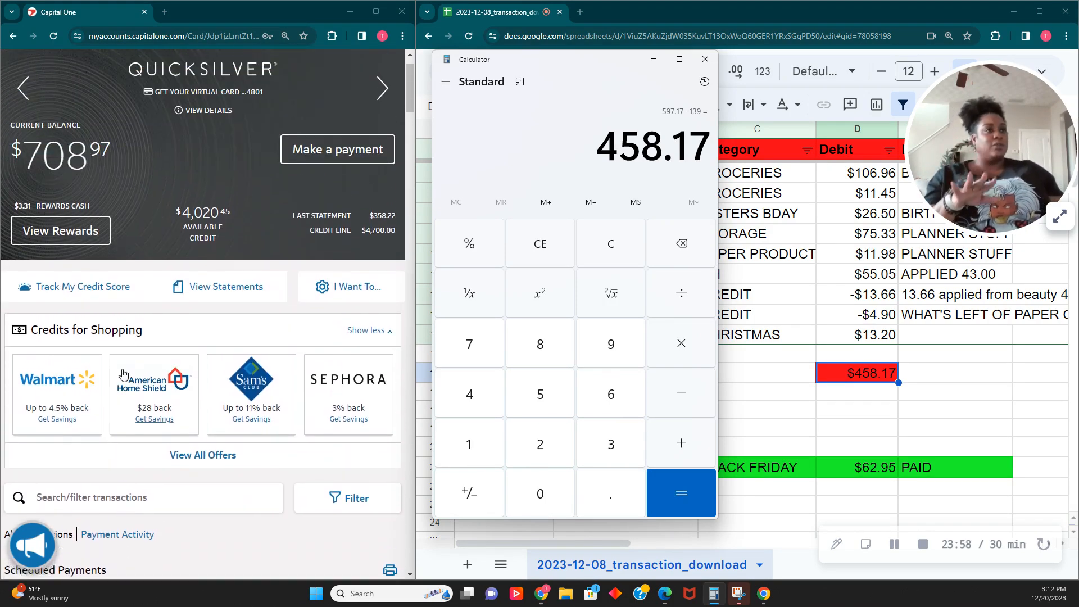
Clear the Calculator result and minimize Calculator to bring the sheet's full list of charges into view.
{"action": "left_click", "coordinate": [591, 243]}
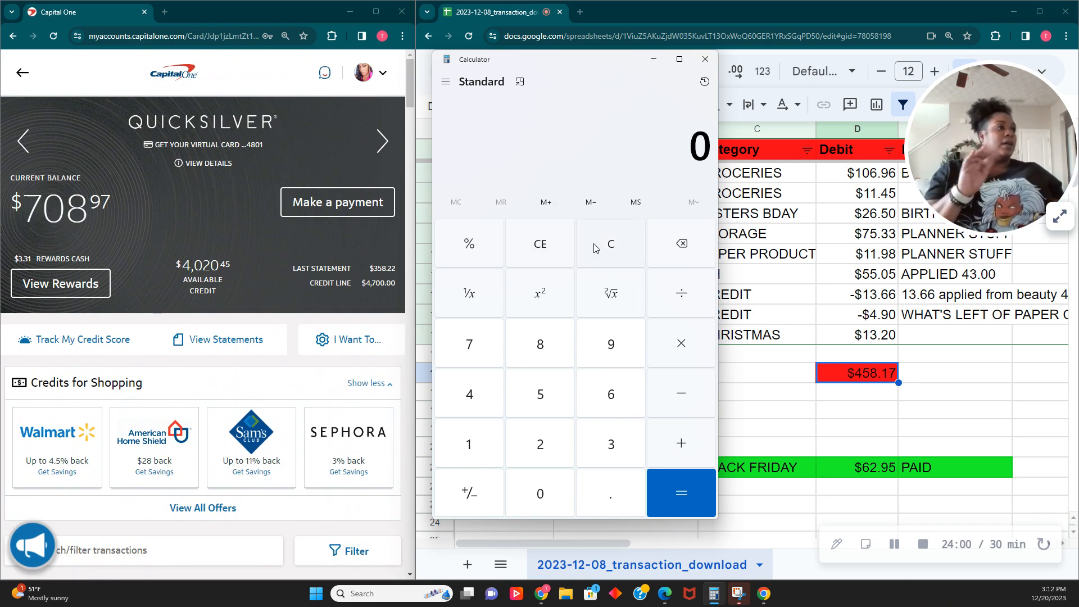
{"action": "left_click", "coordinate": [653, 59]}
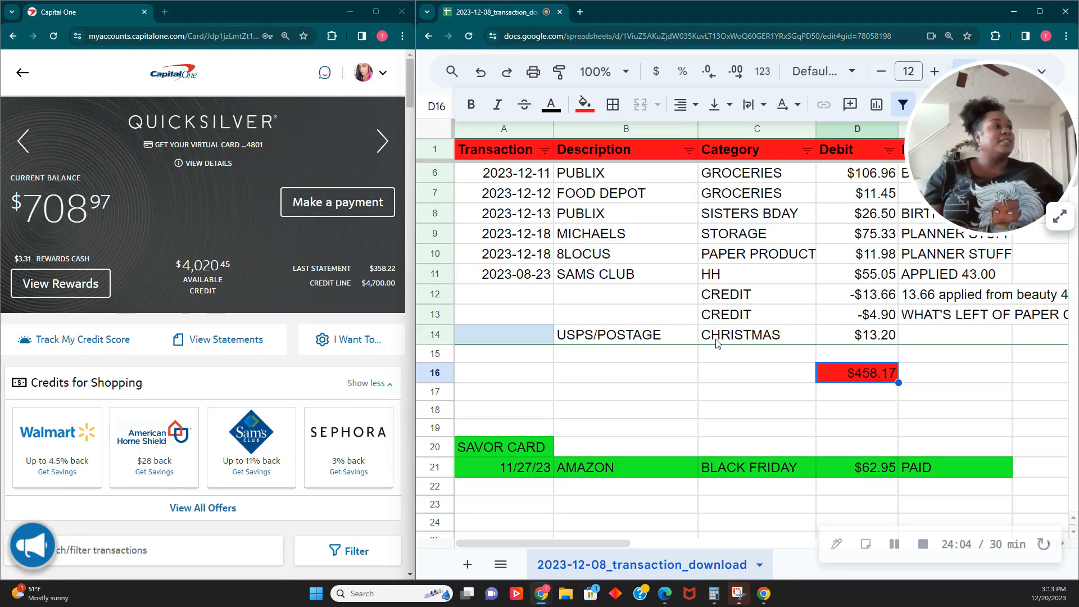
{"action": "scroll", "coordinate": [718, 343], "scroll_direction": "up", "scroll_amount": 2}
{"action": "left_click_drag", "start_coordinate": [993, 143], "coordinate": [1033, 131]}
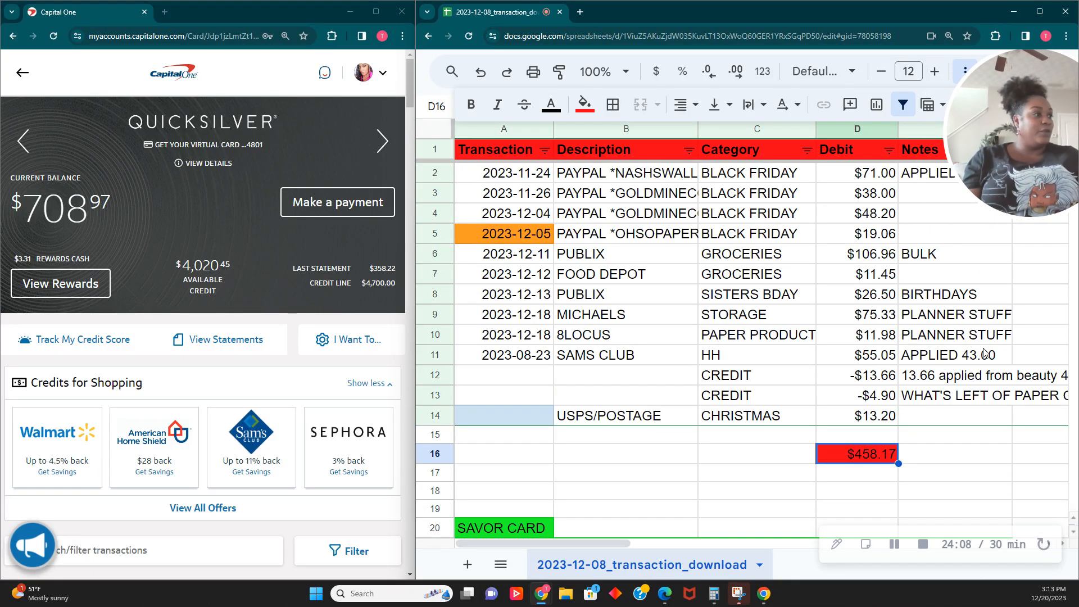
Check the combined debit of the four BLACK FRIDAY charges in D2:D5, and of the first two in D2:D3.
{"action": "left_click", "coordinate": [870, 240]}
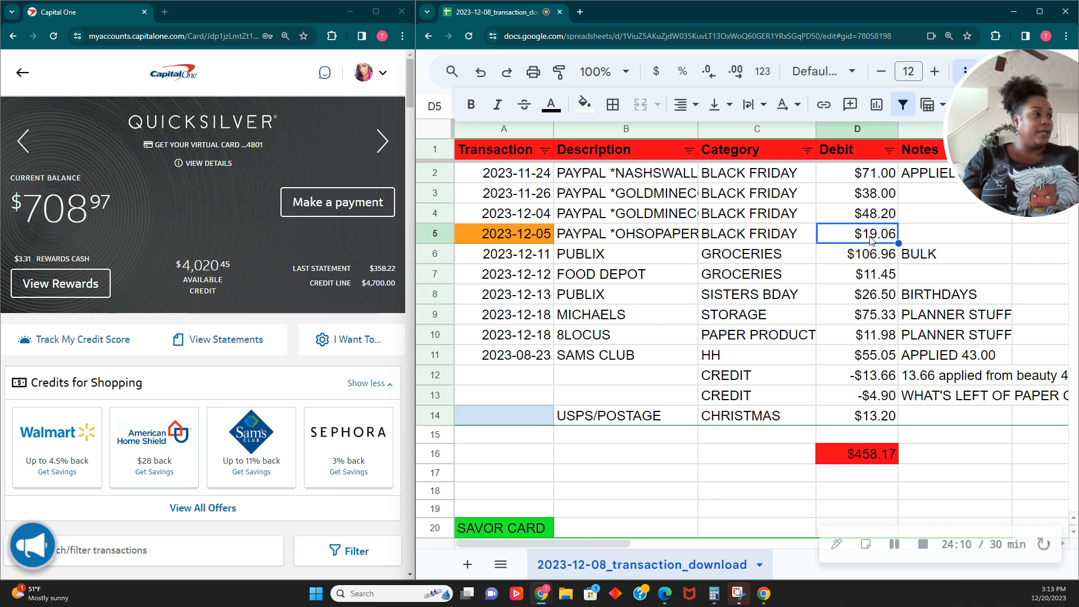
{"action": "left_click", "coordinate": [887, 401]}
{"action": "left_click", "coordinate": [875, 241]}
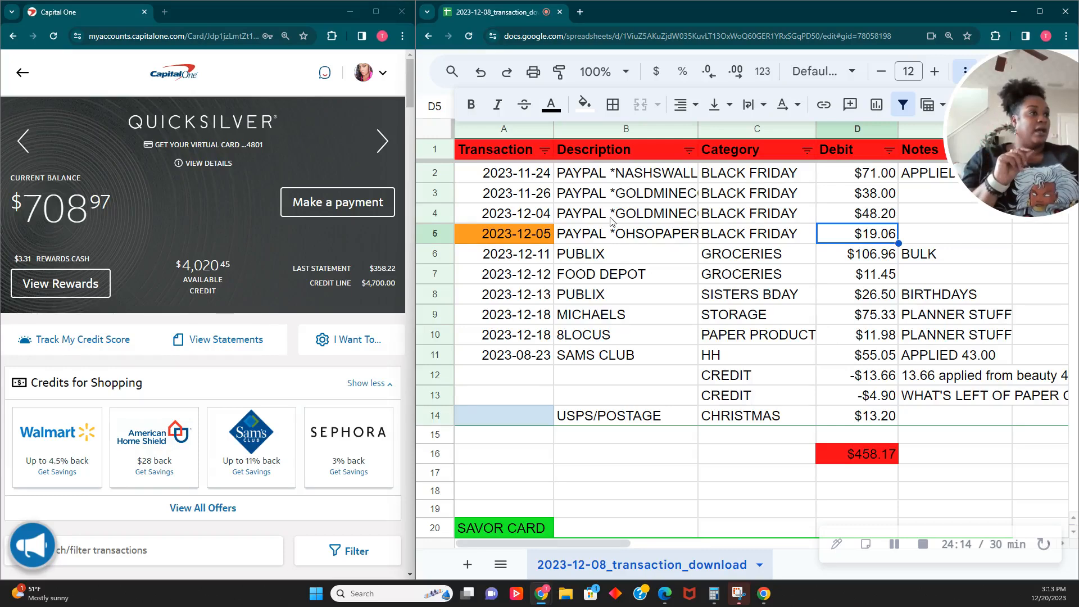
{"action": "left_click_drag", "start_coordinate": [834, 172], "coordinate": [835, 241]}
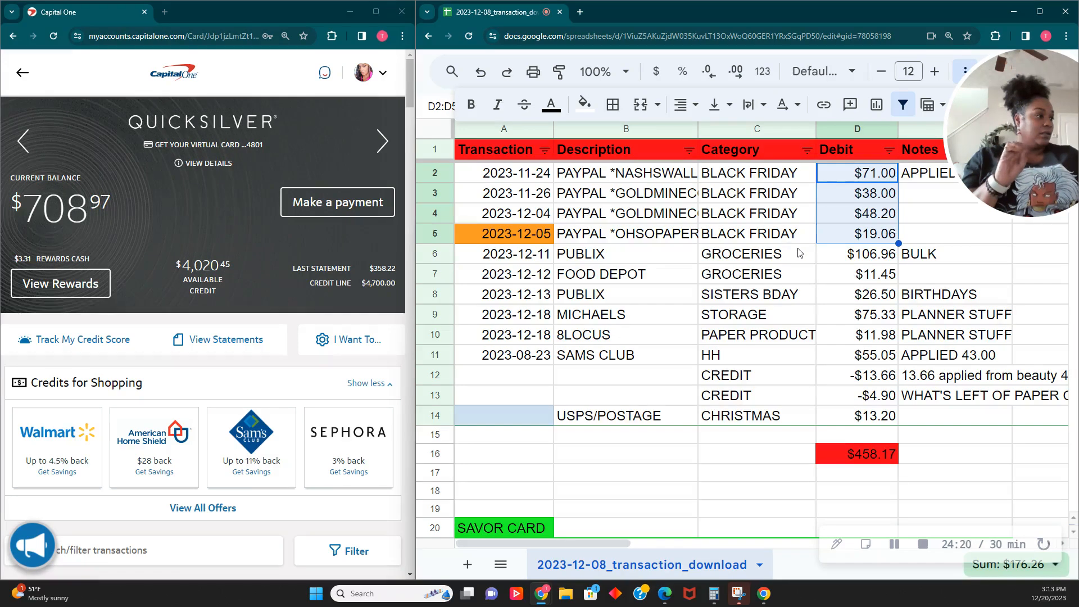
{"action": "left_click_drag", "start_coordinate": [825, 166], "coordinate": [852, 198]}
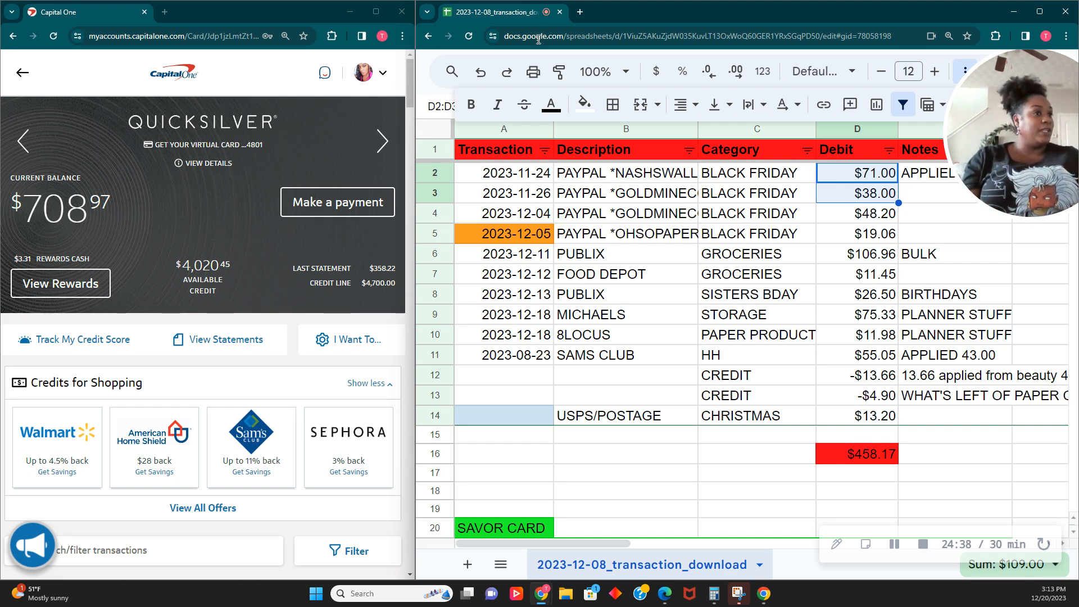
{"action": "left_click_drag", "start_coordinate": [965, 157], "coordinate": [648, 193]}
{"action": "left_click", "coordinate": [767, 251]}
{"action": "left_click", "coordinate": [764, 232]}
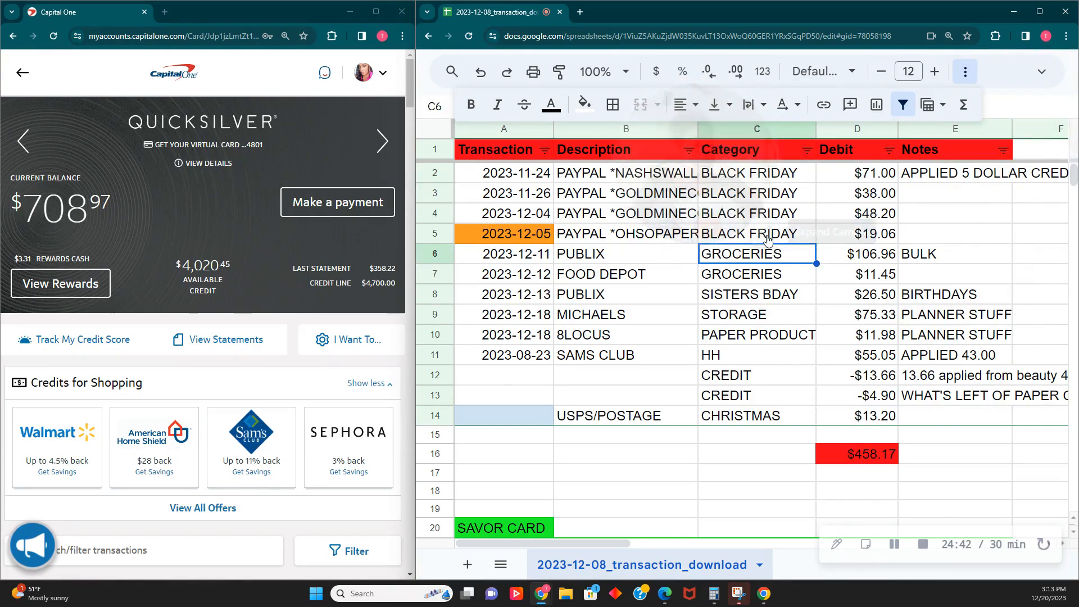